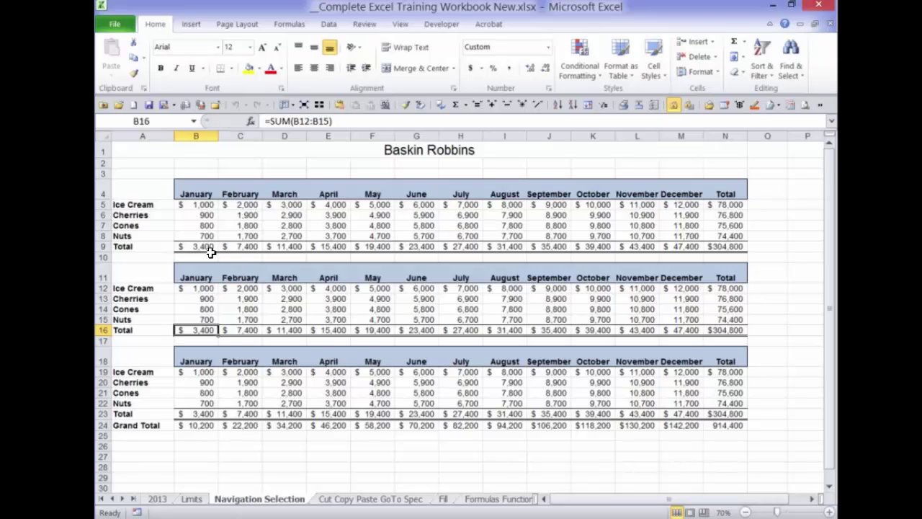
Select the January through April totals in the first table, cells B9 to E9.
key(ctrl+Home)
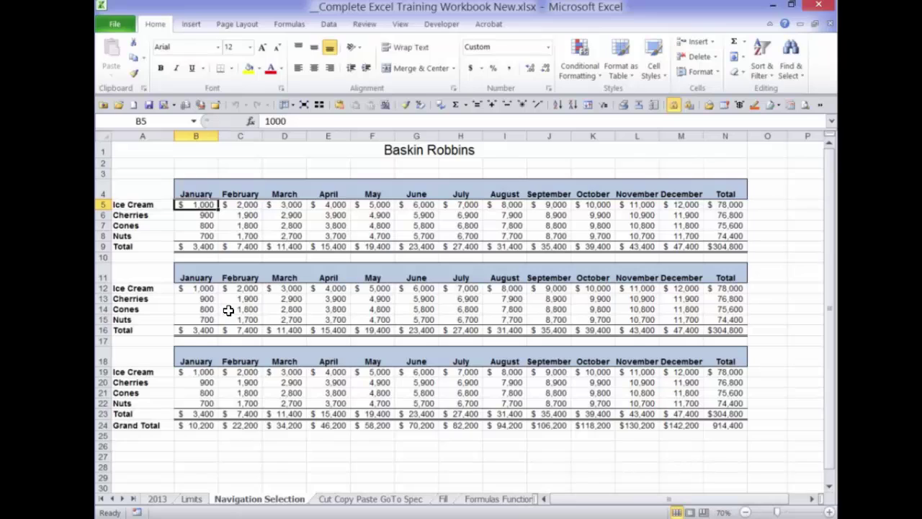
key(ctrl+Down)
key(shift+Right)
key(shift+Right)
key(shift+Right)
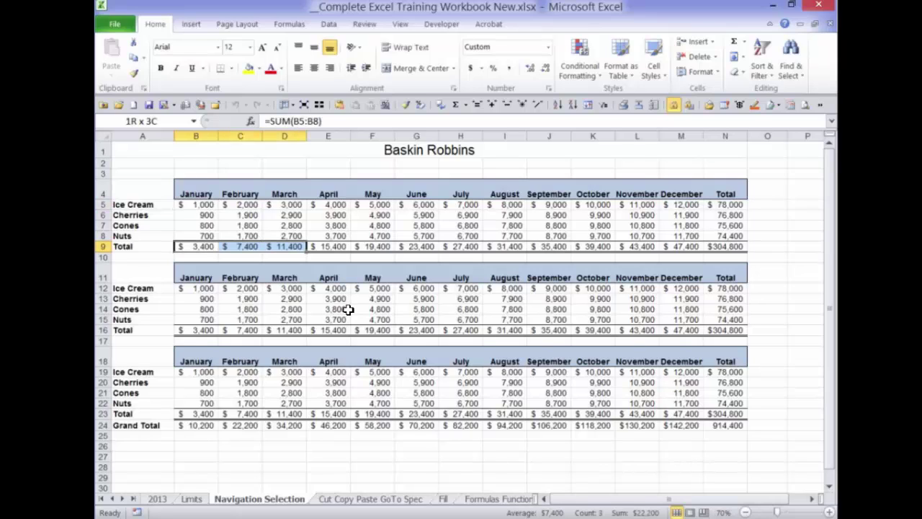
key(shift+Down)
key(shift+Up)
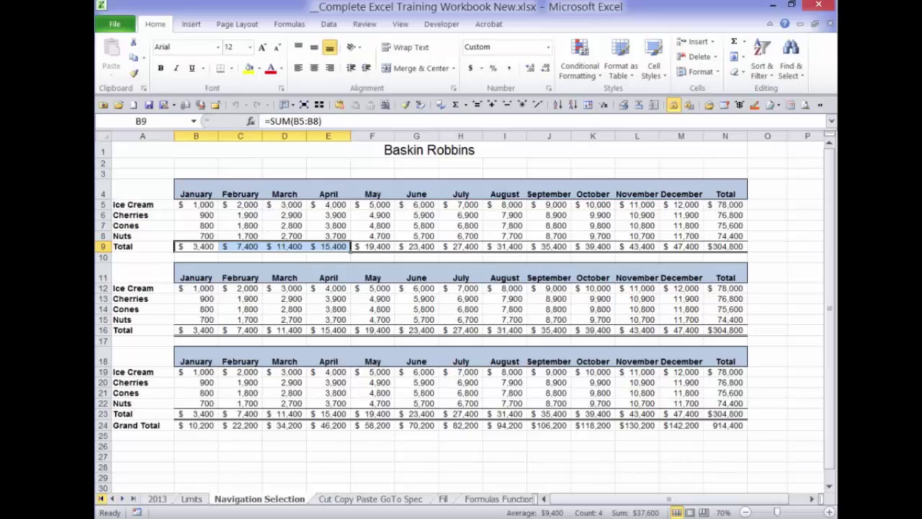
View the 2013 sheet and return to the Navigation Selection sheet.
key(ctrl+Page_Up)
key(ctrl+Page_Up)
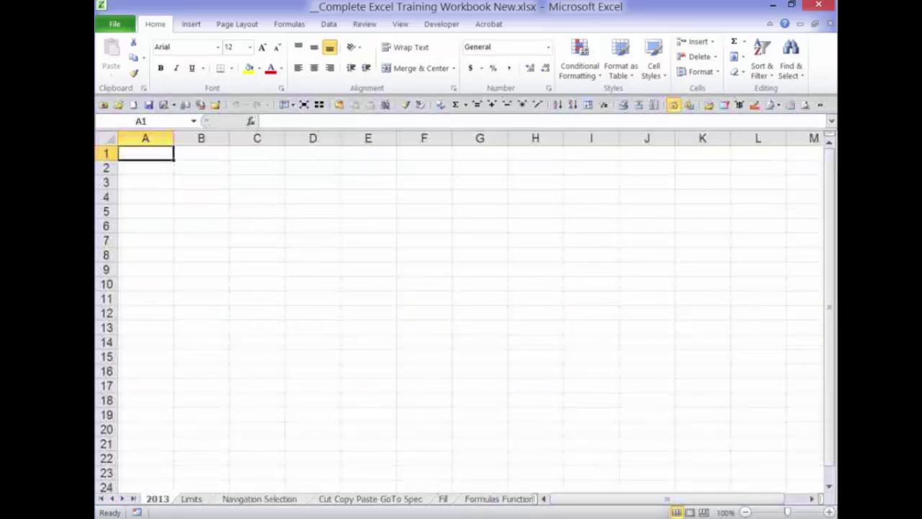
key(ctrl+Page_Down)
key(ctrl+Page_Down)
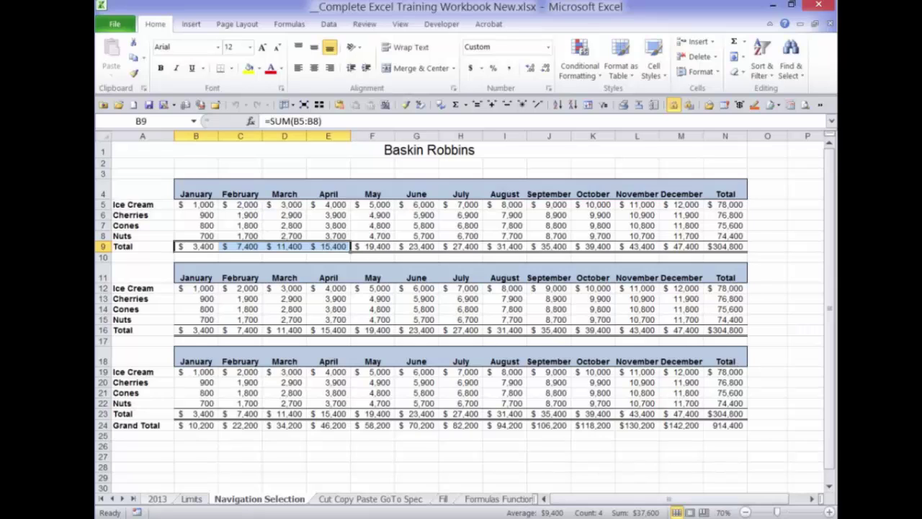
Enter the label "Total" in cell A4 of the 2013 sheet.
key(ctrl+Page_Up)
key(ctrl+Page_Up)
key(Down)
key(Down)
key(Down)
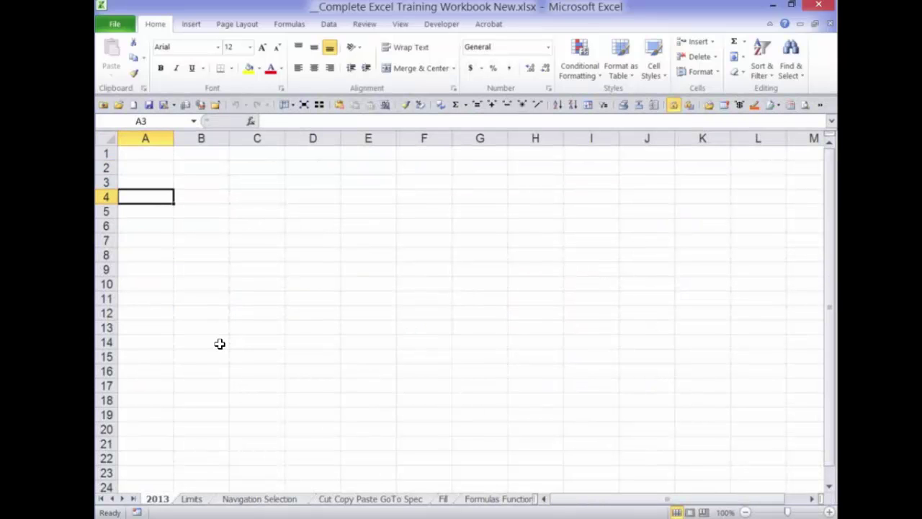
text(Tha)
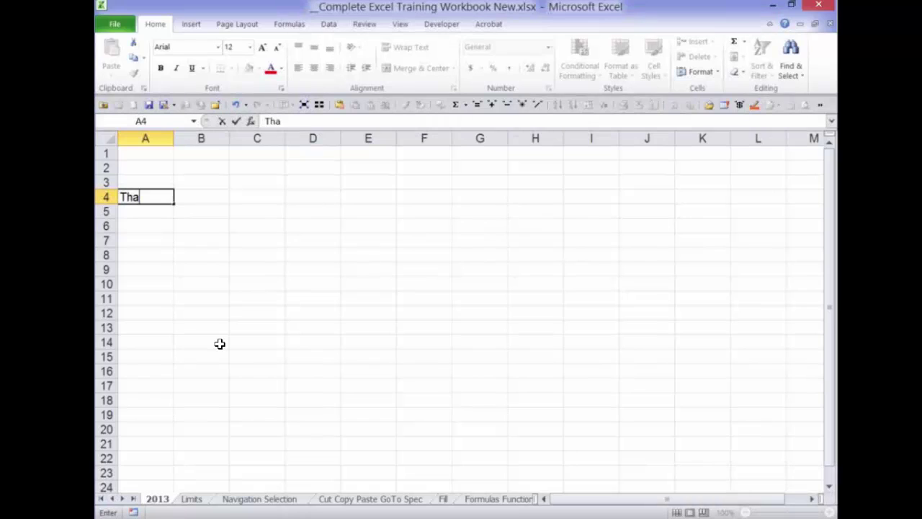
key(BackSpace)
text(otal)
key(Return)
key(Tab)
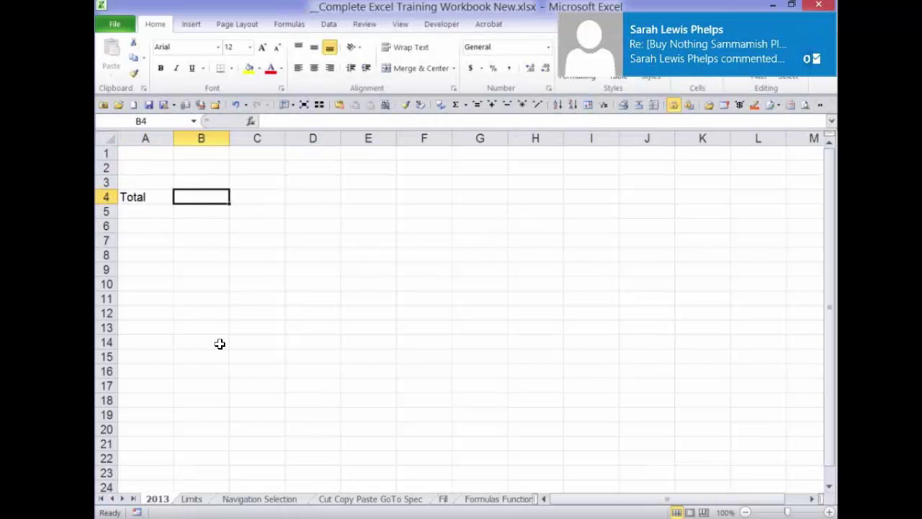
Edit the label in cell A4 to read "Totals".
key(Left)
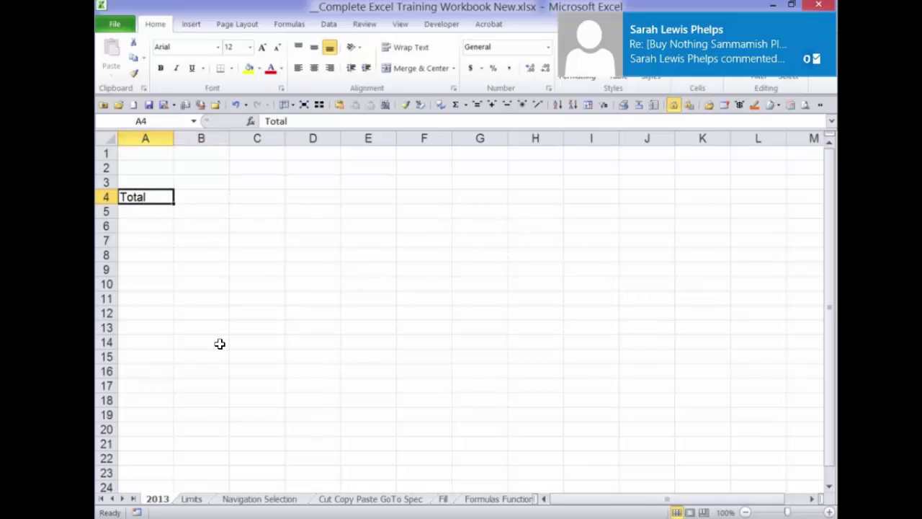
key(F2)
text(s)
key(Tab)
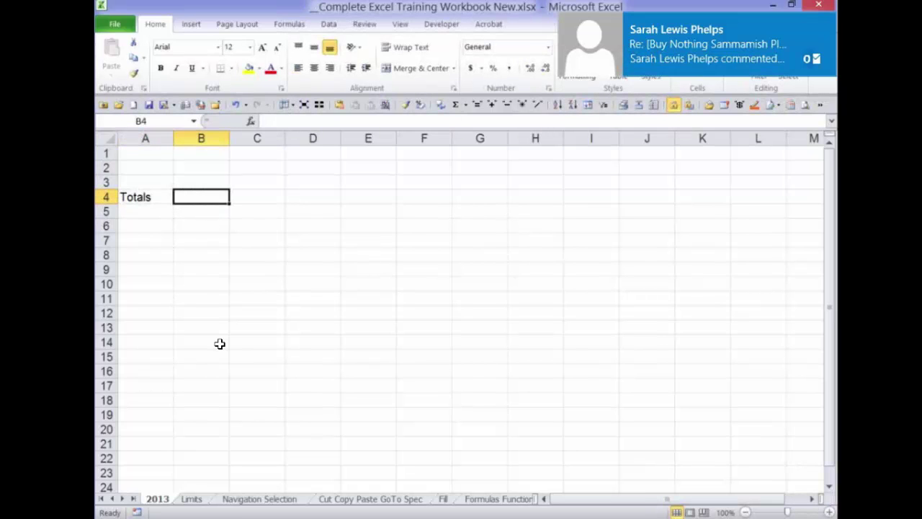
Enter "Jan" in cell B3 and auto-fill the month headings across through "Jun" in G3.
key(Up)
text(N)
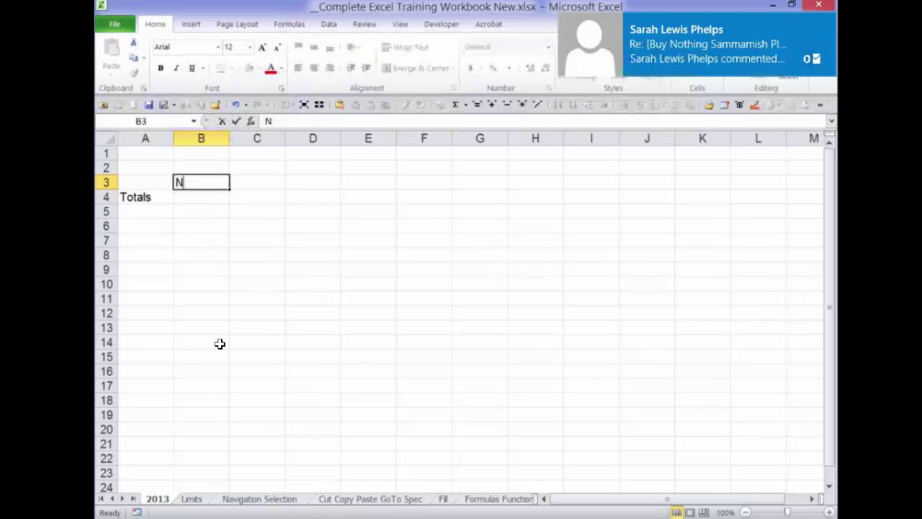
key(BackSpace)
text(H)
key(BackSpace)
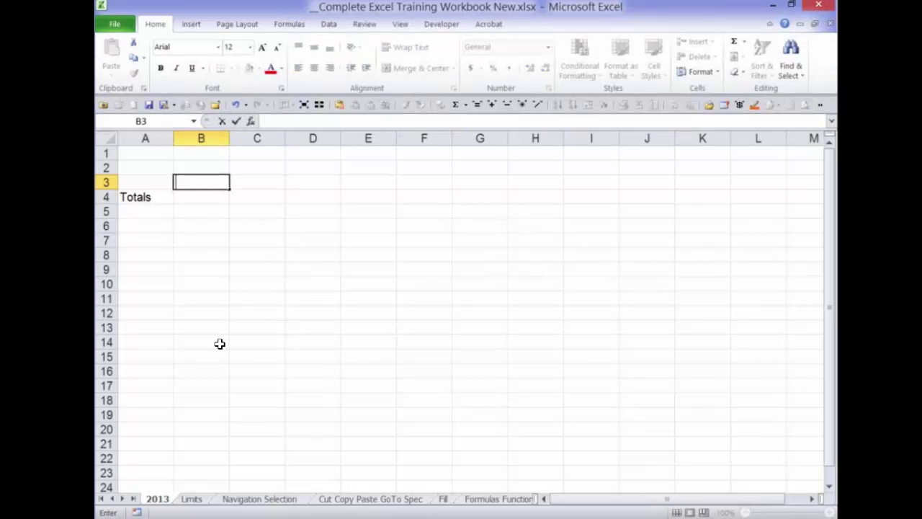
text(H)
key(BackSpace)
text(Jan)
key(Return)
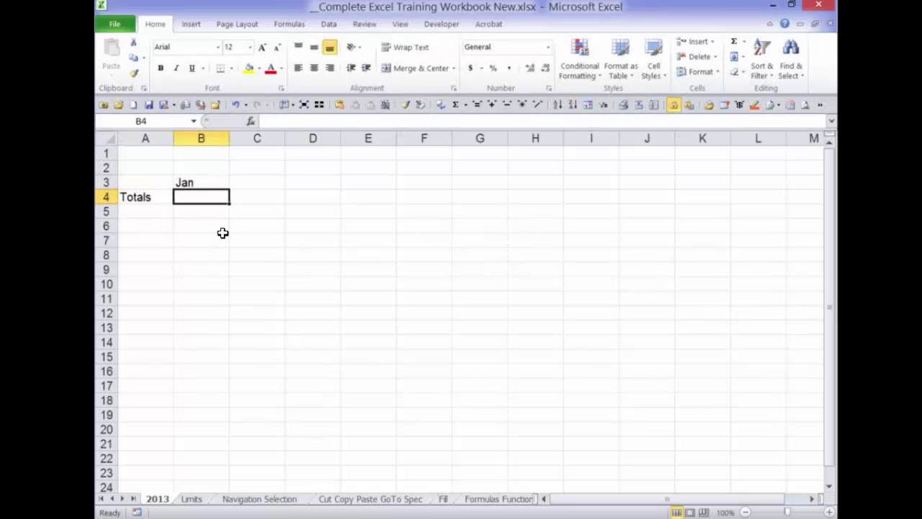
key(Up)
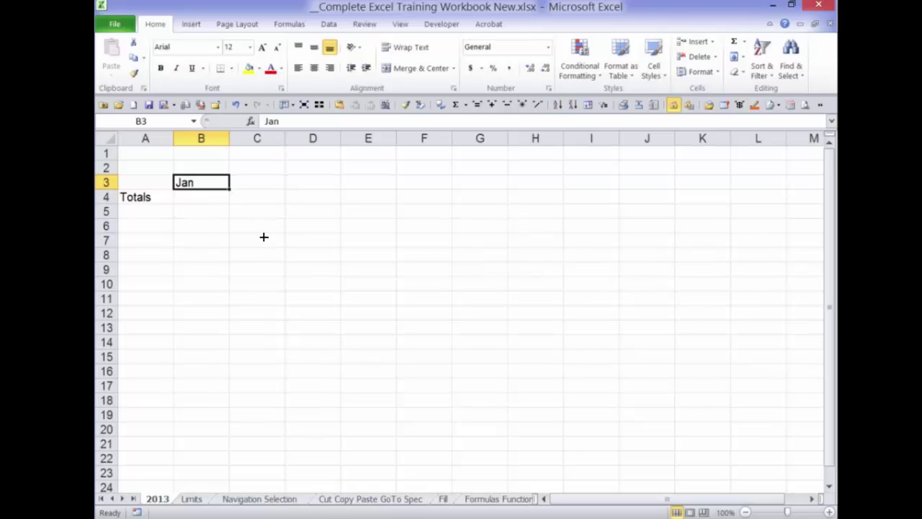
drag(267, 237, 636, 224)
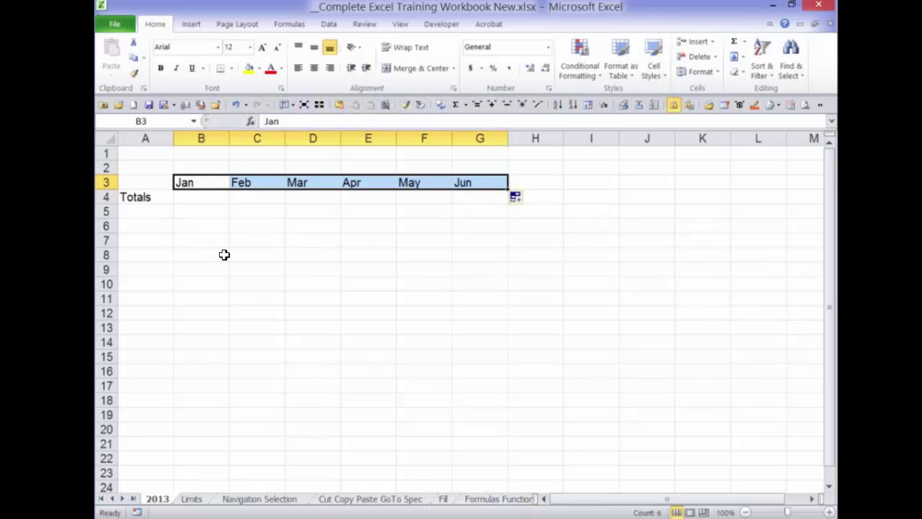
Link cell B4 under Jan to the January total in cell B9 of the Navigation Selection sheet.
key(Down)
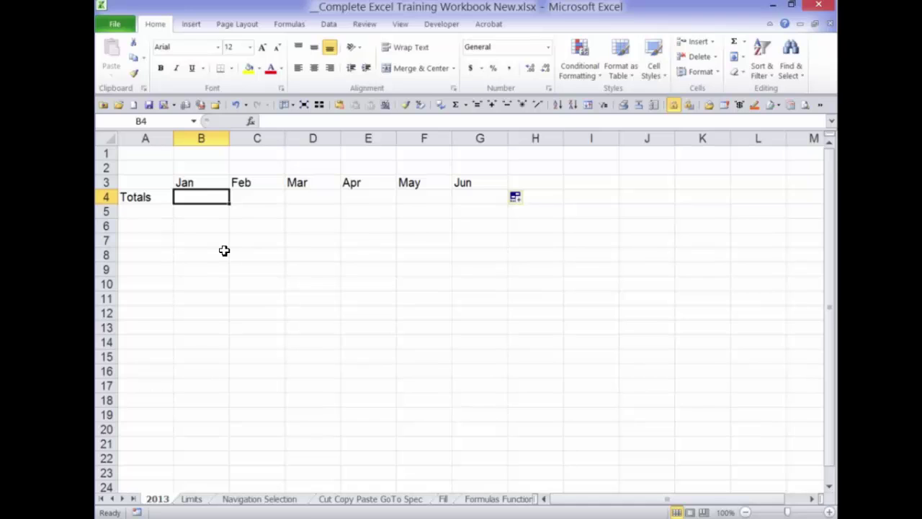
text(=)
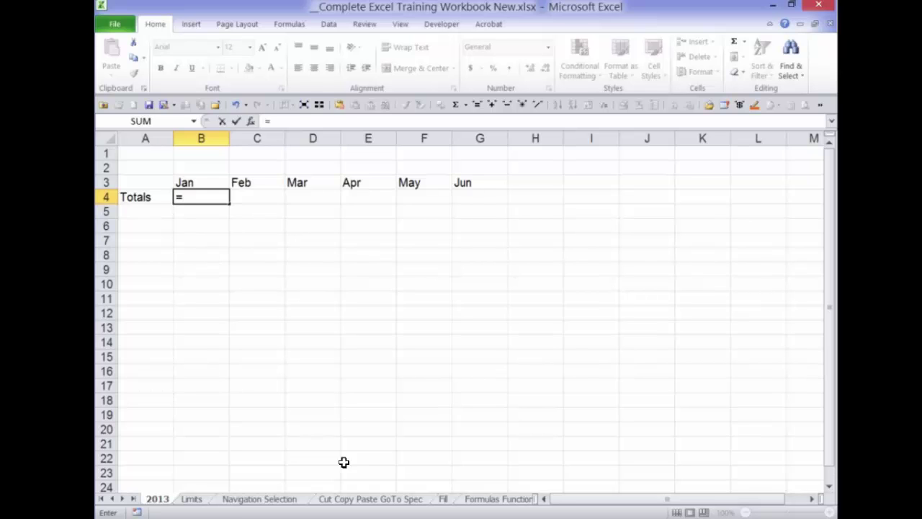
key(ctrl+Page_Down)
key(ctrl+Page_Down)
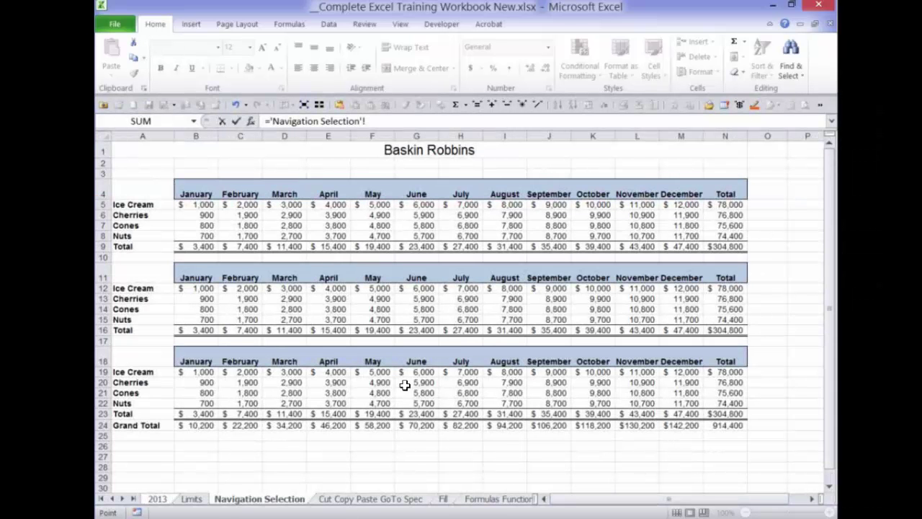
key(Down)
key(Return)
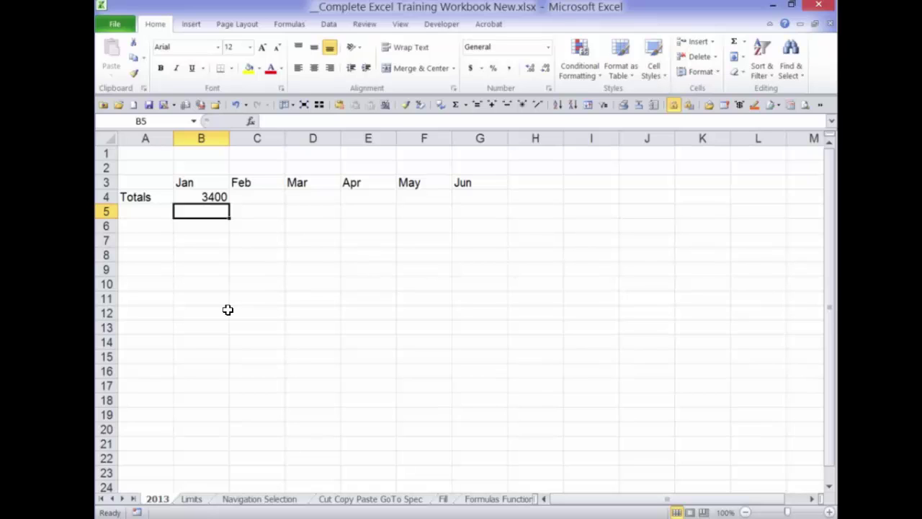
Start a formula in cell C4 that adds cells C9 and D9 of the Navigation Selection sheet.
key(Up)
key(Right)
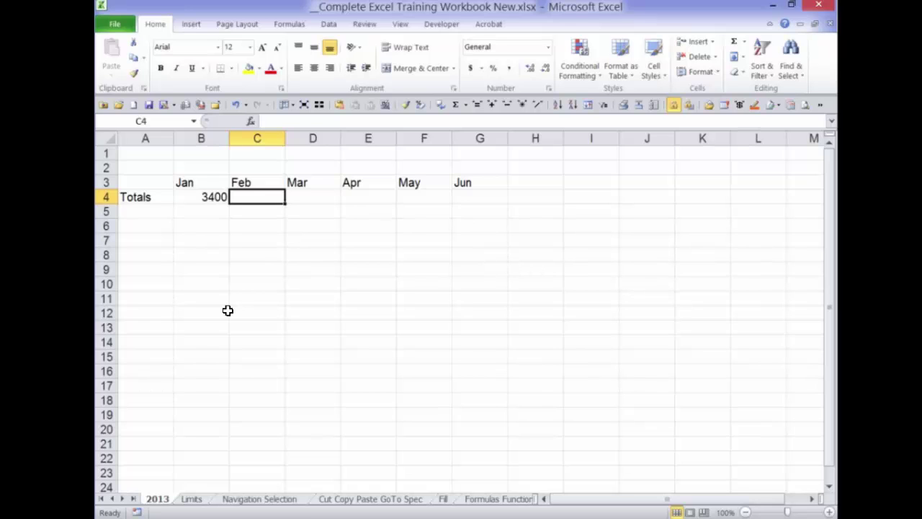
text(=)
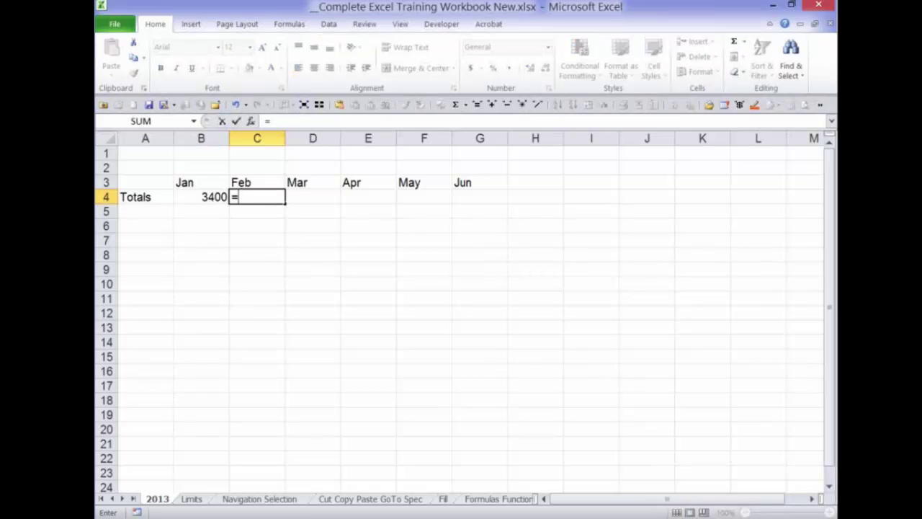
click(259, 499)
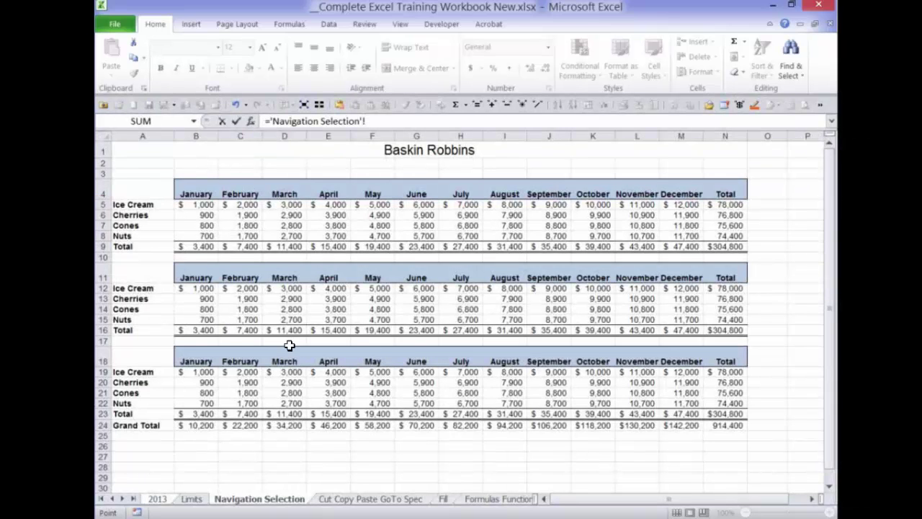
key(Right)
text(+)
key(Right)
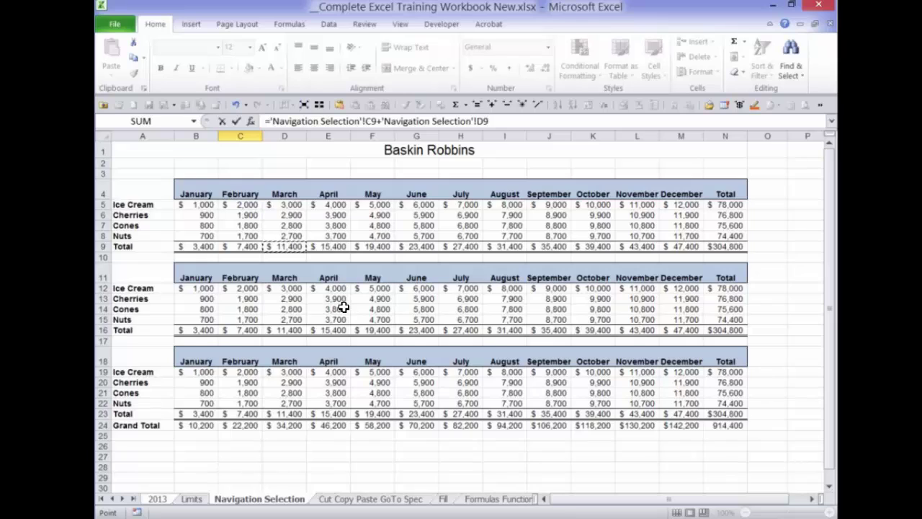
text(+)
Remove the D9 addition from the C4 formula and enter it as a link to Navigation Selection C9 only.
drag(448, 121, 450, 150)
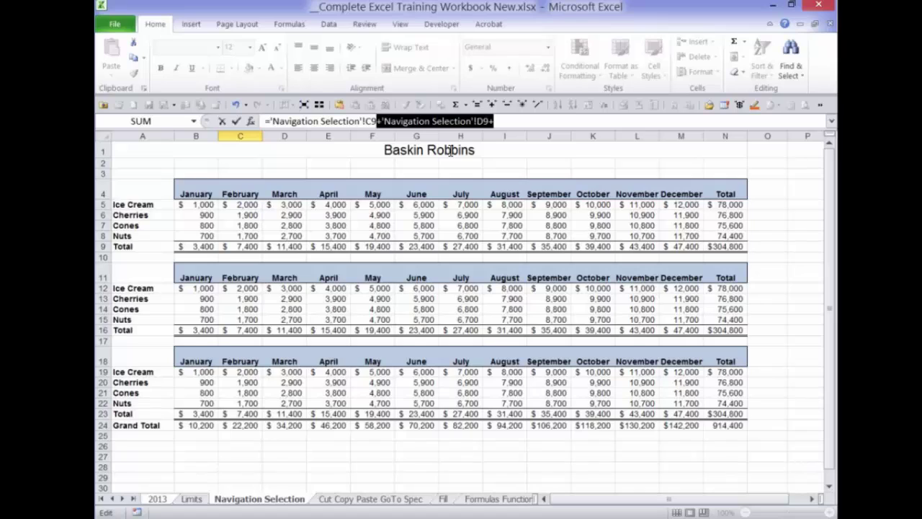
key(BackSpace)
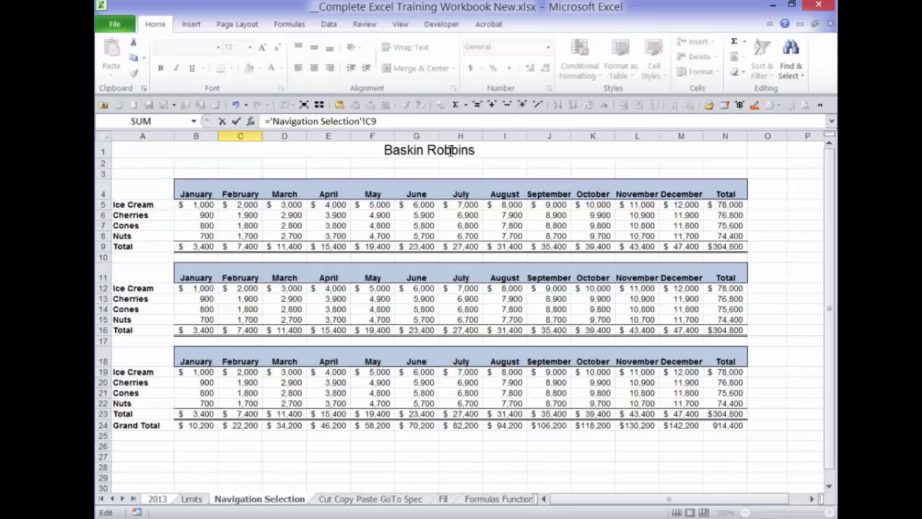
key(Return)
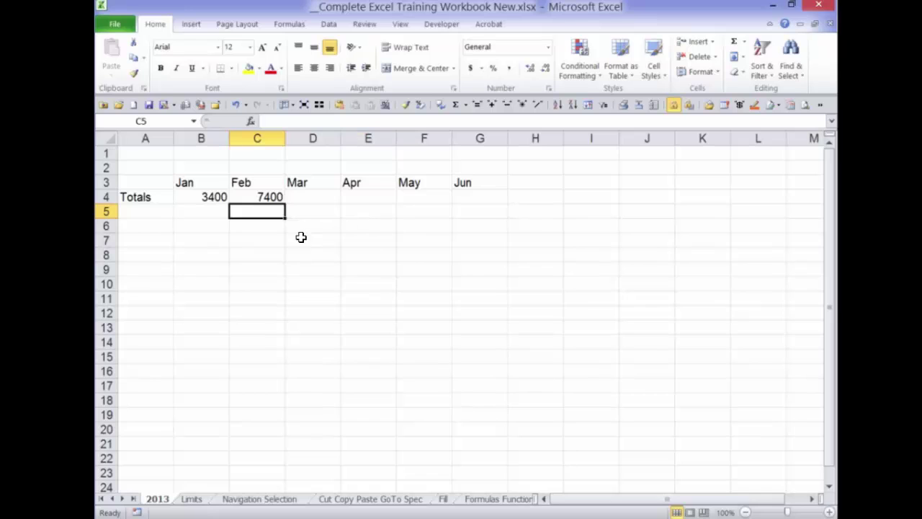
Compare the linked formulas in B4 and C4, and clear cell C4.
key(Up)
key(Left)
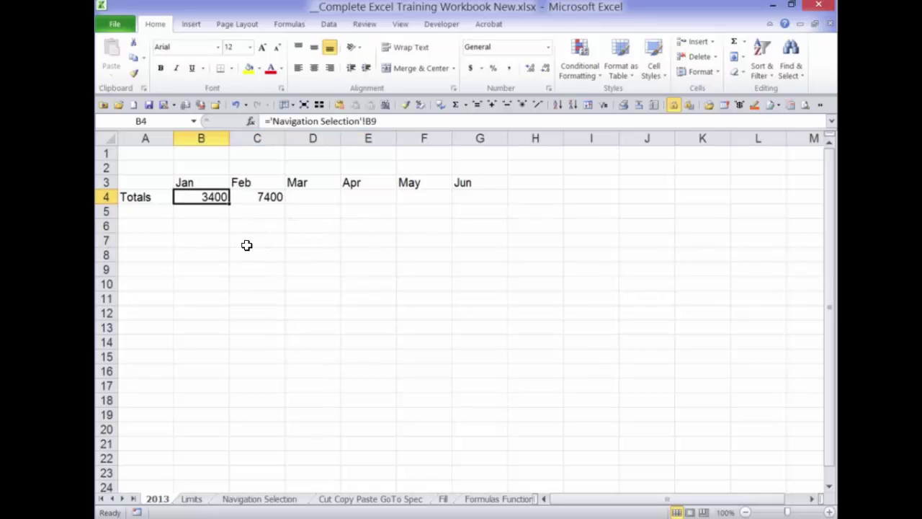
key(Right)
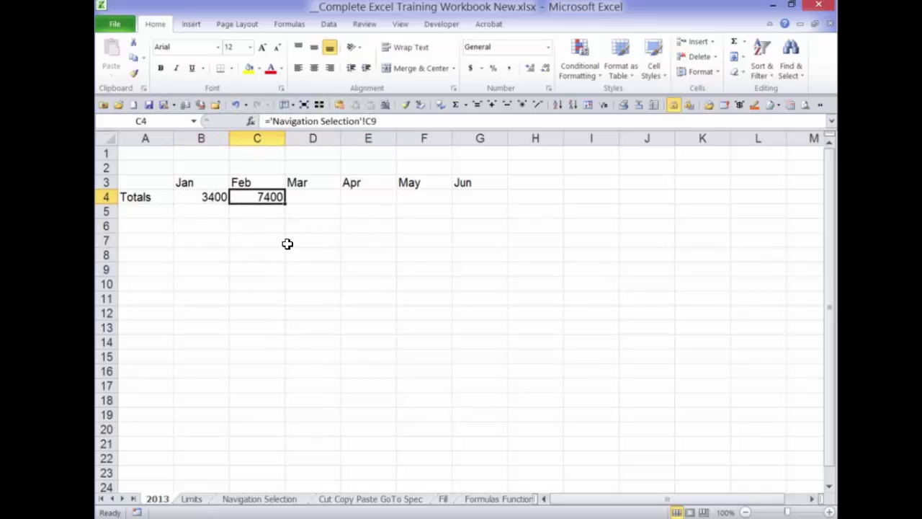
key(Delete)
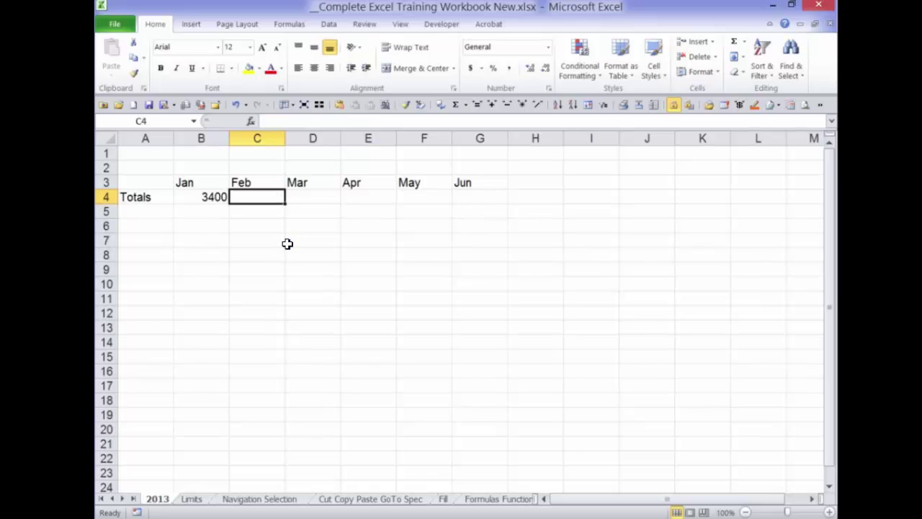
Fill the linked formula in B4 across the Totals row through the Jun column in G4.
key(Left)
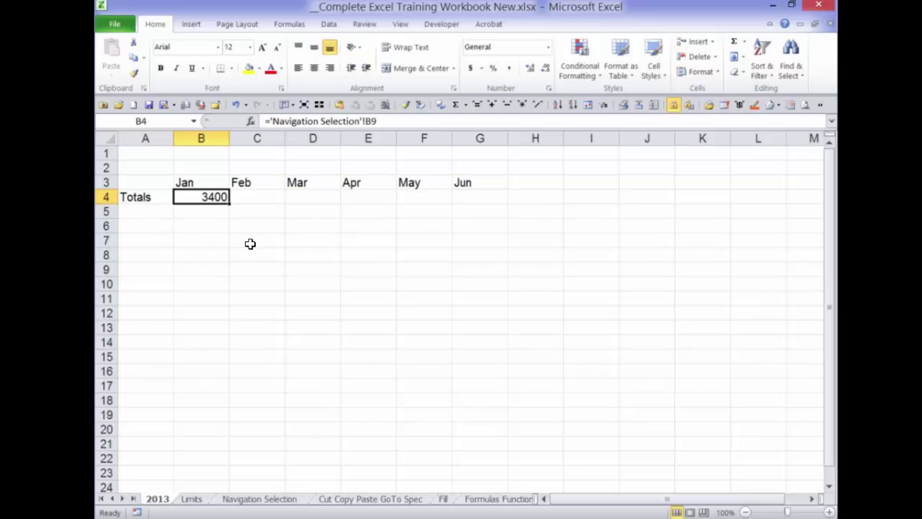
drag(267, 257, 447, 261)
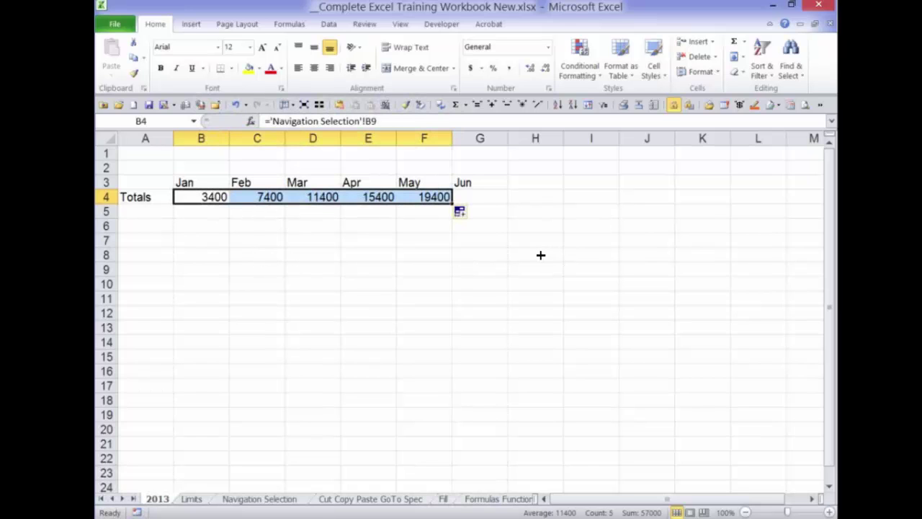
drag(541, 255, 589, 260)
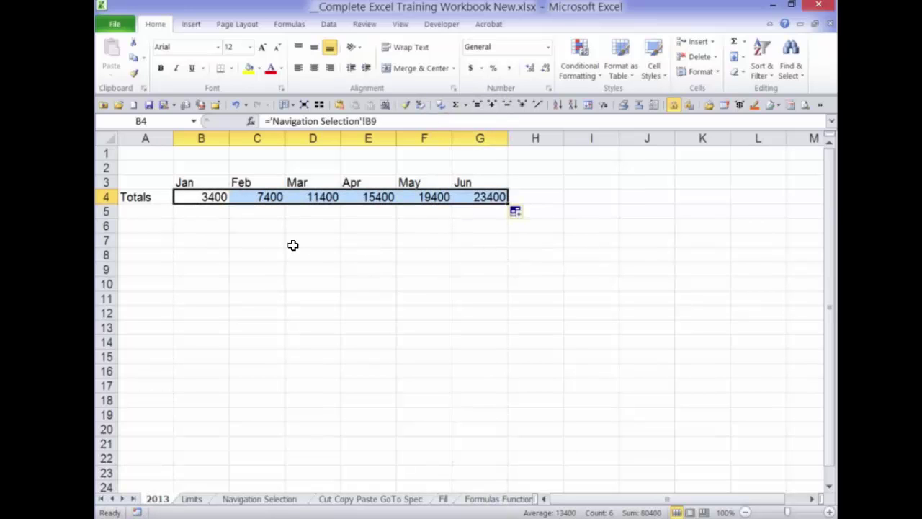
Check the linked formulas in the Totals row one by one from B4 to G4.
key(shift+BackSpace)
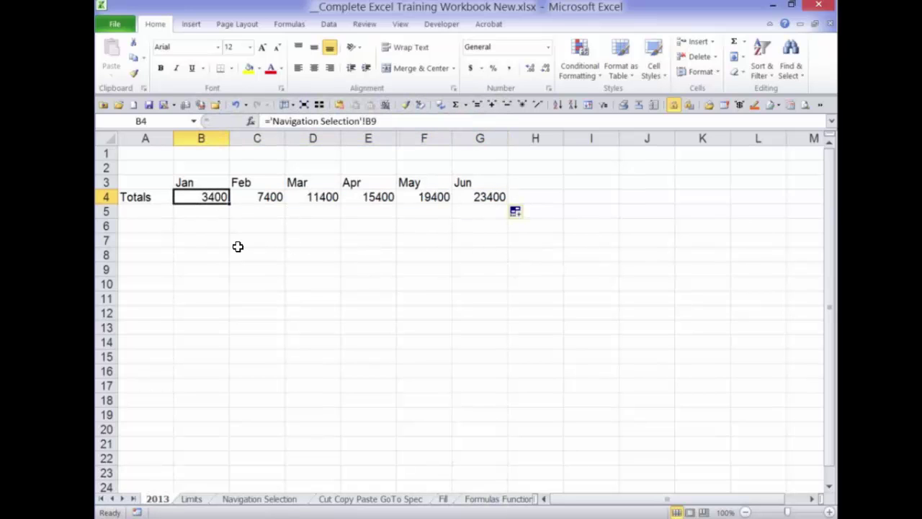
key(Right)
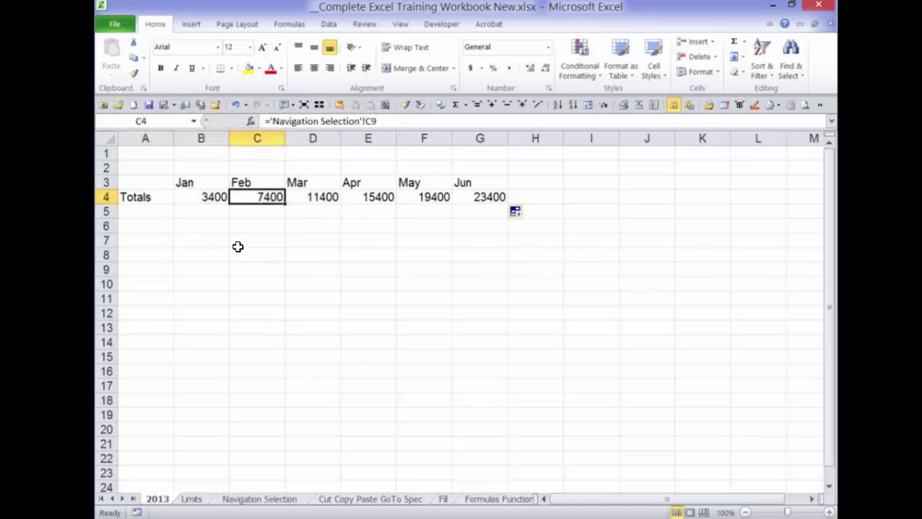
key(Right)
key(Right)
key(Right)
key(Right)
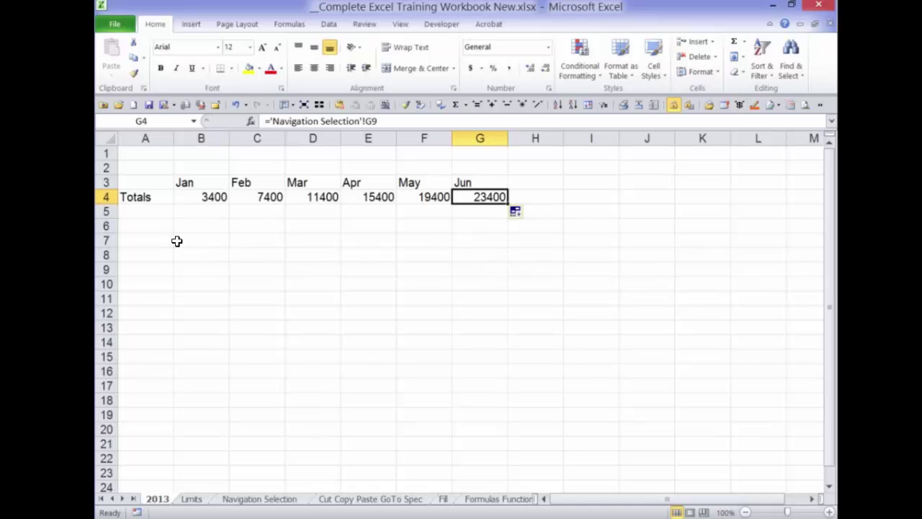
Clear the linked totals under Jan to Jun in cells B4 to G4 of the 2013 sheet.
drag(220, 243, 574, 257)
key(Delete)
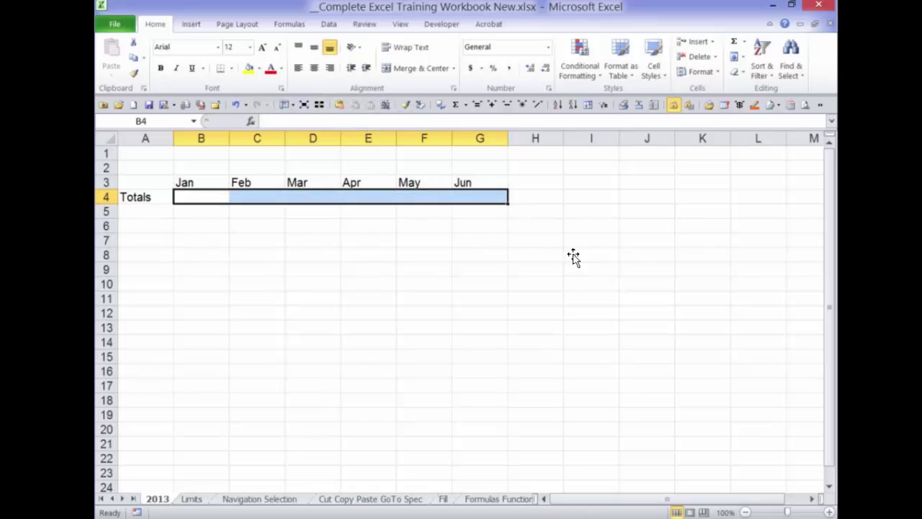
key(super+c)
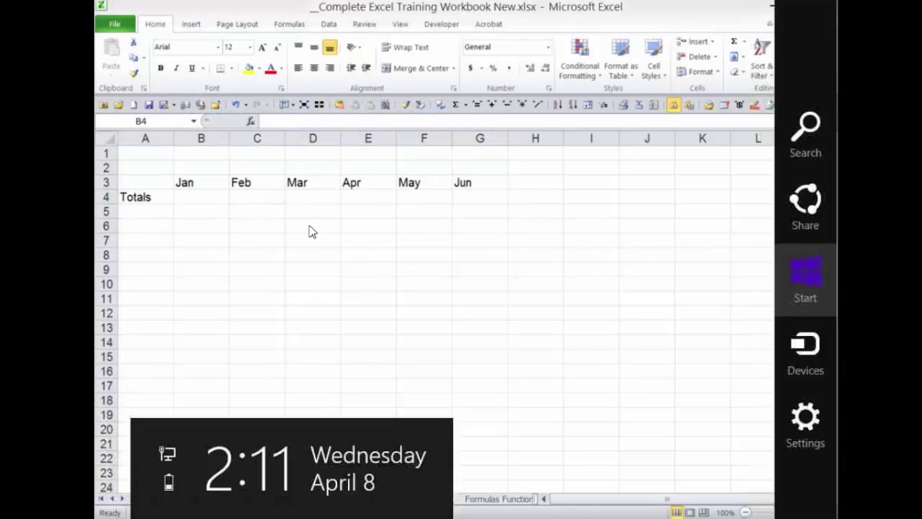
key(Escape)
key(Left)
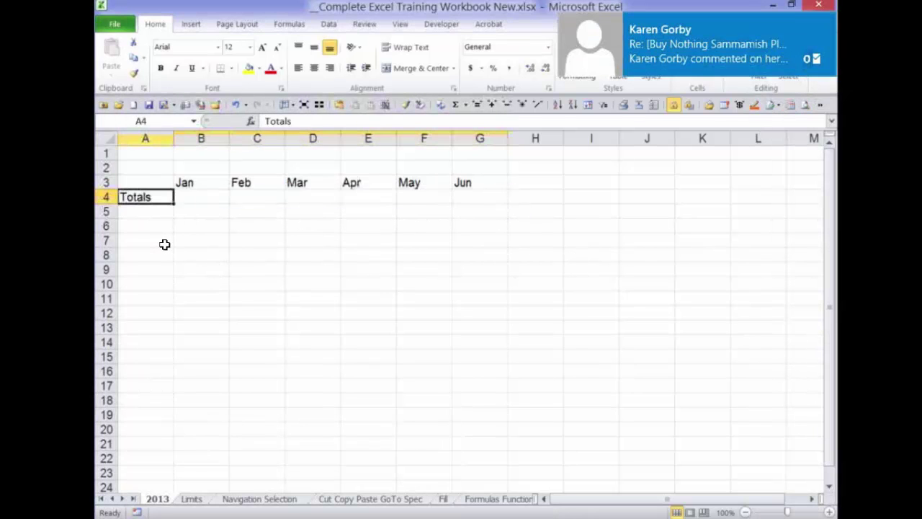
Move the Totals label from A4 down to A5 on the 2013 sheet.
key(shift+Down)
key(shift+Down)
click(163, 198)
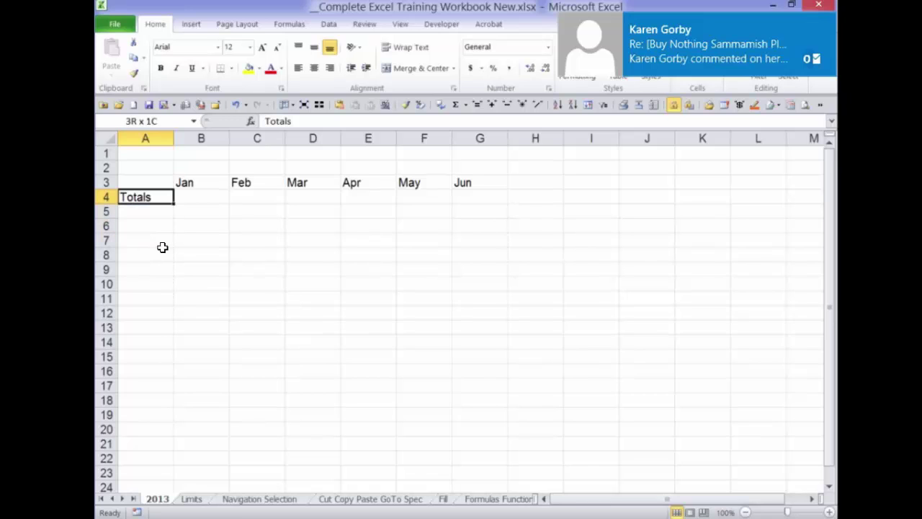
drag(166, 204, 165, 211)
drag(166, 266, 165, 265)
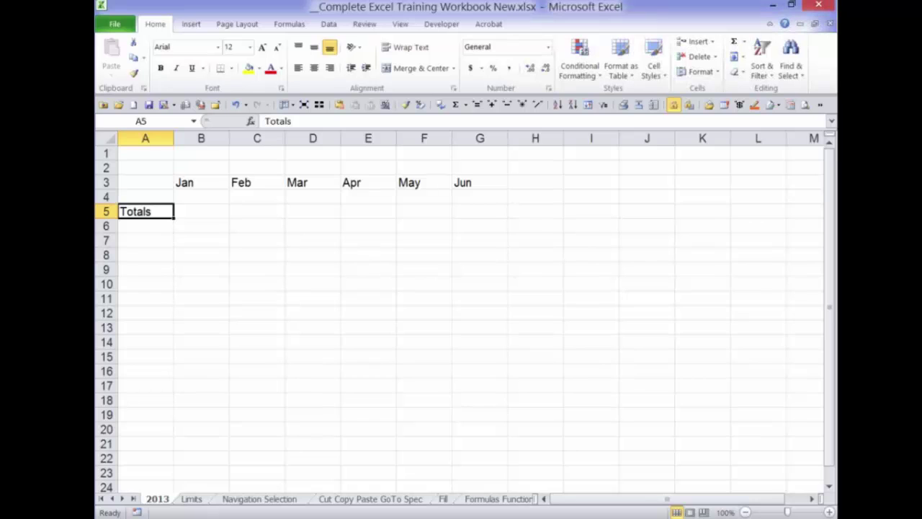
Copy the Ice Cream label from A5 of the Navigation Selection sheet into A4 of the 2013 sheet.
click(274, 497)
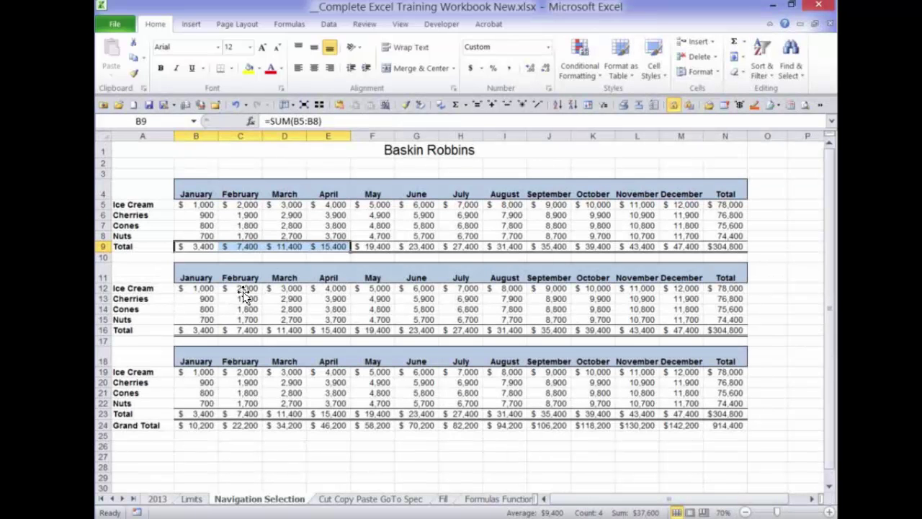
key(ctrl+Home)
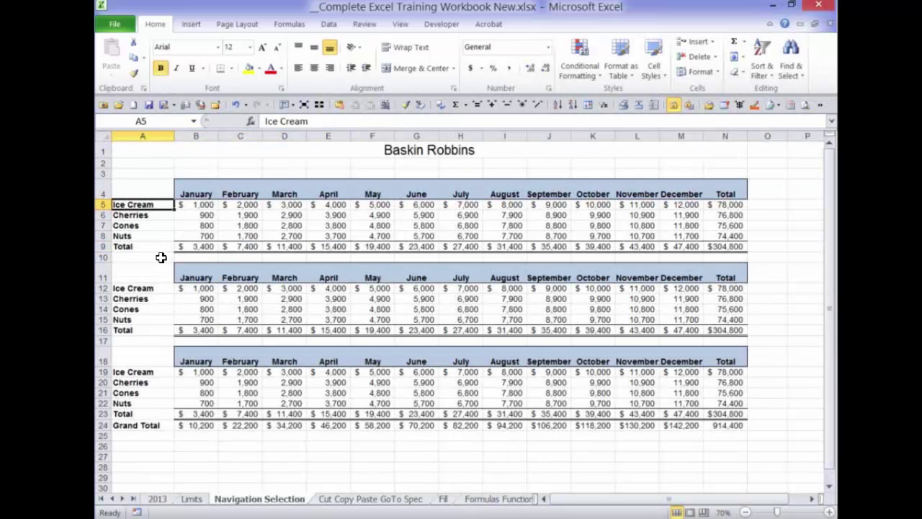
key(ctrl+c)
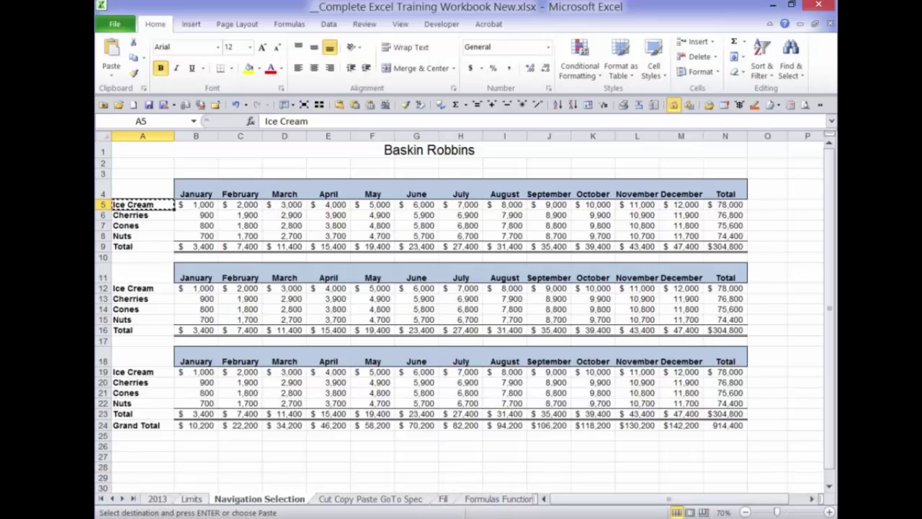
key(ctrl+Page_Up)
key(ctrl+Page_Up)
key(Up)
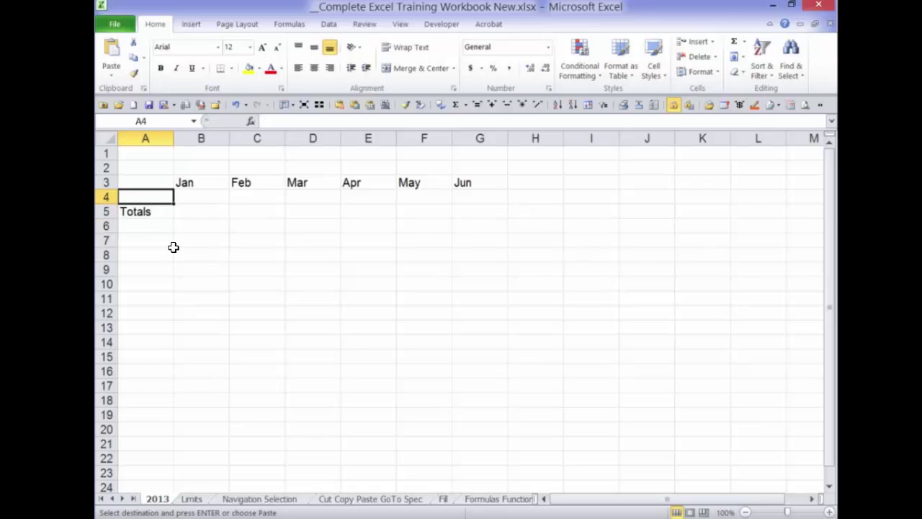
key(Return)
Enter a formula in B4 of the 2013 sheet that links to cell B5 on the Navigation Selection sheet.
key(Right)
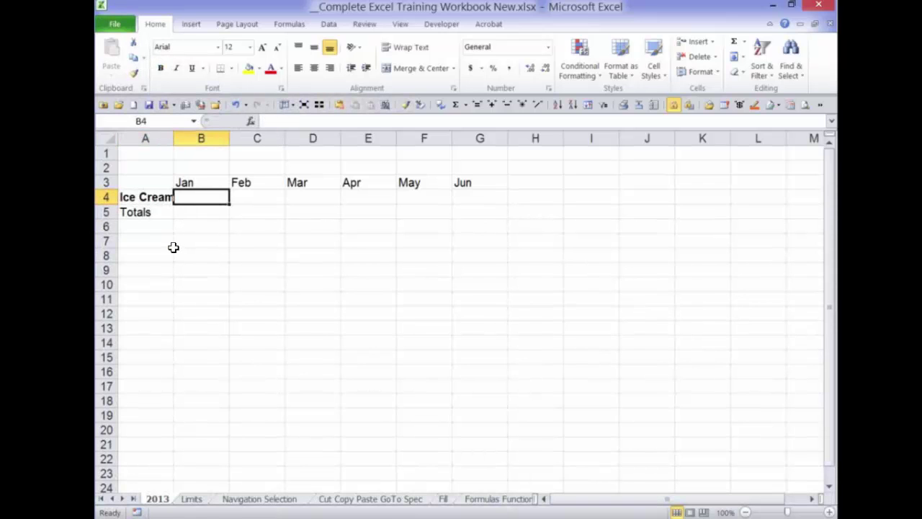
text(=)
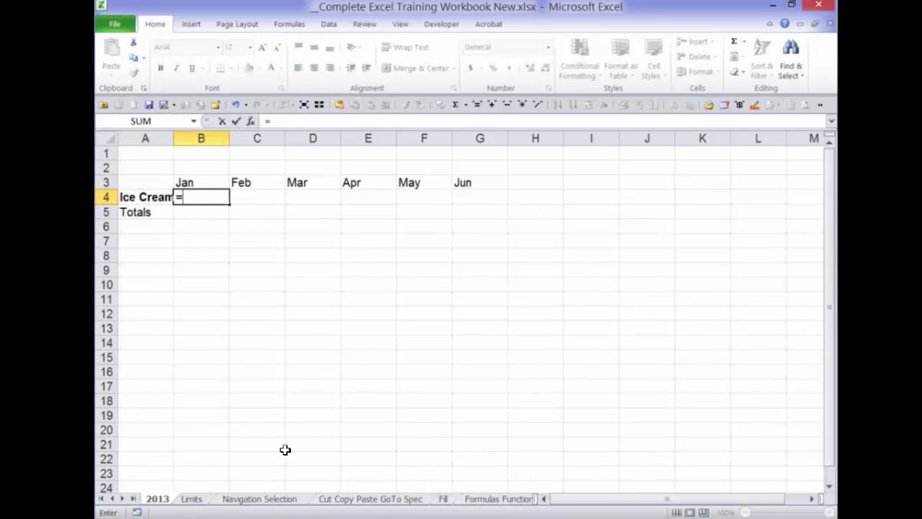
key(ctrl+Page_Down)
key(ctrl+Page_Down)
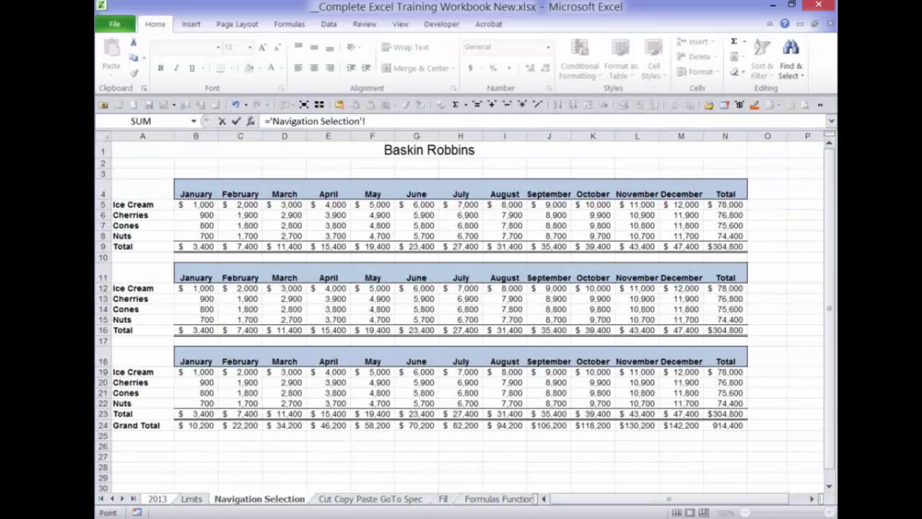
key(Down)
key(Escape)
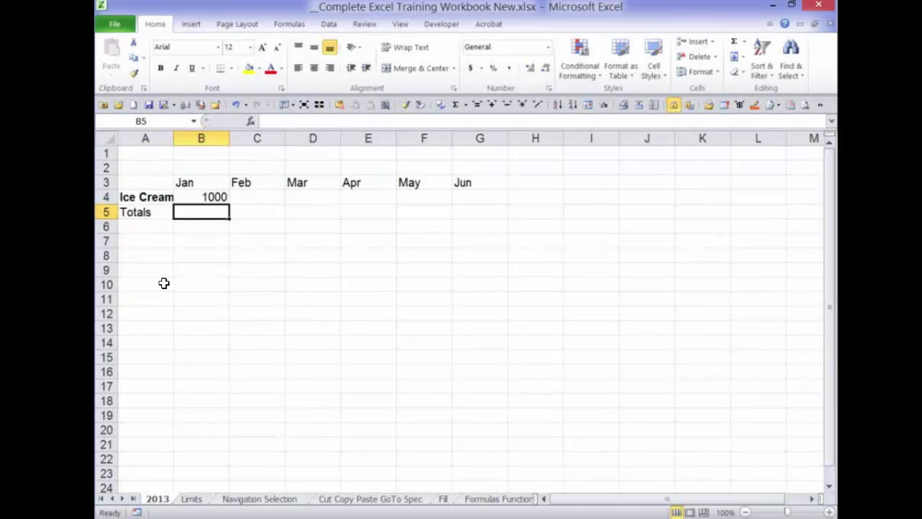
Clear the Totals label in A5 and fill the linked formula in B4 down to B8.
key(Left)
key(Delete)
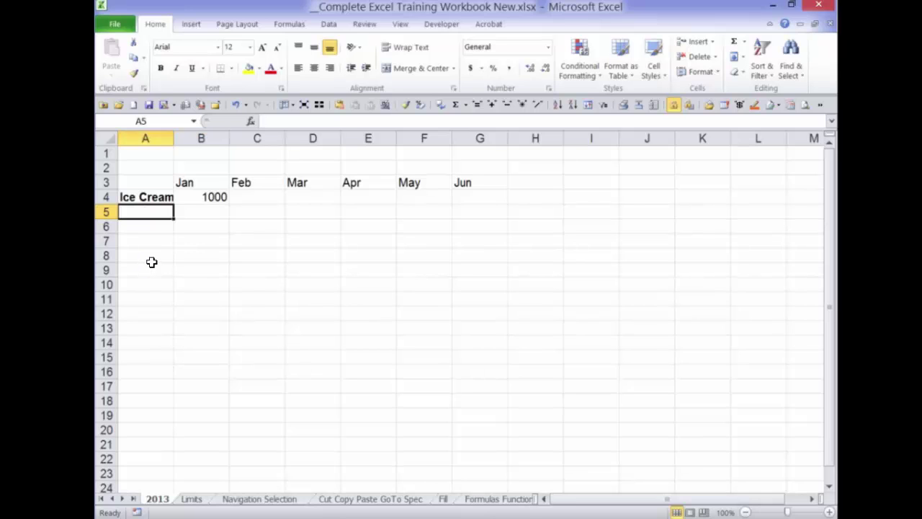
key(Up)
key(Right)
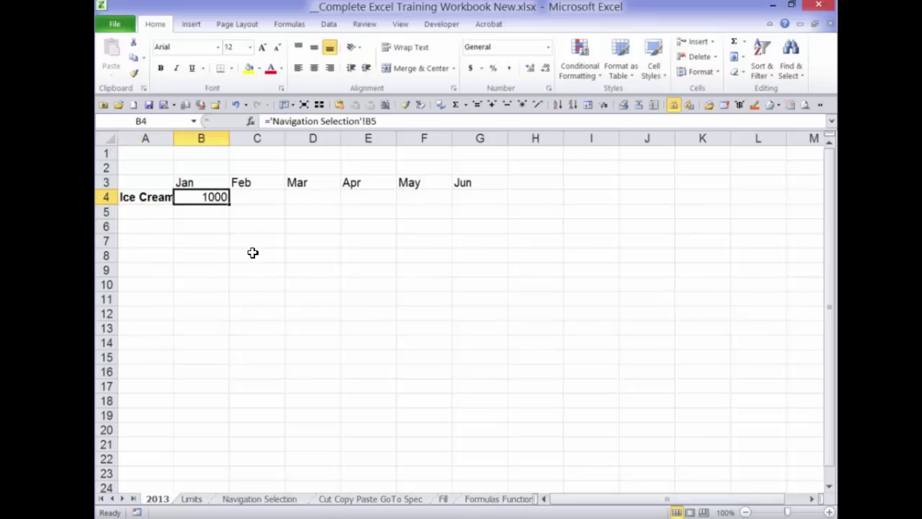
key(shift+Down)
key(shift+Down)
key(shift+Down)
key(shift+Down)
key(ctrl+v)
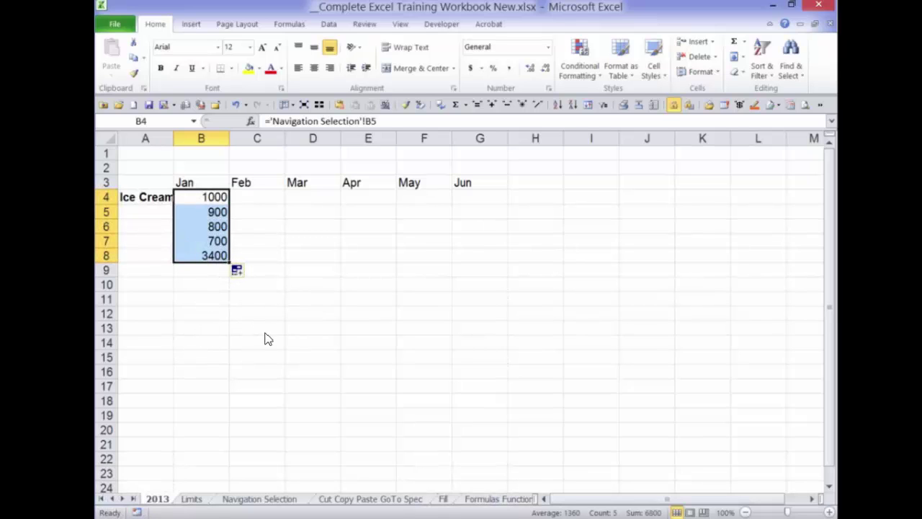
Fill the linked formulas in B4 to B8 across through the Jun column in G.
key(shift+Right)
key(shift+Right)
key(shift+Right)
key(shift+Right)
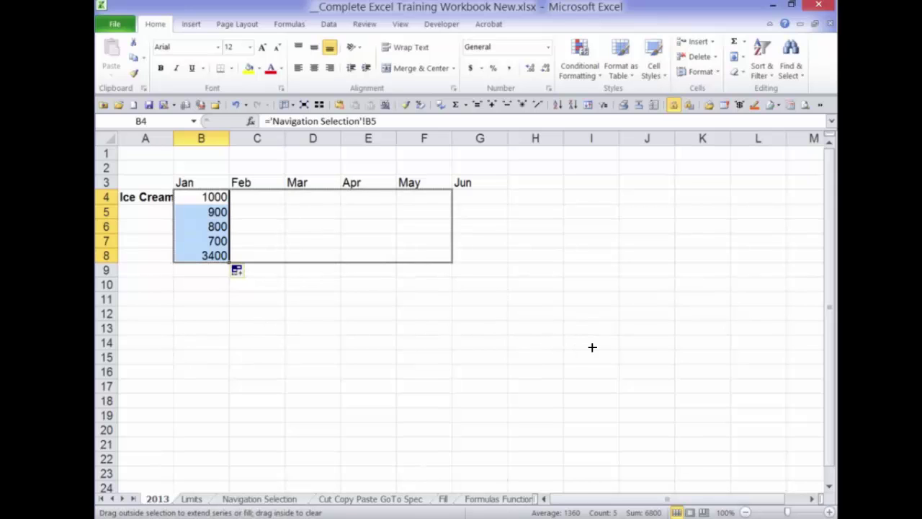
key(shift+Right)
key(ctrl+v)
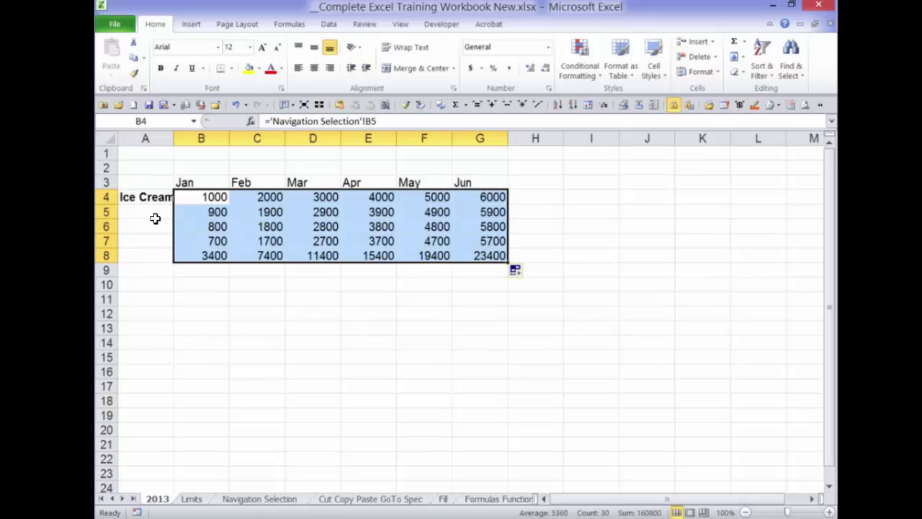
Check the linked formulas in the Jan column one by one from B4 to B7.
key(shift+BackSpace)
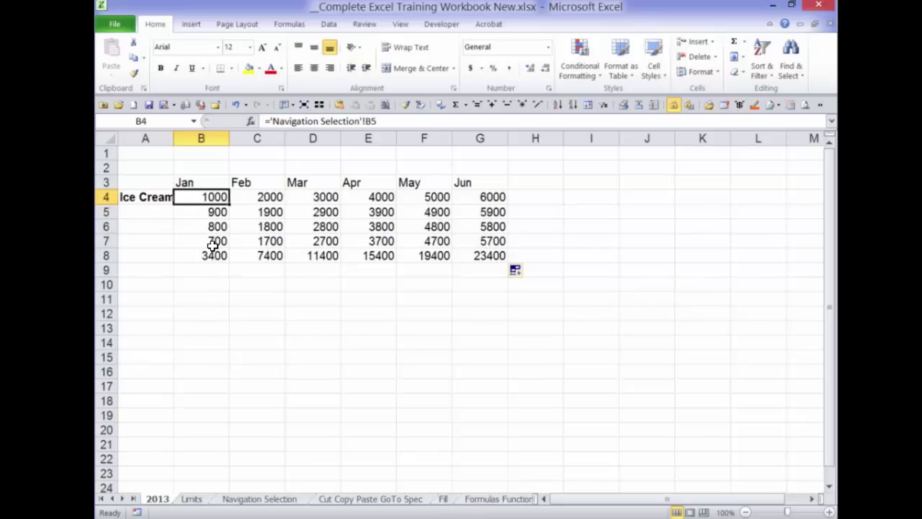
key(Down)
key(Down)
key(Down)
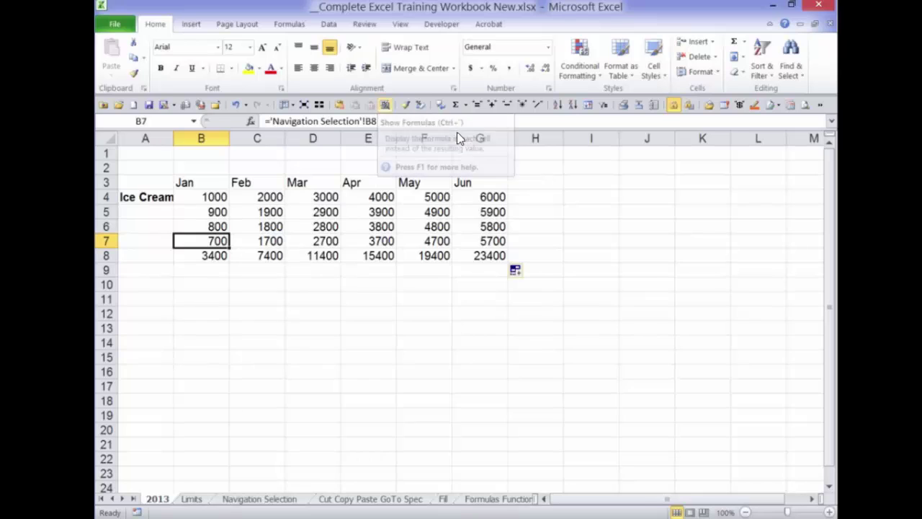
Show the formulas in the cells, resizing column B to read its references, and switch back to displaying values.
key(ctrl+grave)
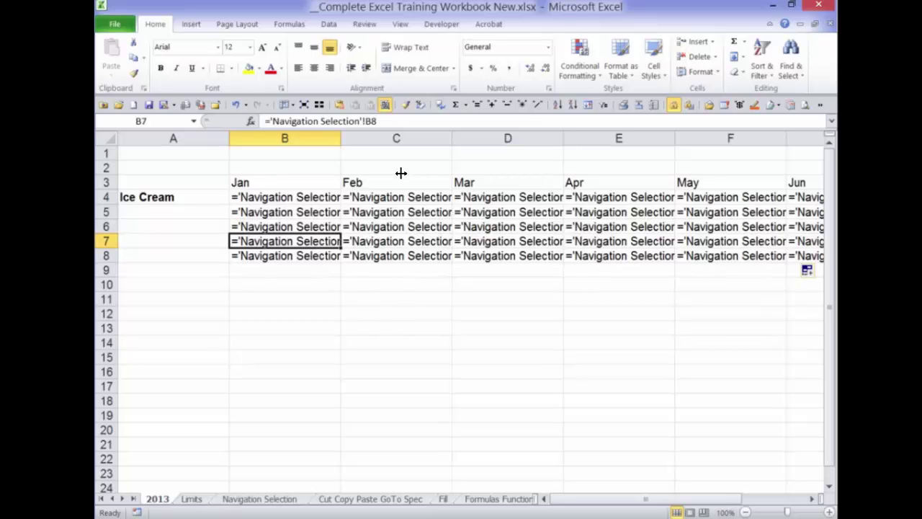
drag(403, 173, 444, 182)
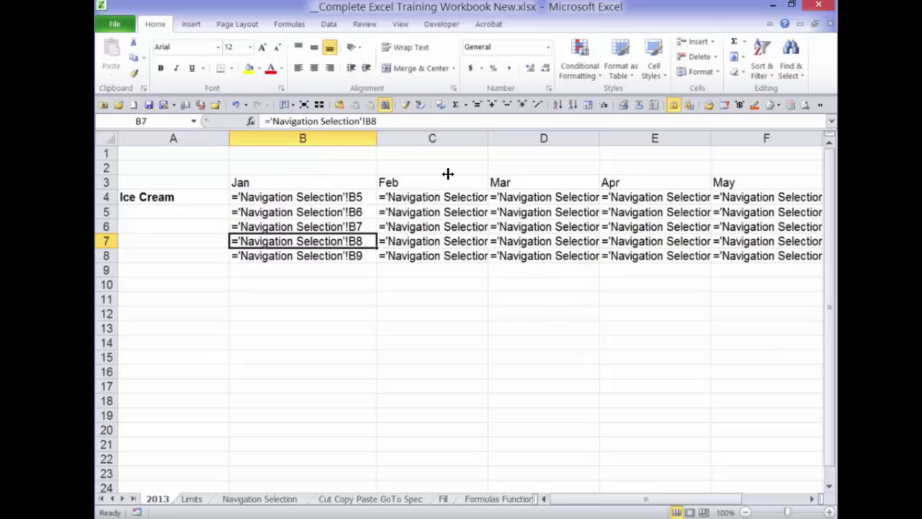
drag(428, 174, 417, 174)
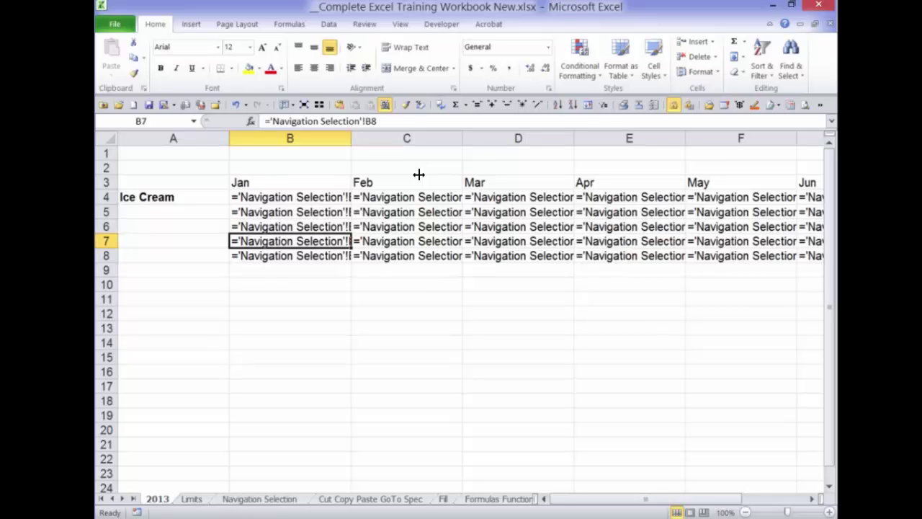
key(ctrl+grave)
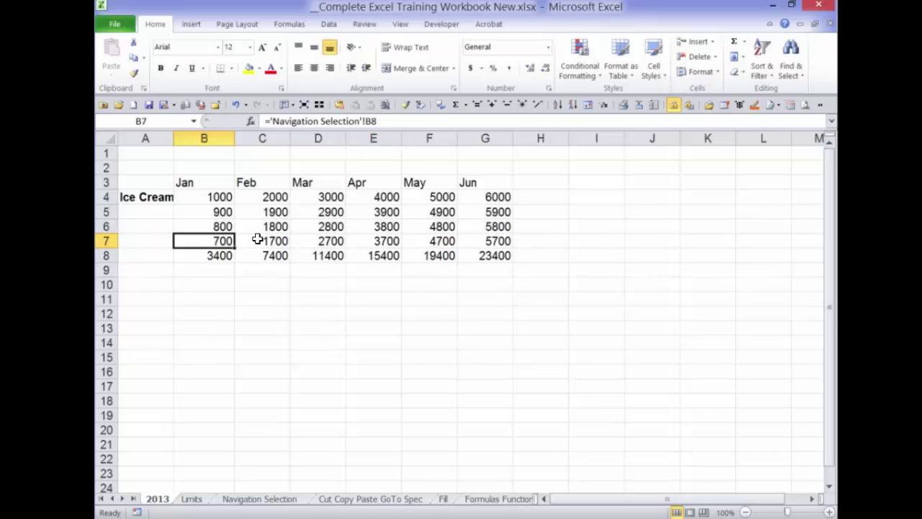
Examine the linked formula in B4 and leave it without changing it.
key(Up)
key(Up)
key(Up)
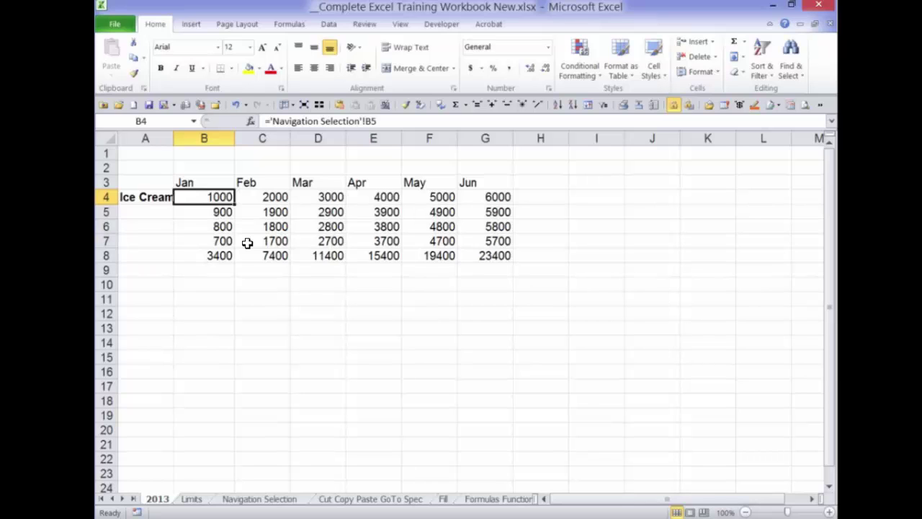
click(270, 121)
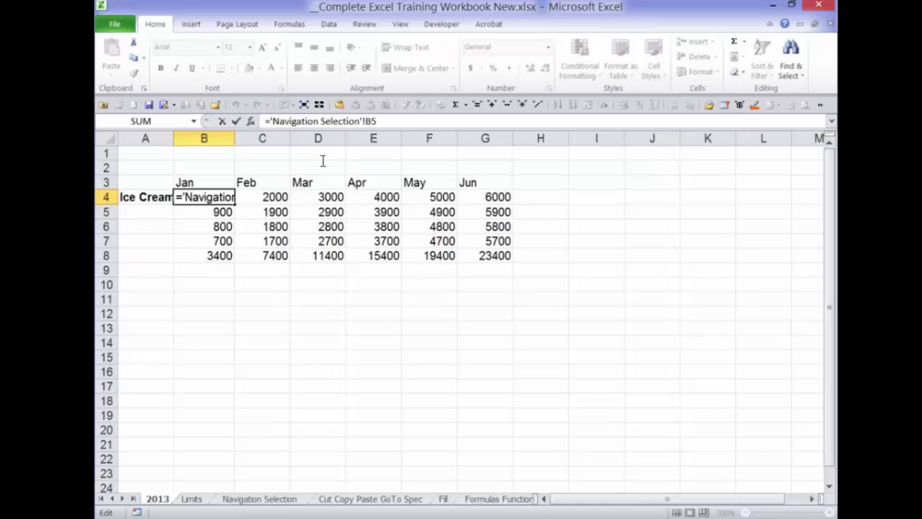
key(Escape)
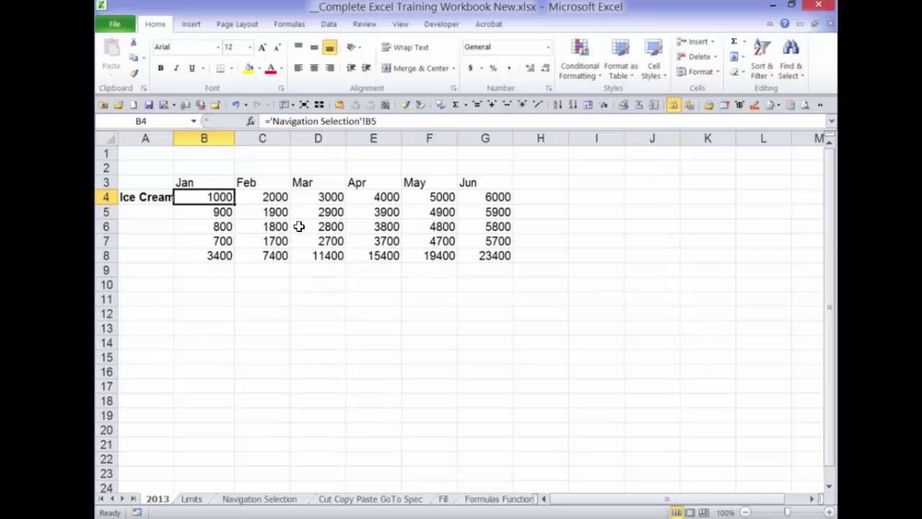
Clear the range C3 to H9 and replace the Jan heading in B3 with 1st Q Ave.
drag(262, 182, 540, 270)
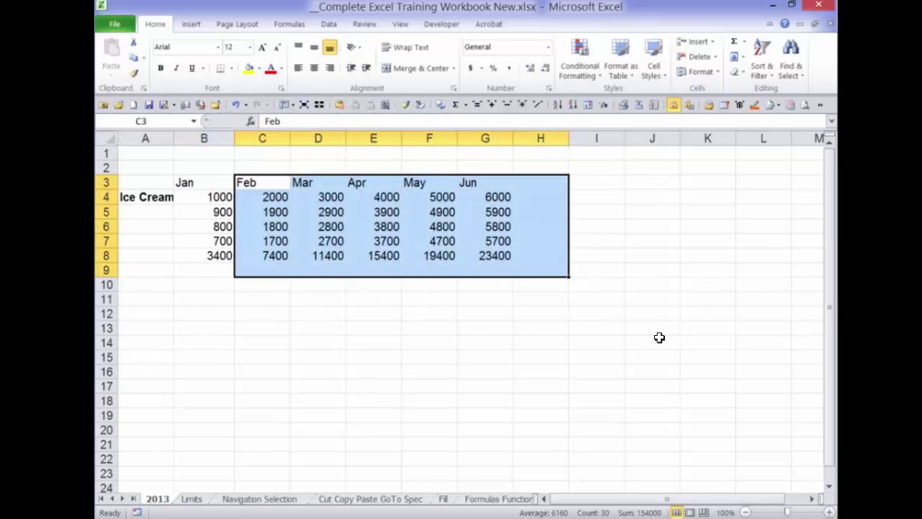
key(Delete)
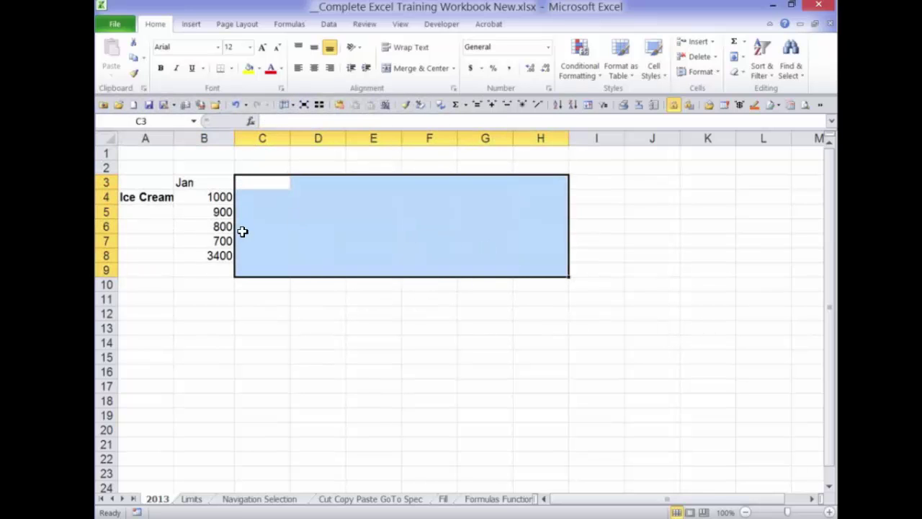
key(Left)
text(1s)
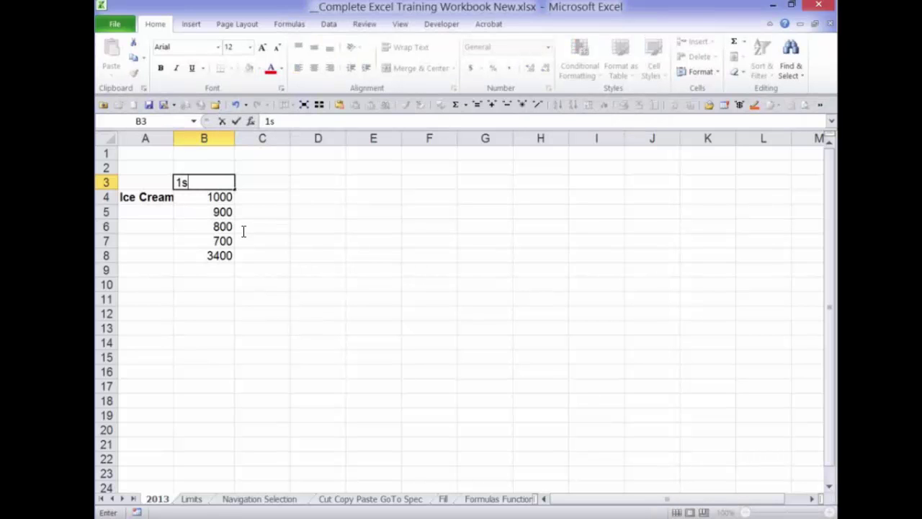
text(t Q Ave)
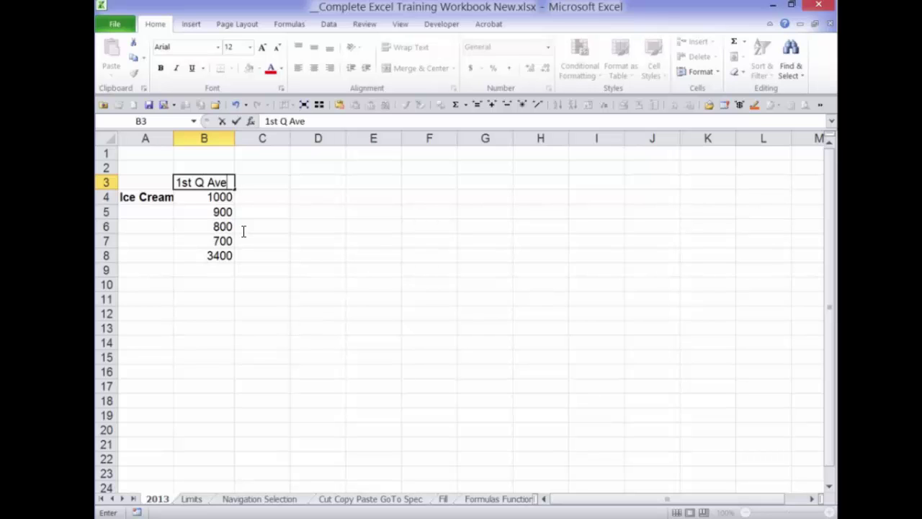
key(Return)
Replace the link in B4 with an AVERAGE formula over B5:D5 of the Navigation Selection sheet.
key(F2)
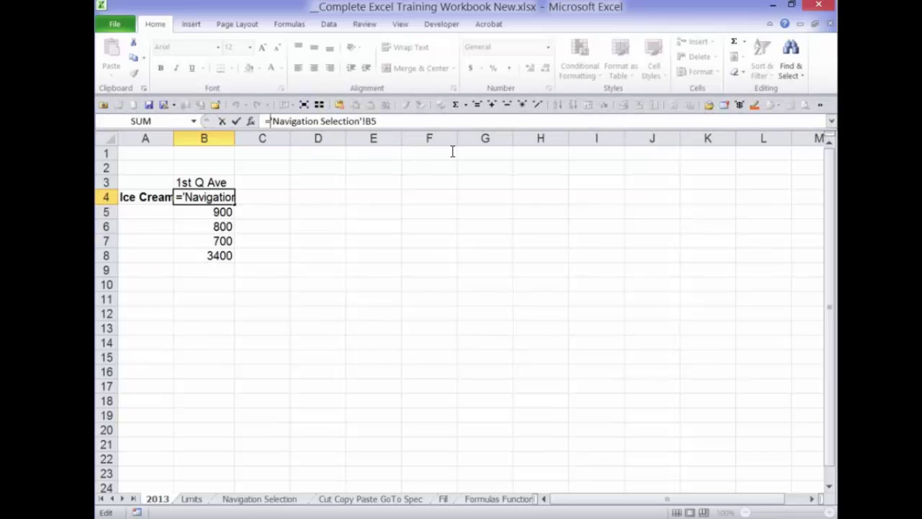
drag(376, 121, 264, 121)
key(Escape)
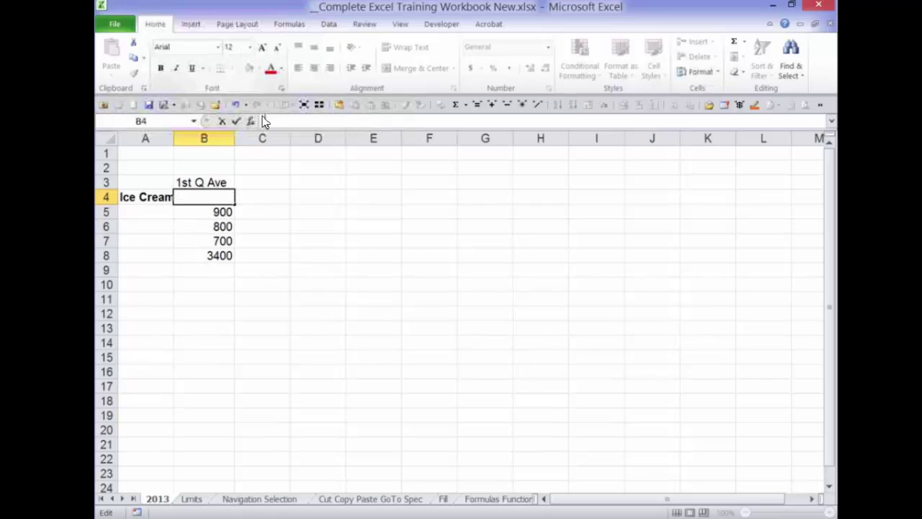
text(=ac)
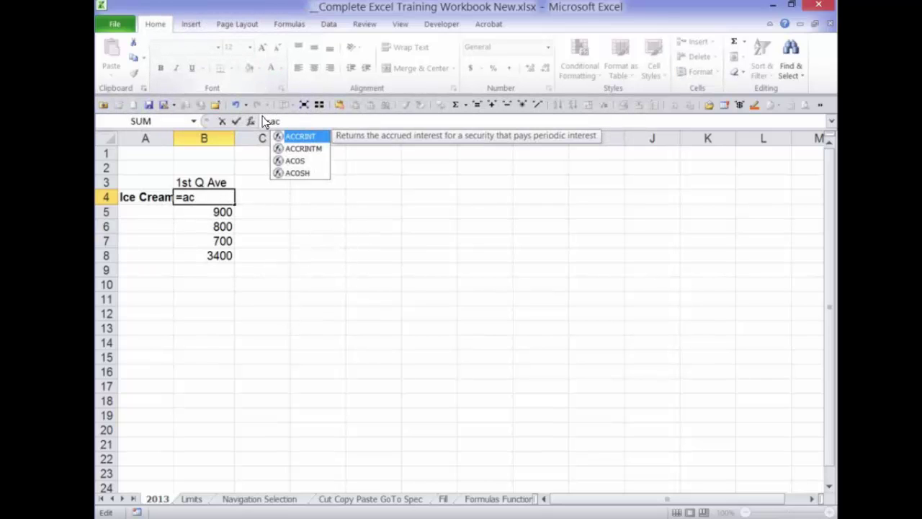
key(BackSpace)
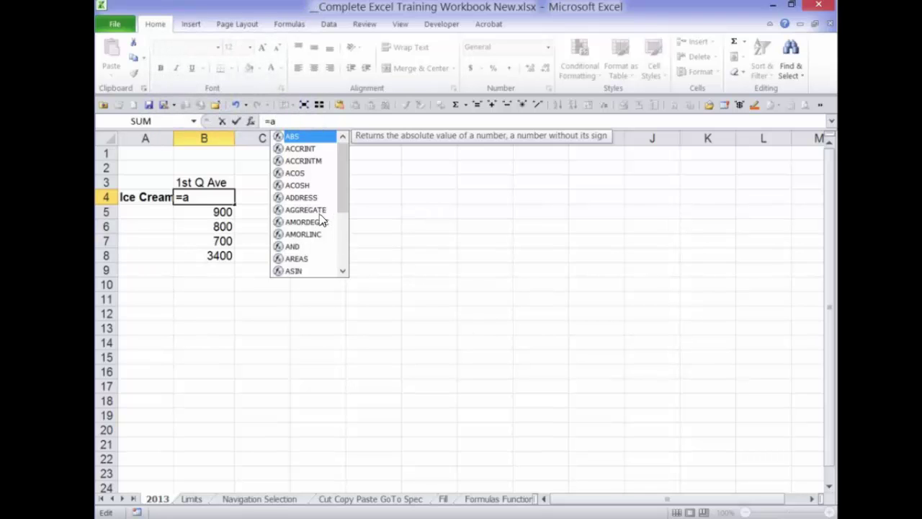
text(ver)
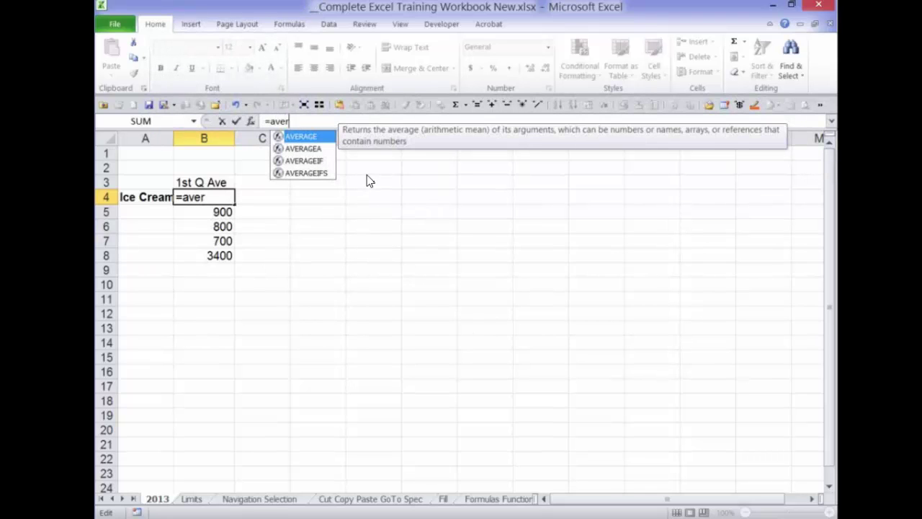
key(Tab)
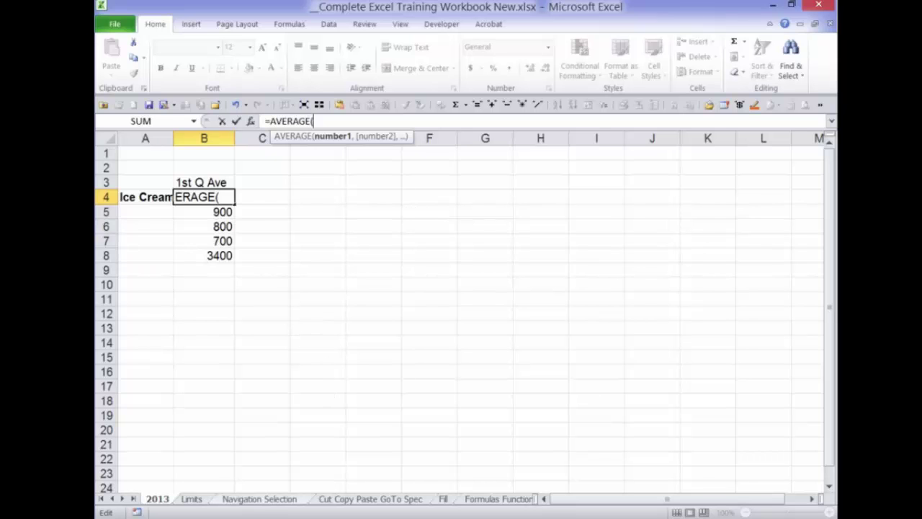
click(260, 499)
drag(196, 205, 245, 204)
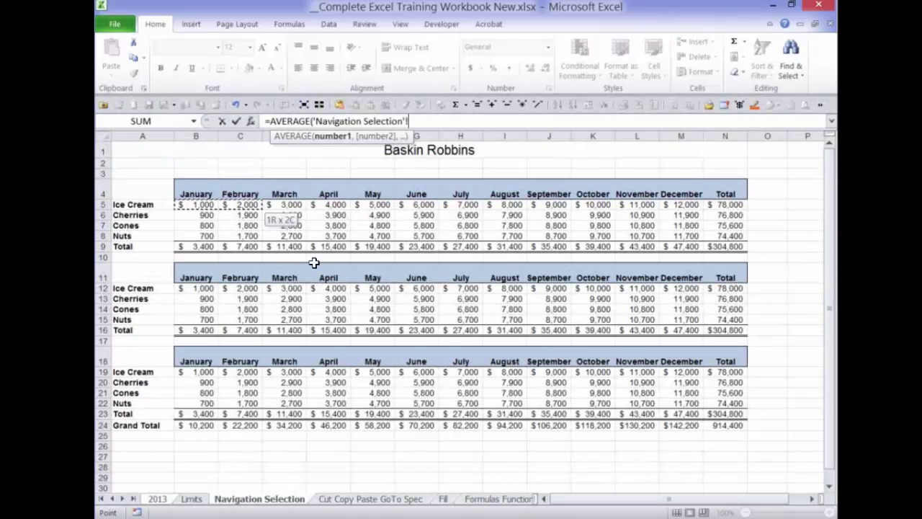
mouse_move(314, 262)
mouse_down()
mouse_move(324, 230)
mouse_move(318, 258)
mouse_move(248, 245)
mouse_move(238, 254)
mouse_move(378, 254)
mouse_move(254, 252)
mouse_move(330, 257)
mouse_up()
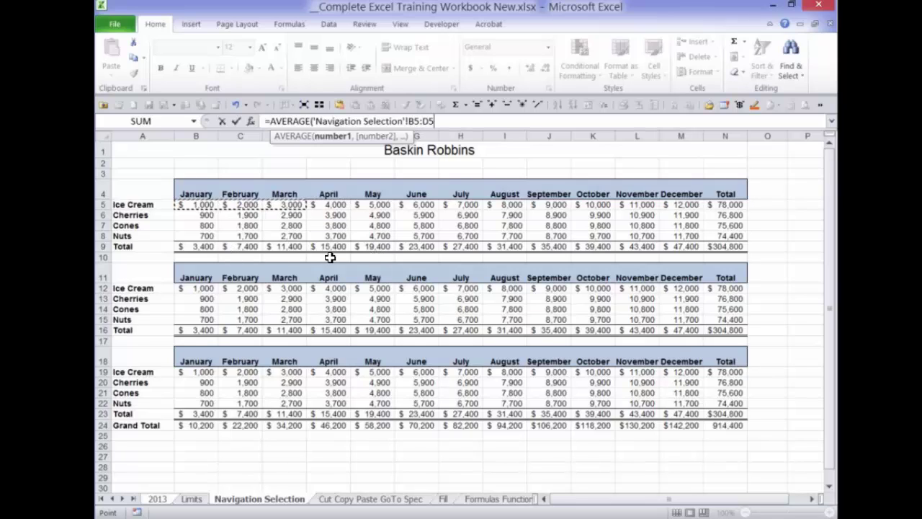
key(Return)
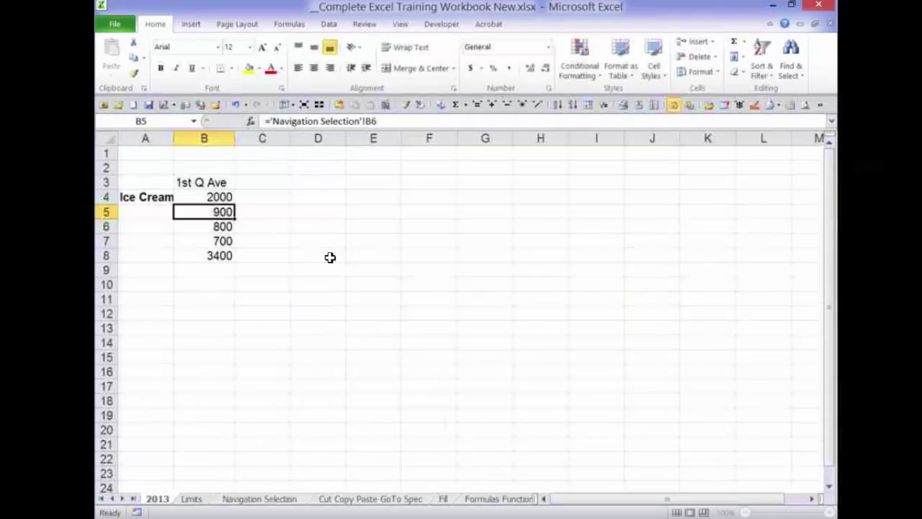
Fill the average formula from B4 down to B8.
key(Up)
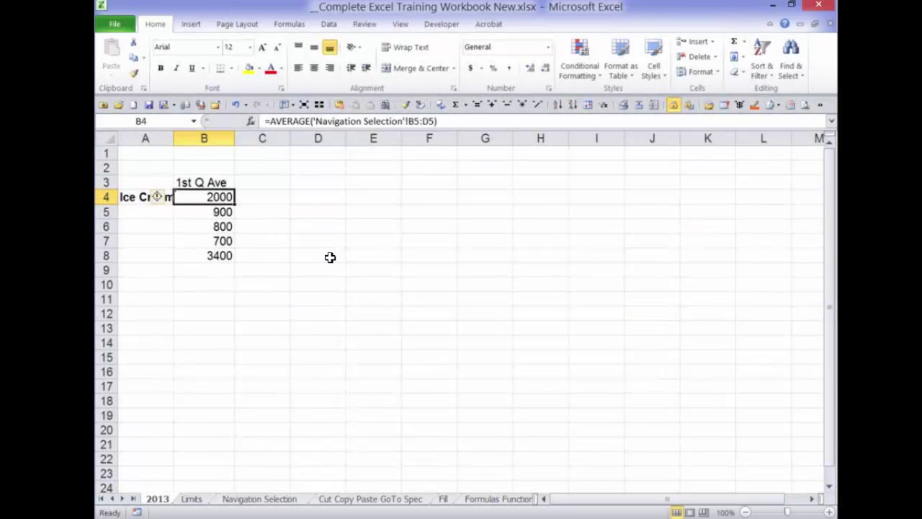
drag(268, 307, 266, 332)
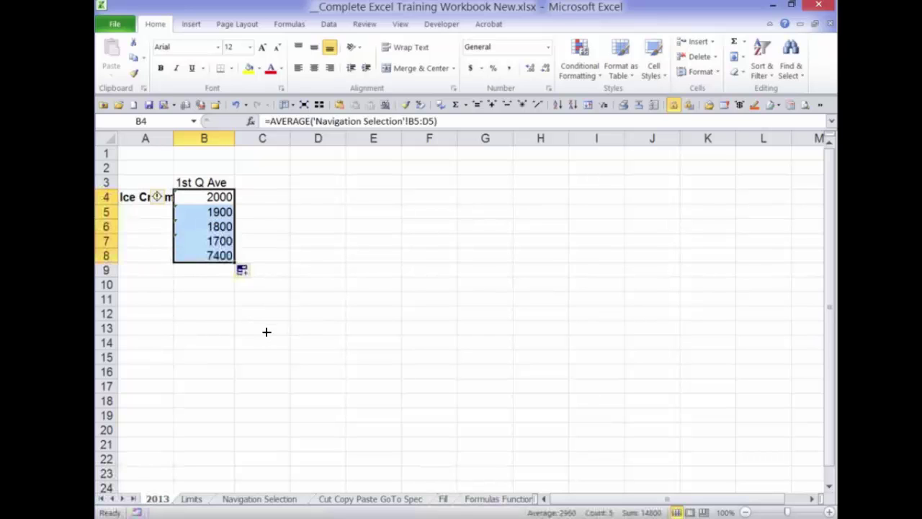
key(shift+BackSpace)
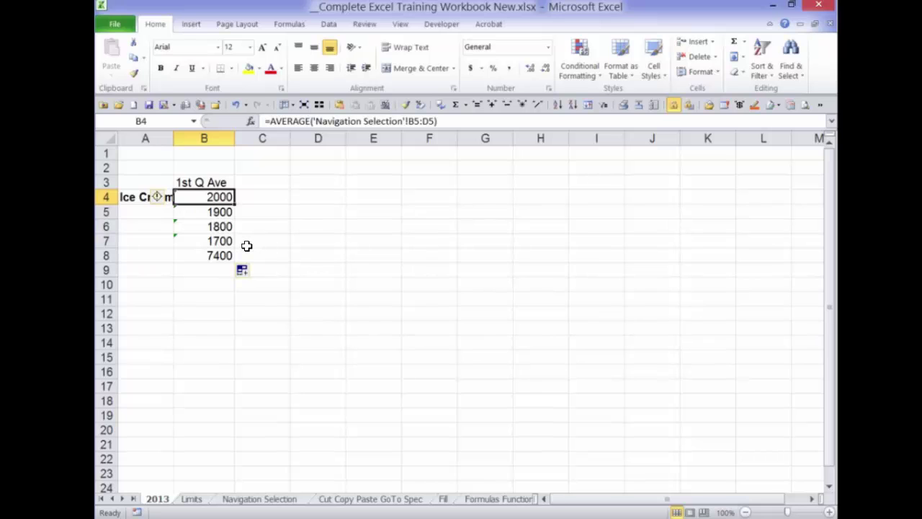
Check the filled average formulas in B5 and B6.
key(Down)
key(Down)
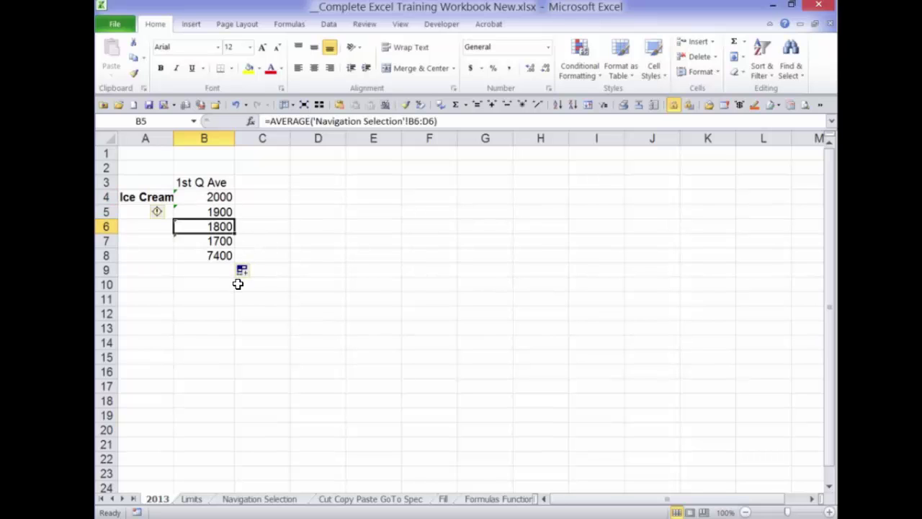
key(F2)
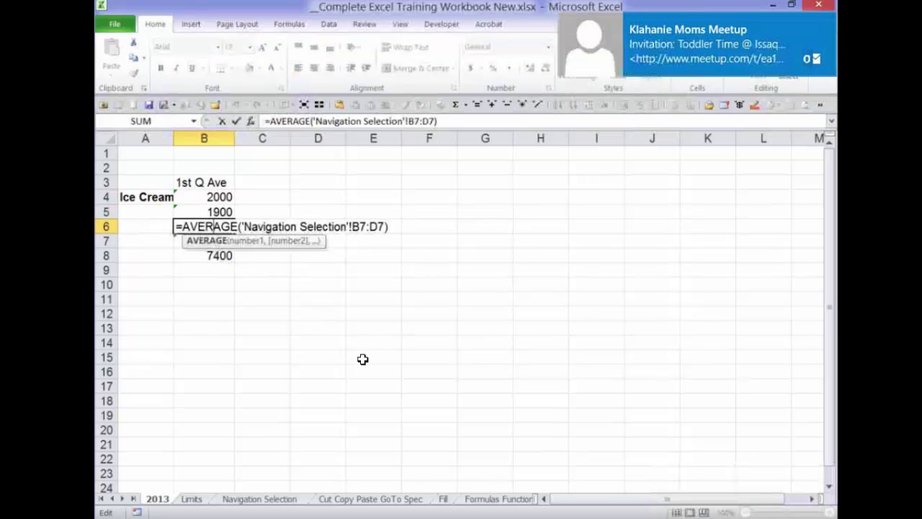
Switch to the Navigation Selection sheet, view the workbook's full sheet list and close it without choosing a sheet.
click(260, 499)
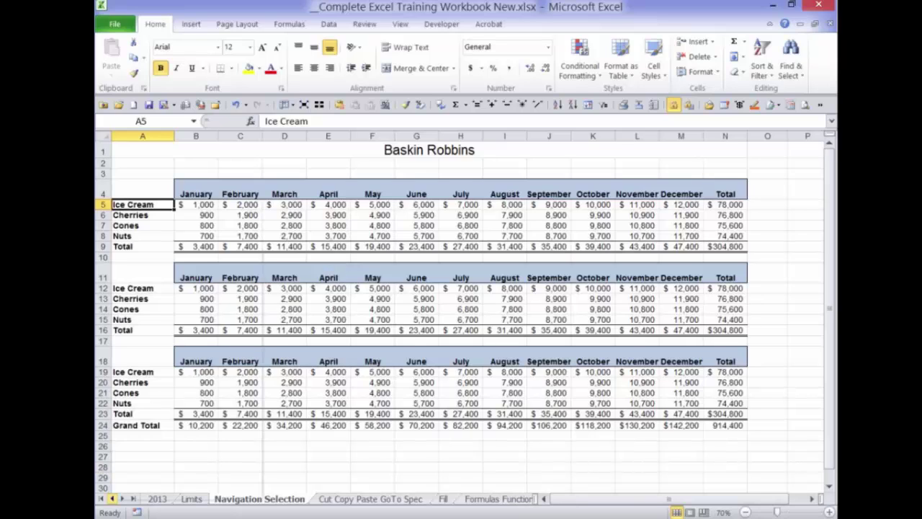
right_click(112, 498)
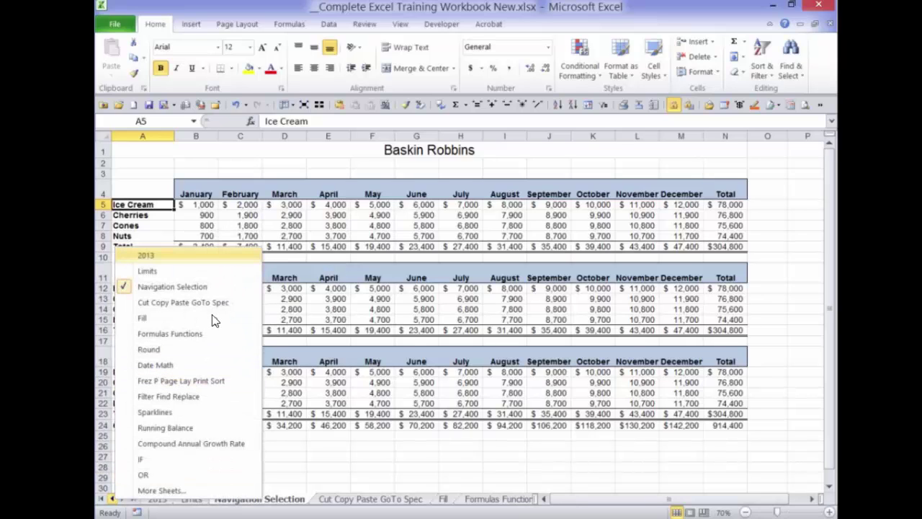
click(161, 490)
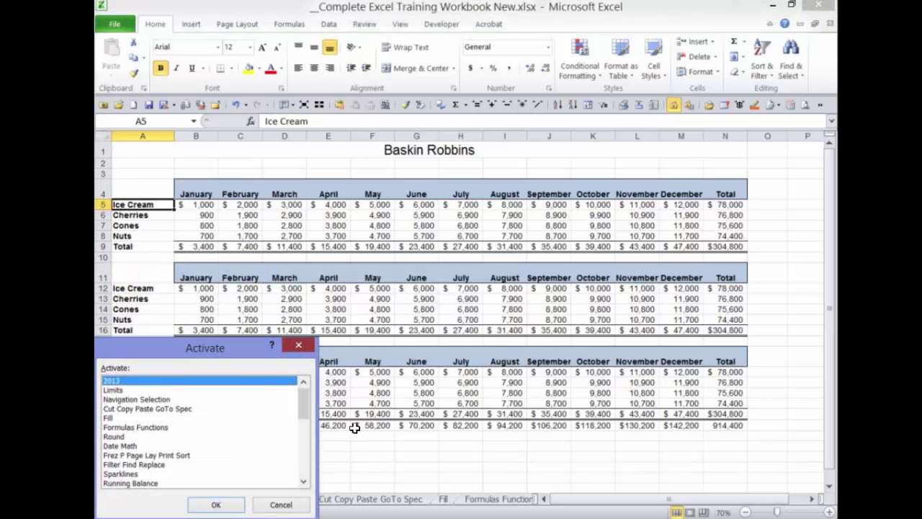
key(Escape)
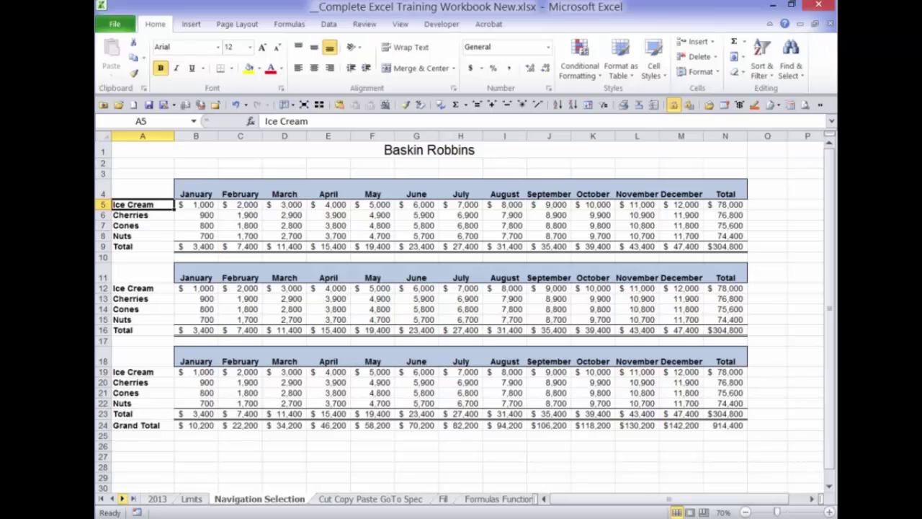
Find the quarterly sheets in the workbook's full sheet list and go to the 1st Qtr sheet.
right_click(123, 498)
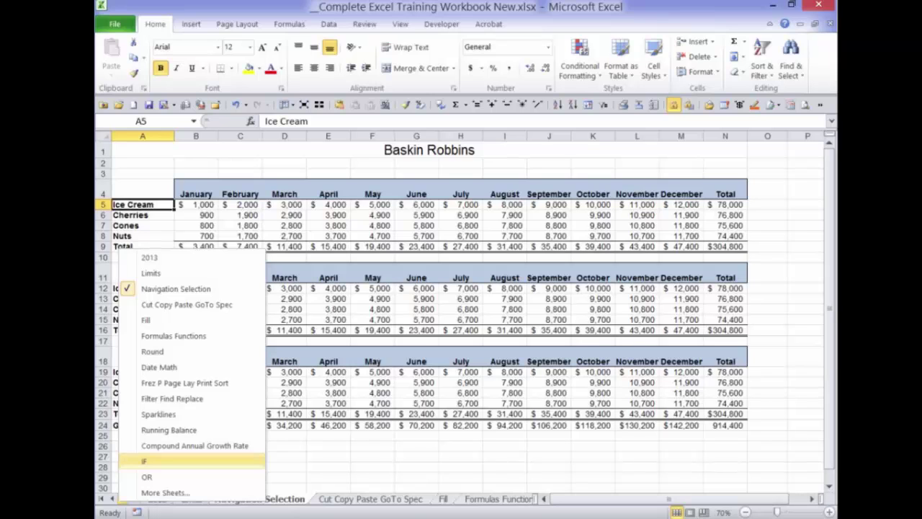
click(164, 492)
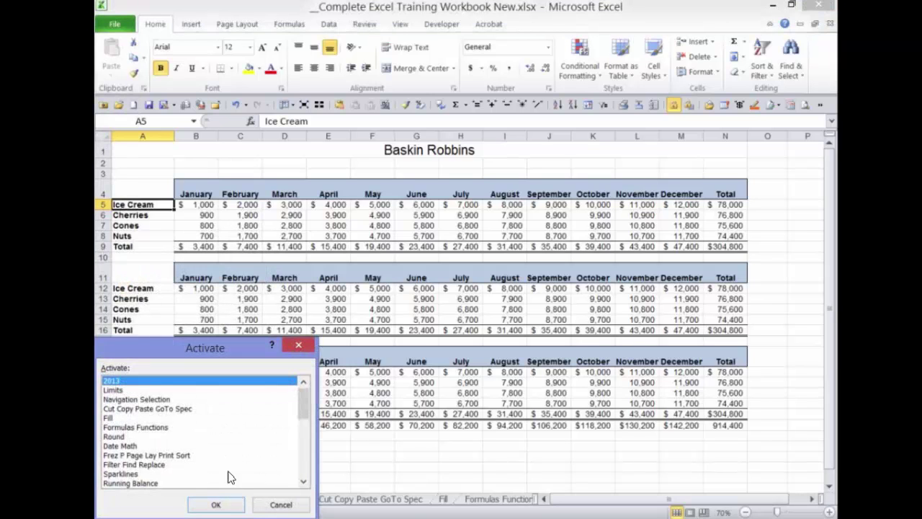
scroll(202, 431, down, 10)
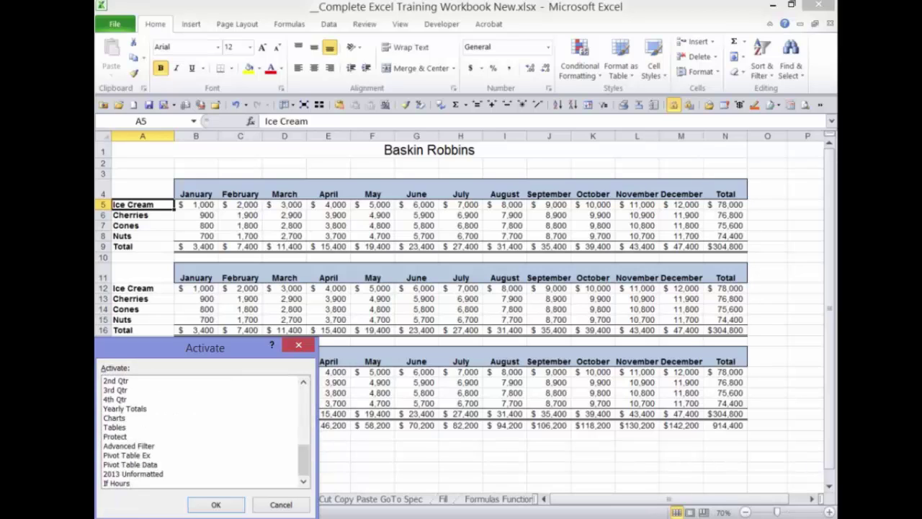
scroll(361, 488, up, 1)
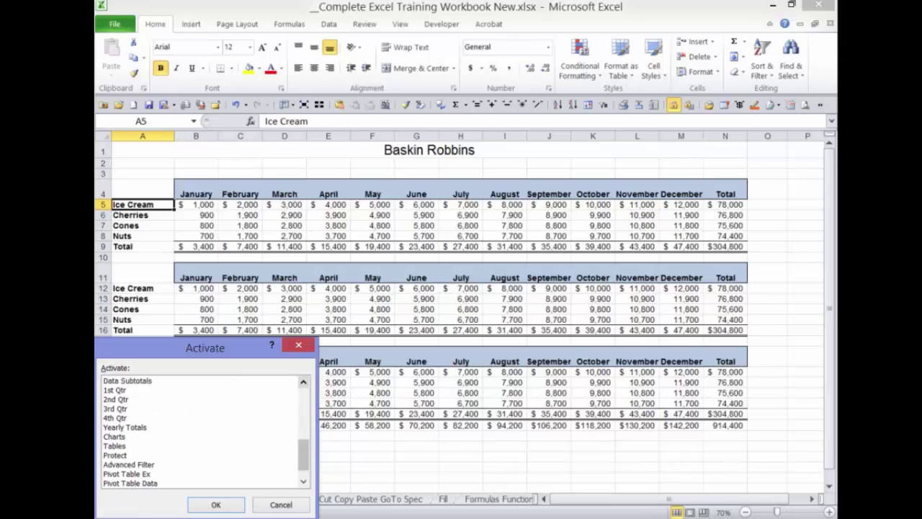
click(117, 390)
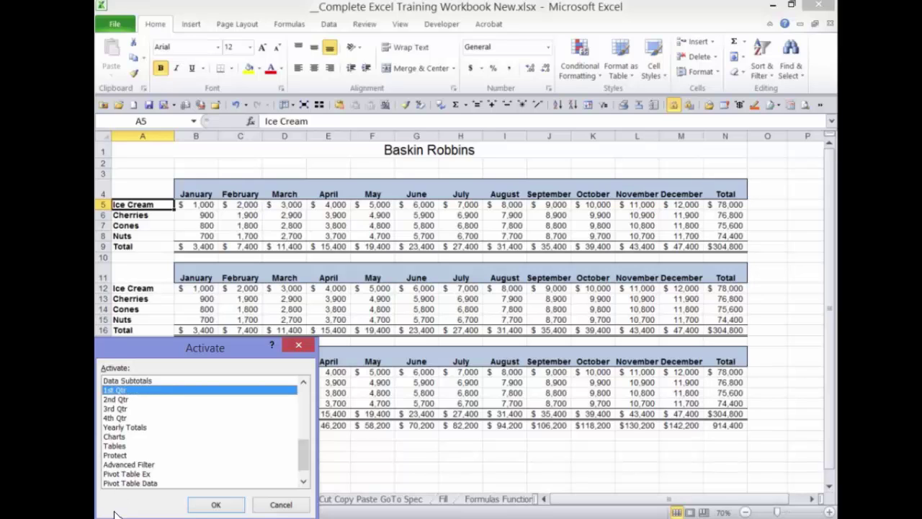
click(124, 427)
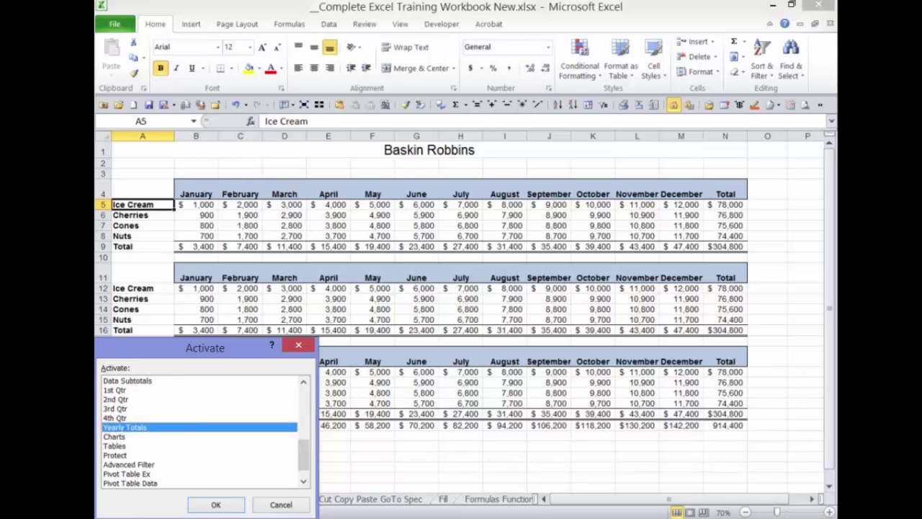
double_click(118, 390)
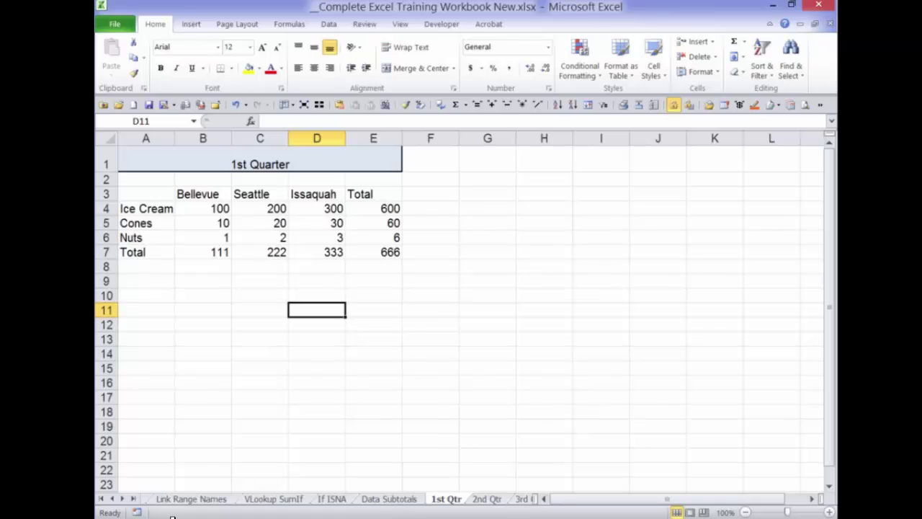
Return to the beginning of the workbook's sheets and open the Navigation Selection sheet.
key(super+c)
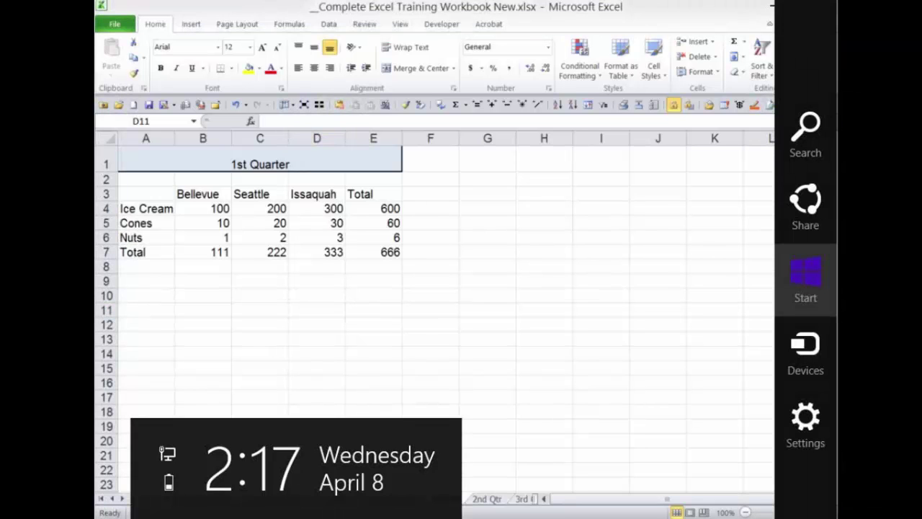
key(Escape)
click(102, 499)
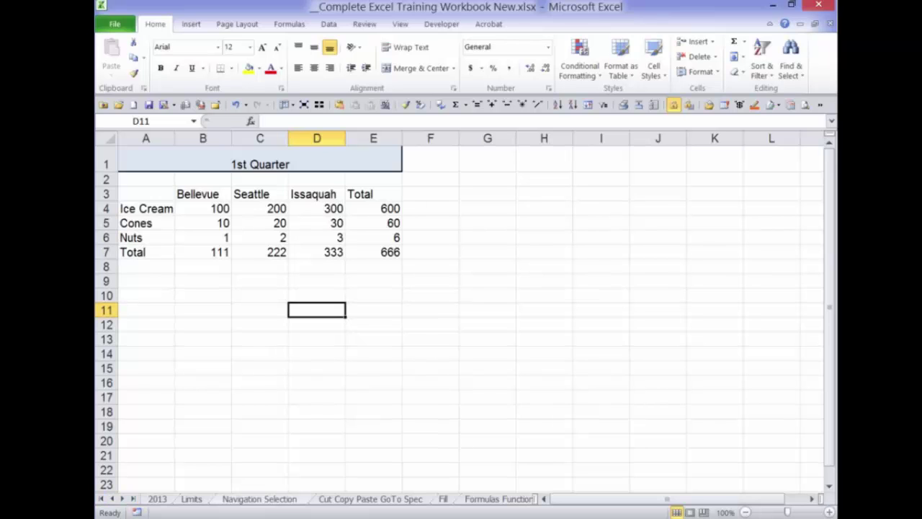
click(260, 498)
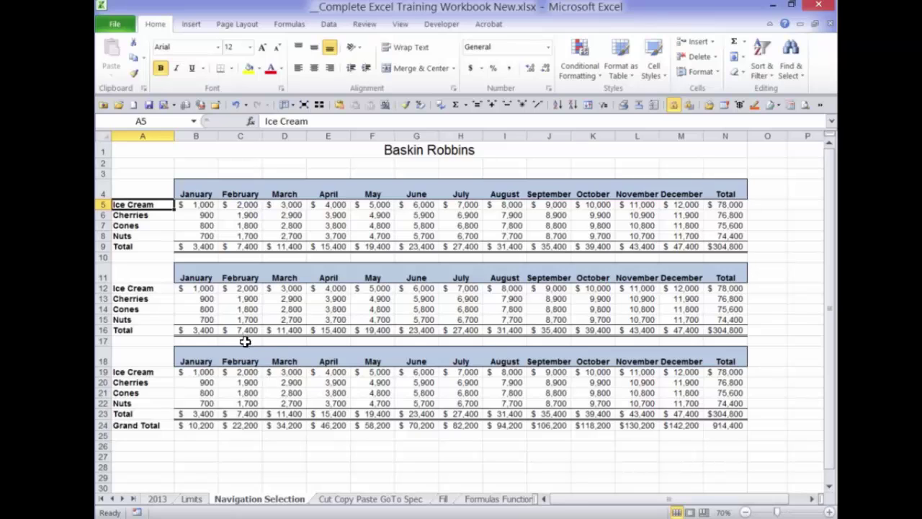
Insert a 2-D clustered column chart from A4:G8, covering January to June for Ice Cream, Cherries, Cones and Nuts.
key(Up)
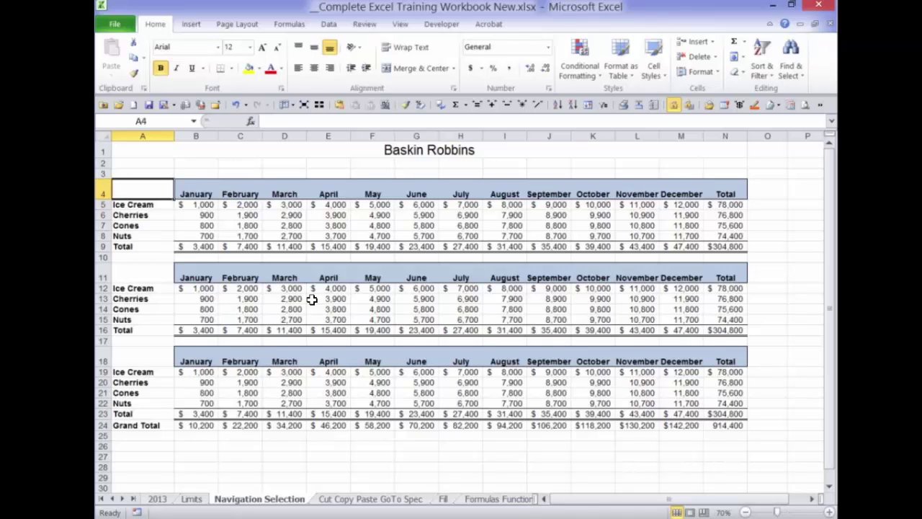
key(shift+Down)
key(shift+Down)
key(shift+Down)
key(shift+Down)
key(shift+Down)
key(shift+Down)
key(shift+Right)
key(shift+Right)
key(shift+Right)
key(shift+Right)
key(shift+Right)
key(shift+Up)
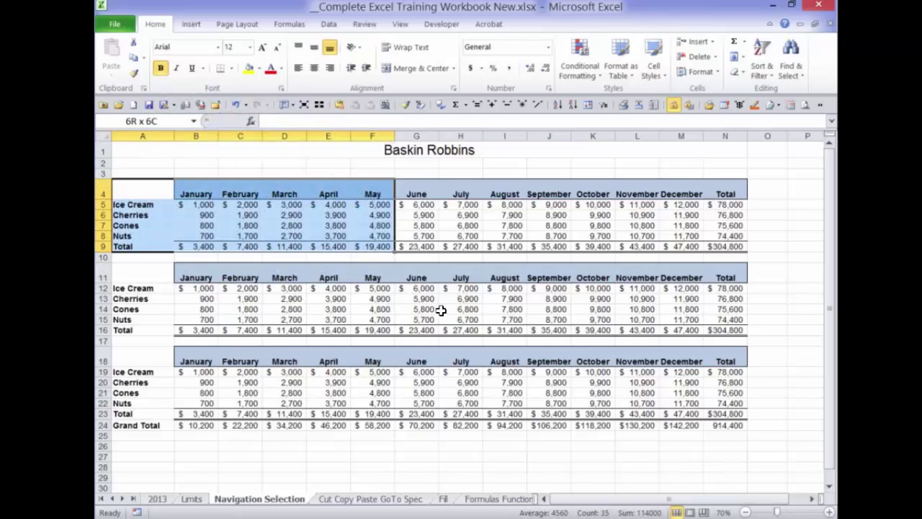
key(shift+Right)
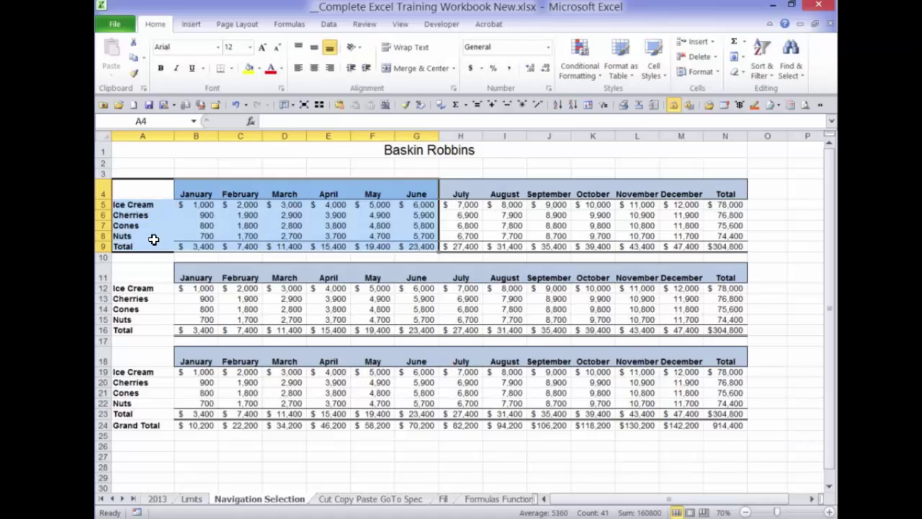
drag(151, 238, 495, 308)
key(shift+Up)
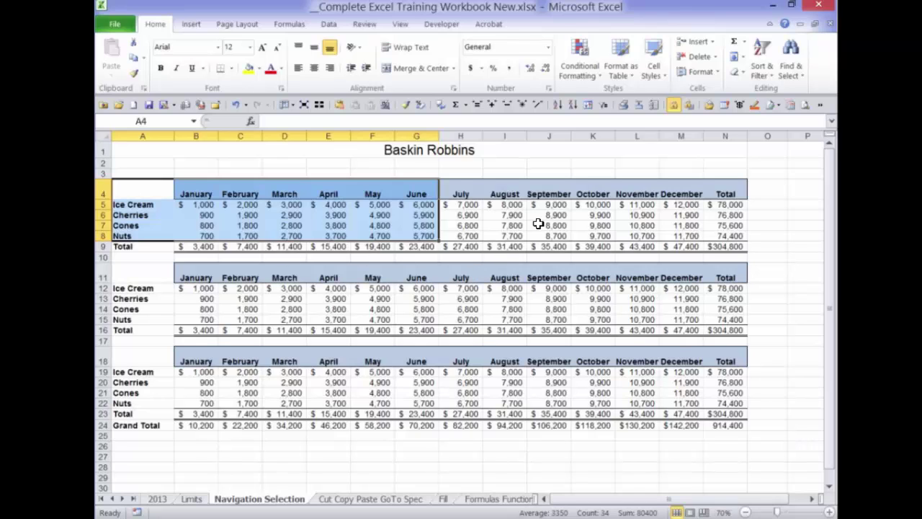
click(213, 27)
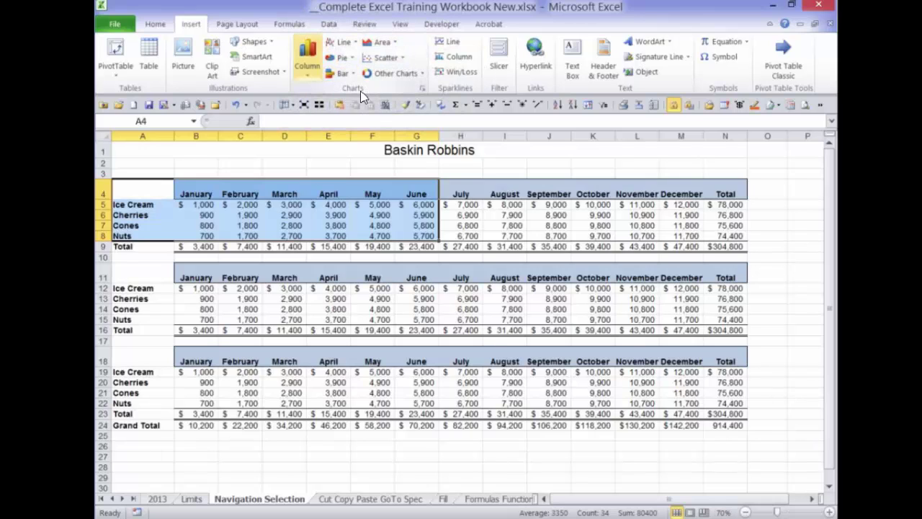
click(308, 60)
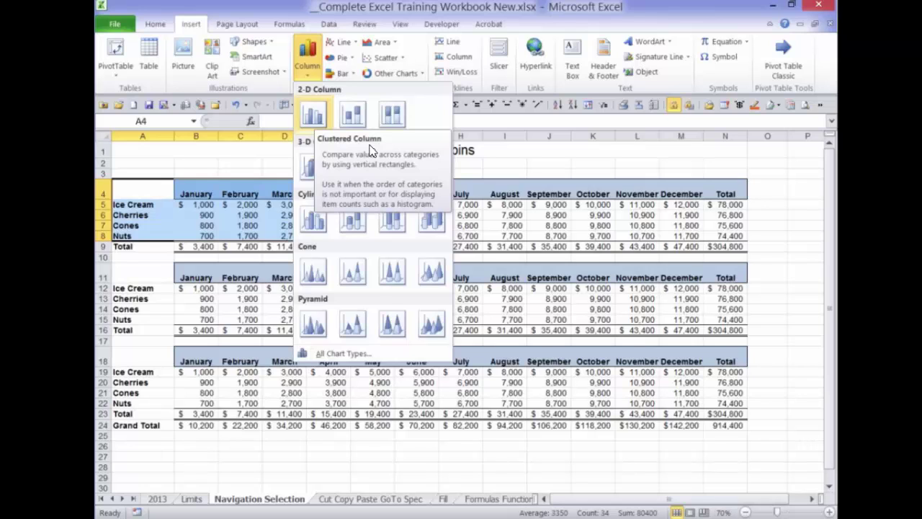
click(370, 150)
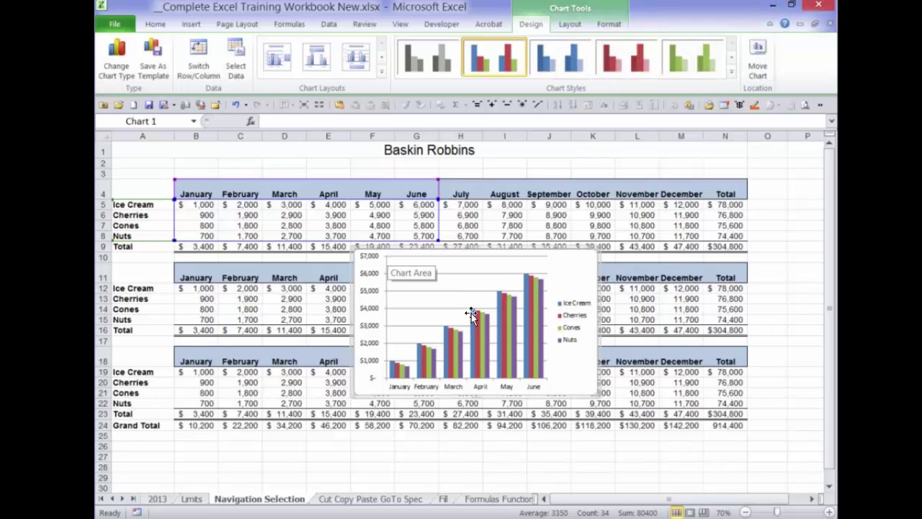
Enlarge the column chart to about 4.41 by 6.44 inches and place it over rows 11 to 29, around columns E to L.
drag(472, 308, 355, 330)
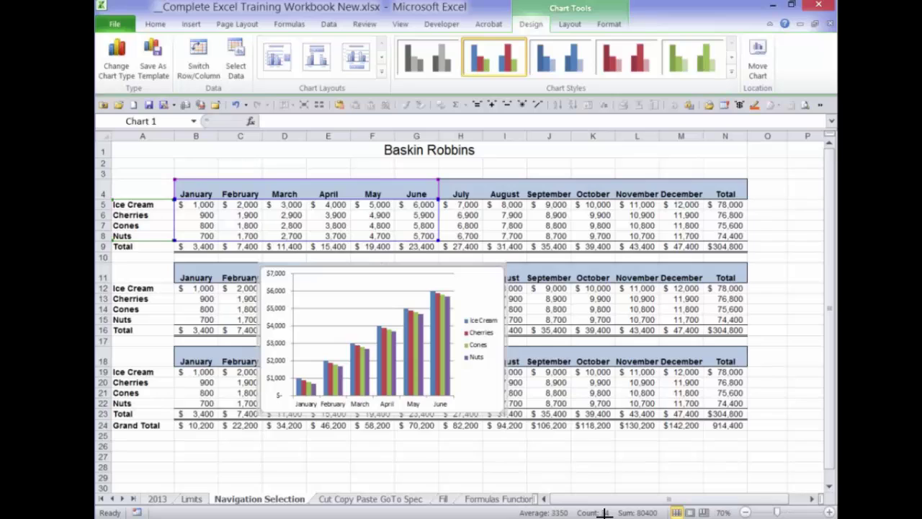
drag(504, 412, 575, 481)
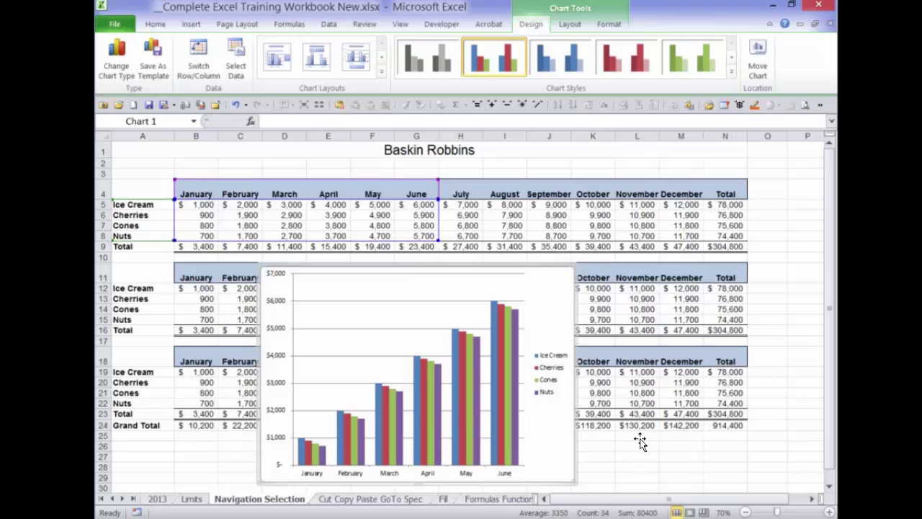
drag(618, 330, 694, 331)
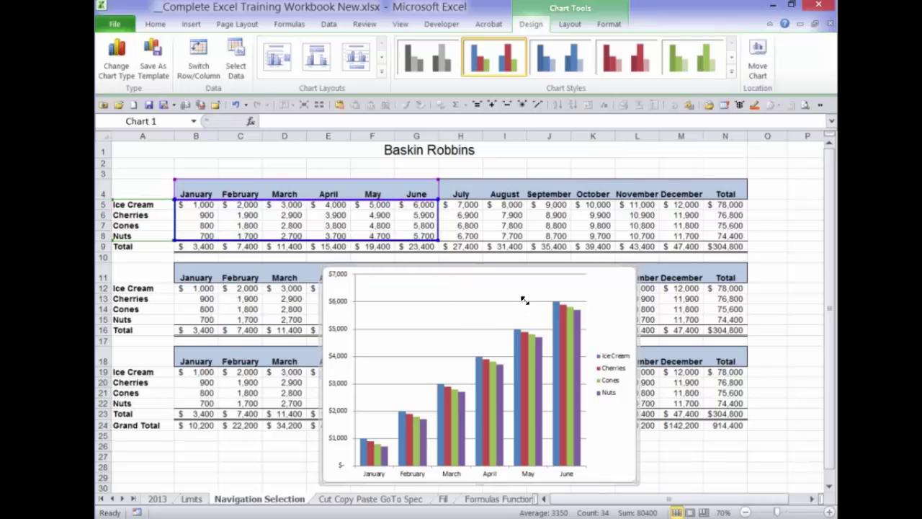
Extend the chart's data range to December, try shortening it to September, and extend it back to December.
drag(524, 301, 858, 301)
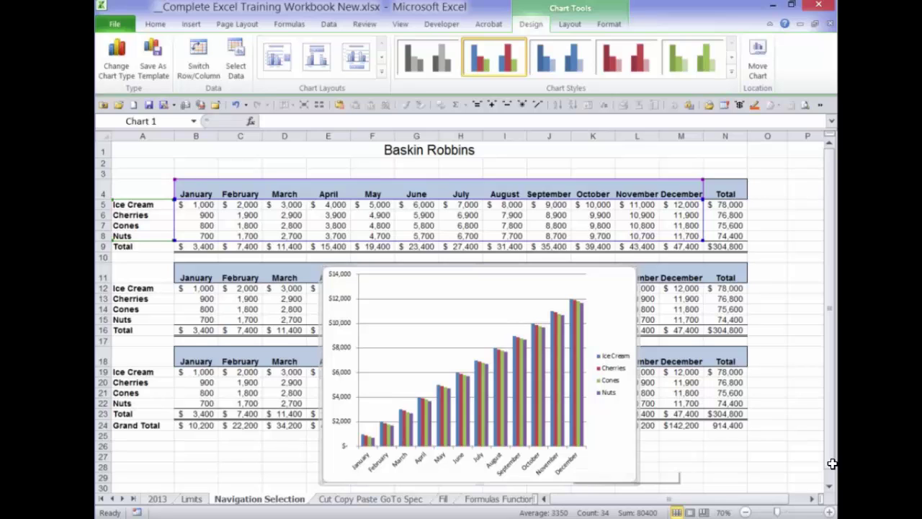
drag(855, 302, 697, 298)
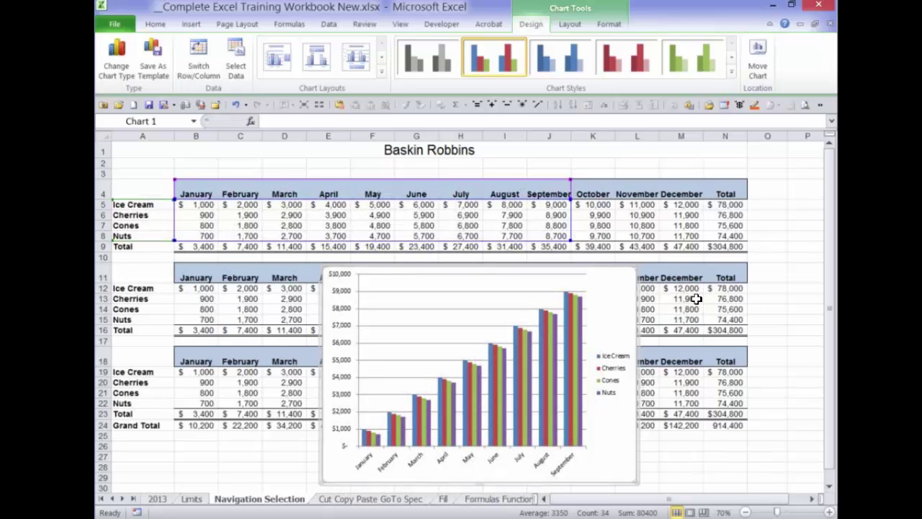
drag(688, 301, 839, 308)
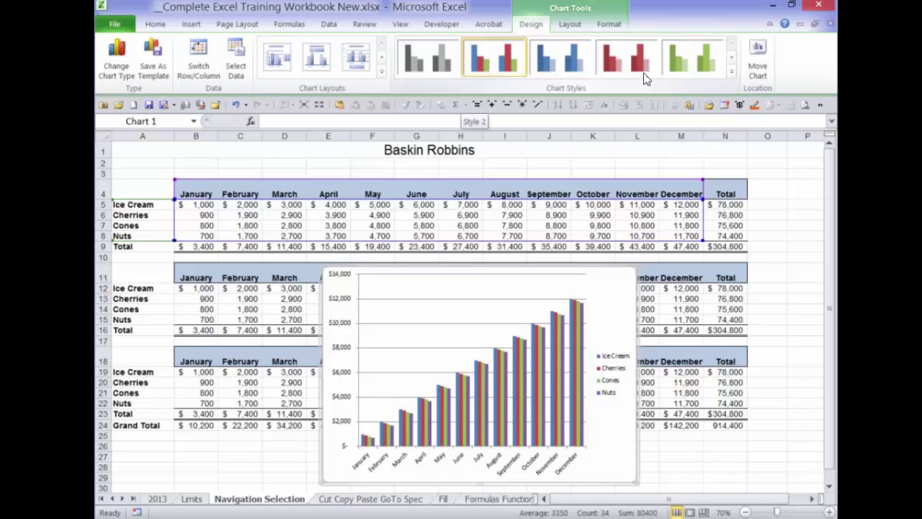
Try the black-background multicolour chart style on the column chart and undo it.
click(732, 71)
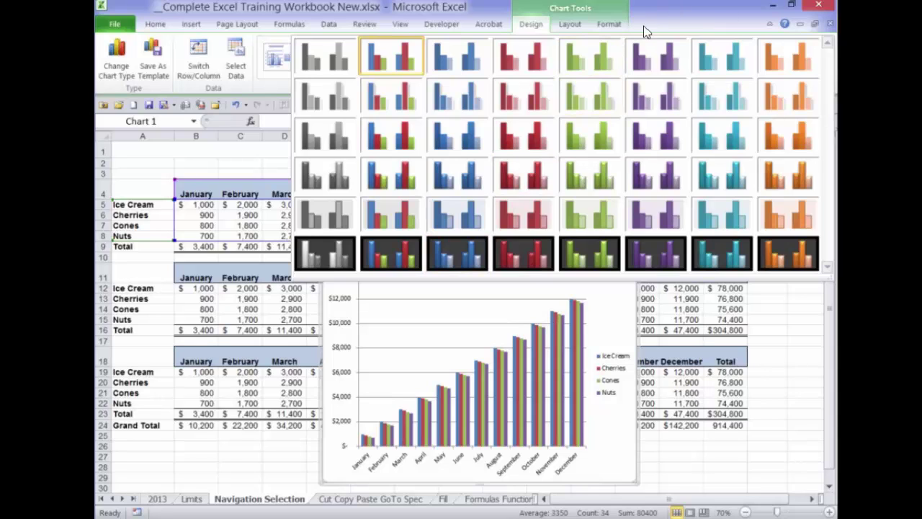
click(463, 319)
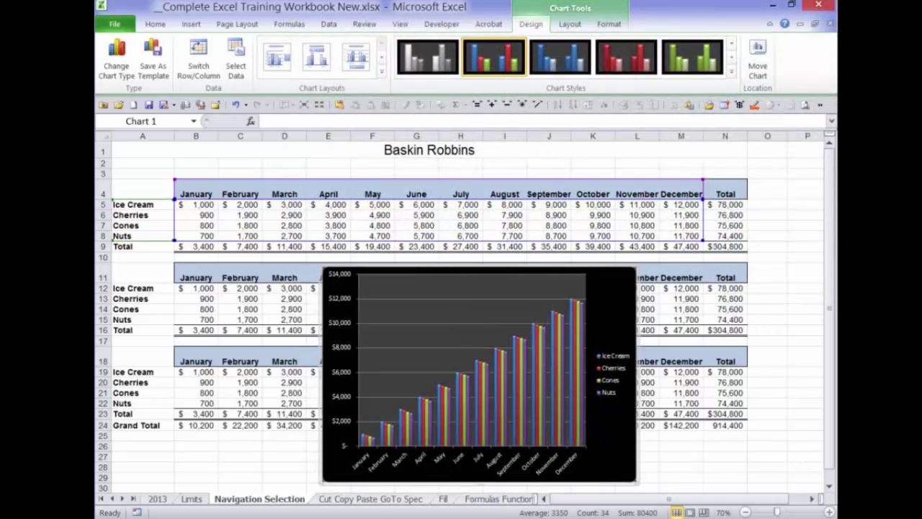
click(805, 381)
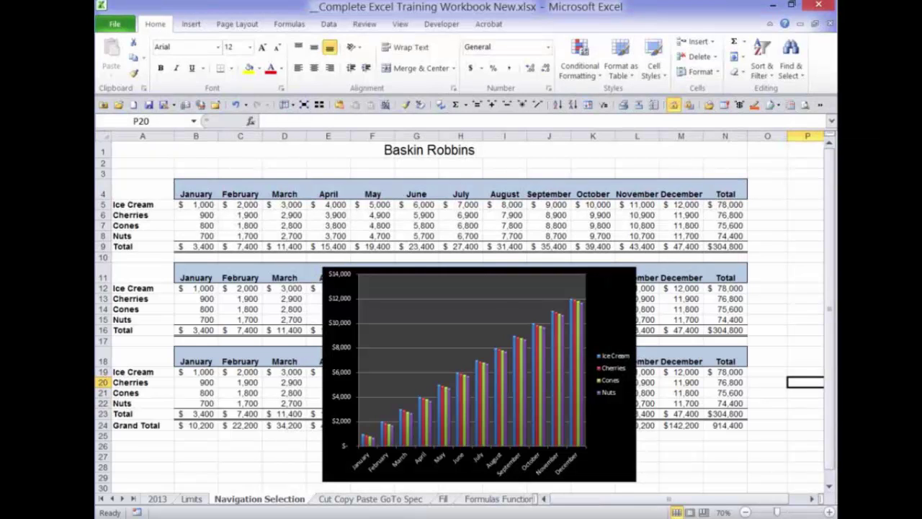
key(ctrl+z)
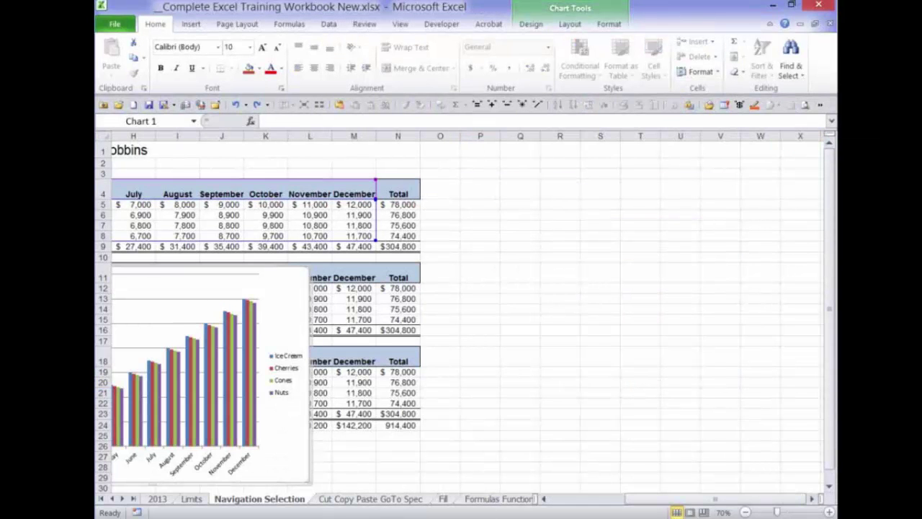
drag(715, 499, 670, 498)
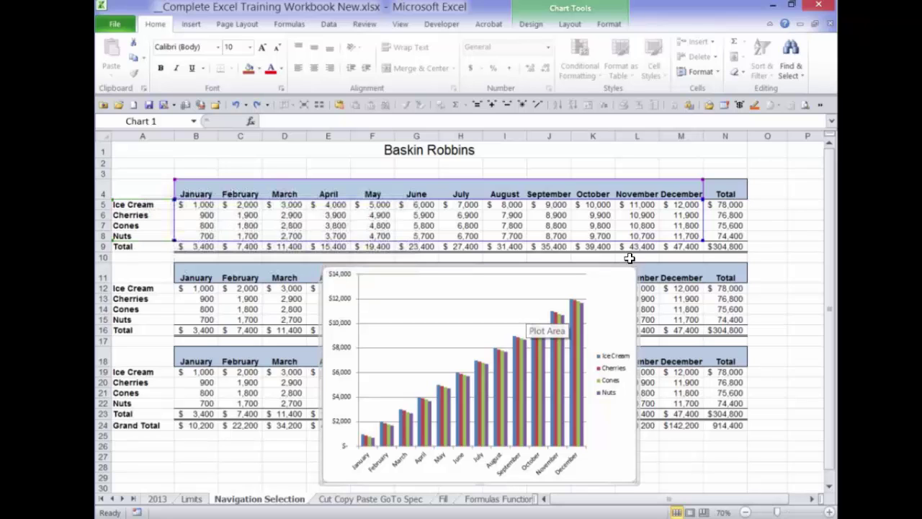
Swap the chart's rows and columns so products form the categories, and swap them back to months.
click(531, 24)
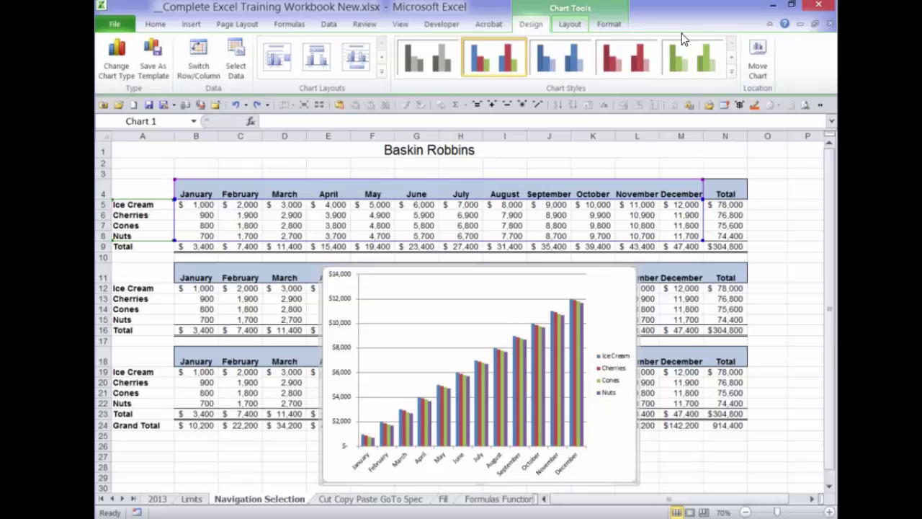
scroll(682, 34, down, 1)
scroll(733, 36, down, 1)
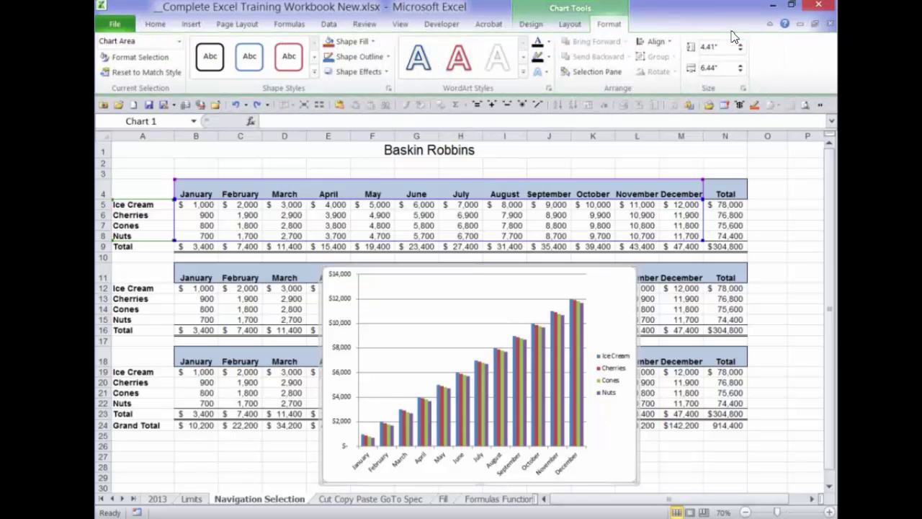
scroll(701, 27, up, 1)
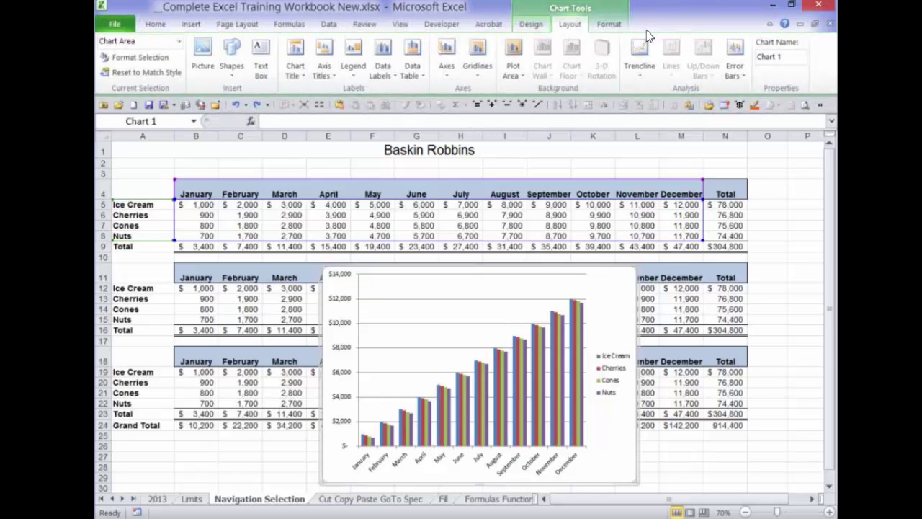
scroll(649, 32, up, 1)
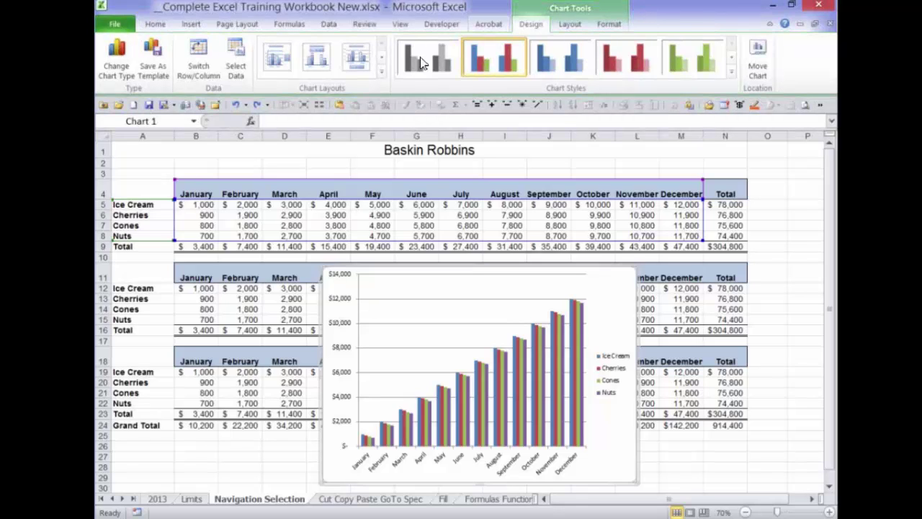
click(223, 89)
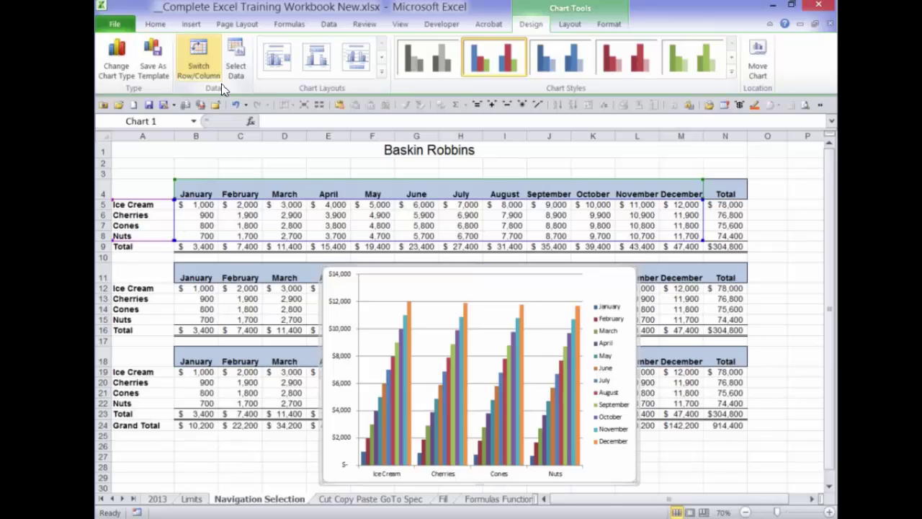
click(223, 88)
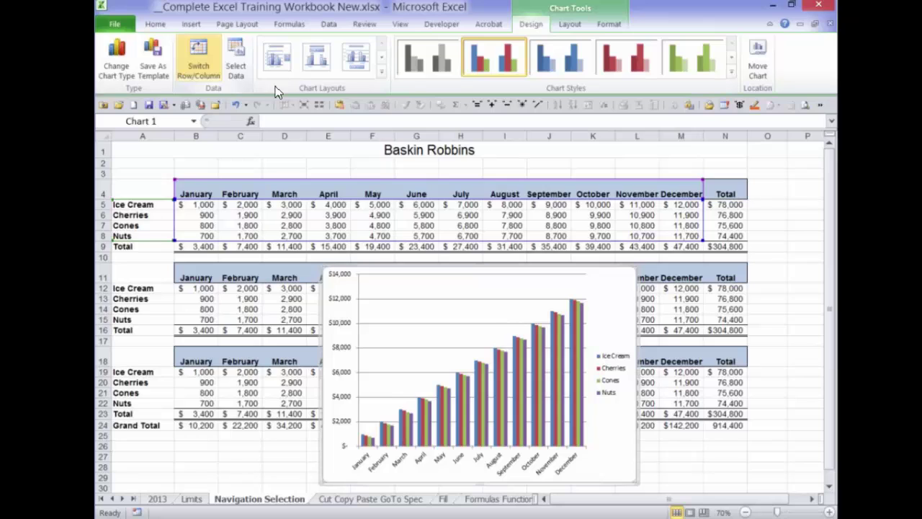
Add a title below the chart's primary horizontal axis and undo it.
scroll(690, 38, down, 1)
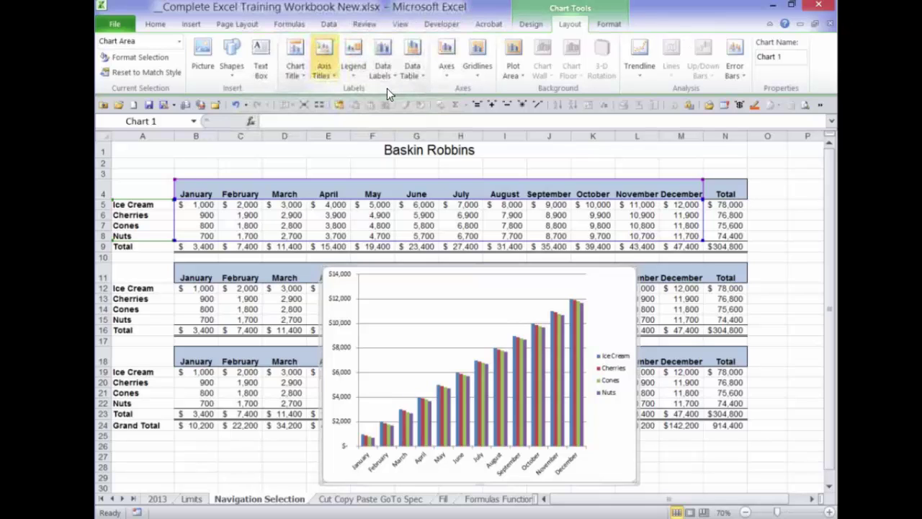
click(325, 62)
mouse_move(382, 91)
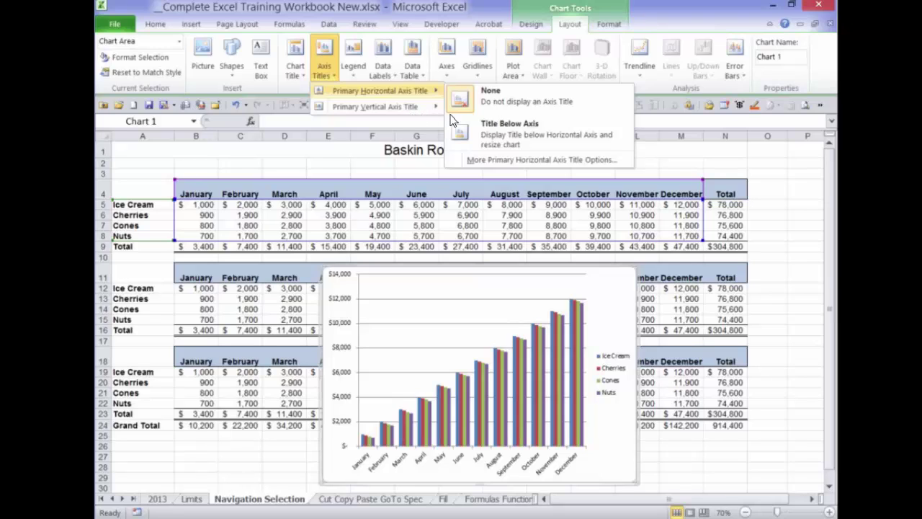
mouse_move(432, 106)
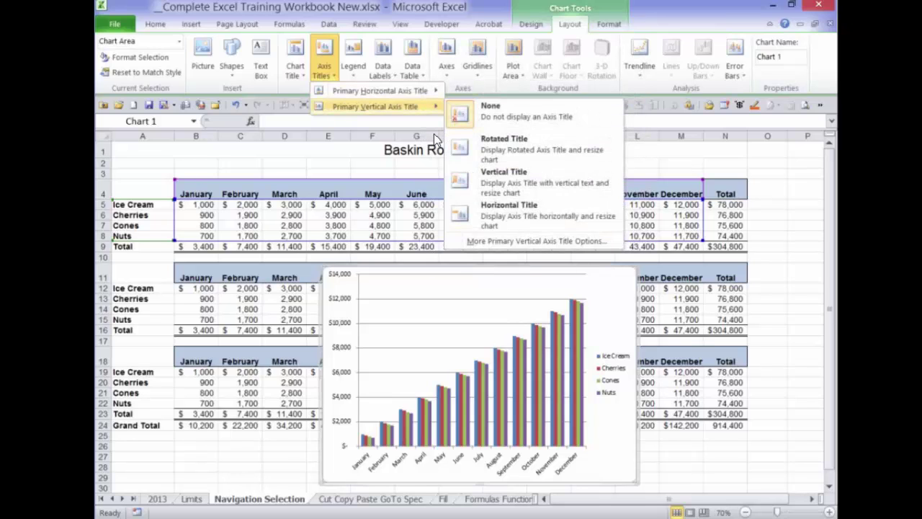
mouse_move(432, 91)
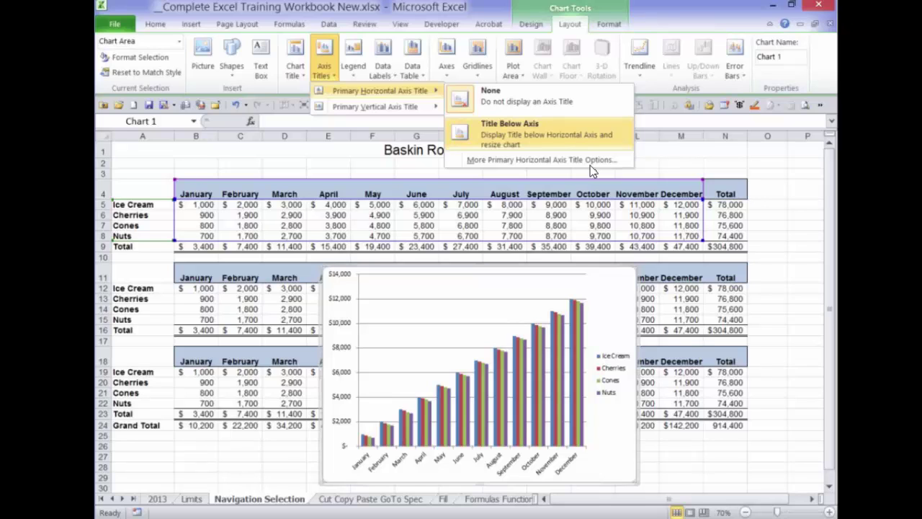
click(590, 144)
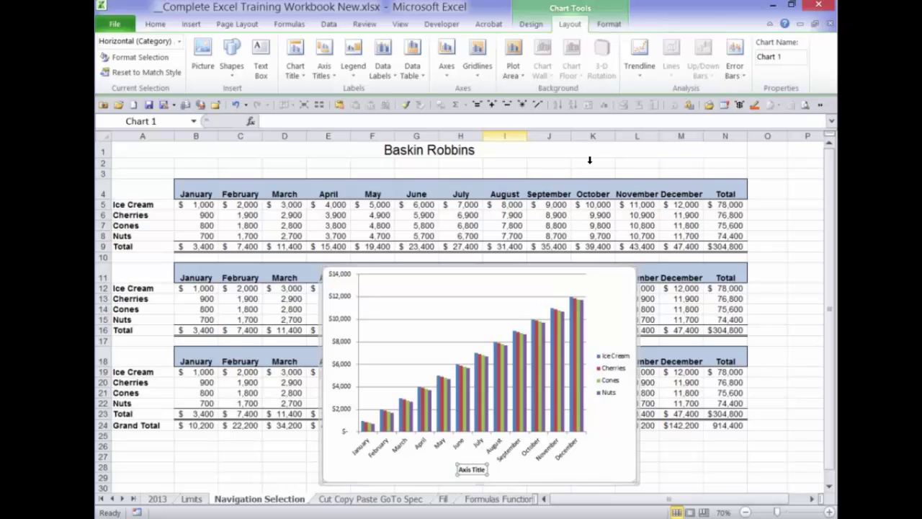
key(ctrl+z)
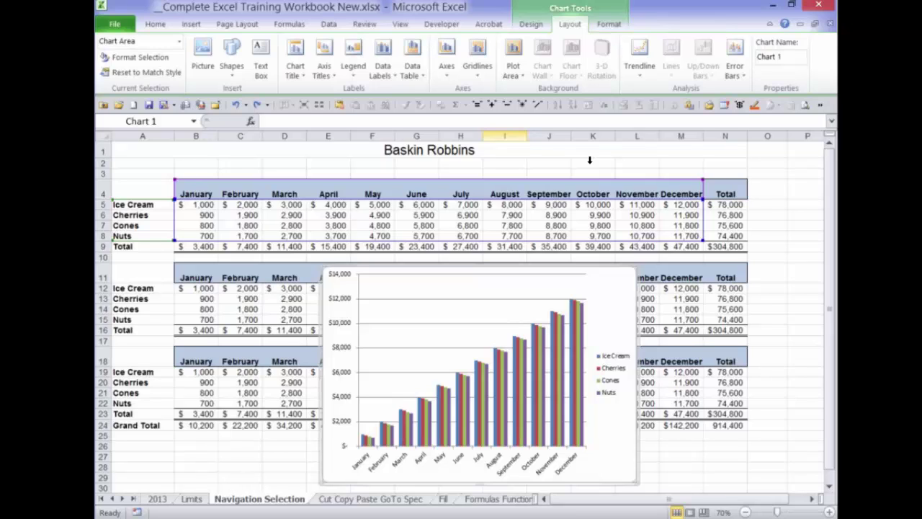
Format the chart's vertical axis with a fixed minimum of 500 and a fixed maximum of 20000.
right_click(425, 384)
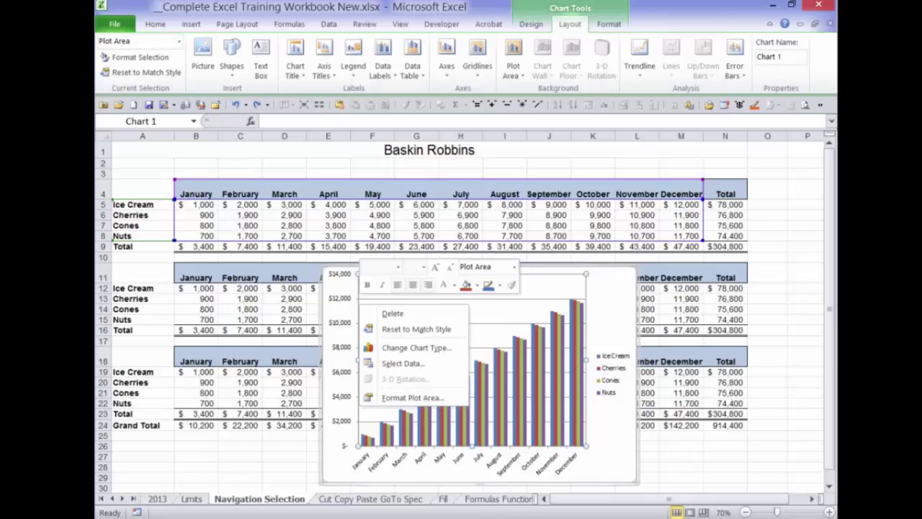
right_click(344, 425)
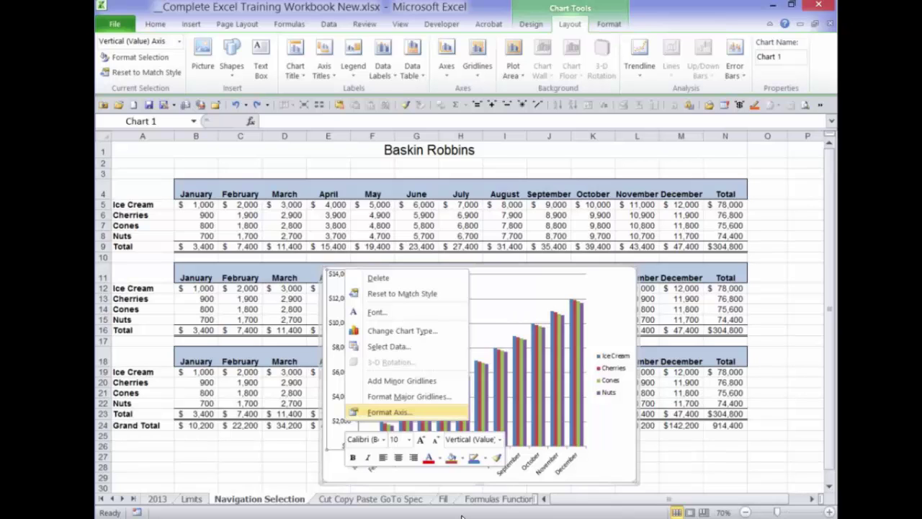
key(Return)
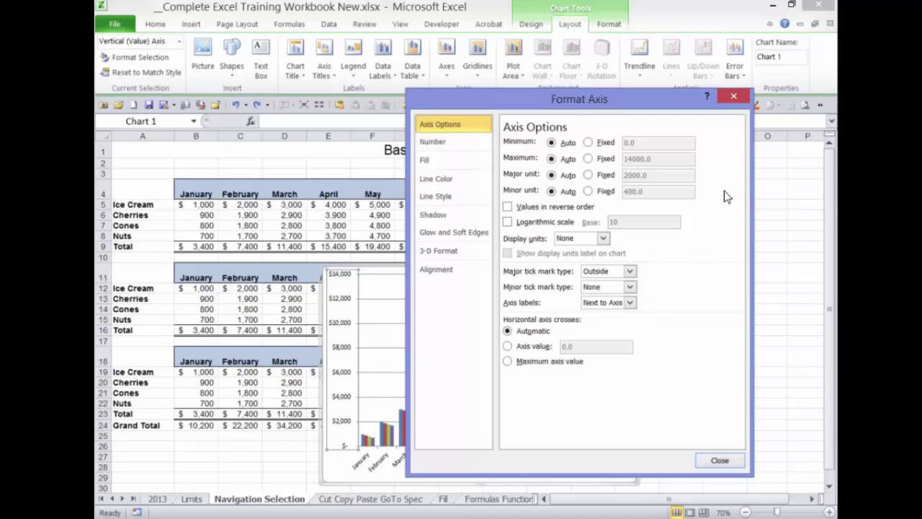
click(589, 143)
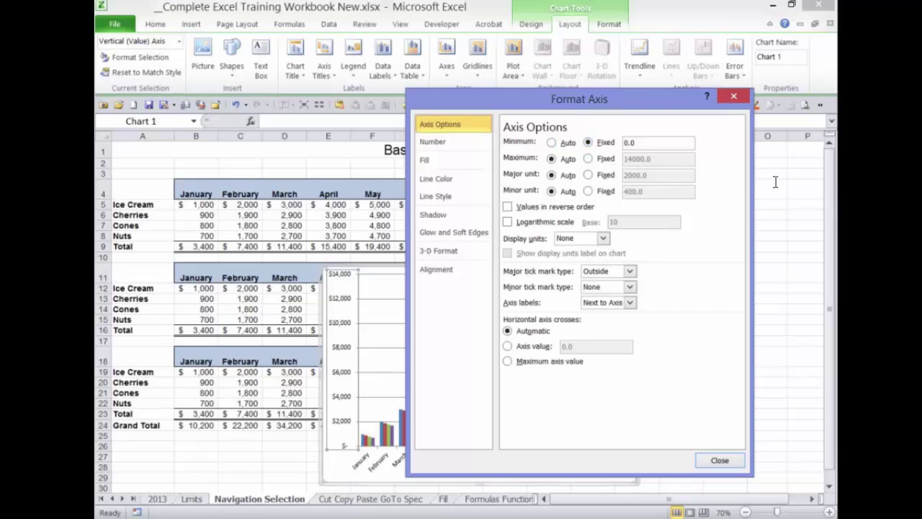
key(Tab)
text(500)
key(Tab)
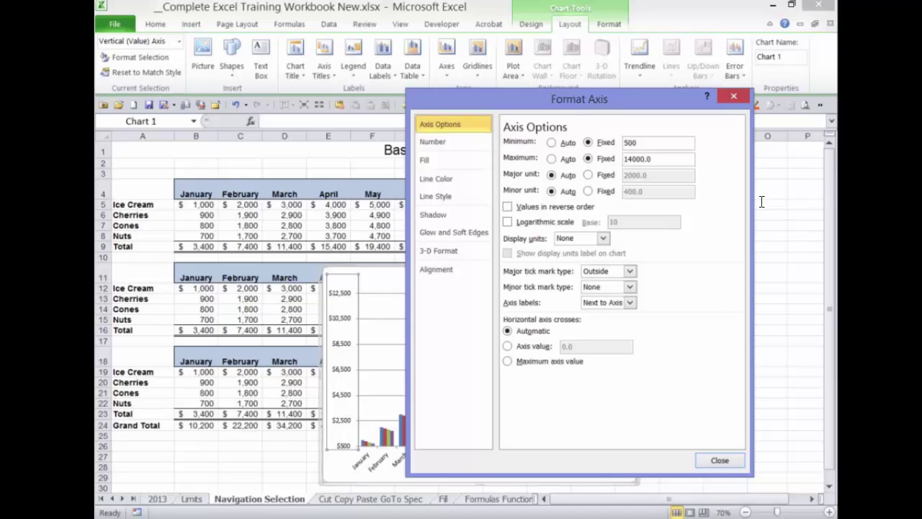
key(BackSpace)
key(BackSpace)
text(200)
key(BackSpace)
click(720, 460)
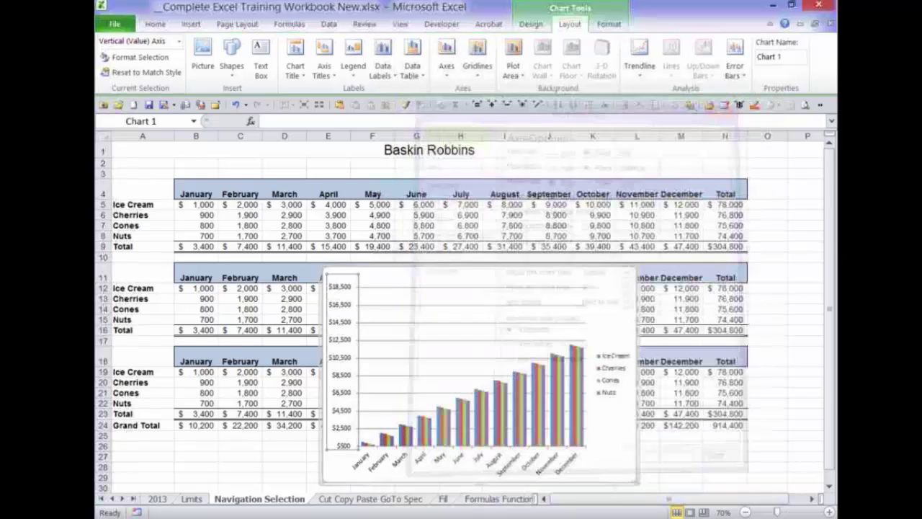
key(super+c)
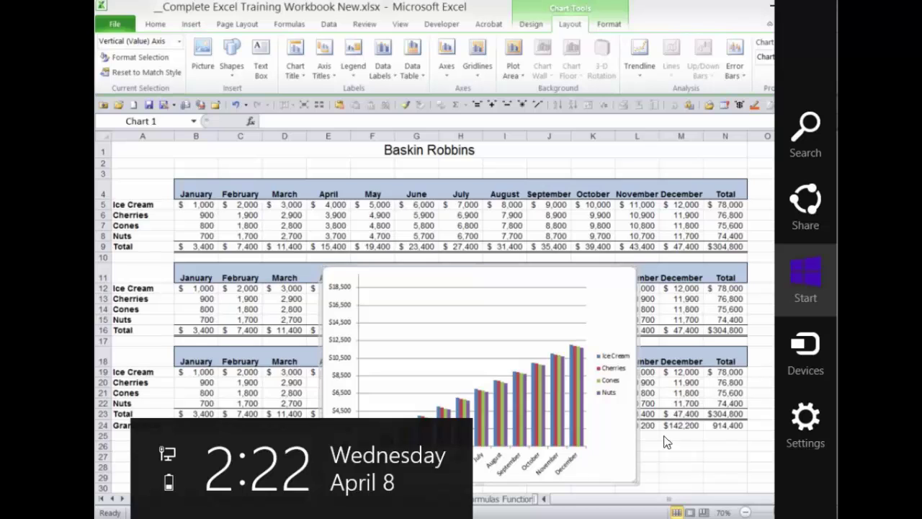
key(Escape)
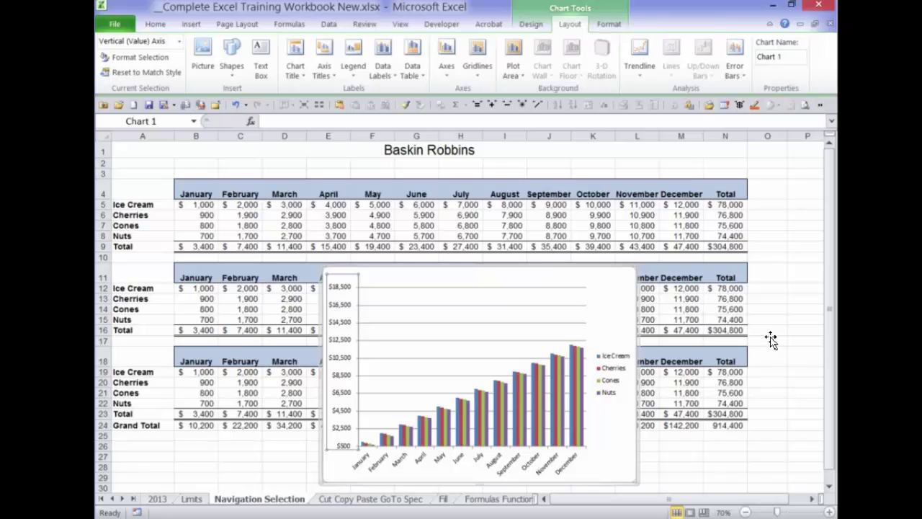
Enlarge the chart slightly from its upper corner and delete the chart from the sheet.
drag(637, 268, 669, 245)
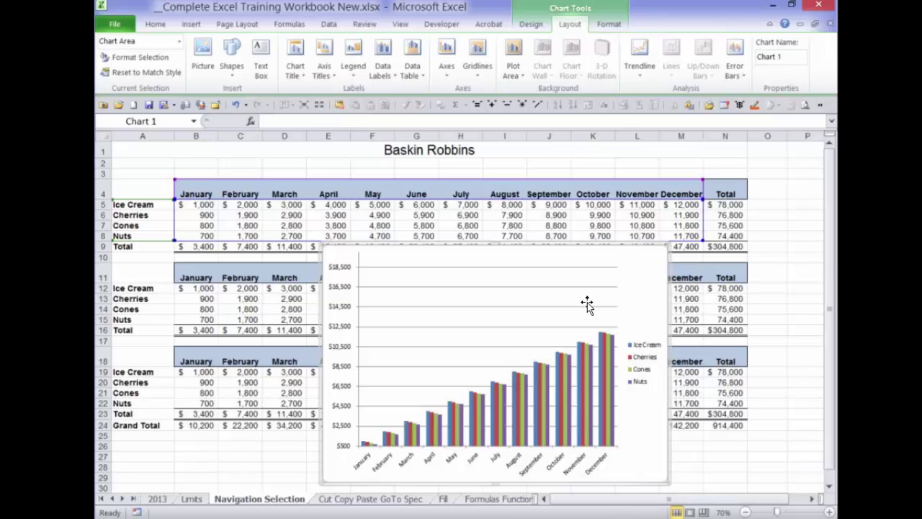
key(Delete)
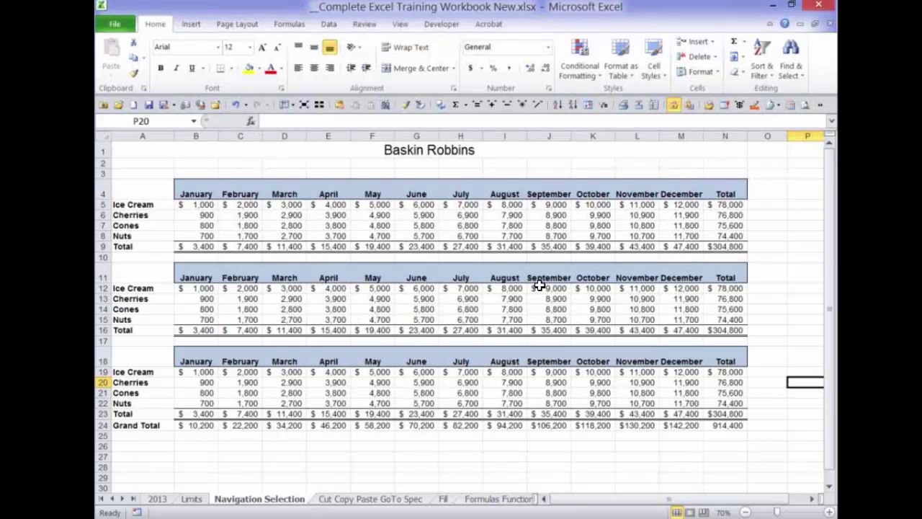
Fill the Ice Cream to Nuts rows A5:N8 down to row 624 and deselect the filled range.
mouse_move(137, 205)
mouse_down()
mouse_move(382, 205)
mouse_move(604, 236)
mouse_up()
drag(779, 298, 756, 481)
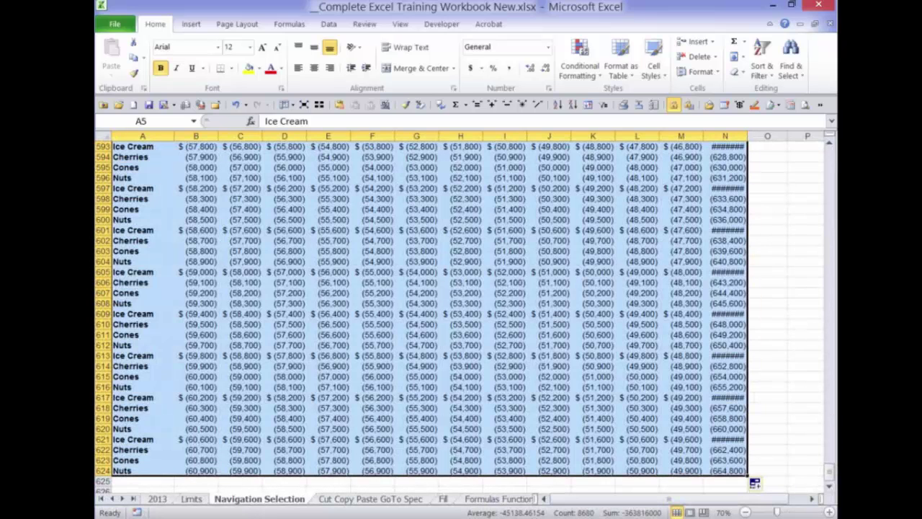
click(142, 283)
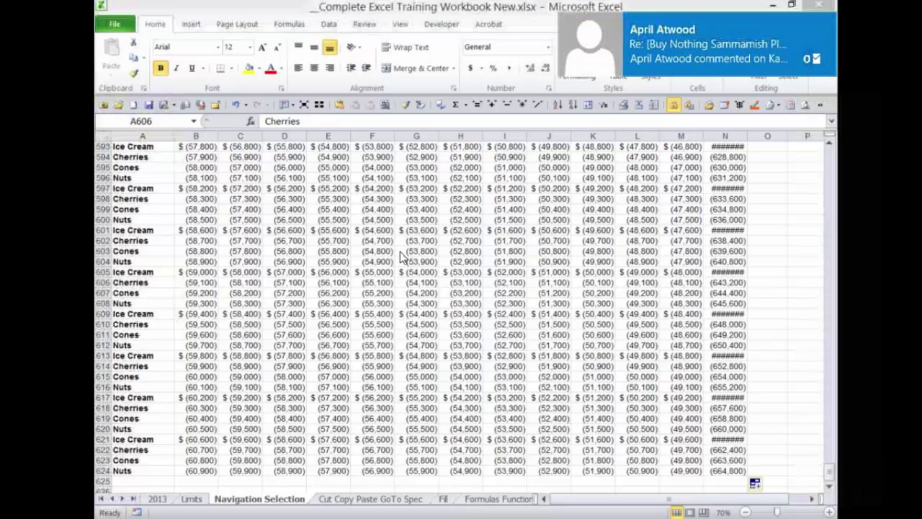
Sort the filled table rows from A to Z by the item names in column A.
key(super+c)
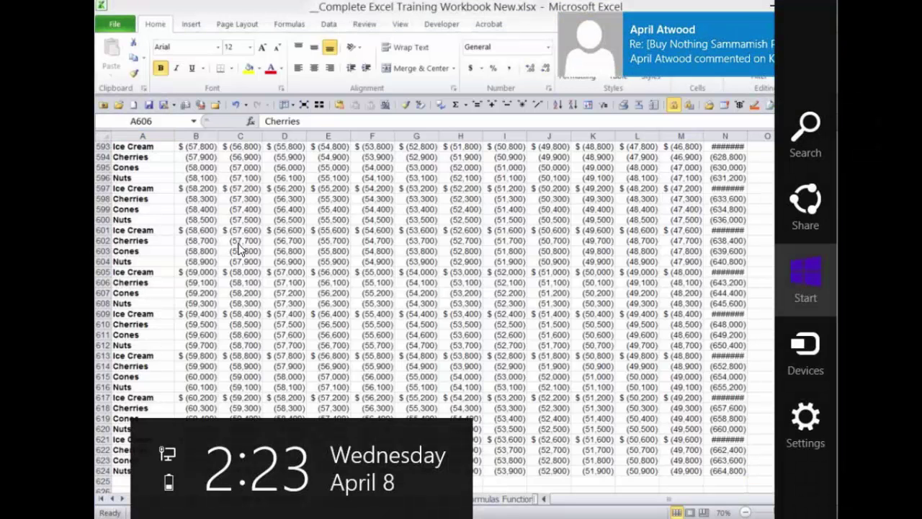
key(Escape)
key(Up)
key(Up)
key(Up)
key(Up)
key(Up)
key(Up)
key(Up)
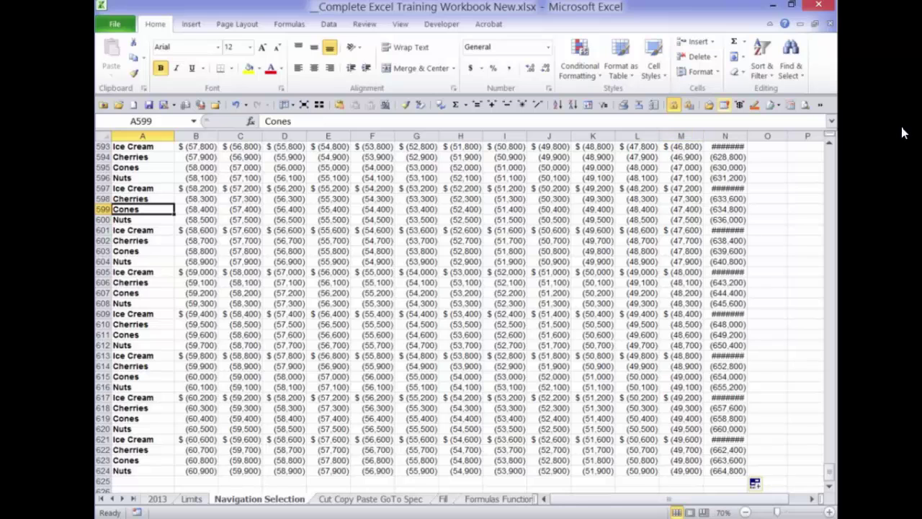
click(762, 63)
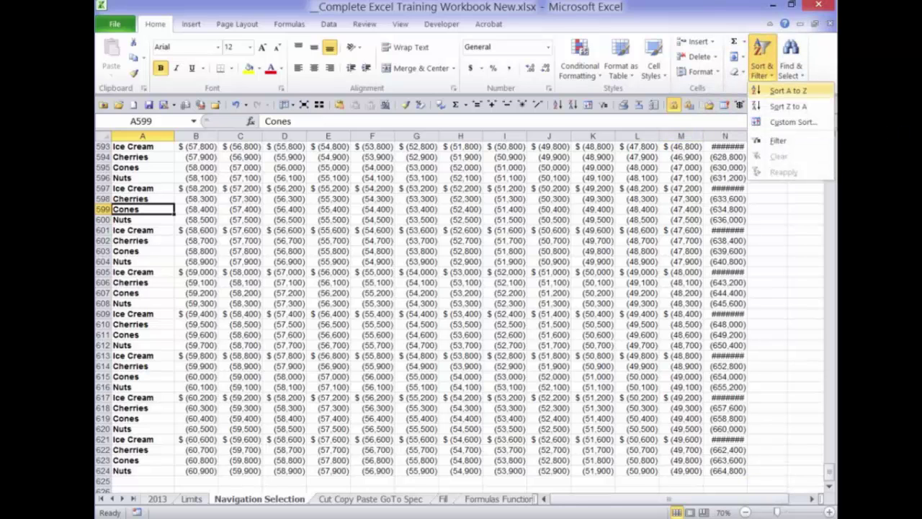
click(788, 90)
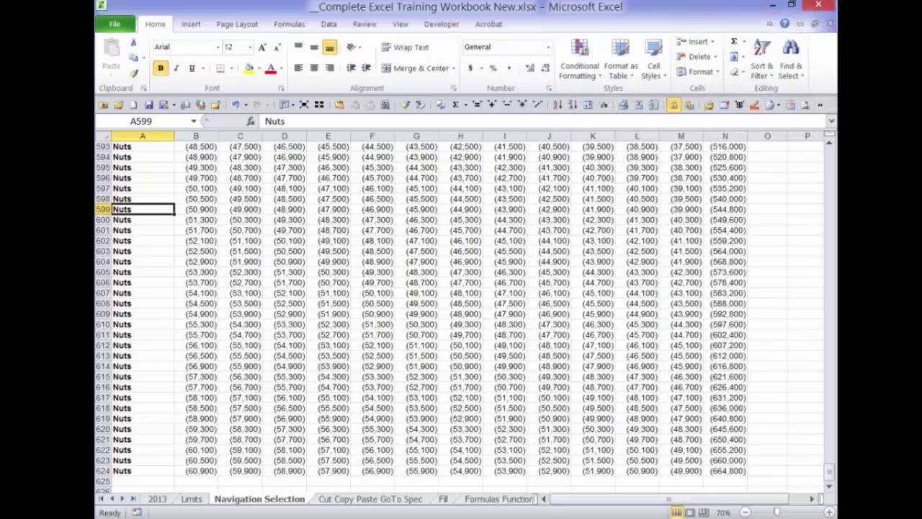
Fit all row heights on the sheet to their contents and deselect the sheet by selecting cell A10.
drag(830, 472, 829, 155)
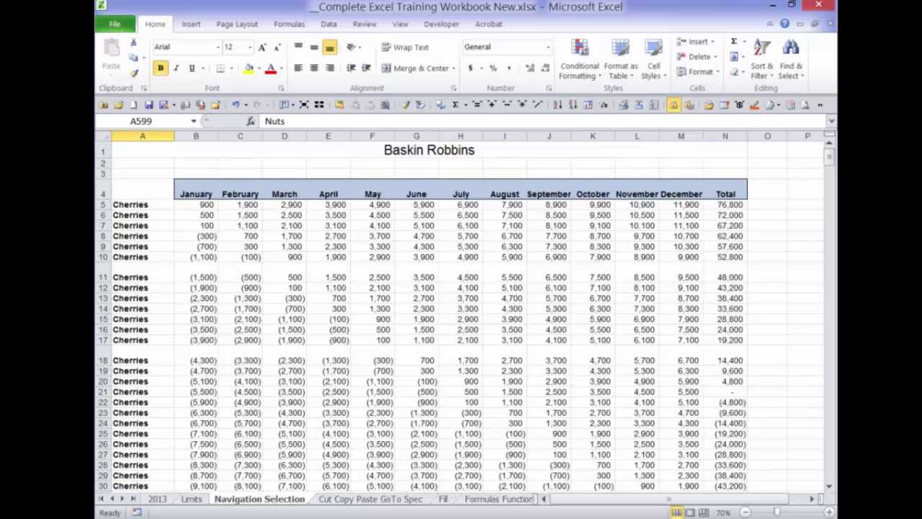
key(Up)
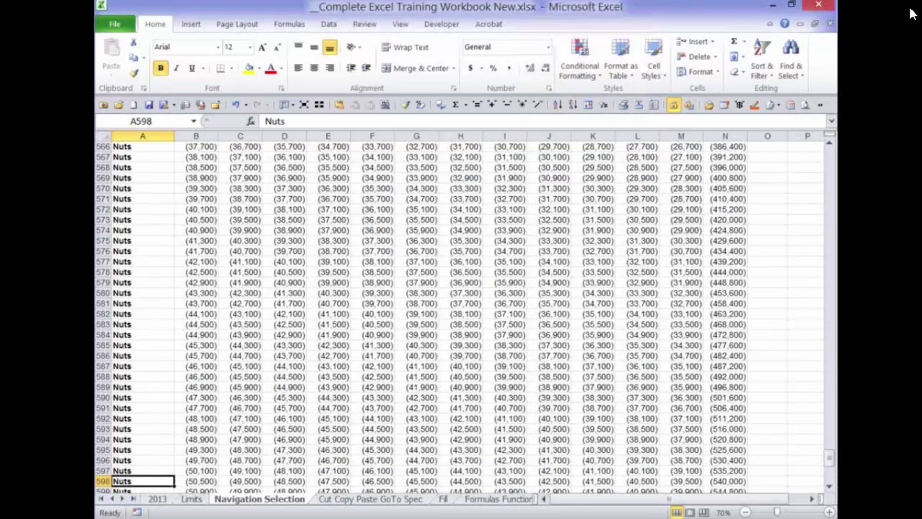
drag(829, 455, 759, 212)
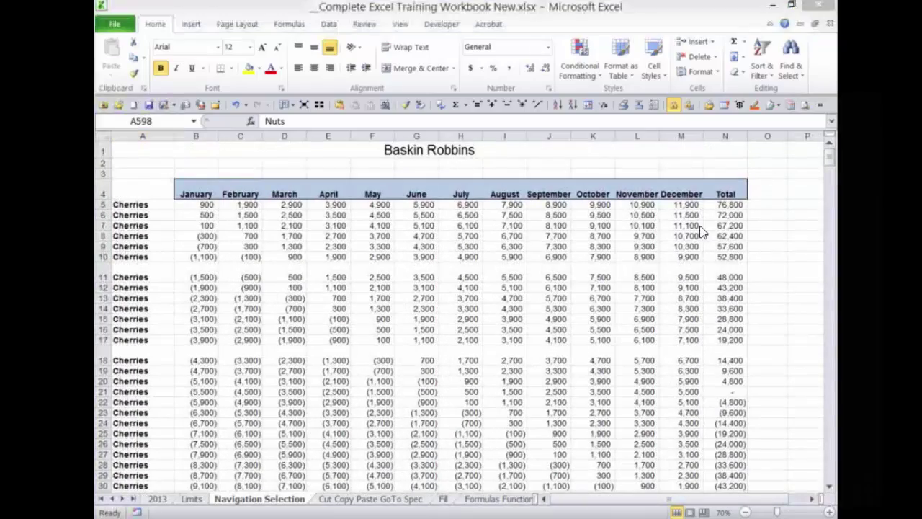
click(116, 289)
click(137, 236)
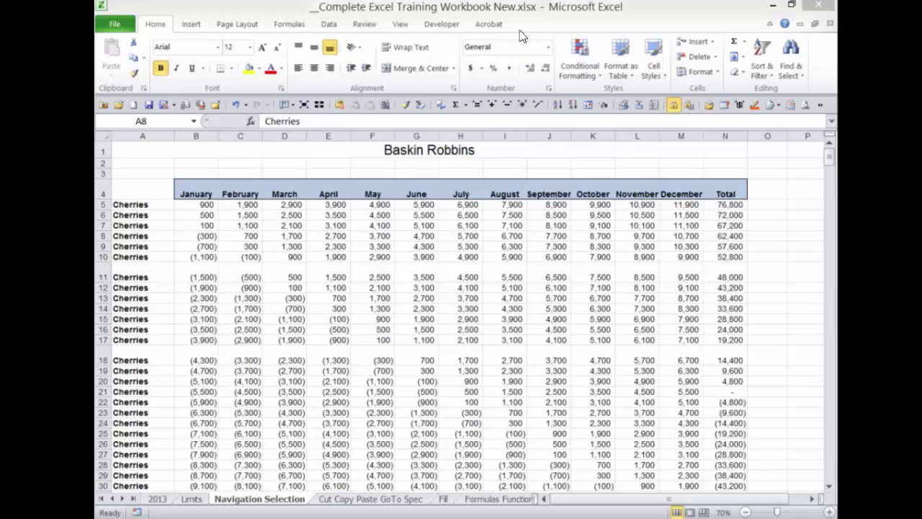
click(385, 36)
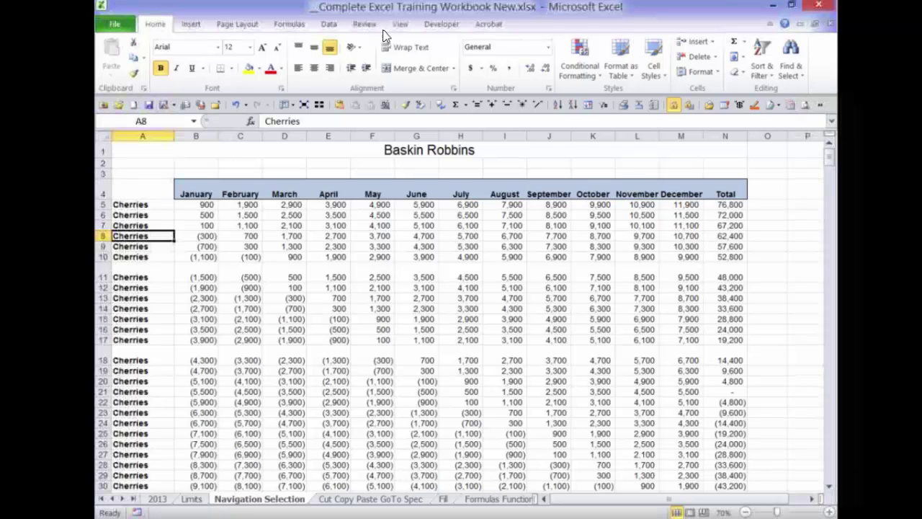
scroll(384, 36, down, 4)
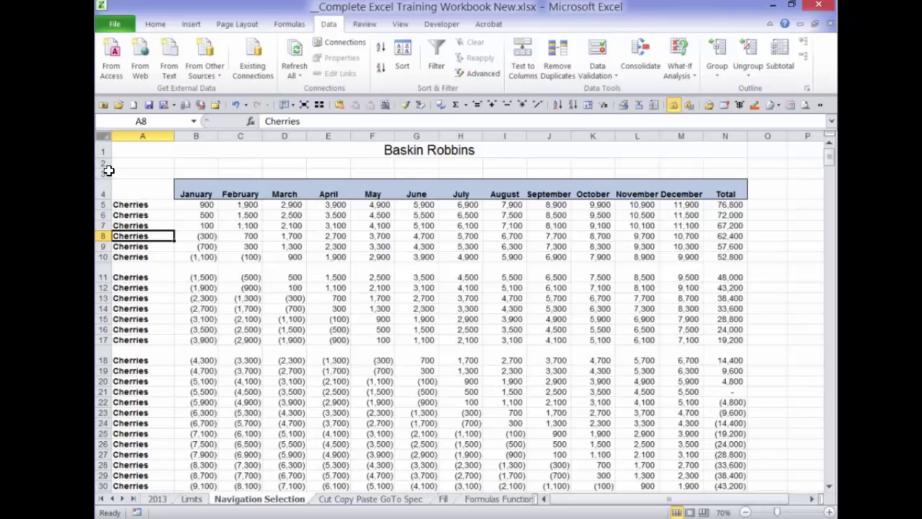
click(103, 135)
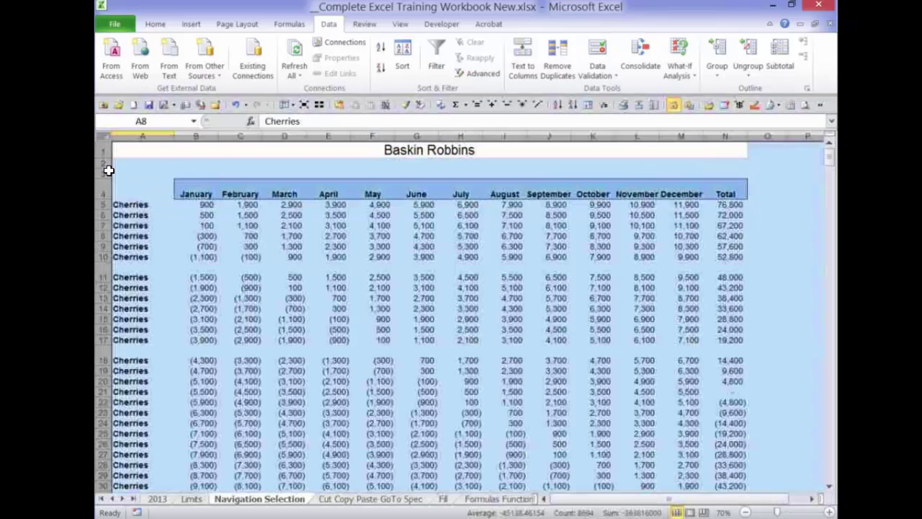
double_click(106, 304)
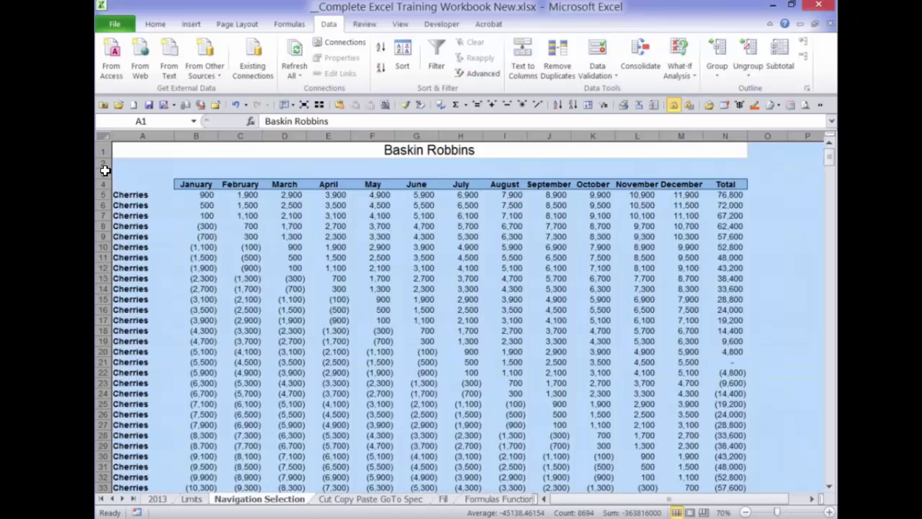
click(108, 251)
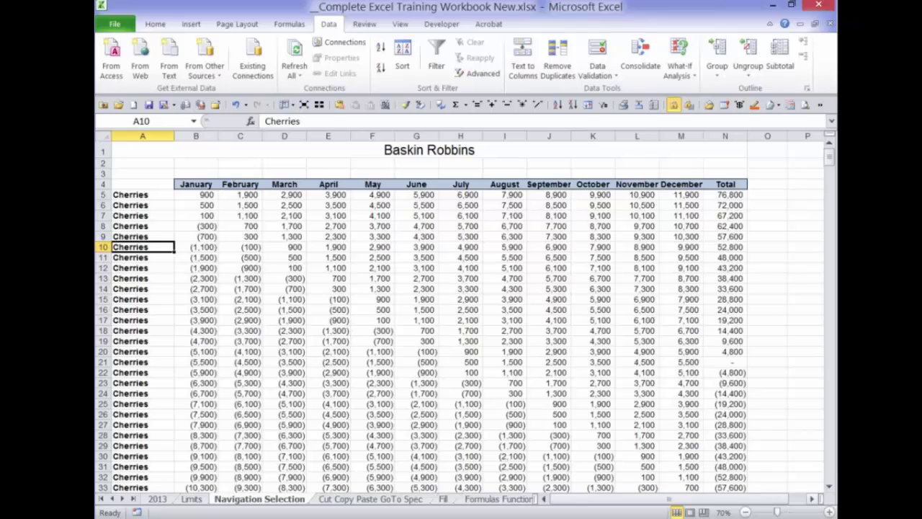
scroll(464, 317, down, 20)
scroll(774, 384, down, 20)
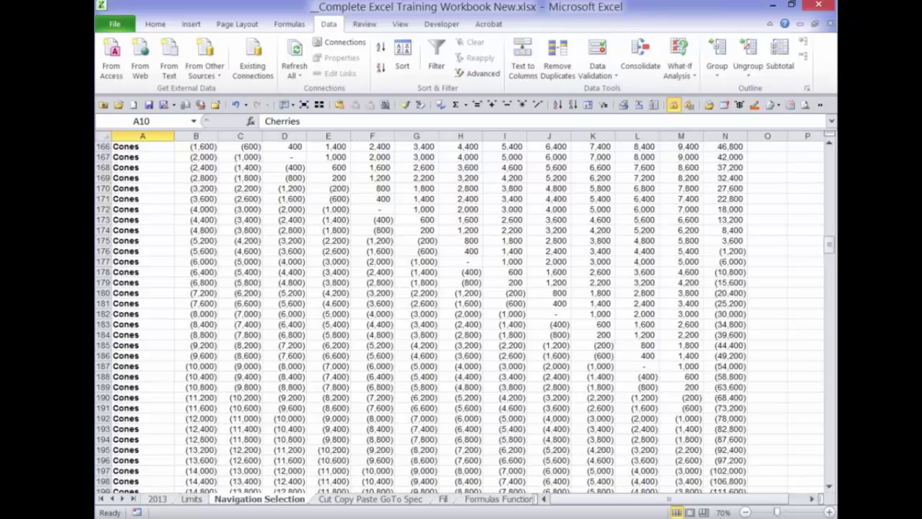
drag(830, 245, 829, 155)
click(374, 227)
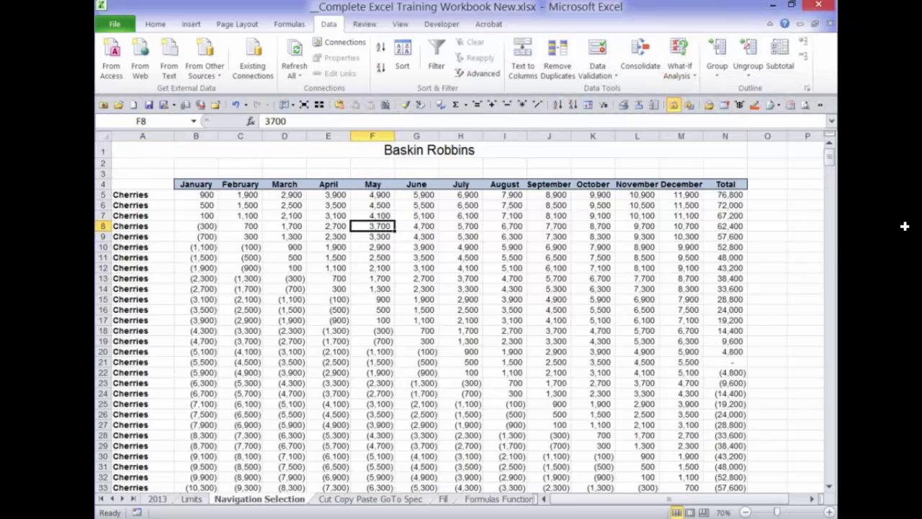
click(780, 54)
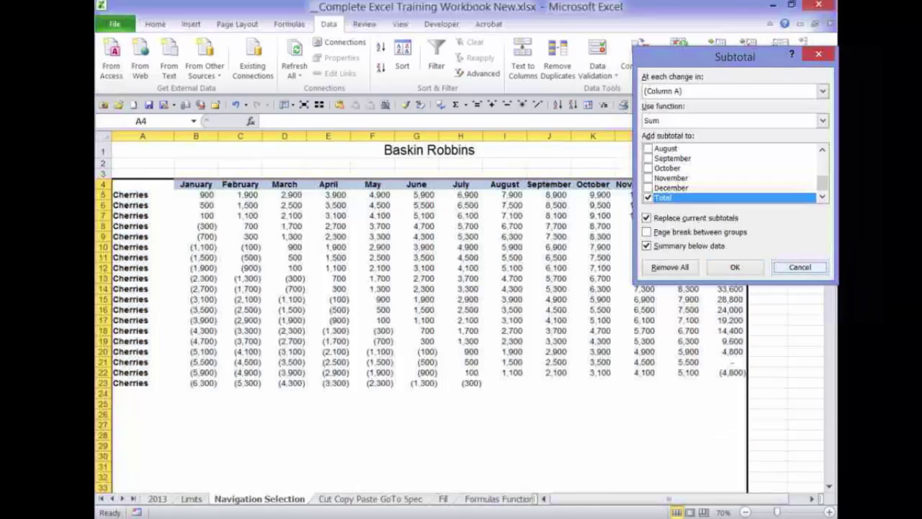
key(super+c)
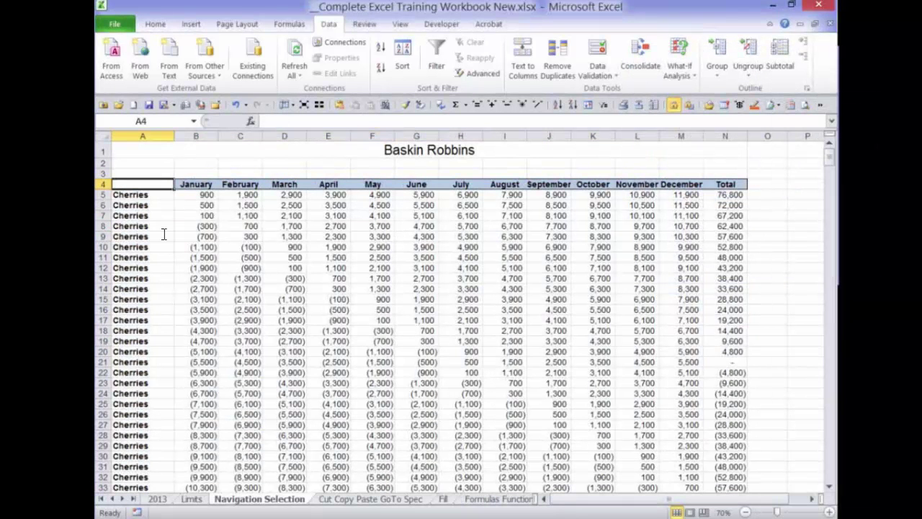
Enter the column heading Desc in cell A4 and reselect that cell.
text(Desc)
key(Return)
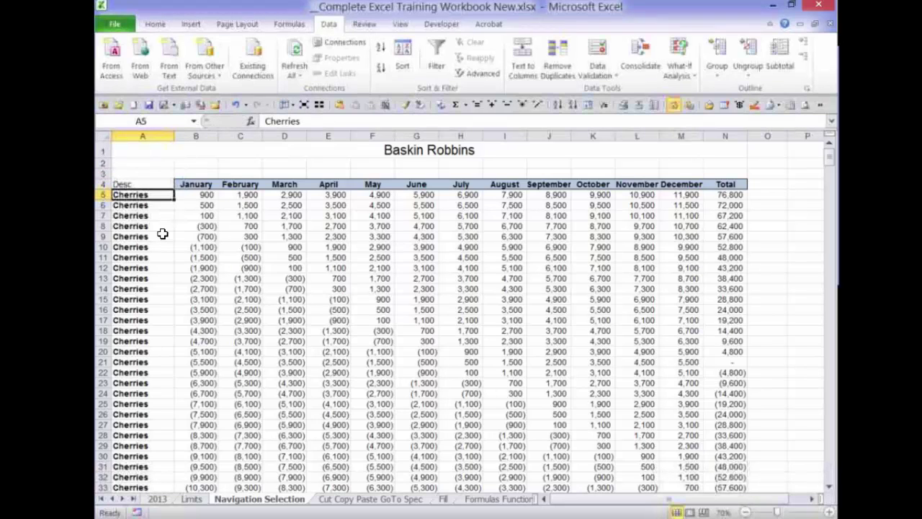
key(Up)
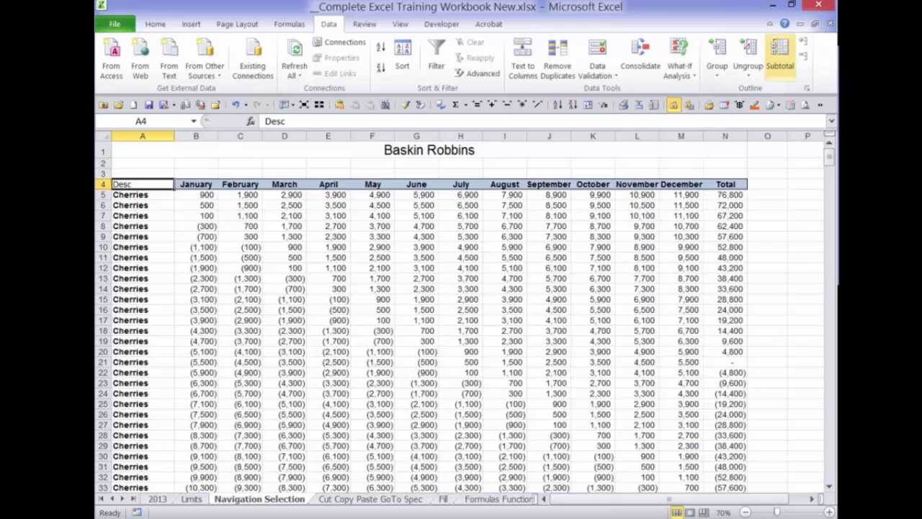
Start a Subtotal that sums at each change in Desc, and include the January through April columns alongside Total.
click(780, 52)
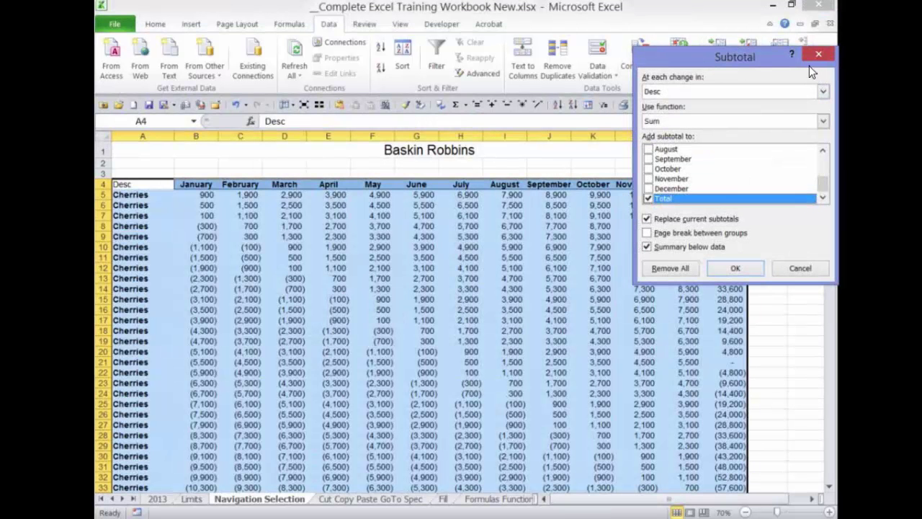
drag(740, 57, 635, 55)
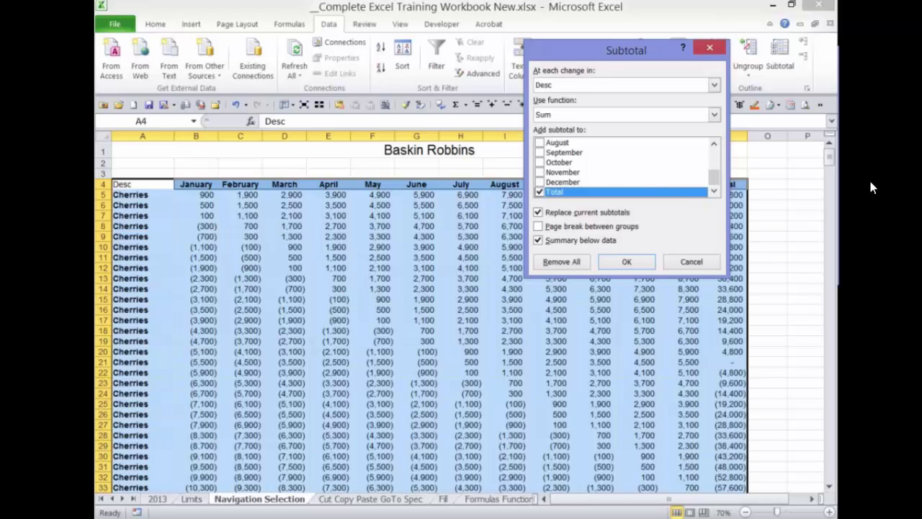
scroll(869, 187, up, 4)
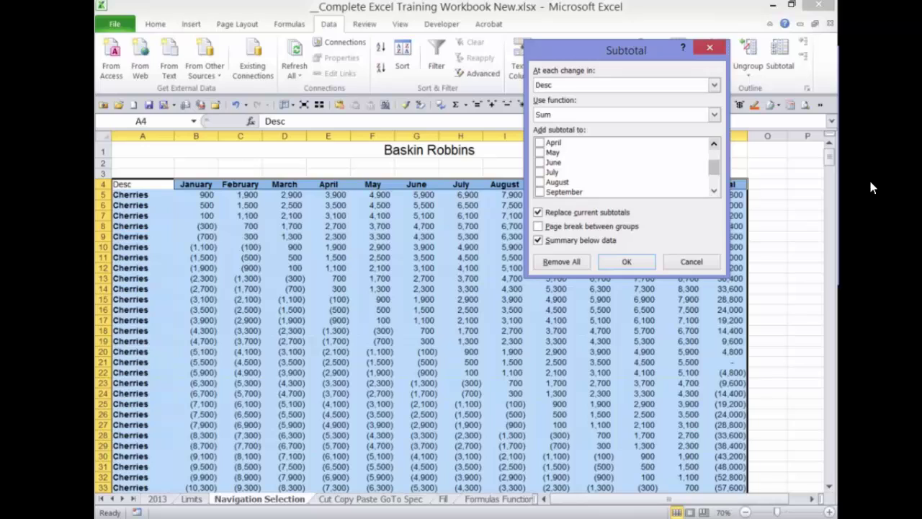
scroll(869, 188, up, 4)
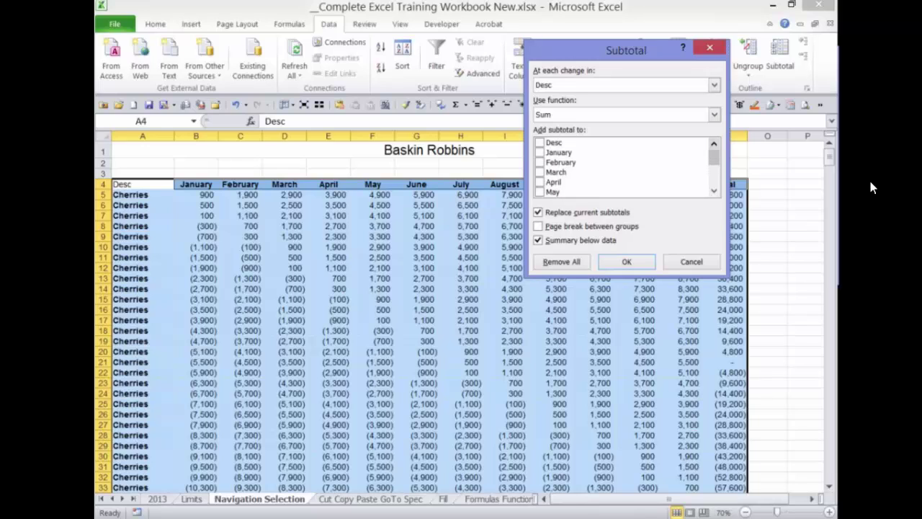
key(Down)
key(space)
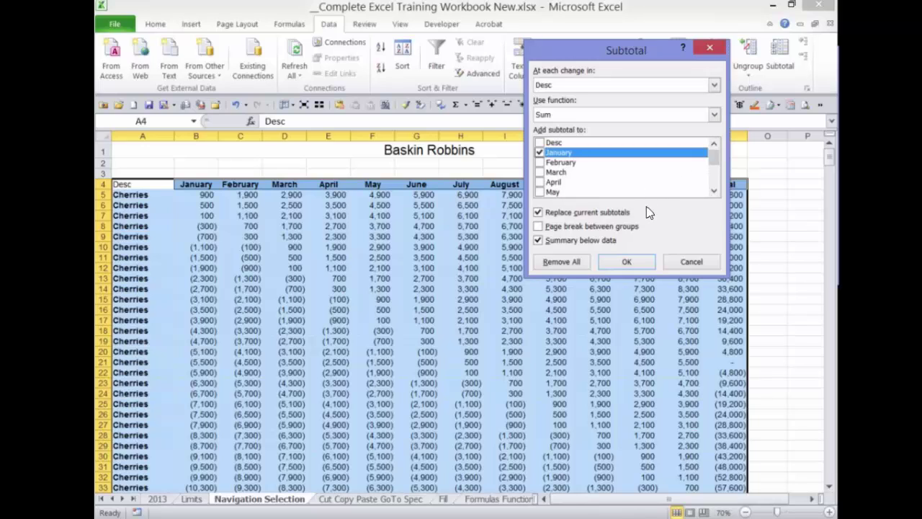
key(Down)
key(space)
key(Down)
key(space)
key(Down)
key(space)
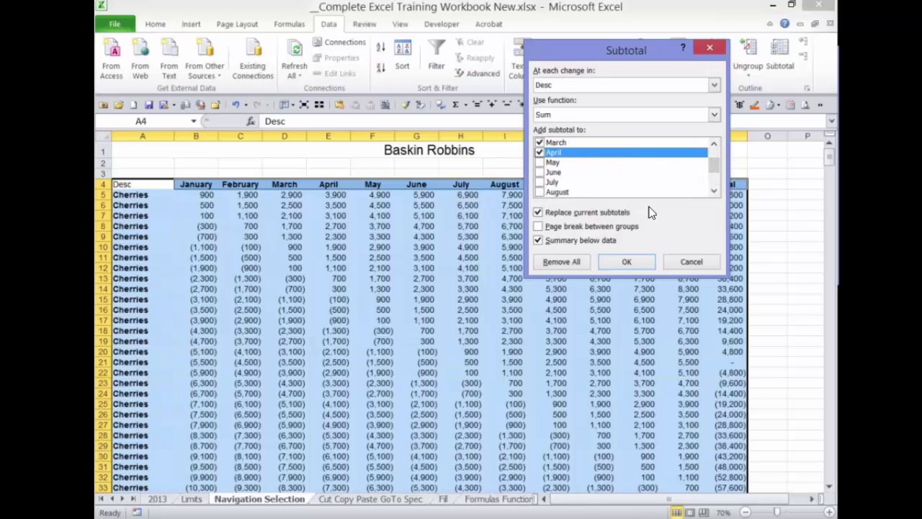
Include the May through December columns in the subtotal and apply it to the table.
key(Down)
key(space)
key(Down)
key(space)
key(Down)
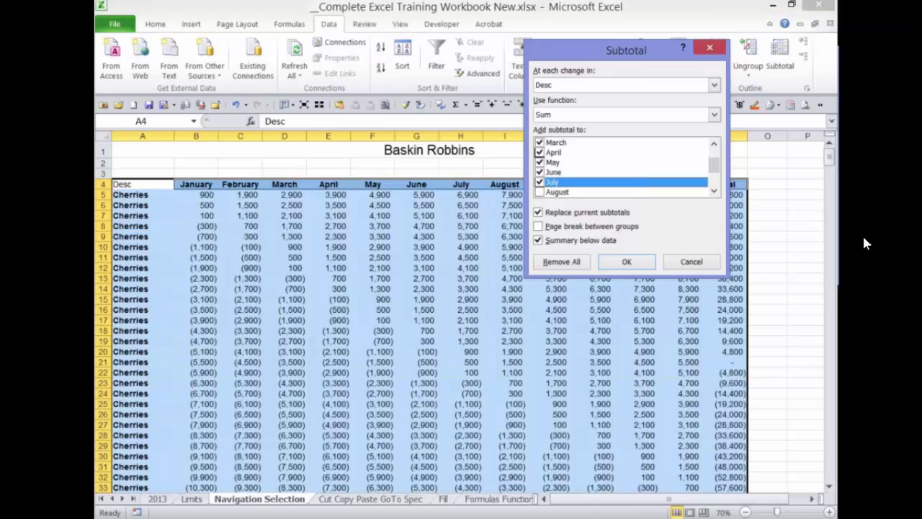
key(space)
key(Down)
key(space)
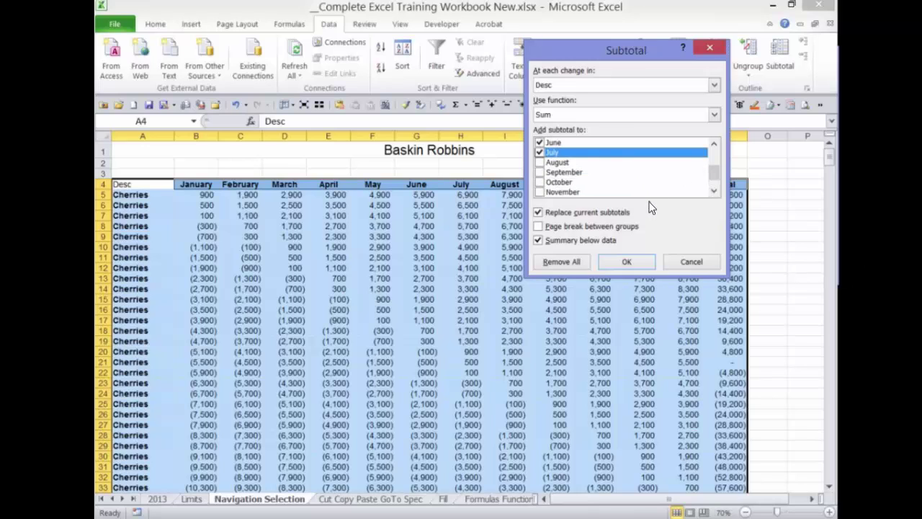
key(Down)
key(space)
key(Down)
key(space)
key(Down)
key(space)
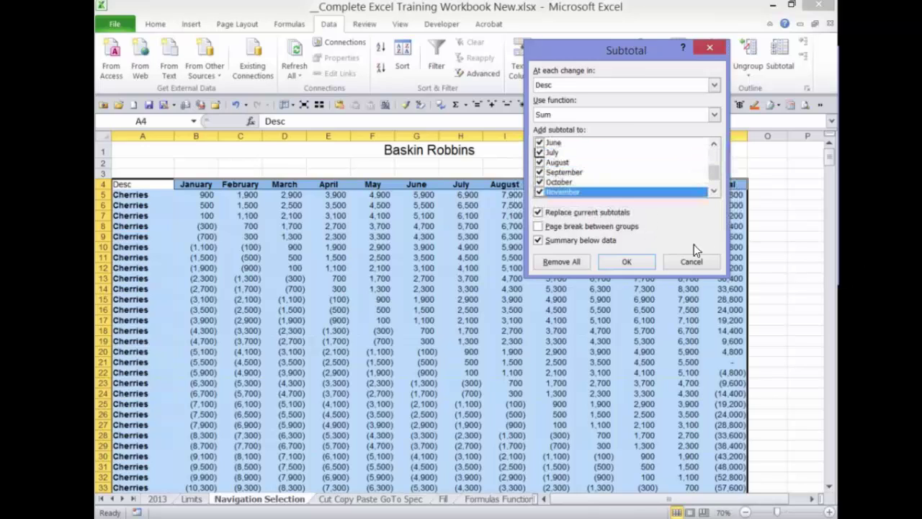
key(Down)
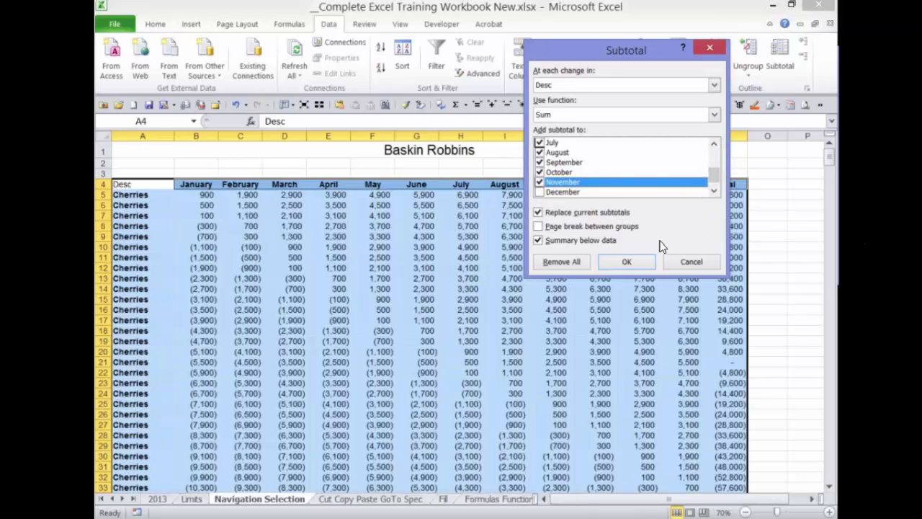
key(space)
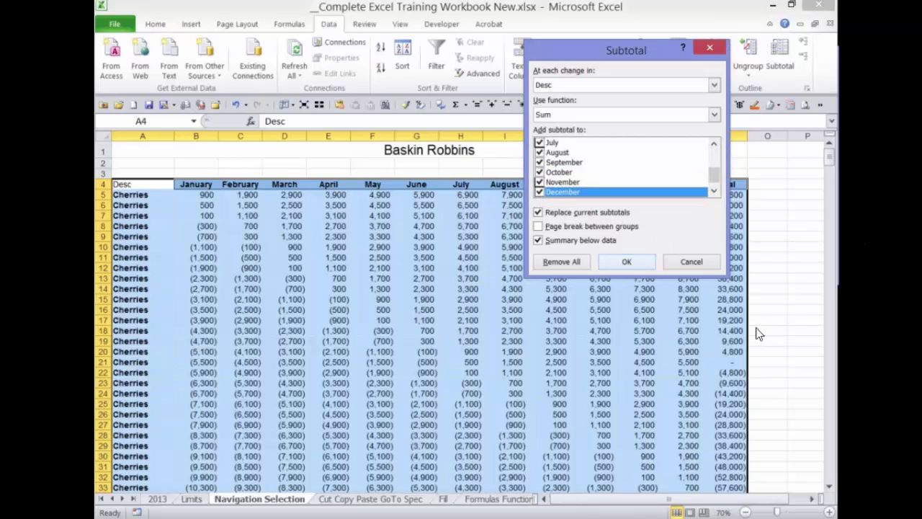
key(Return)
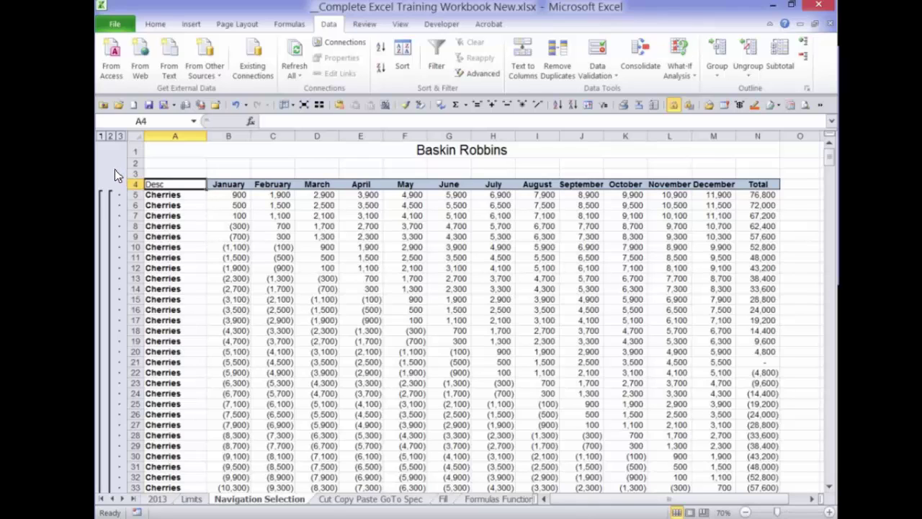
Collapse the outline to level 2 and briefly highlight the labels from Cherries Total to Nuts Total, ending on cell A160.
click(111, 136)
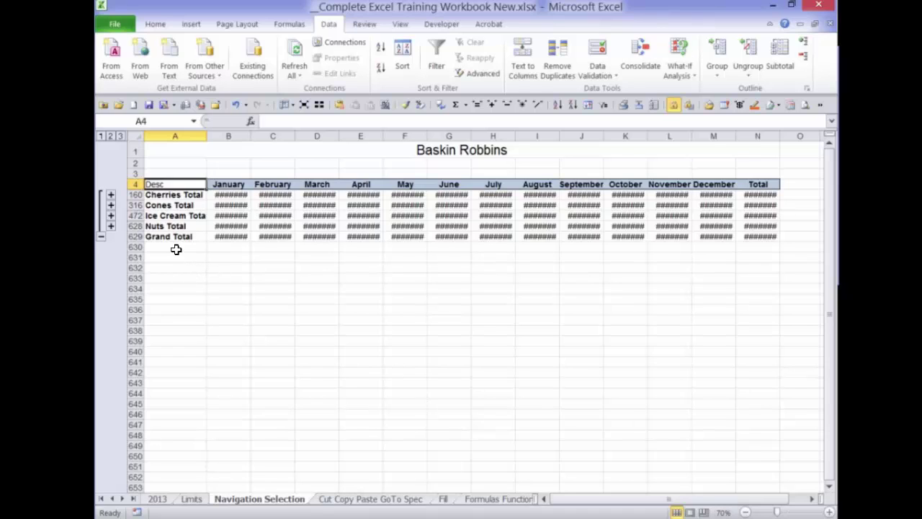
key(Down)
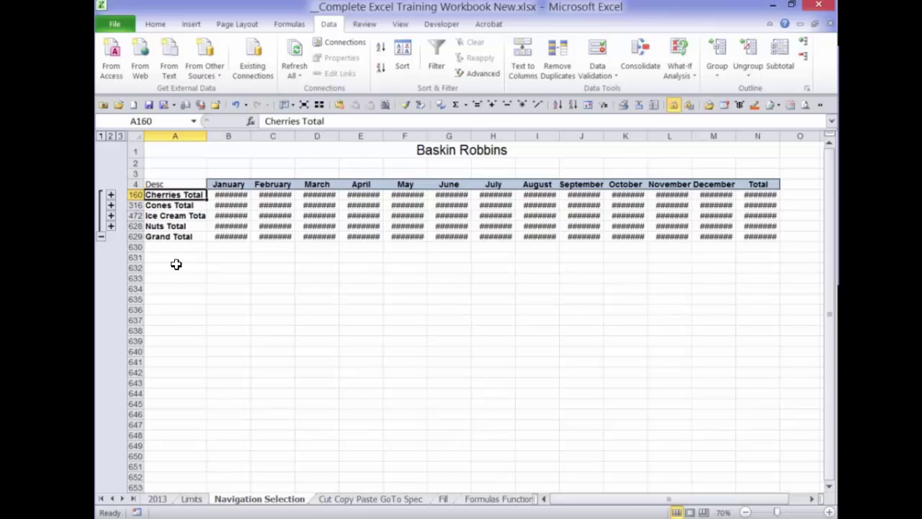
key(shift+Down)
key(shift+Down)
key(shift+Down)
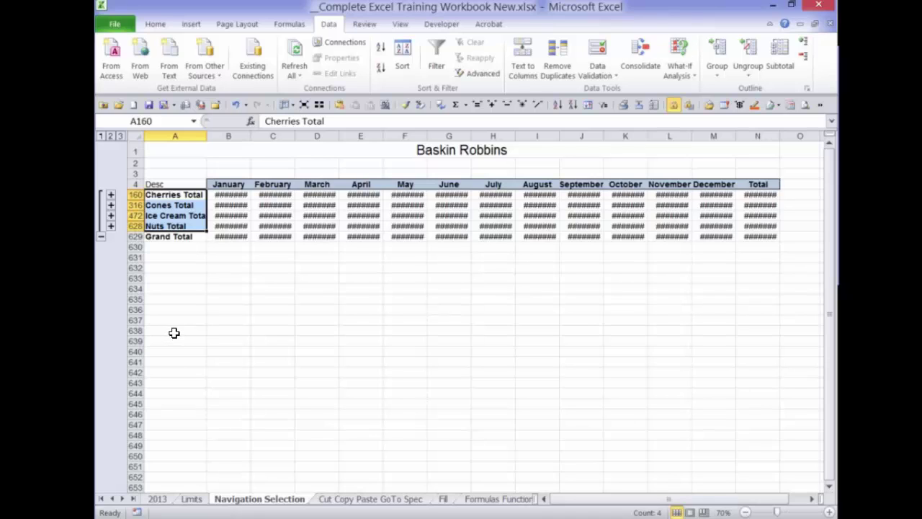
key(shift+Up)
key(shift+Up)
key(shift+Up)
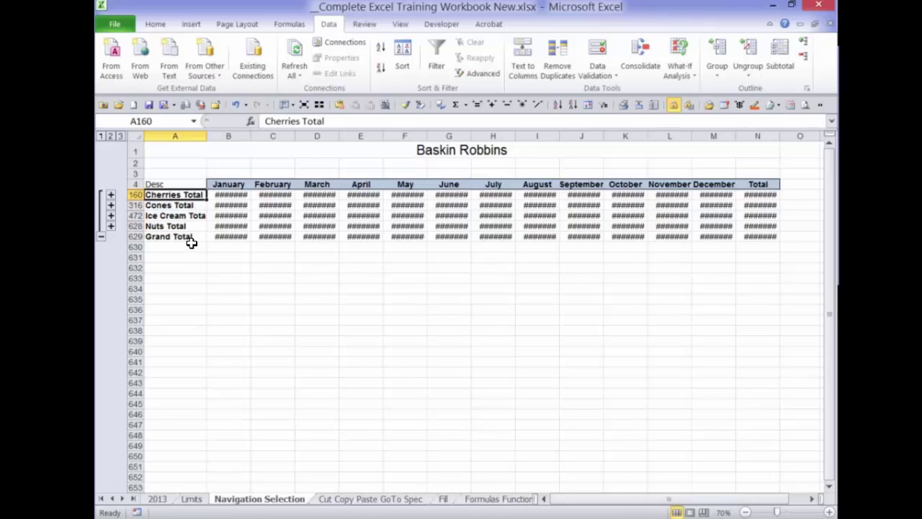
Highlight the subtotal labels from Cherries Total through Nuts Total in column A.
key(shift+Down)
key(shift+Down)
key(shift+Down)
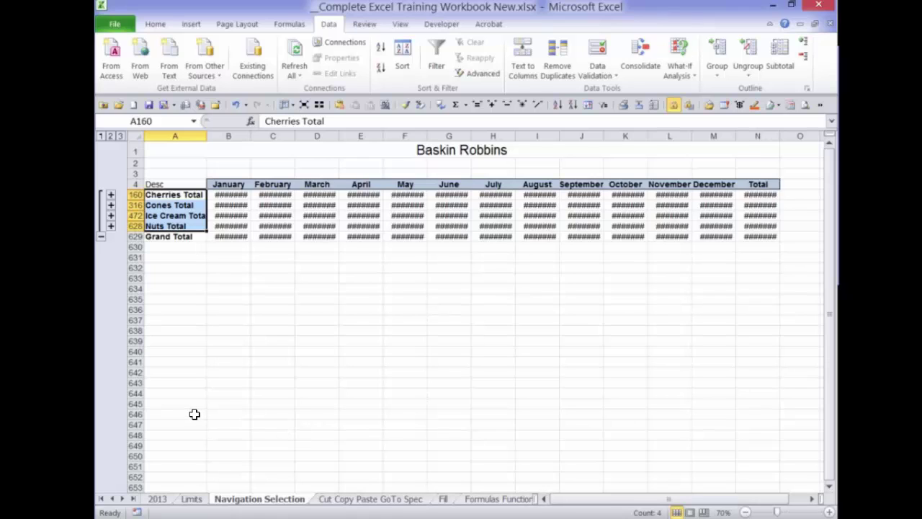
Count the subtotal labels in cell A638 with COUNTA over A160:A628, and clear that formula again.
click(189, 330)
text(=co)
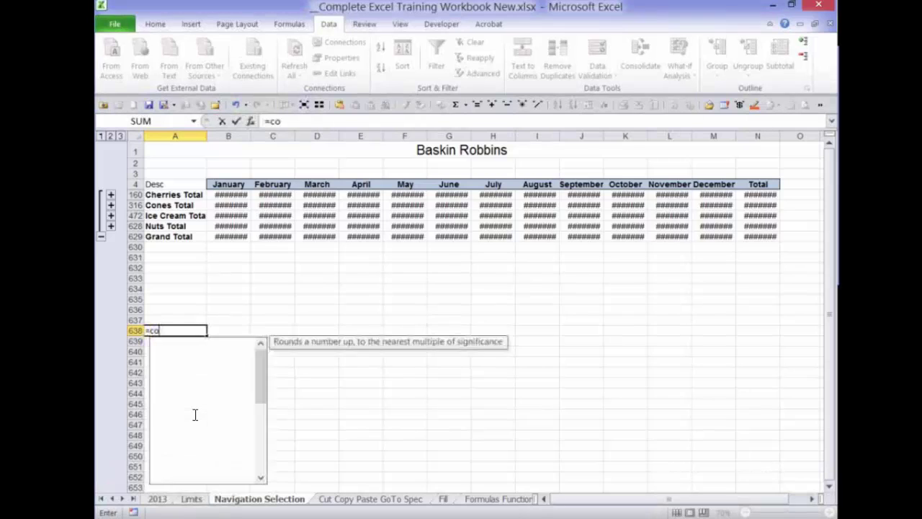
text(unt)
key(BackSpace)
key(BackSpace)
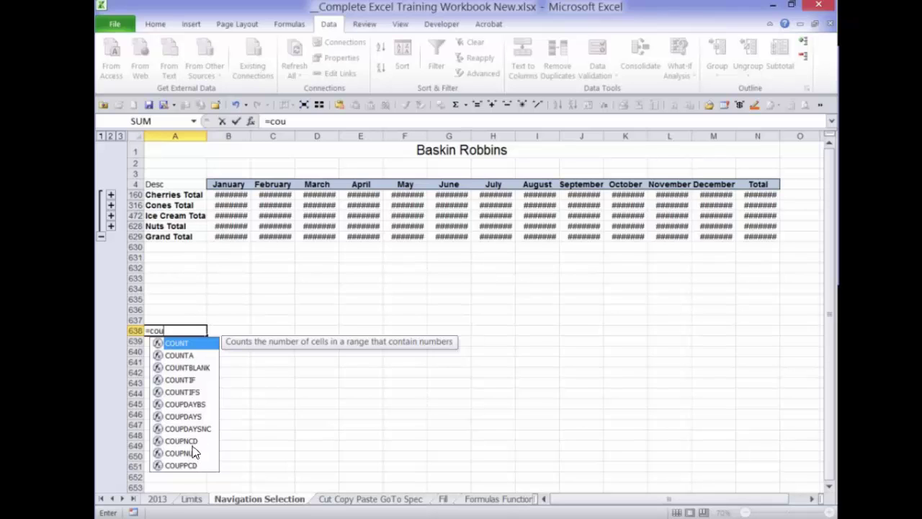
key(Down)
key(Tab)
drag(198, 195, 200, 277)
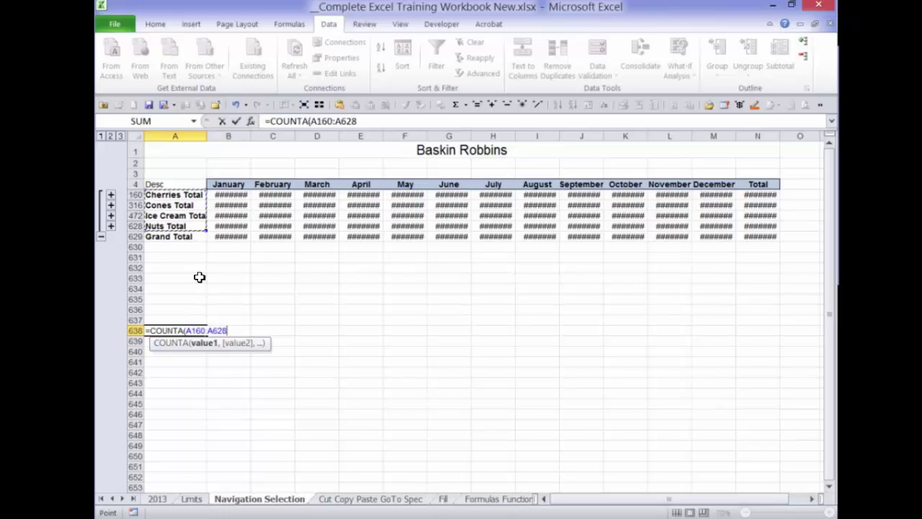
key(Return)
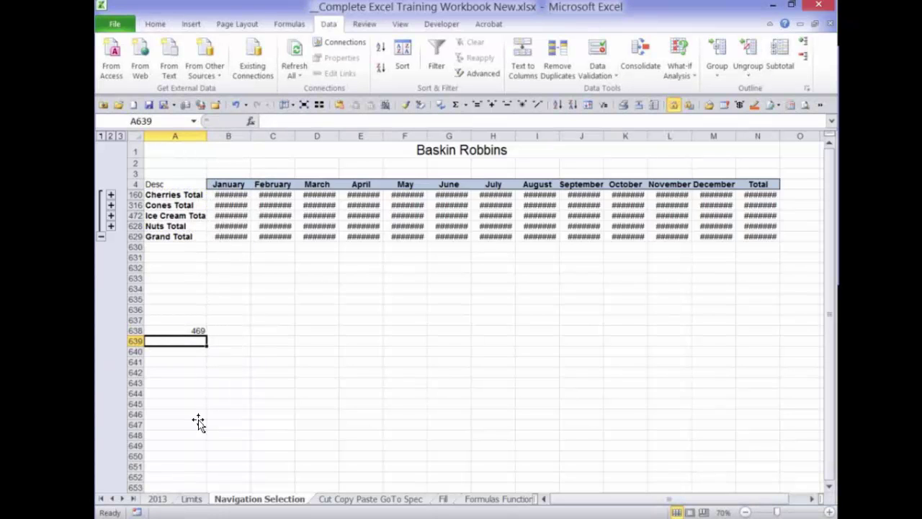
key(Up)
key(Delete)
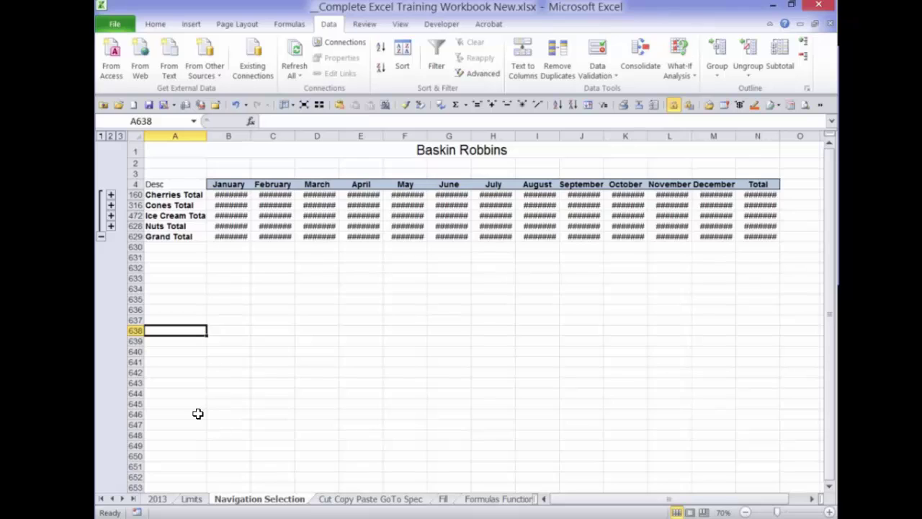
drag(173, 195, 173, 225)
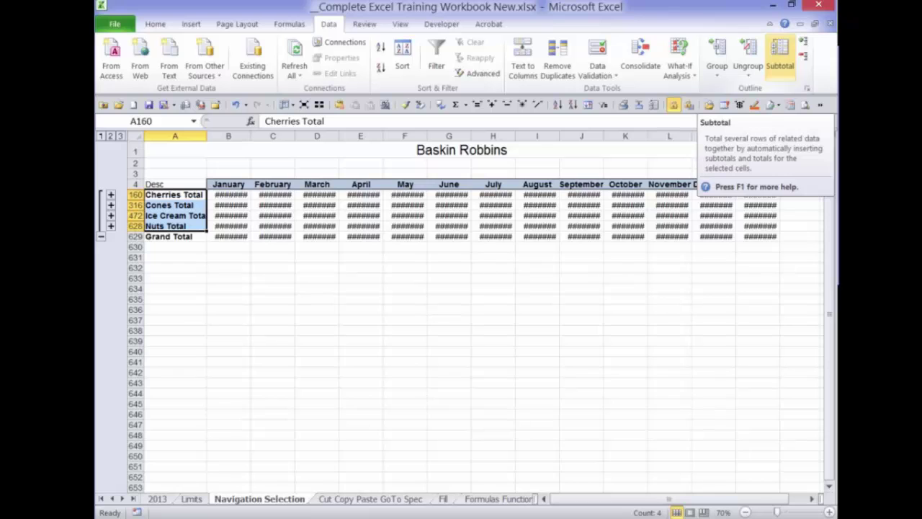
click(779, 58)
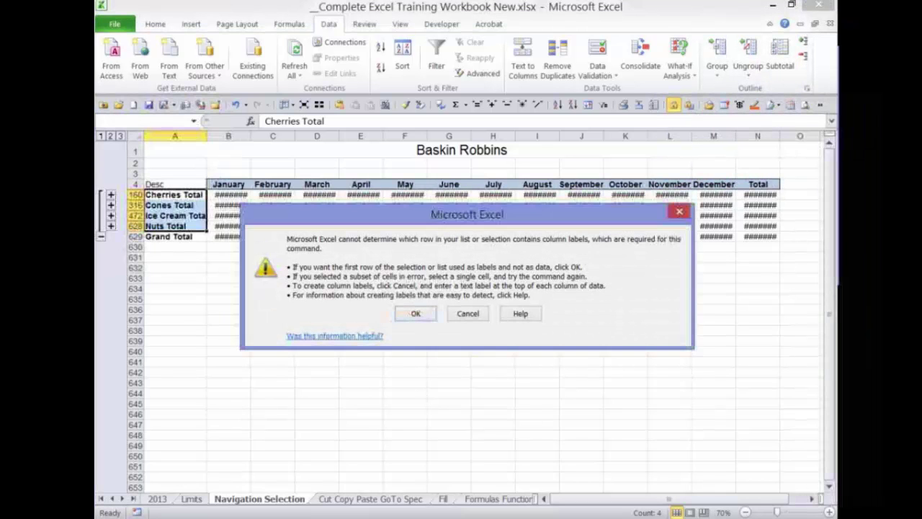
mouse_move(836, 3)
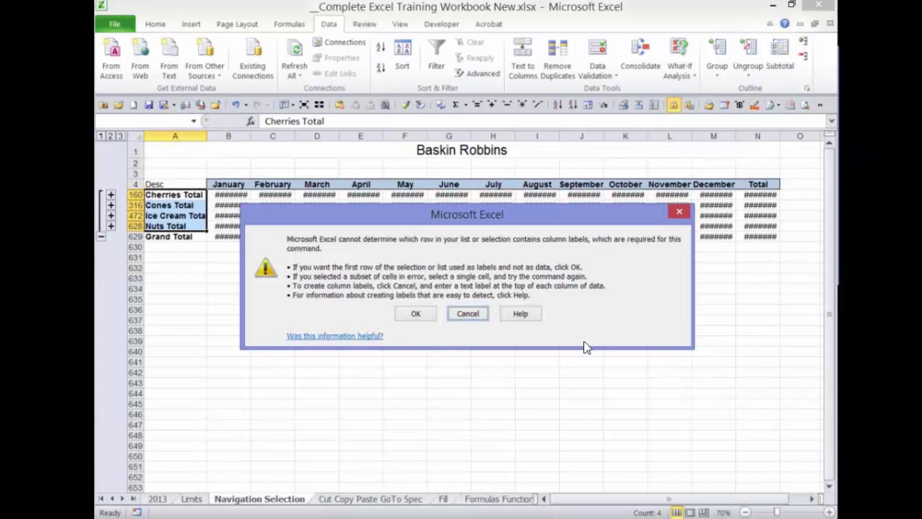
click(466, 313)
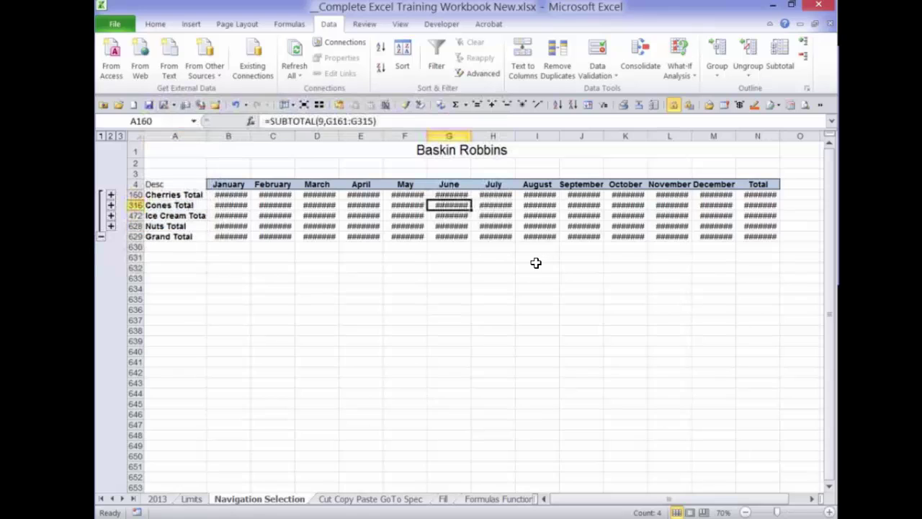
Remove all subtotals from the Baskin Robbins data and select cell B7.
click(449, 204)
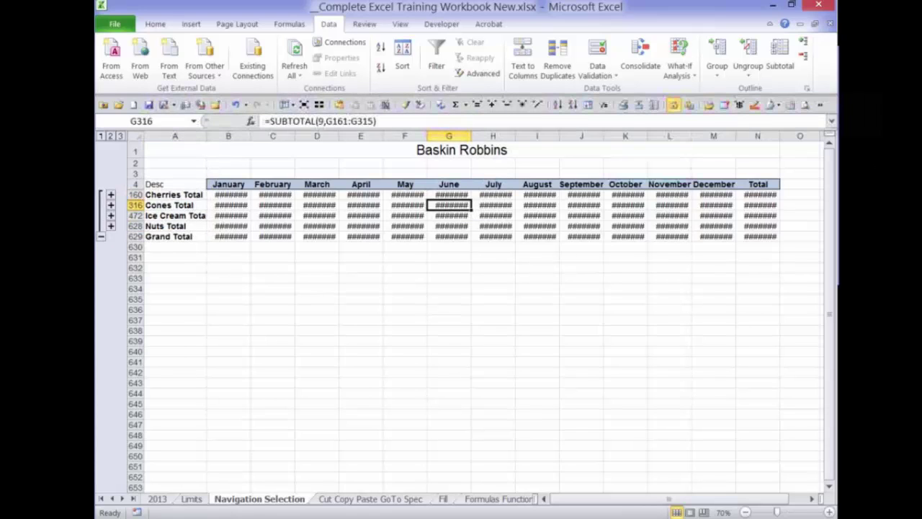
click(779, 58)
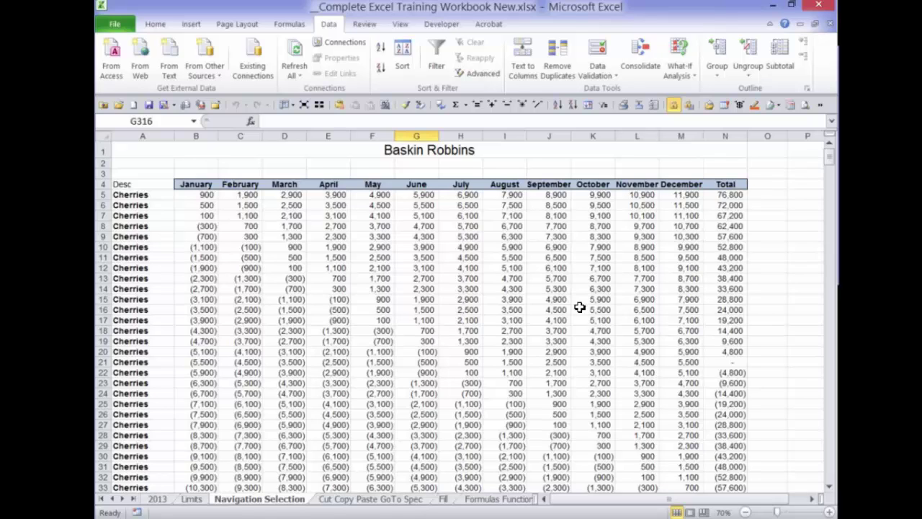
click(202, 216)
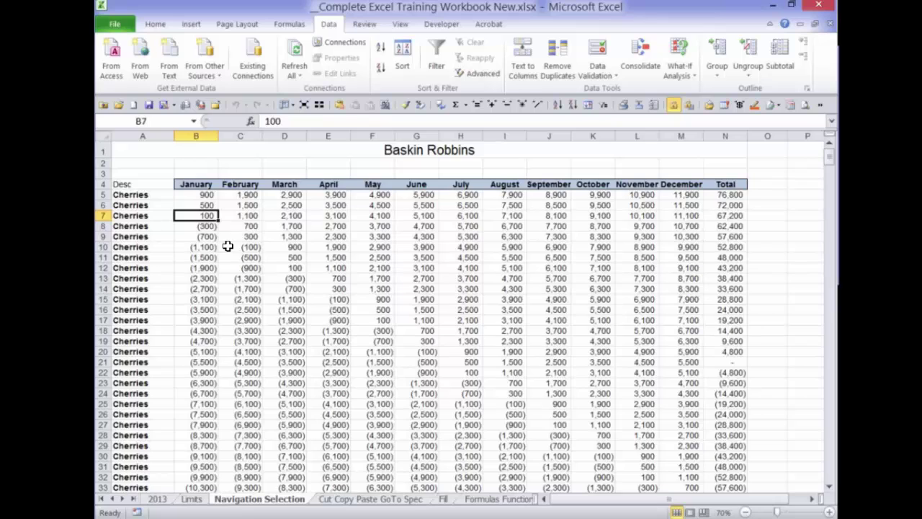
click(173, 25)
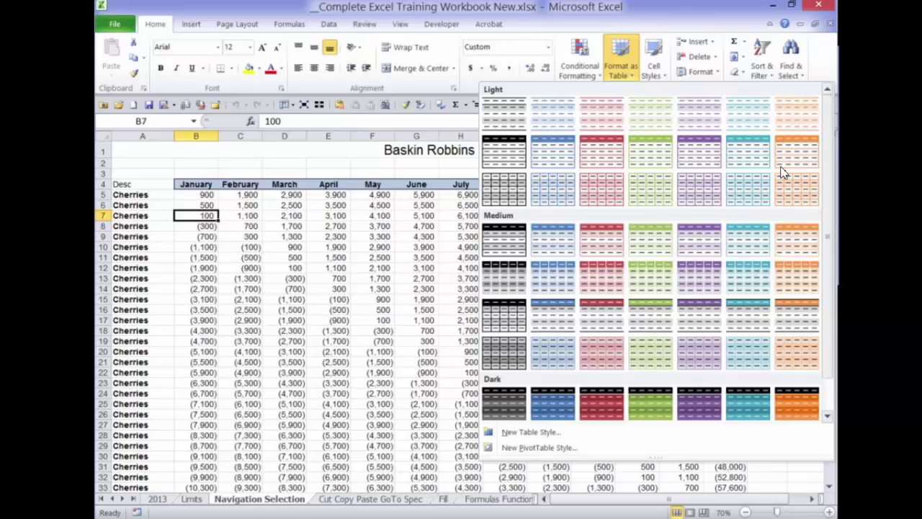
key(super+c)
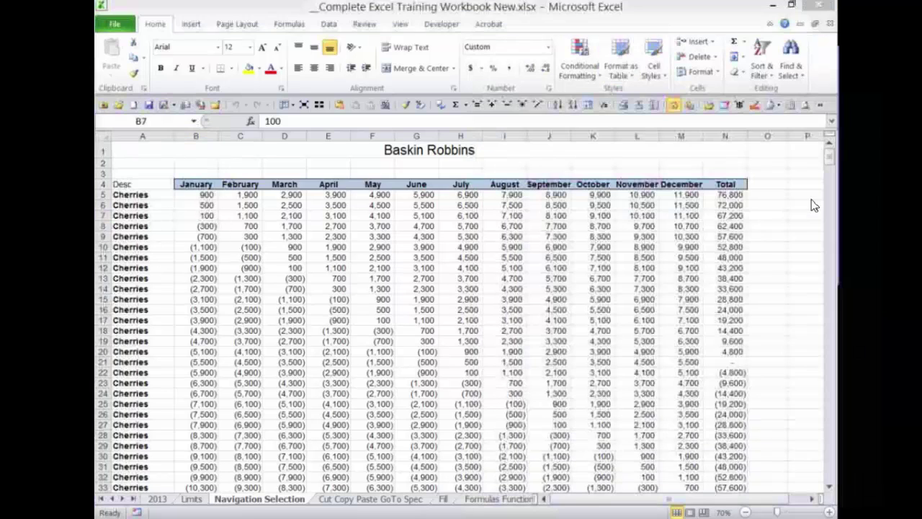
key(super)
key(super+c)
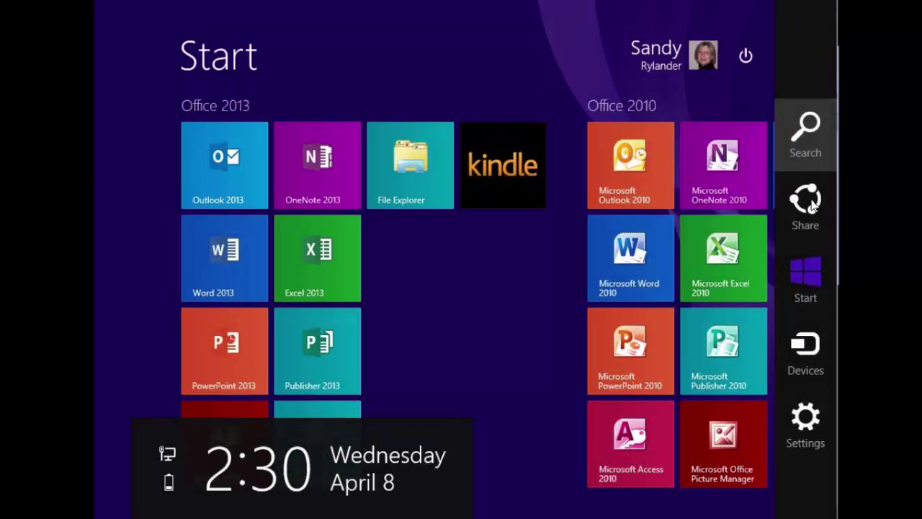
key(Escape)
key(super)
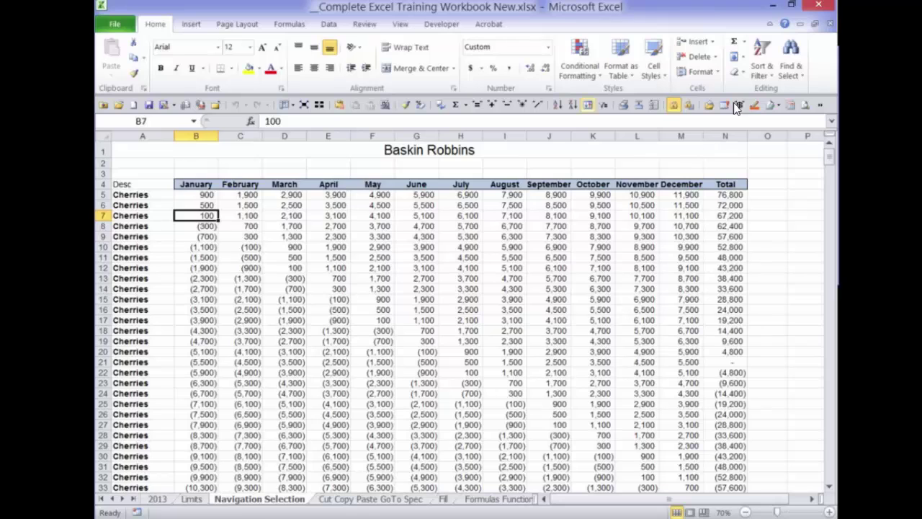
Format the range A4:N624 as a table with headers in a blue Medium style, and select cell G13.
key(alt+h)
key(t)
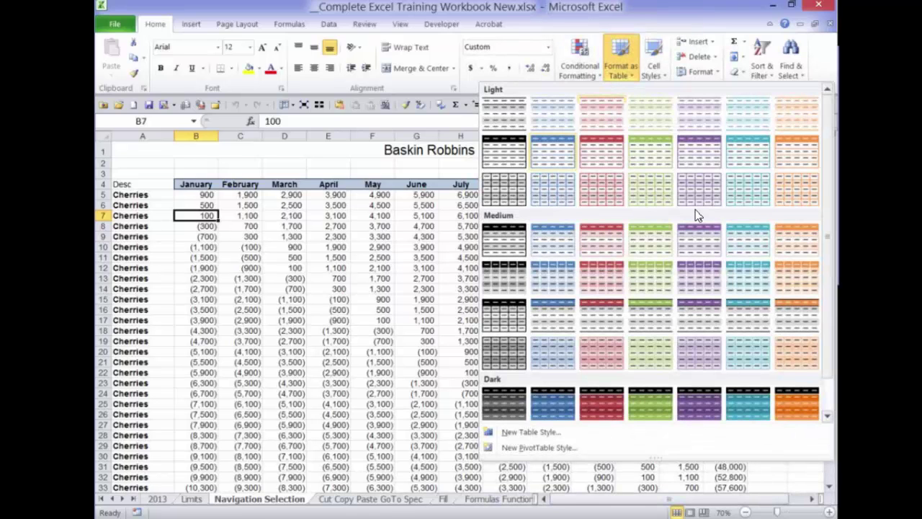
click(666, 310)
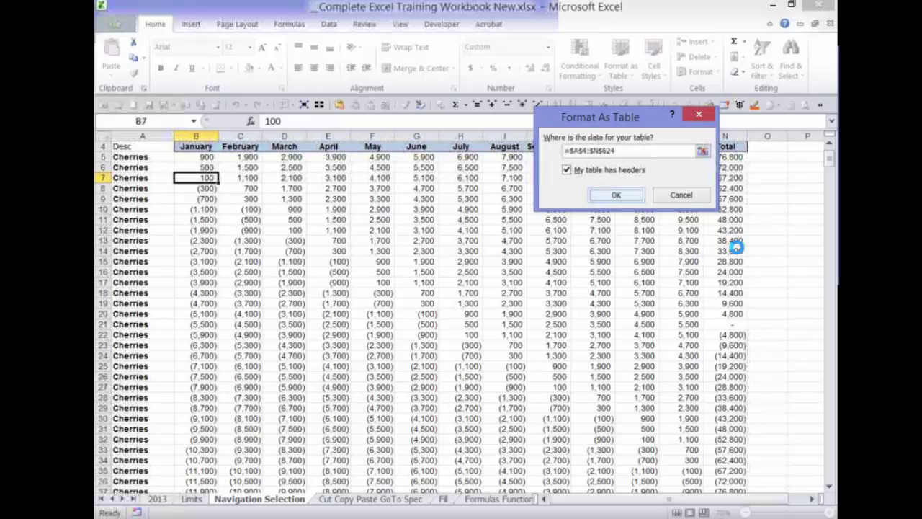
key(Return)
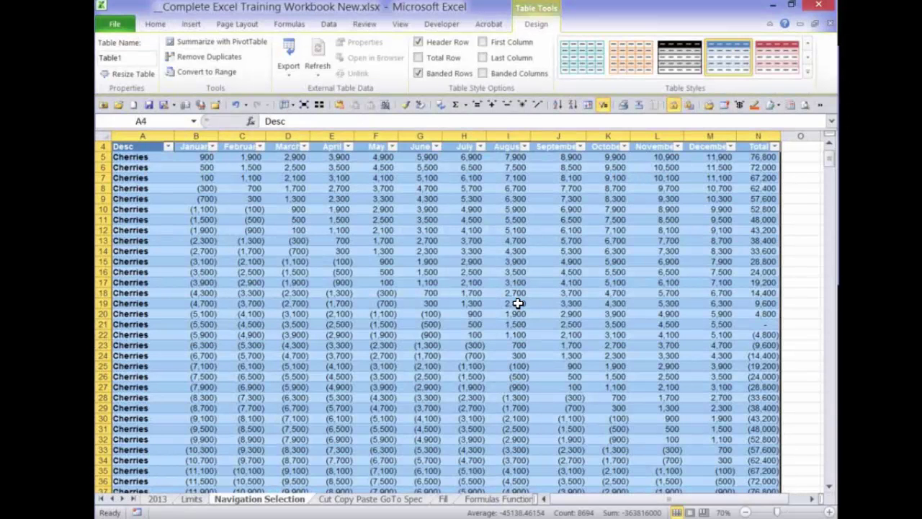
click(422, 240)
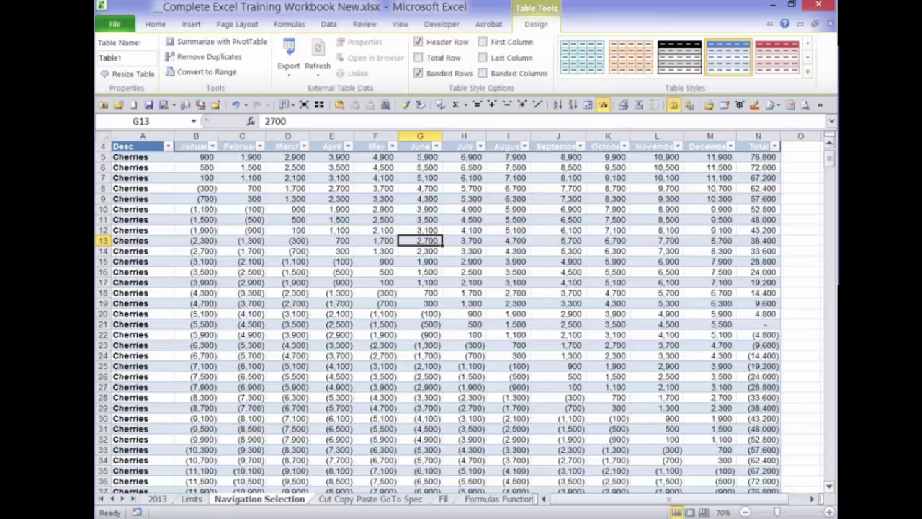
Examine the column headings further down the table, with cell O35 outside it and cell J29 inside it selected.
scroll(440, 310, down, 1)
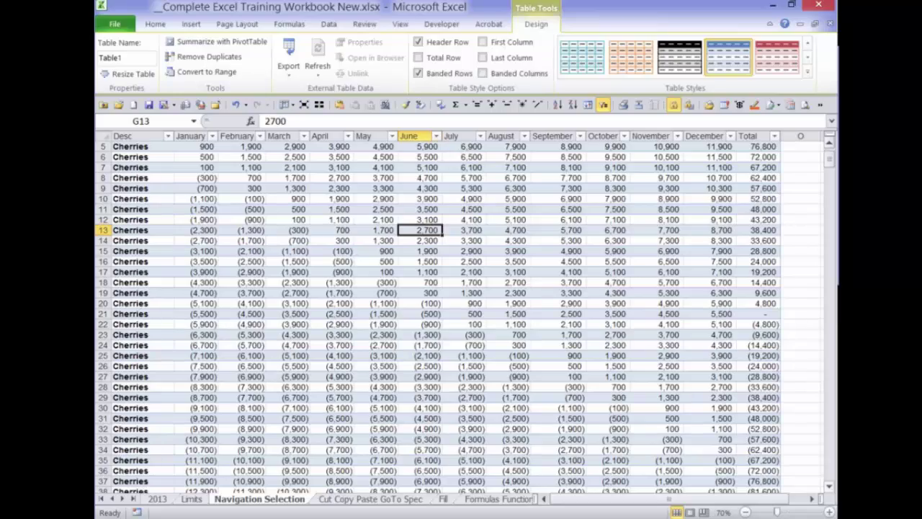
scroll(440, 310, down, 7)
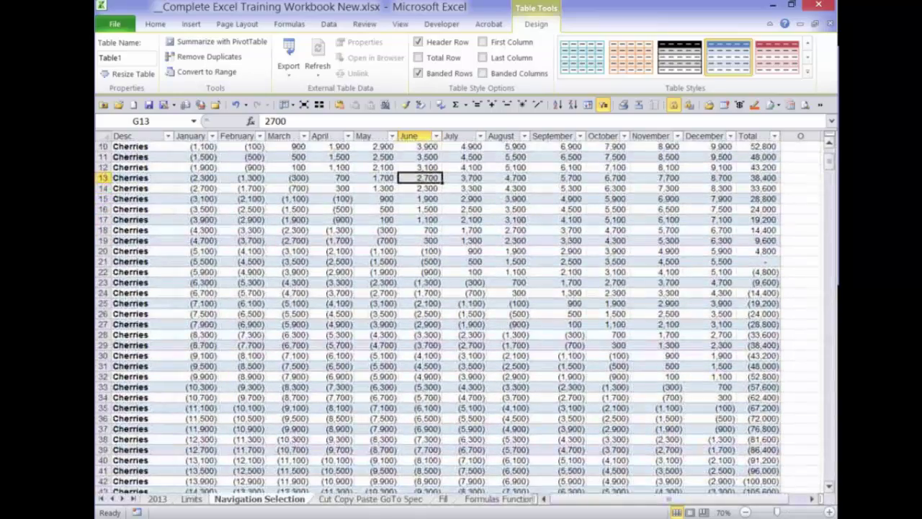
scroll(440, 309, down, 9)
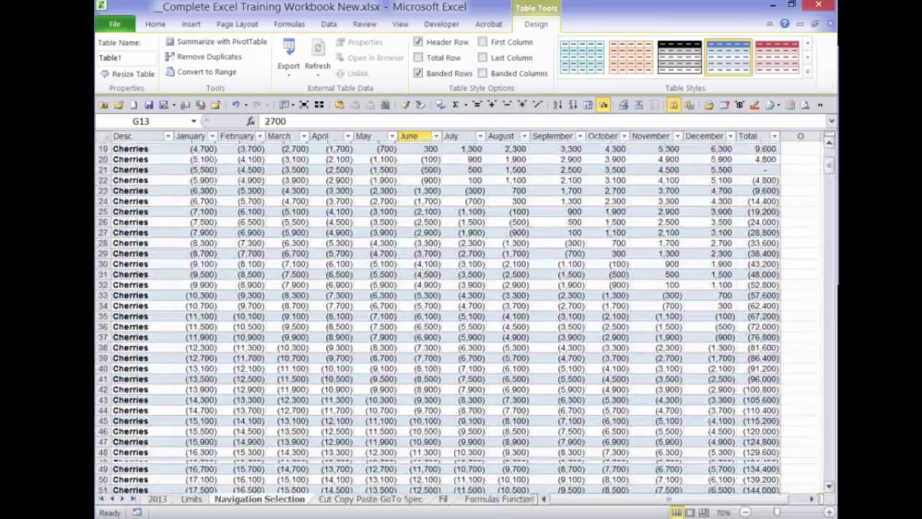
scroll(440, 310, down, 1)
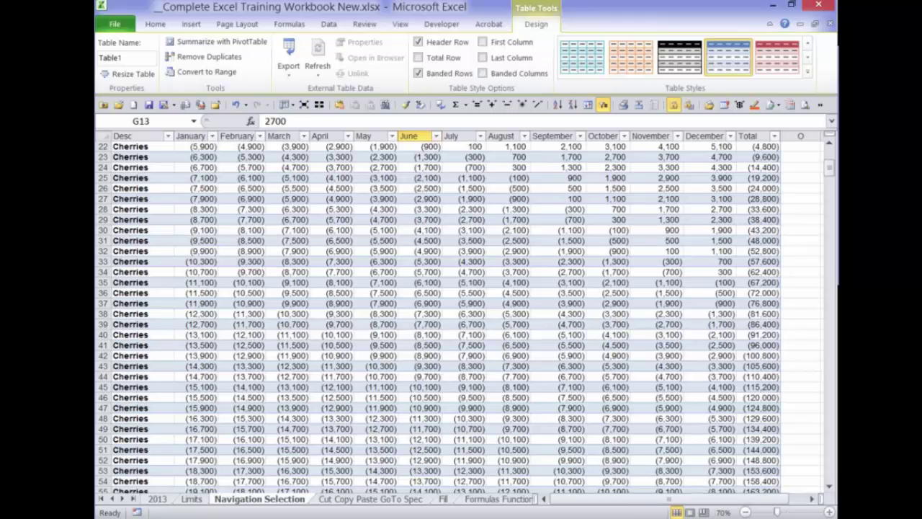
click(800, 282)
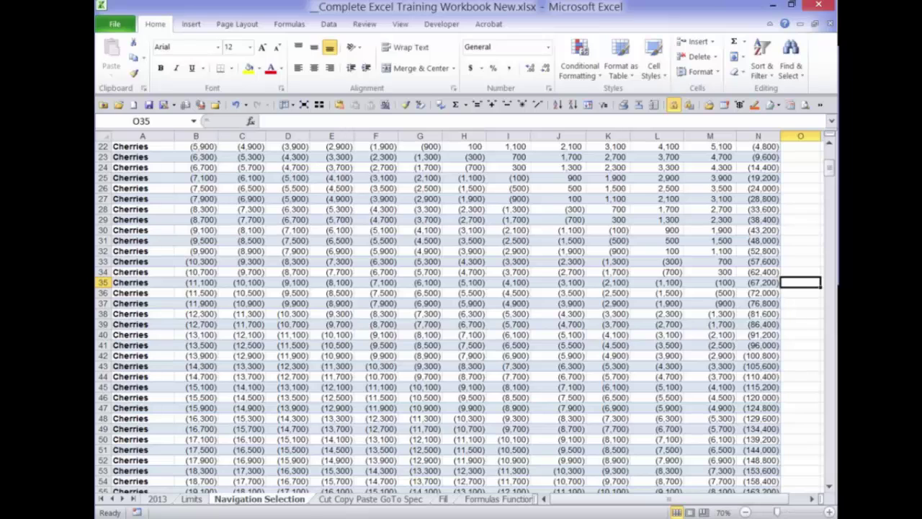
click(558, 220)
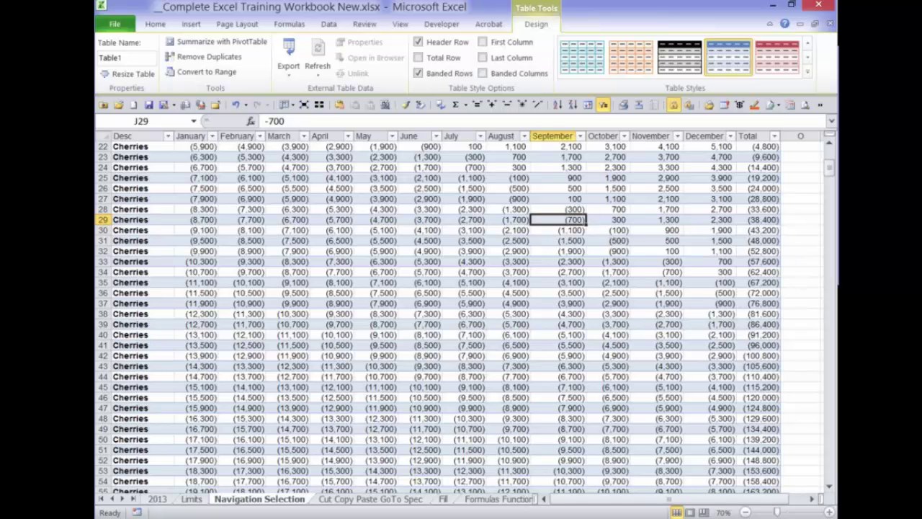
Look through the sort and filter options of the Desc column without applying any, and select cell B12.
drag(830, 167, 830, 150)
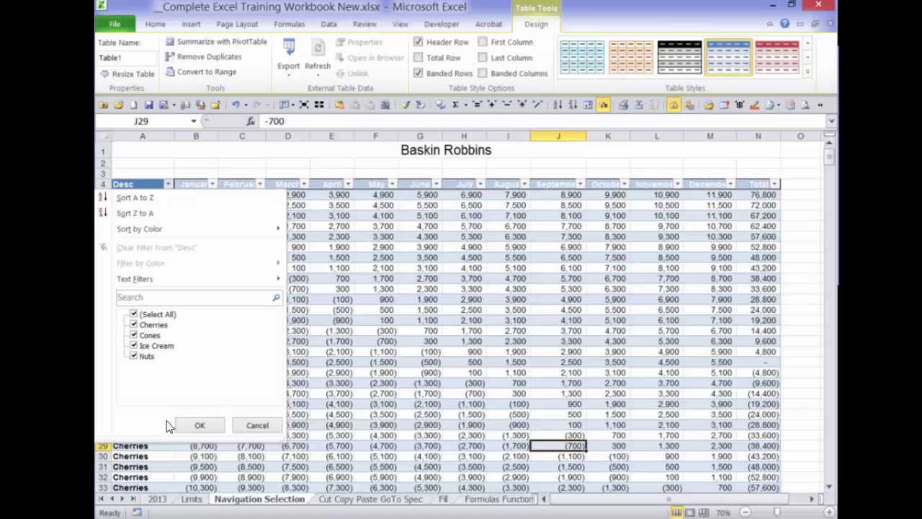
click(384, 479)
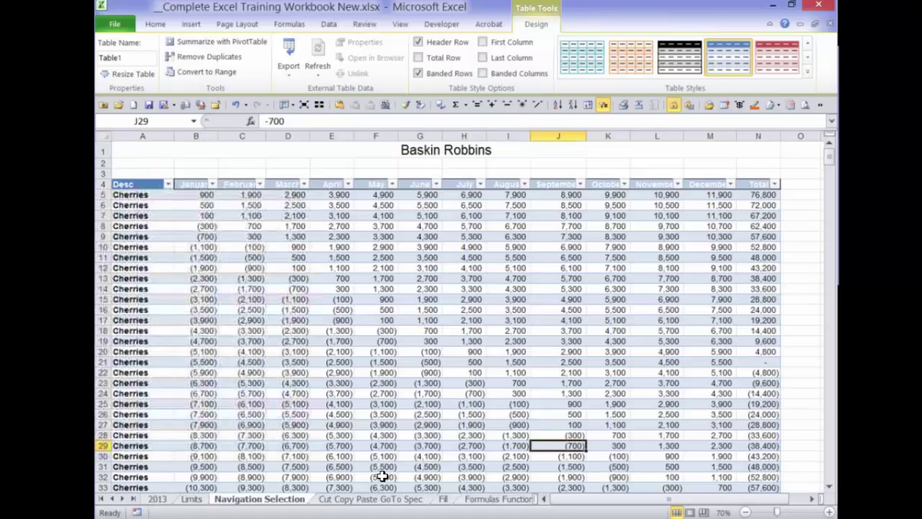
click(332, 362)
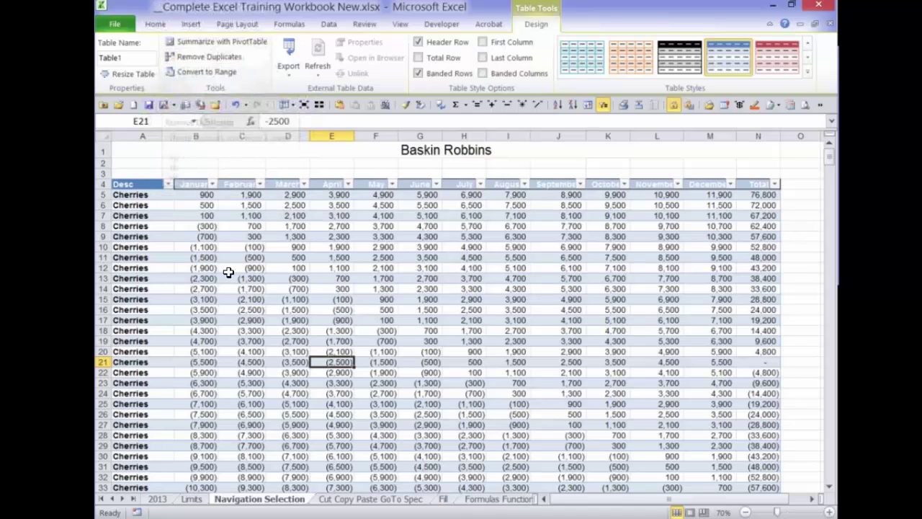
click(200, 267)
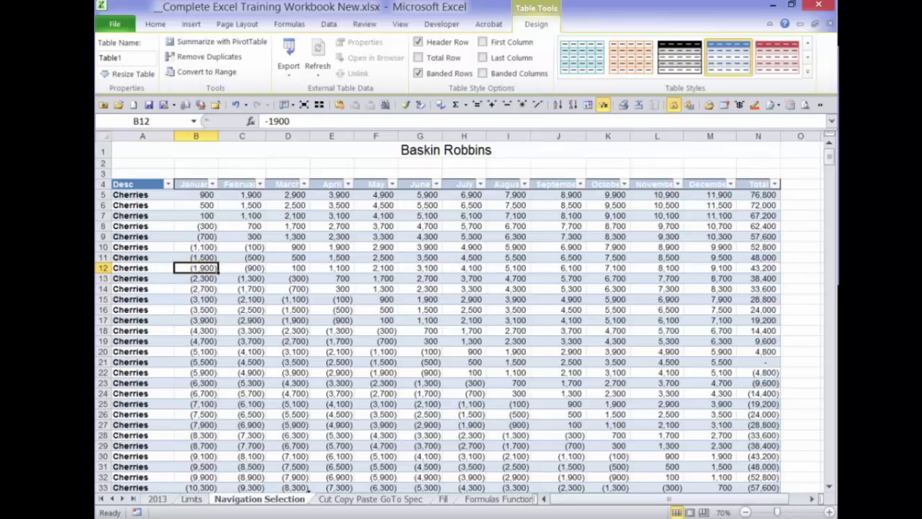
Duplicate the Navigation Selection sheet directly after the original, and flip through the neighbouring sheets to Limits.
drag(269, 499, 309, 499)
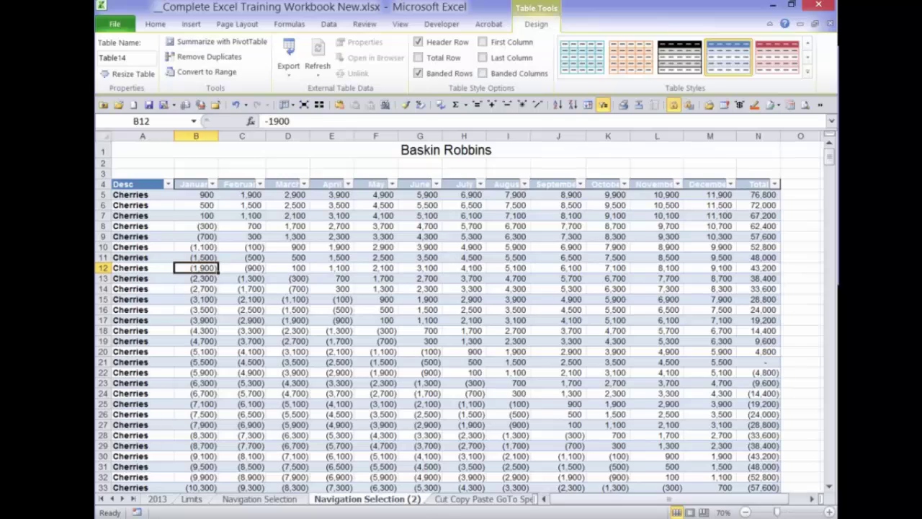
key(ctrl+Page_Up)
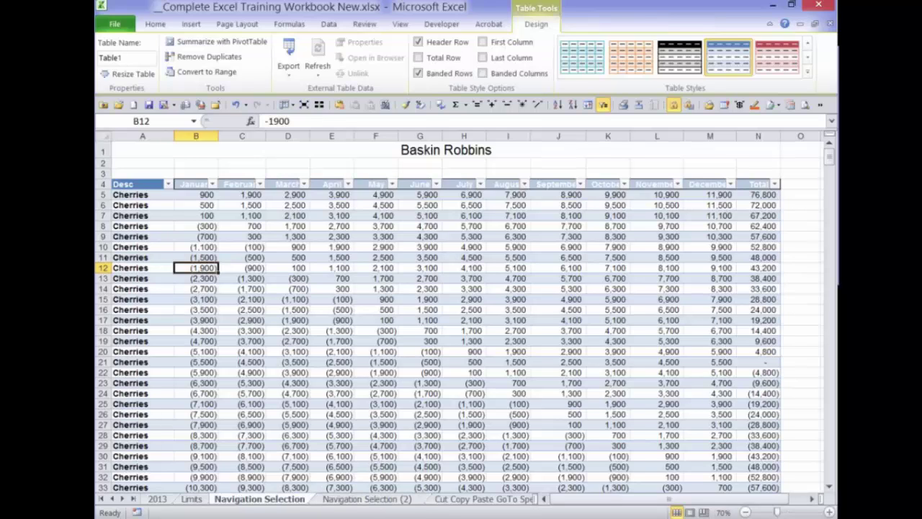
key(ctrl+Page_Down)
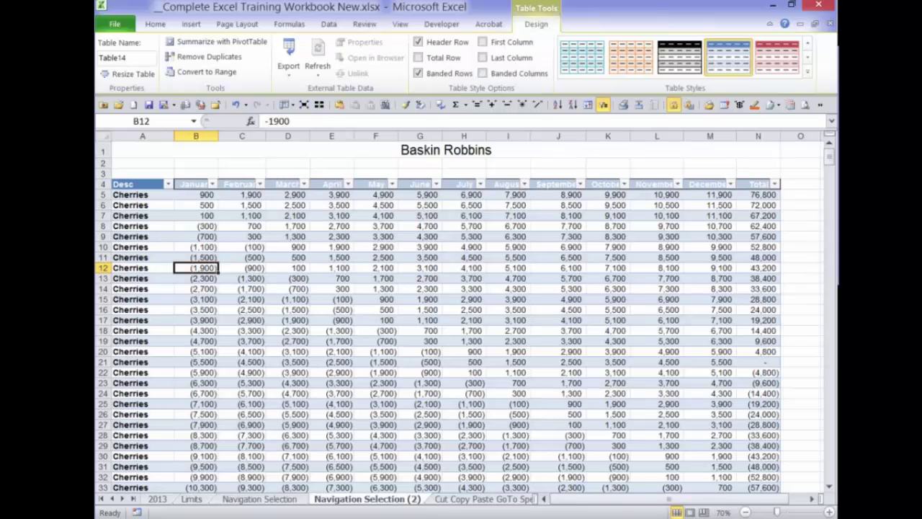
key(ctrl+Page_Up)
key(ctrl+Page_Up)
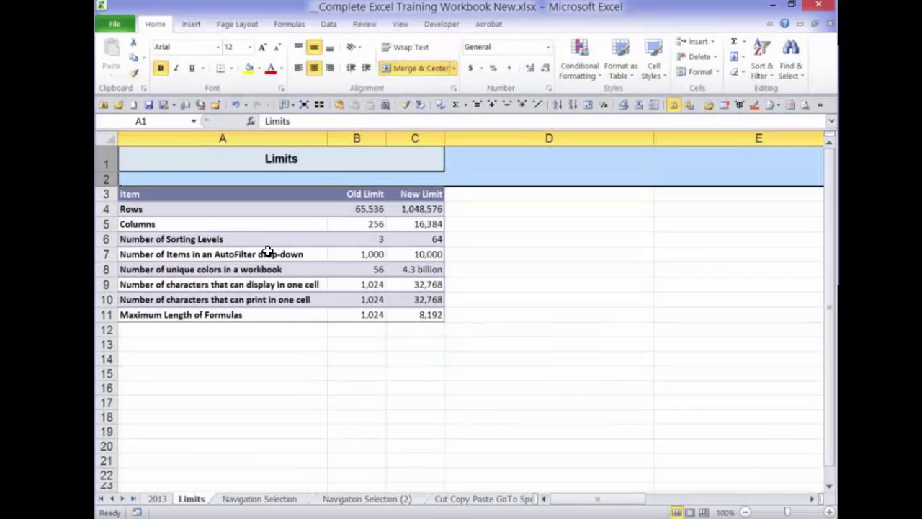
Move the limits table A3:C11 down to start at A11, and place a copy of it at D2:F10.
drag(254, 244, 521, 400)
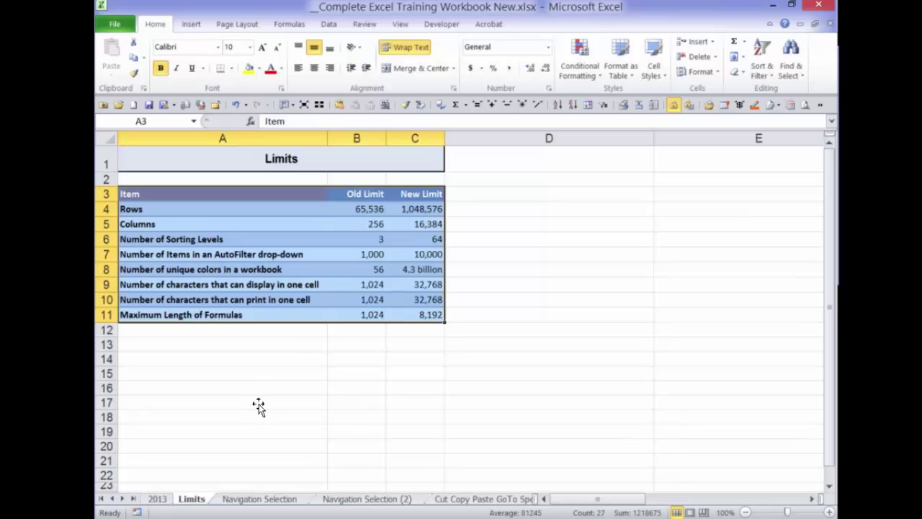
drag(258, 406, 245, 432)
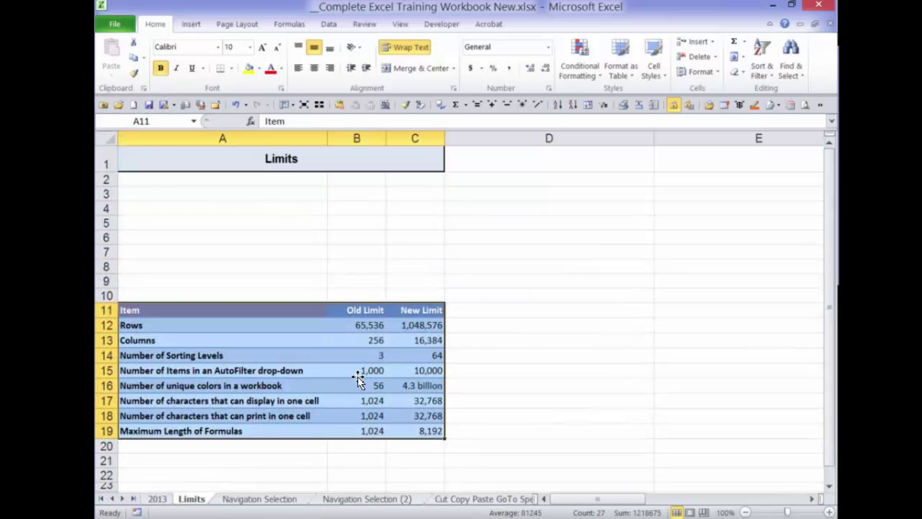
drag(359, 380, 685, 238)
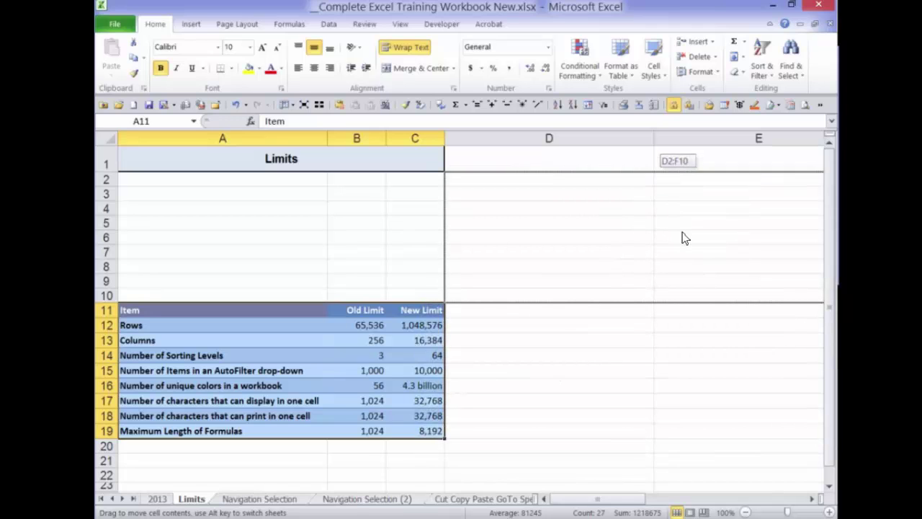
key(ctrl)
drag(685, 239, 686, 237)
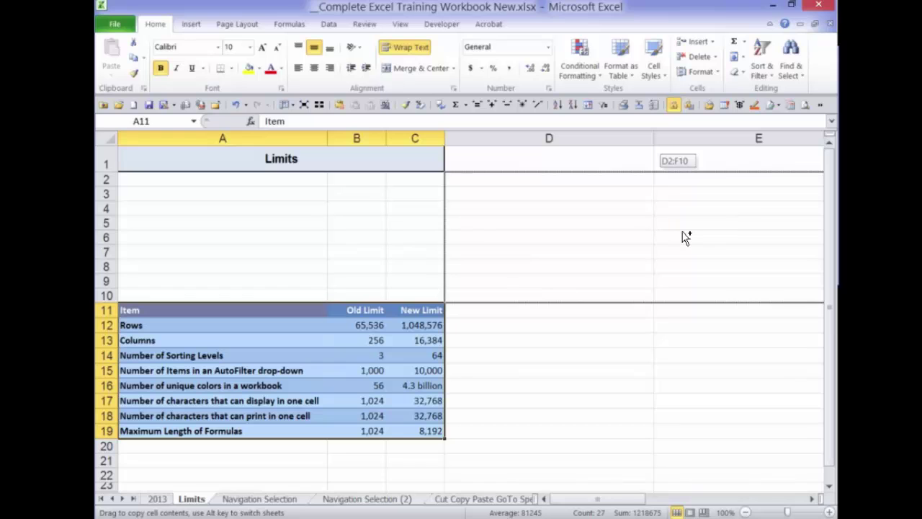
drag(686, 237, 680, 231)
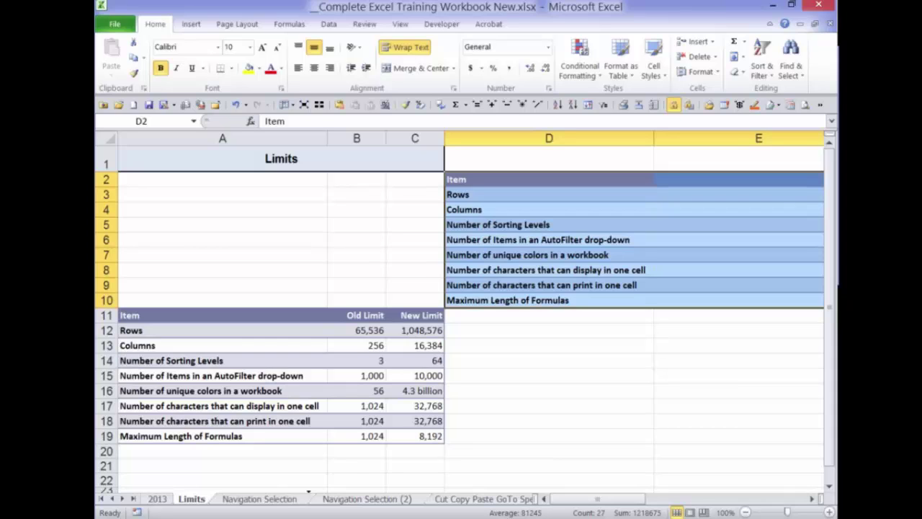
Duplicate the Limits sheet directly after Navigation Selection, and delete the duplicate sheet.
drag(192, 499, 310, 499)
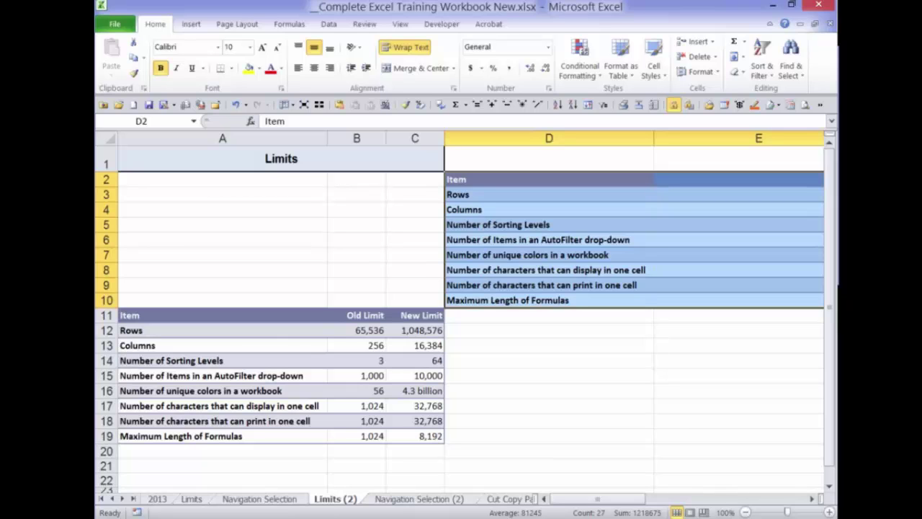
right_click(335, 499)
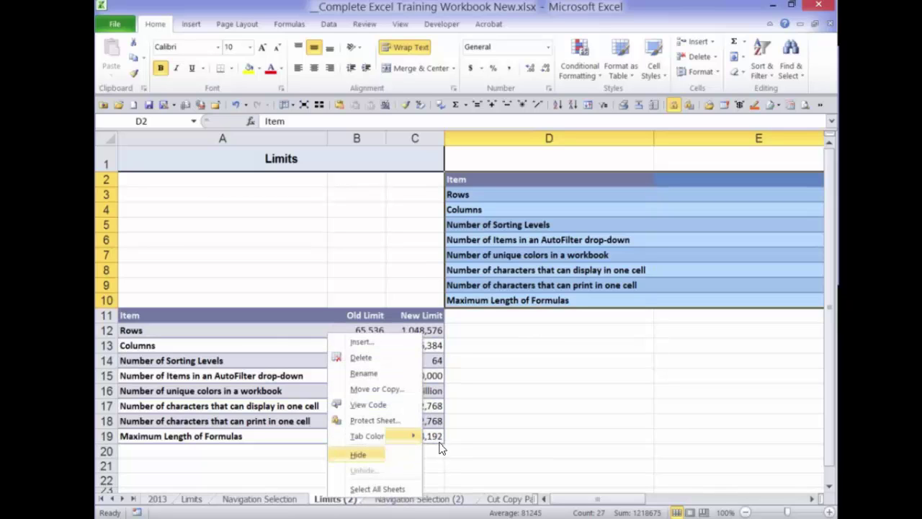
click(361, 358)
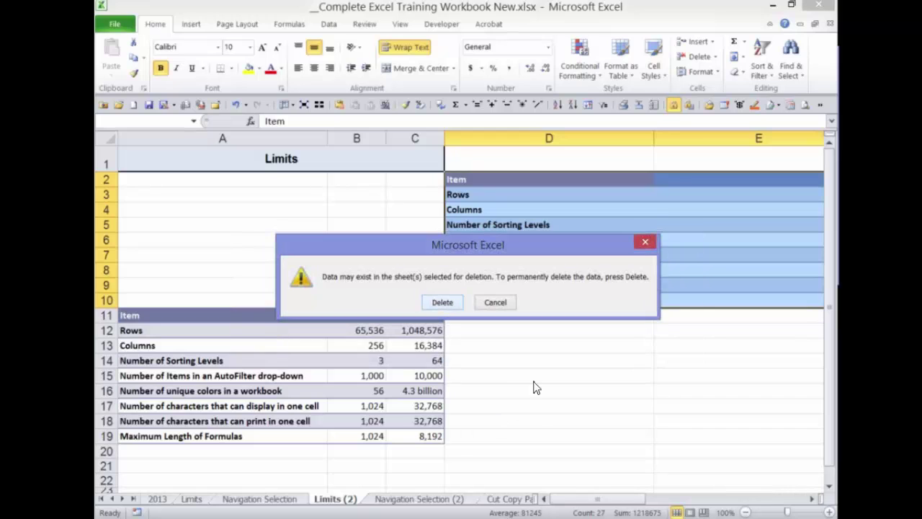
key(Return)
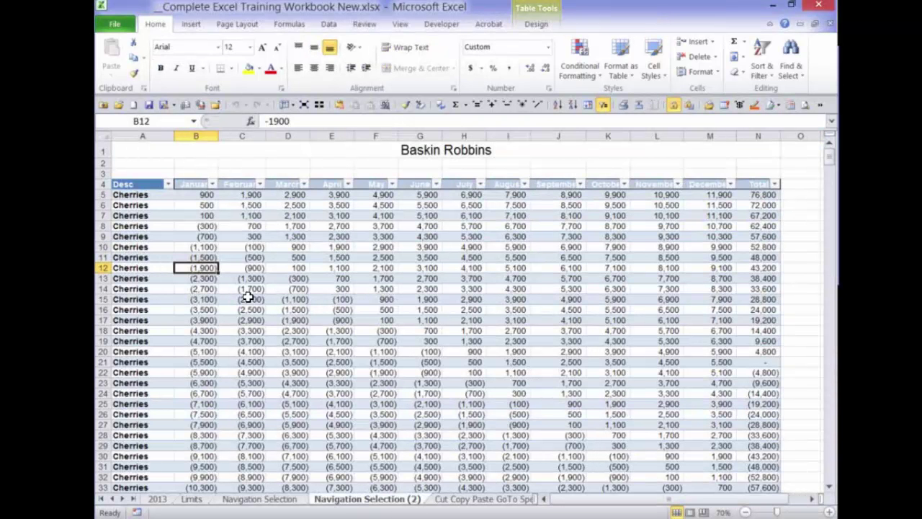
Select cell I2 outside the table and E15 inside it, and open Remove Duplicates for the table.
key(Up)
key(Up)
key(Up)
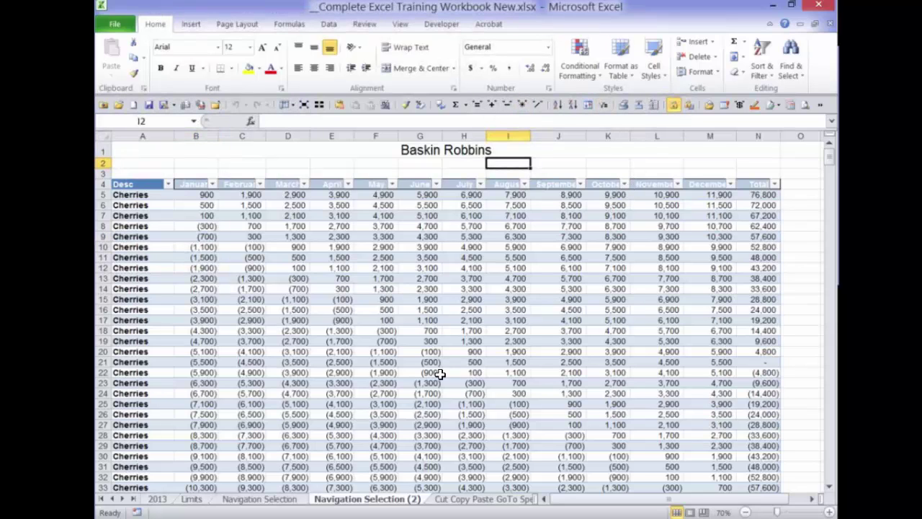
click(333, 300)
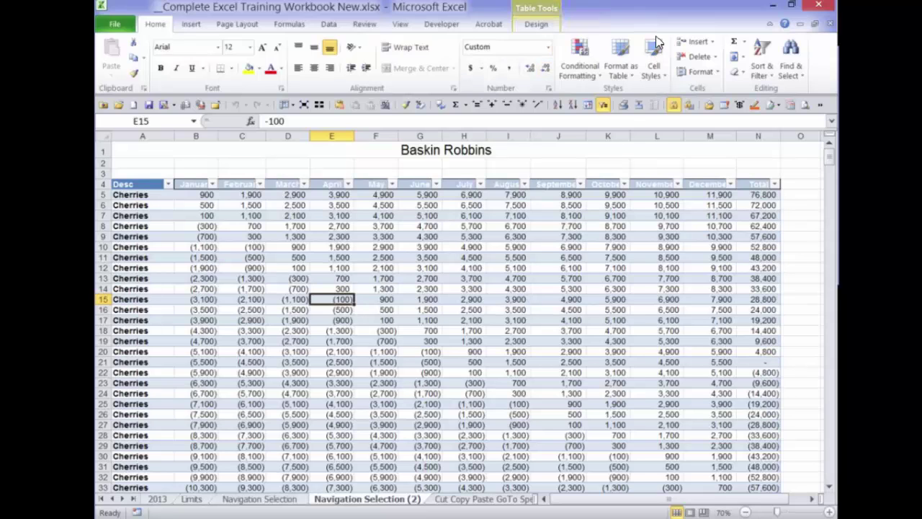
scroll(657, 40, down, 9)
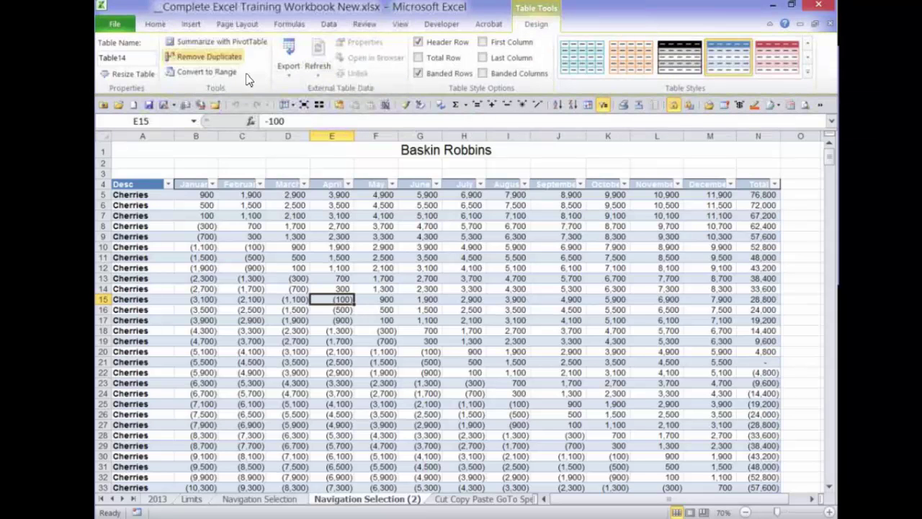
click(213, 59)
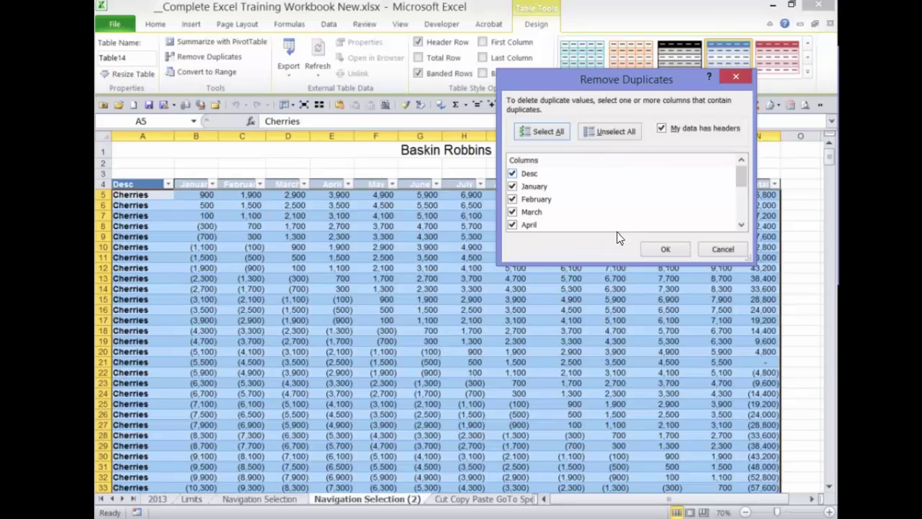
Exclude the January, February and March columns from the duplicate check.
key(Down)
key(space)
key(Down)
key(space)
key(Down)
key(space)
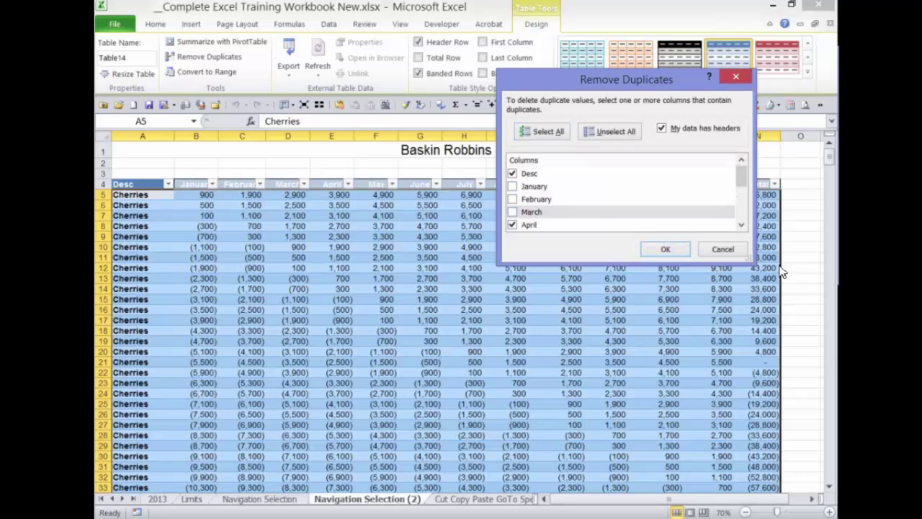
Limit the duplicate check to the Desc column only, and remove the duplicate rows.
key(shift+Tab)
key(shift+Tab)
key(space)
click(513, 174)
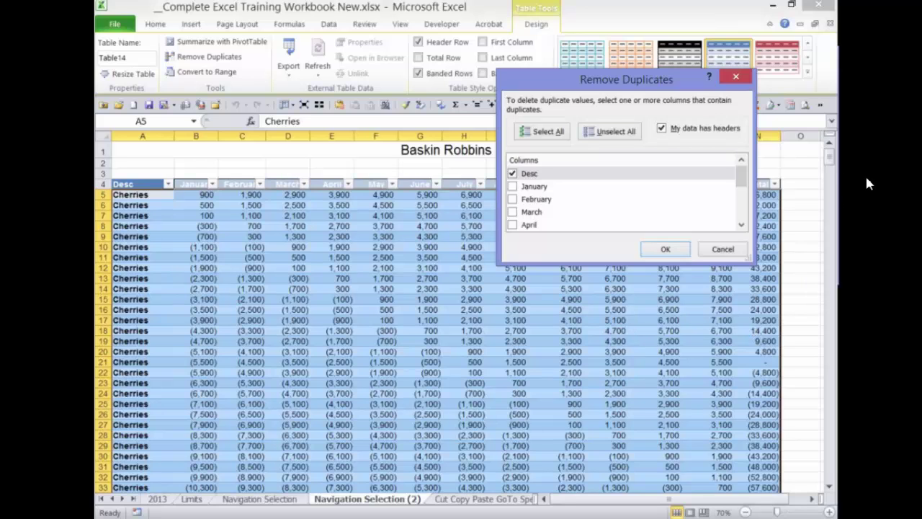
key(Return)
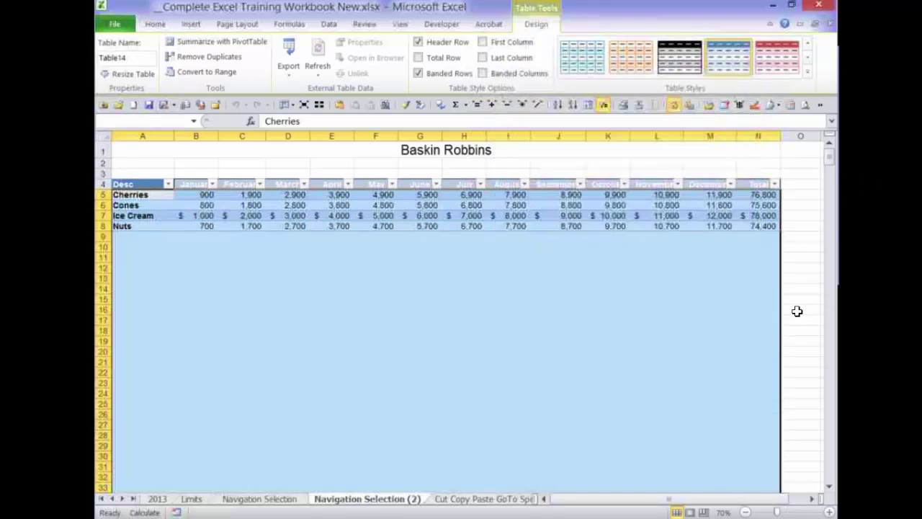
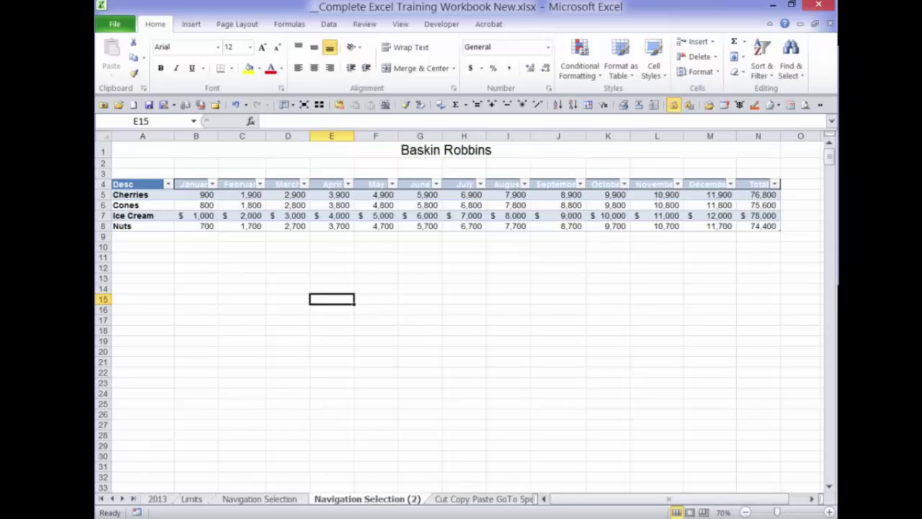
Extend the table down to row 20, and undo the resize.
drag(780, 230, 780, 353)
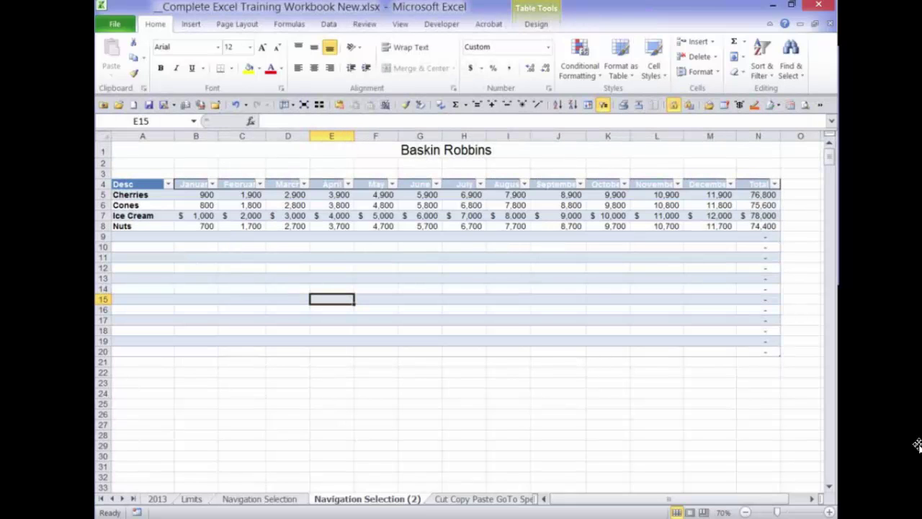
key(ctrl+z)
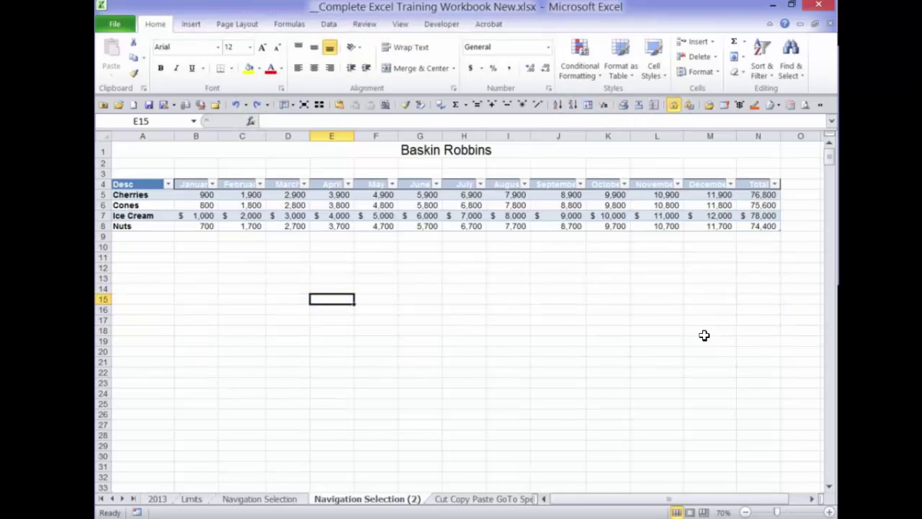
Add a new table row by entering Gummi in A9 directly below Nuts, and select cell B9.
click(143, 237)
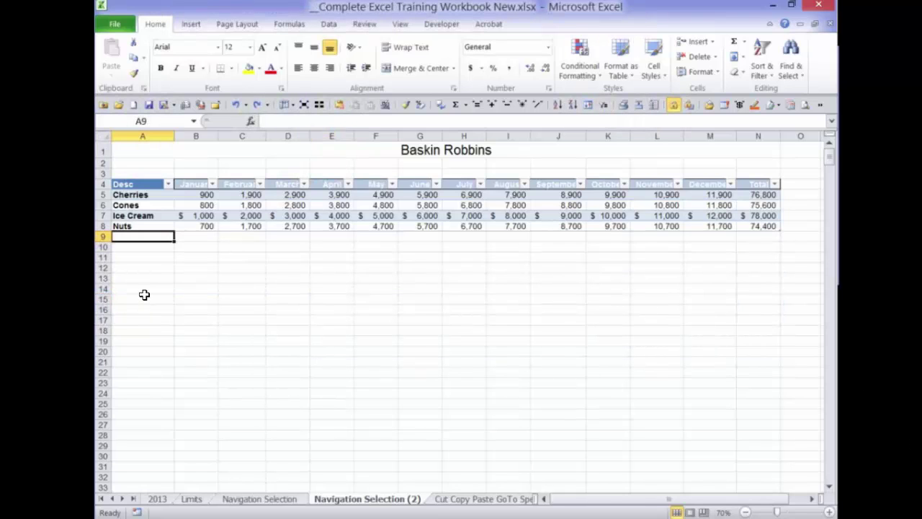
text(Gummi)
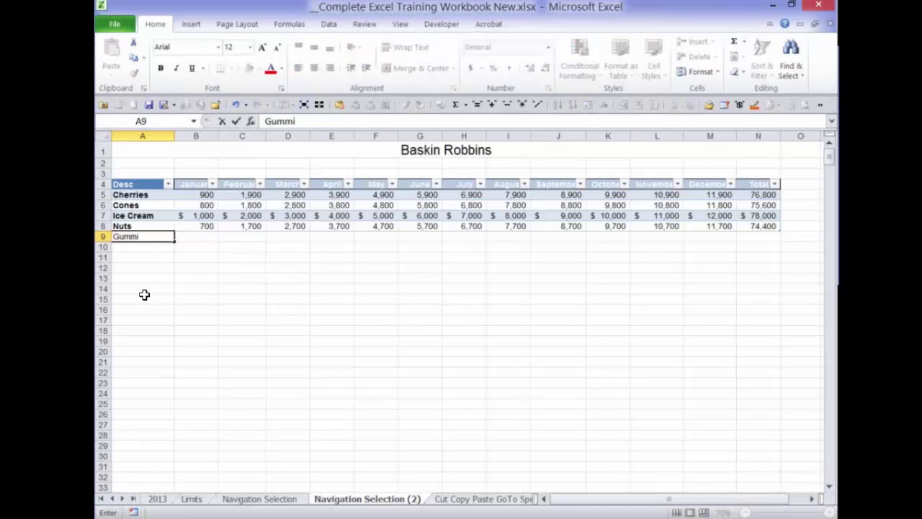
key(Return)
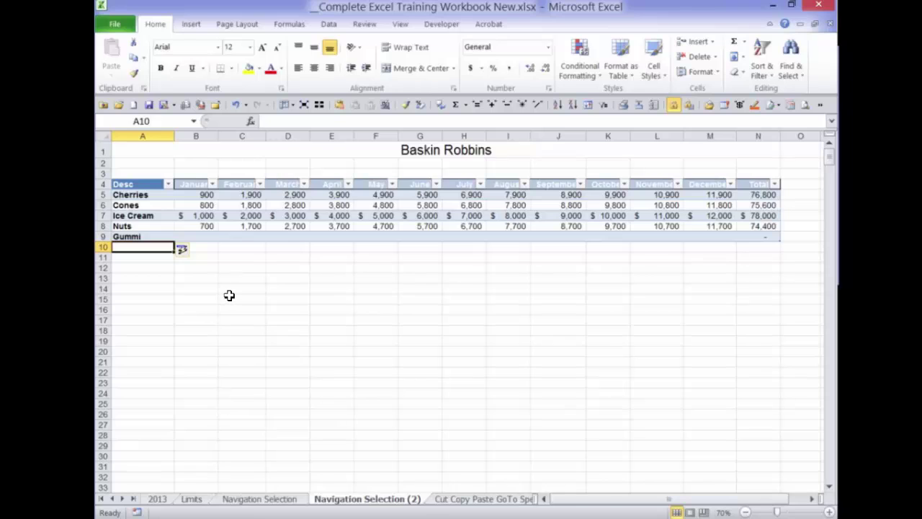
key(Up)
key(Right)
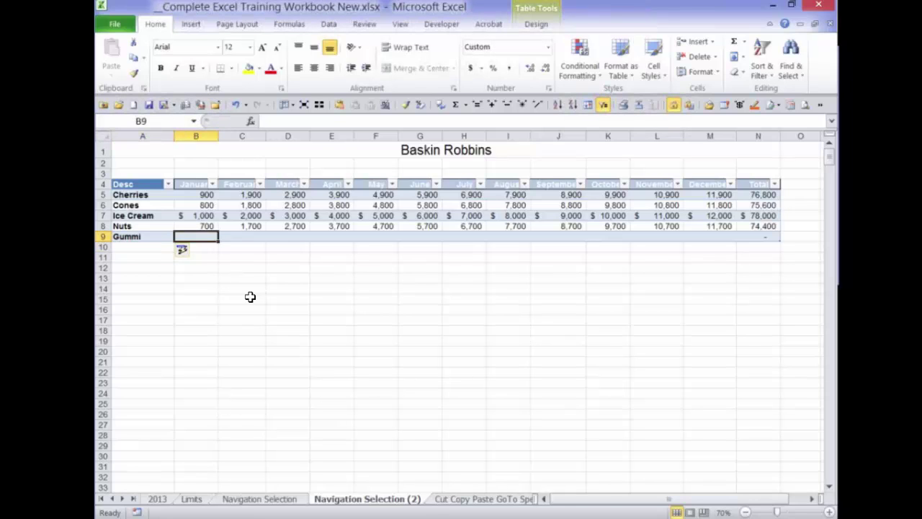
Add a new table column by entering the header Total in O4, and select the December header.
click(800, 184)
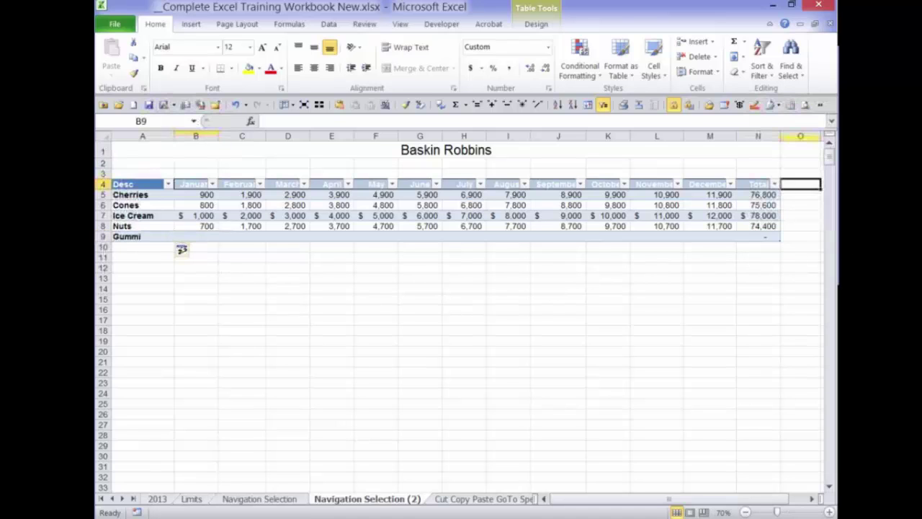
text(Total)
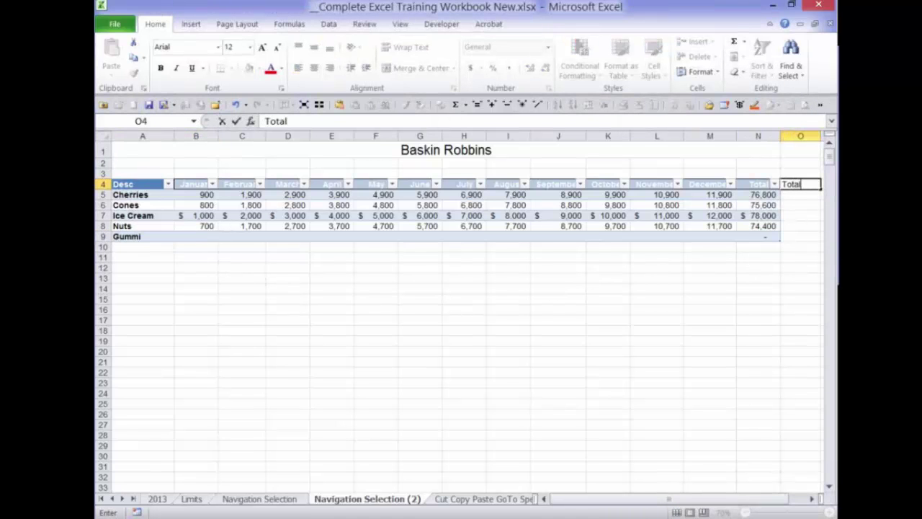
key(Left)
key(Left)
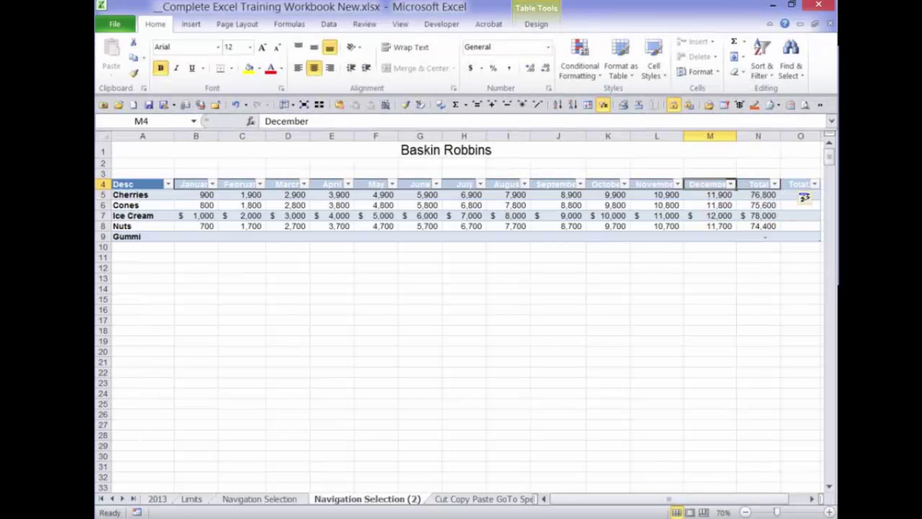
Clear the contents of the Total column in cells N4:N9, including its header.
key(Right)
key(shift+Down)
key(shift+Down)
key(shift+Down)
key(shift+Down)
key(shift+Down)
key(shift+Down)
key(shift+Up)
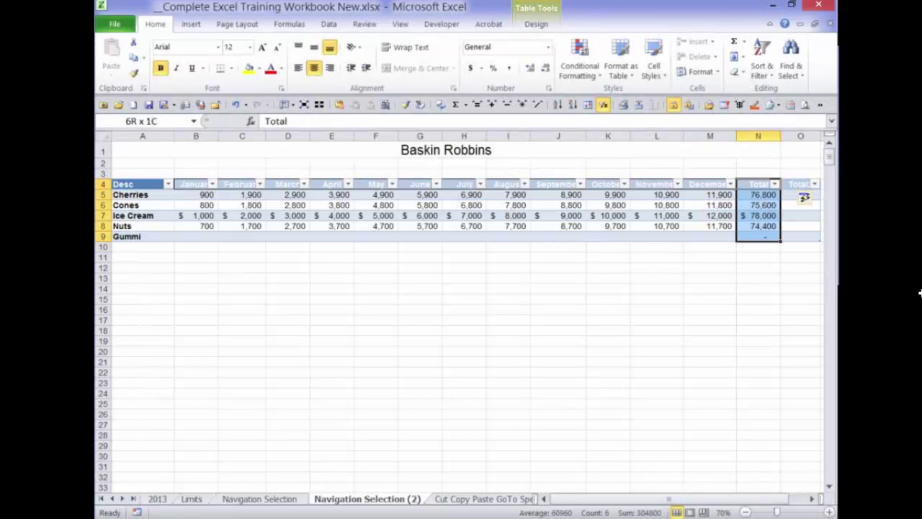
key(Delete)
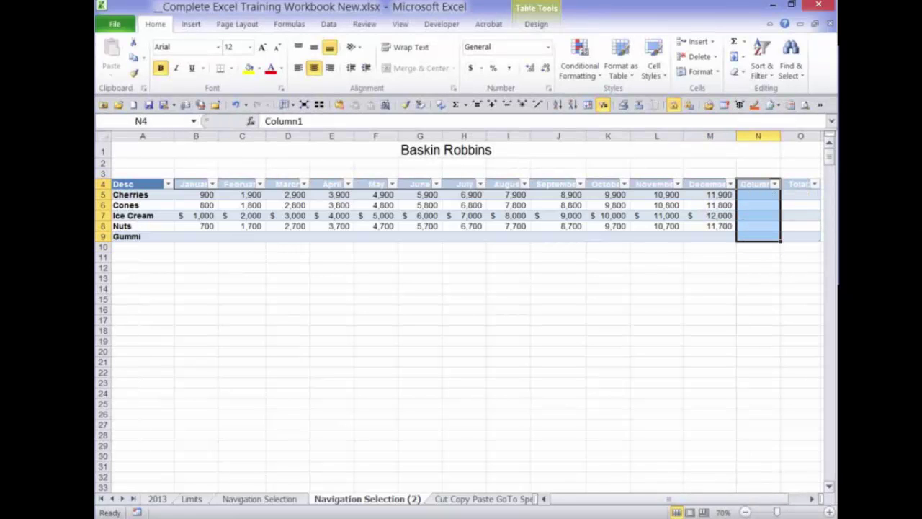
Shrink the table so it ends at the December column, and copy the Total2 header from O4 into N4.
key(ctrl+End)
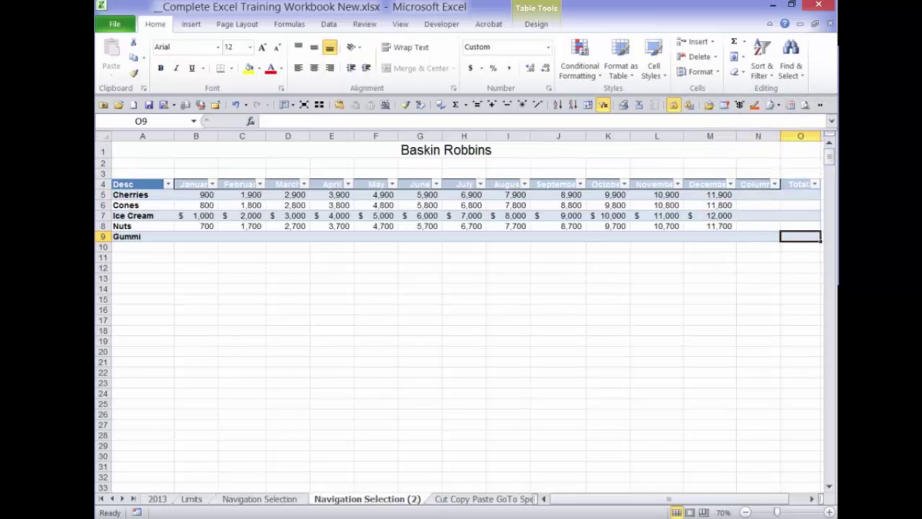
click(813, 498)
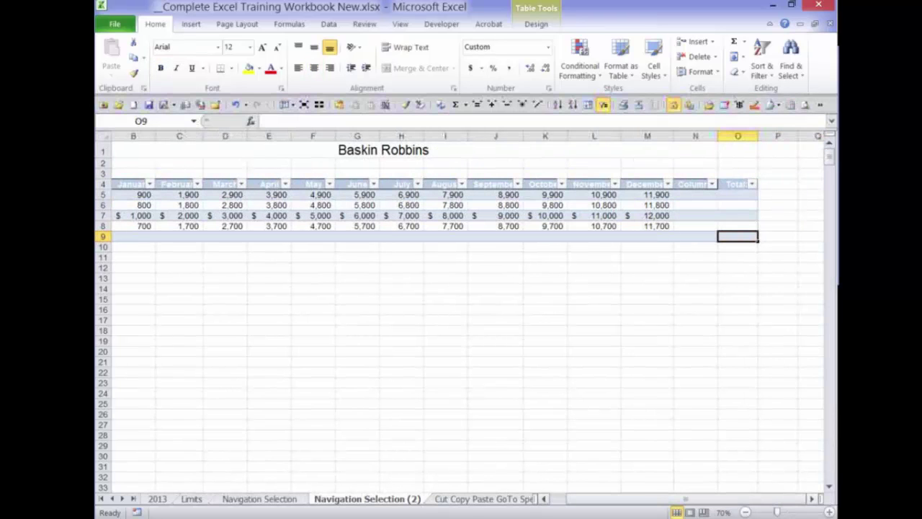
key(ctrl+Up)
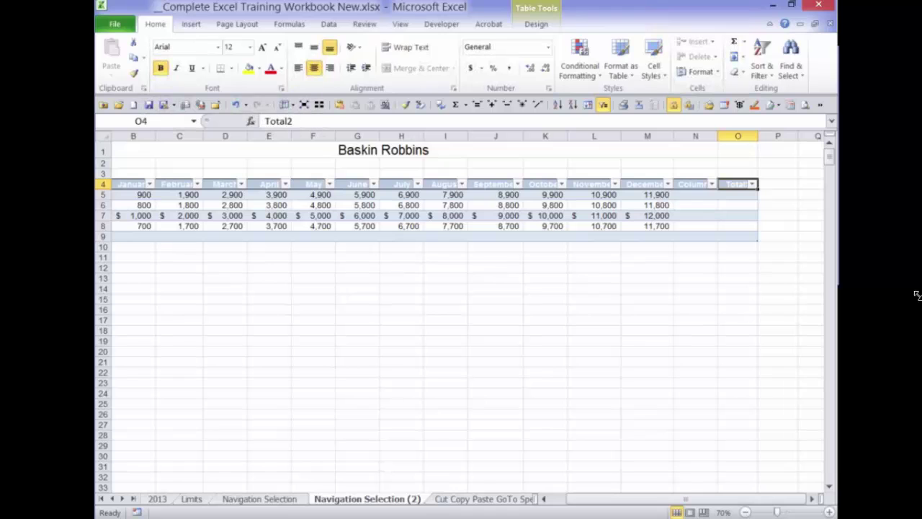
drag(756, 240, 689, 229)
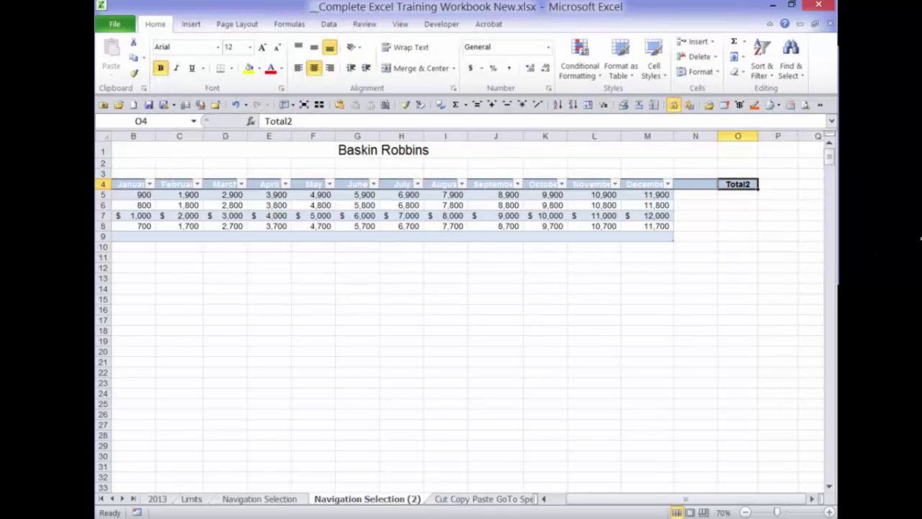
drag(920, 238, 833, 227)
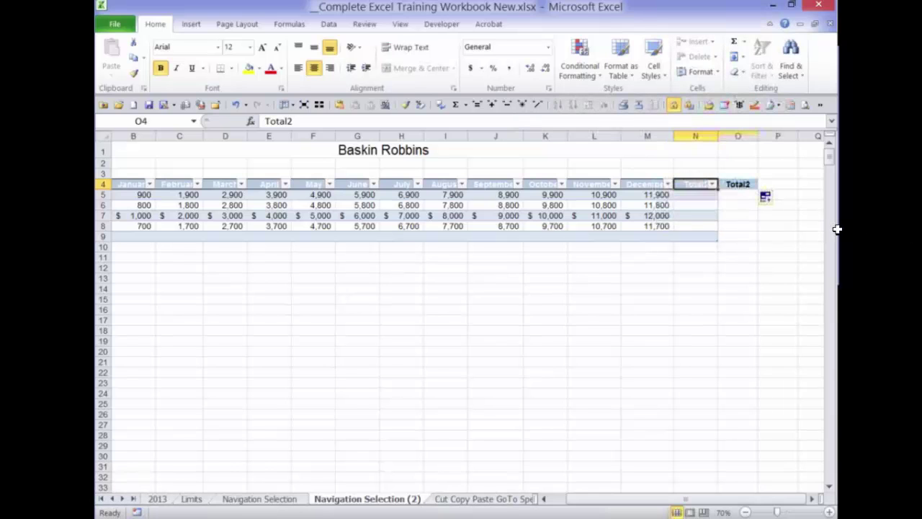
Try deleting the entire columns spanned by the Baskin Robbins title cell, and undo the deletion.
drag(695, 136, 737, 136)
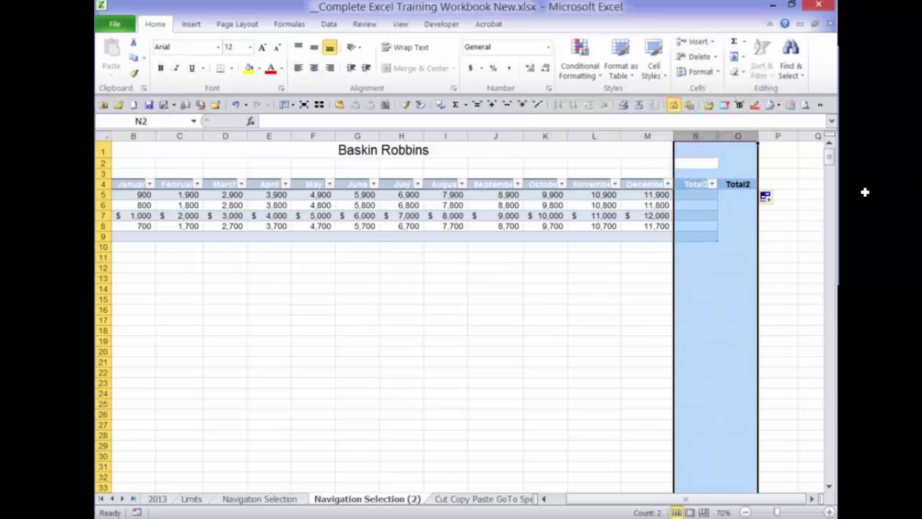
key(ctrl+Home)
key(shift+F10)
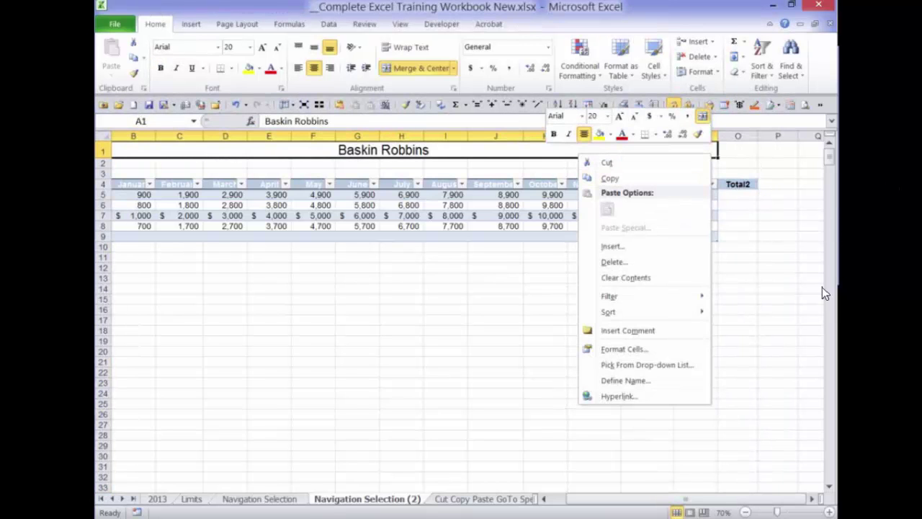
key(Down)
key(Down)
key(Down)
key(Down)
key(Return)
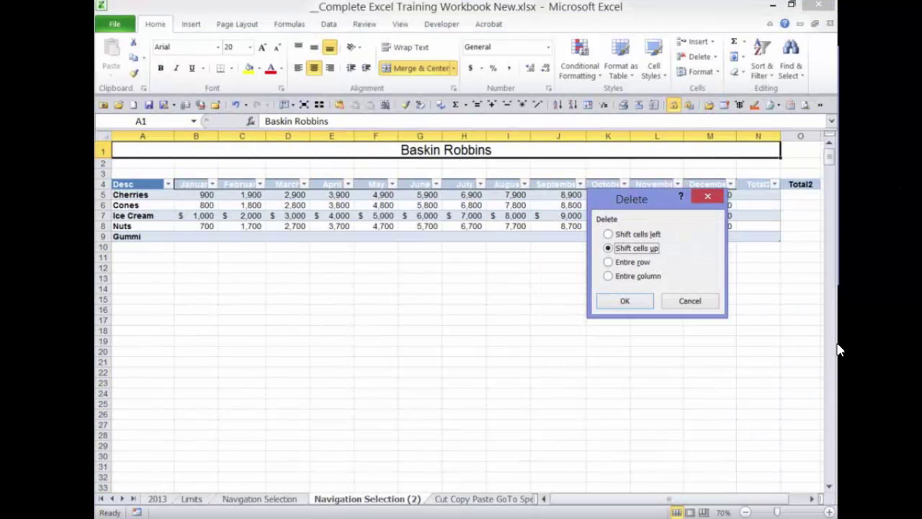
key(alt+c)
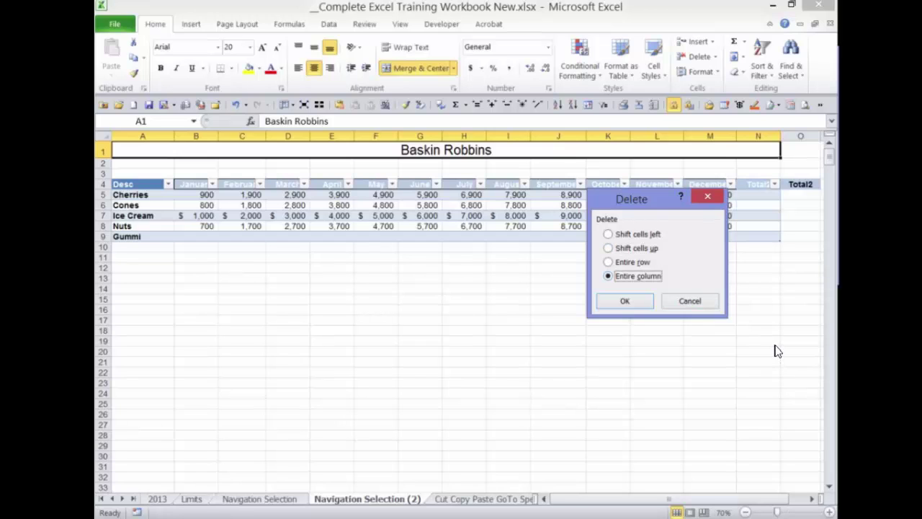
key(Return)
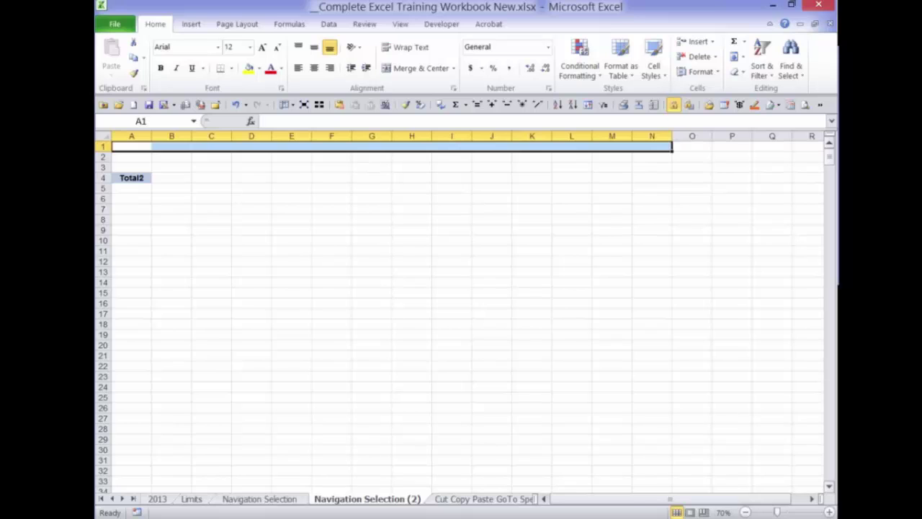
key(ctrl+z)
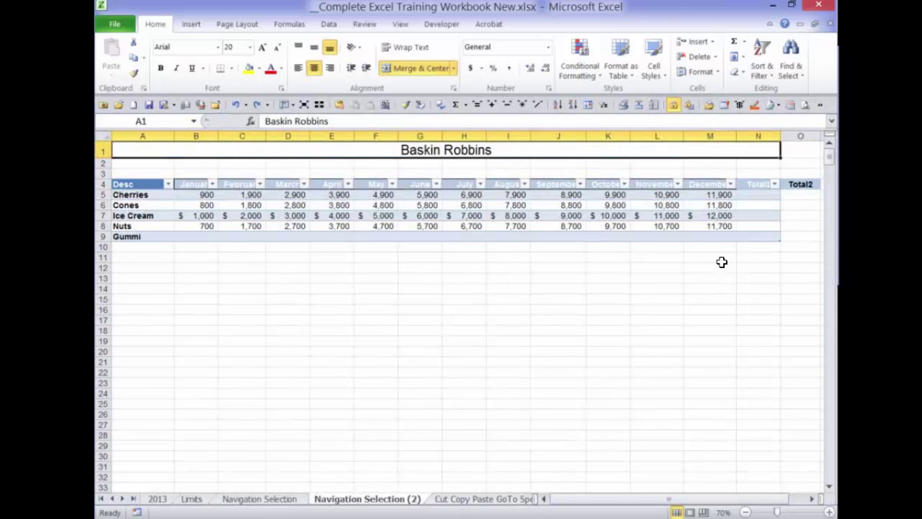
key(ctrl+z)
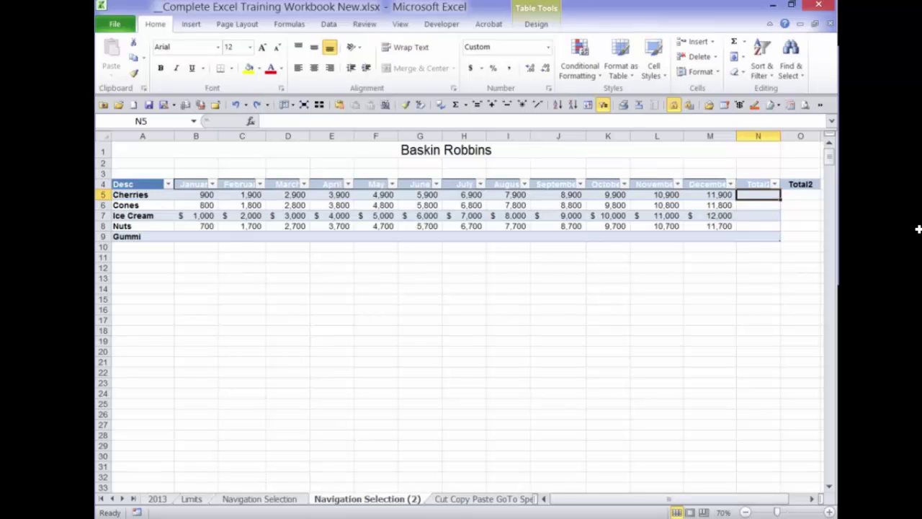
text(=sum)
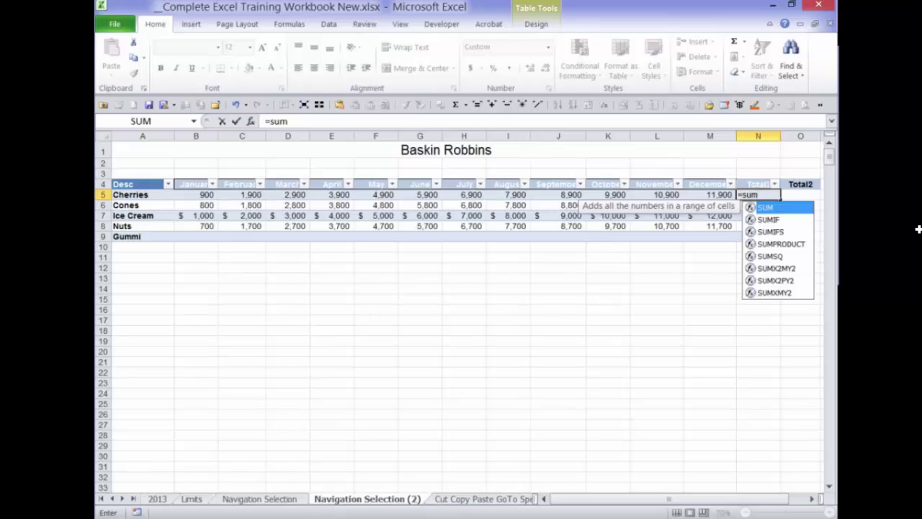
key(Escape)
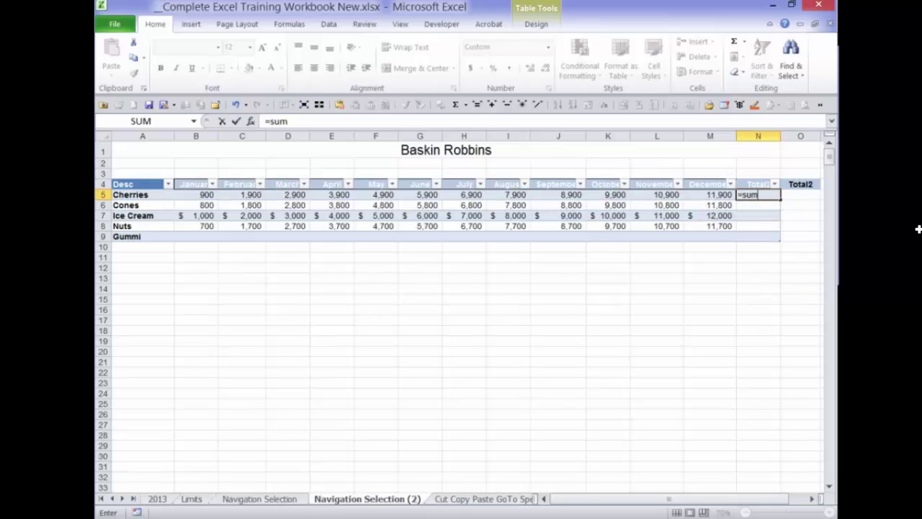
key(Escape)
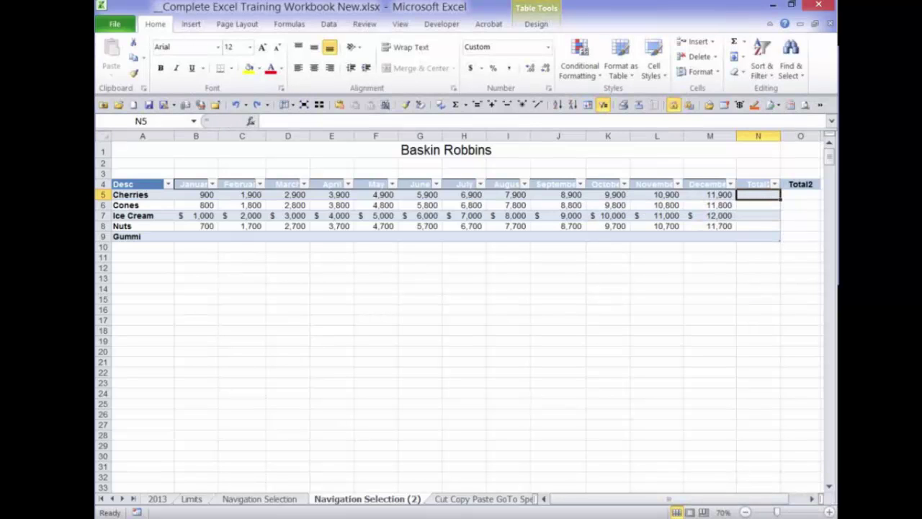
Enter an AutoSum of January through December for the Cherries row in cell N5.
click(893, 63)
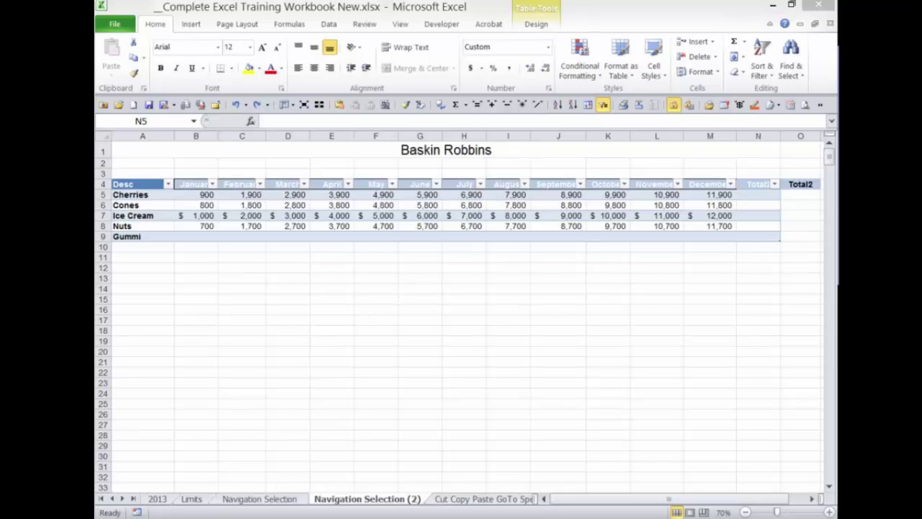
click(914, 247)
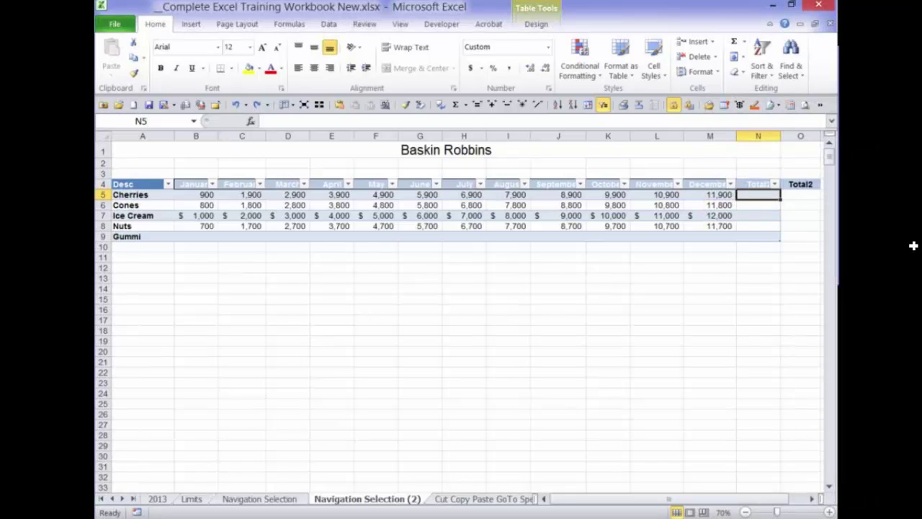
key(alt+equal)
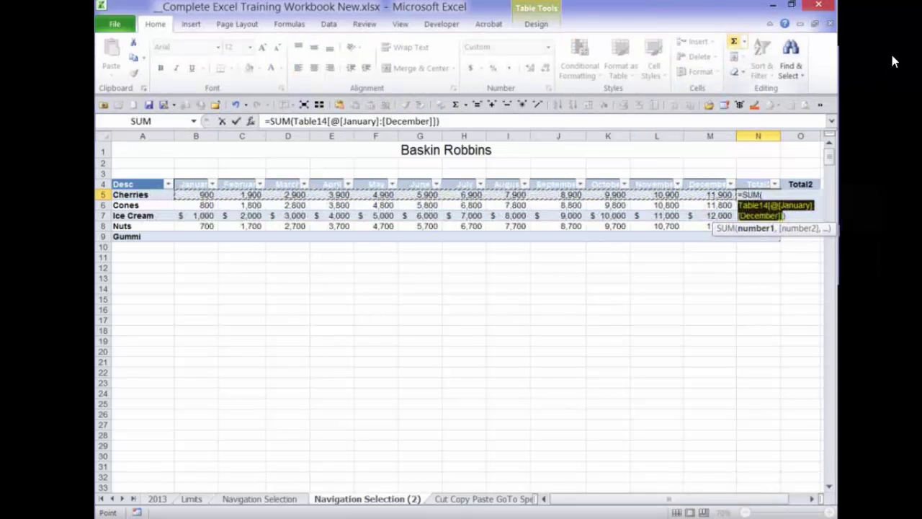
key(Return)
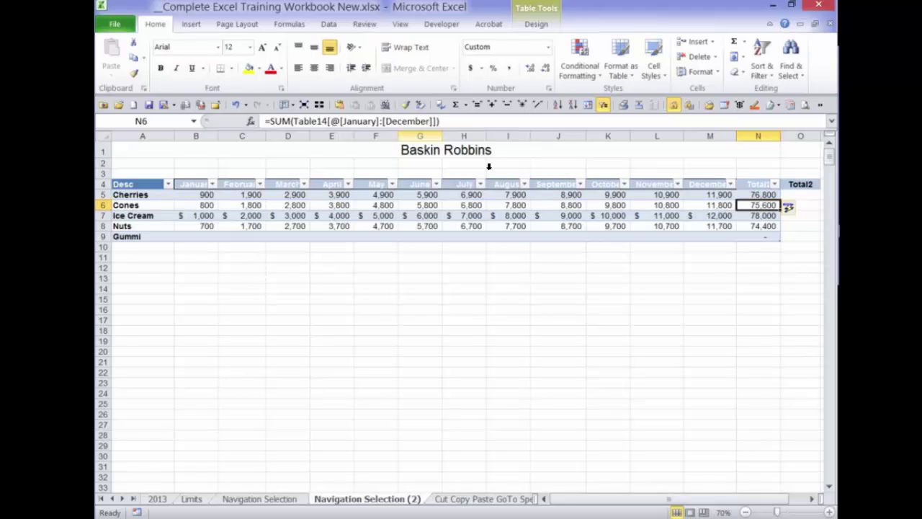
Turn on the Total Row option for the table.
scroll(640, 48, down, 9)
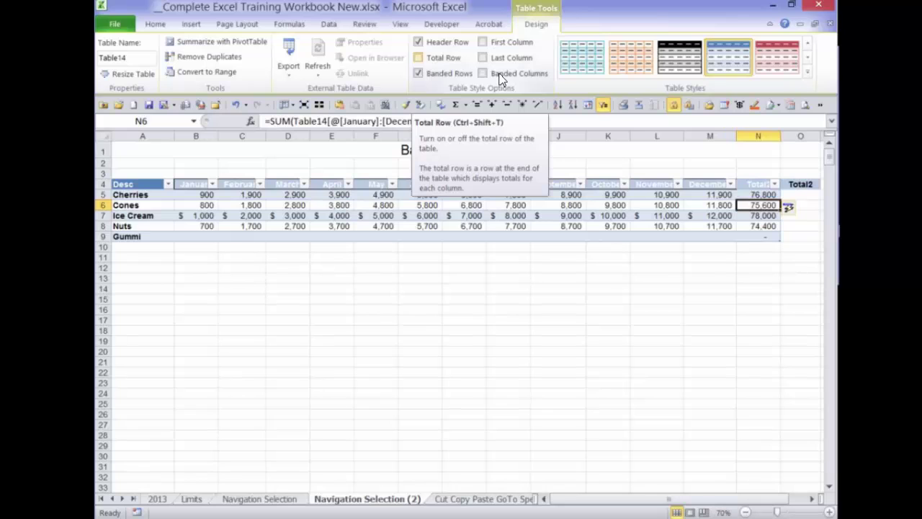
key(ctrl+shift+t)
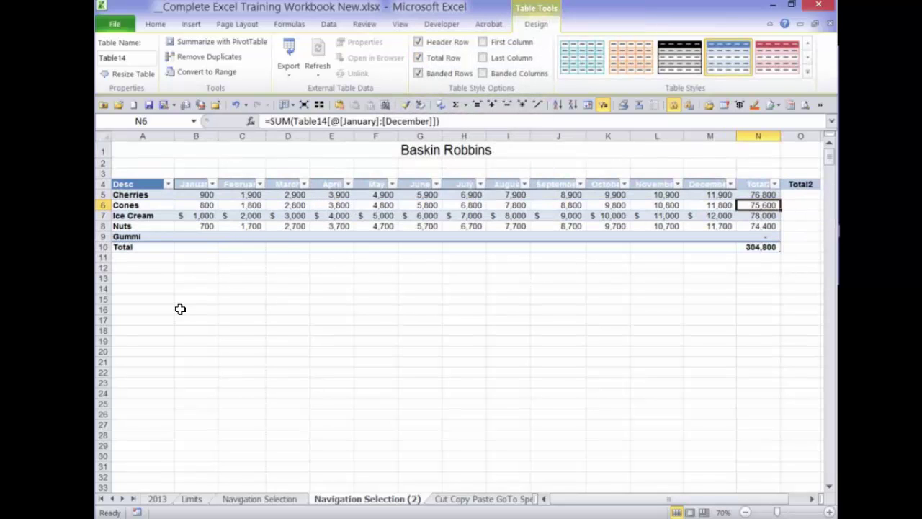
Set the total row's January cell B10 to Sum and copy that formula across through the December column.
key(ctrl+Down)
key(ctrl+Left)
key(Right)
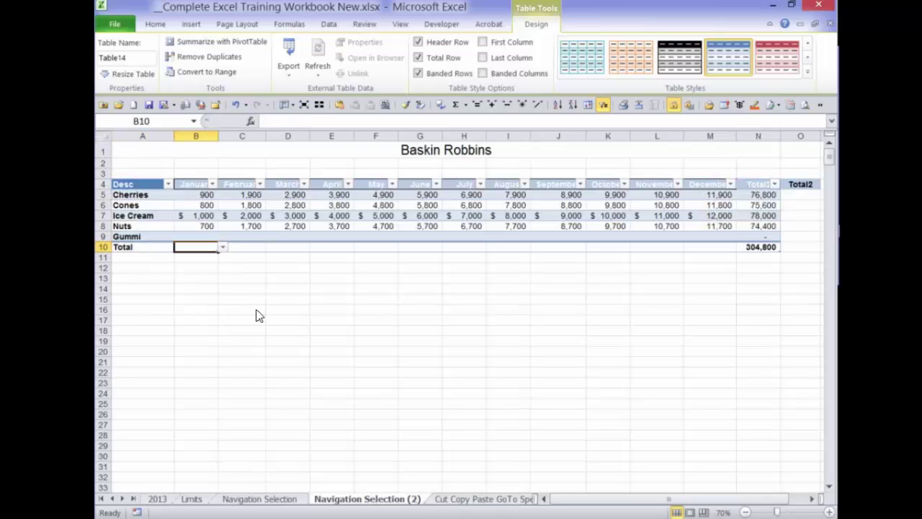
key(alt+Down)
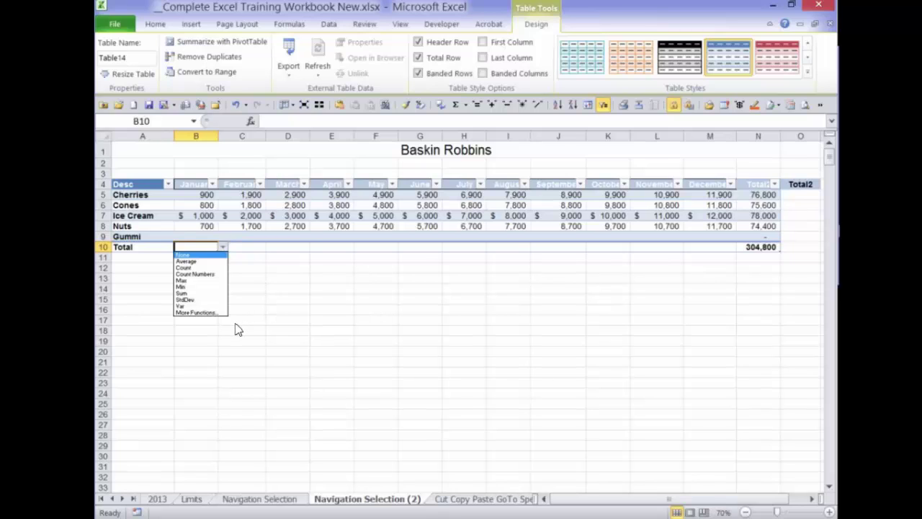
key(Down)
key(Down)
key(Down)
key(Down)
key(Down)
key(Down)
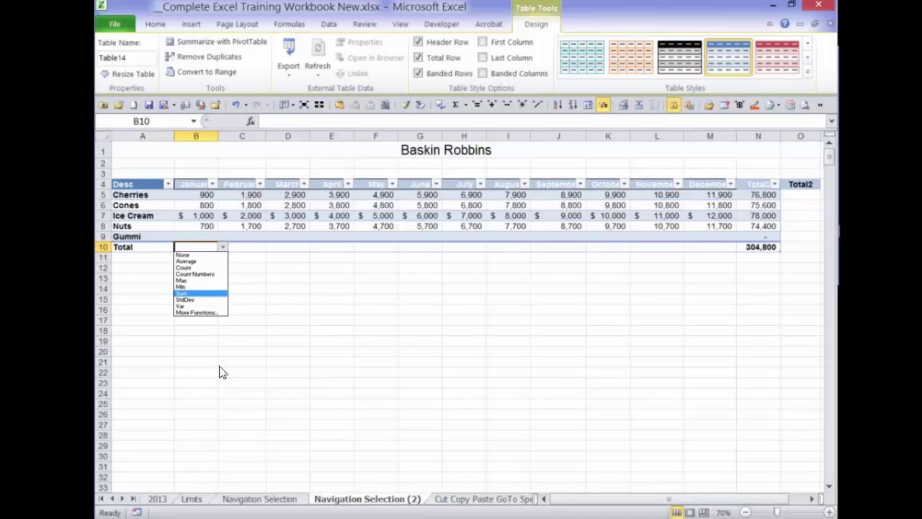
key(Up)
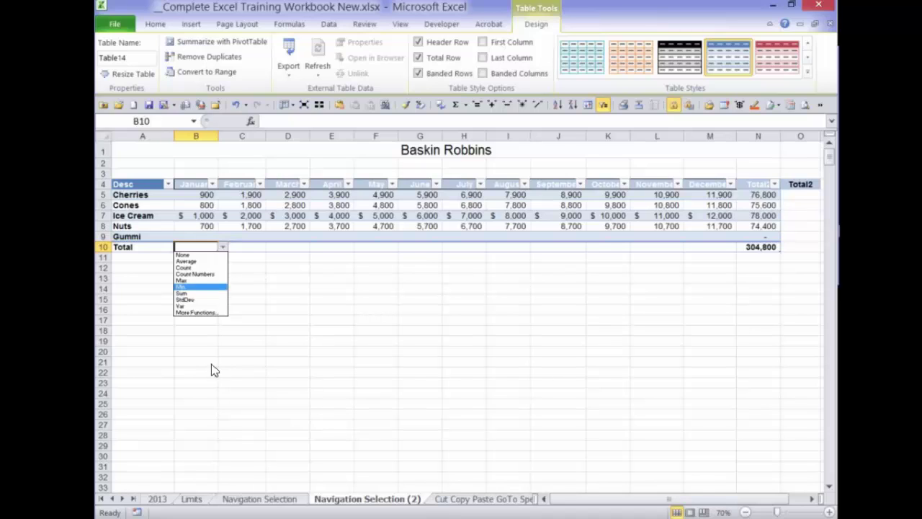
key(Down)
key(Return)
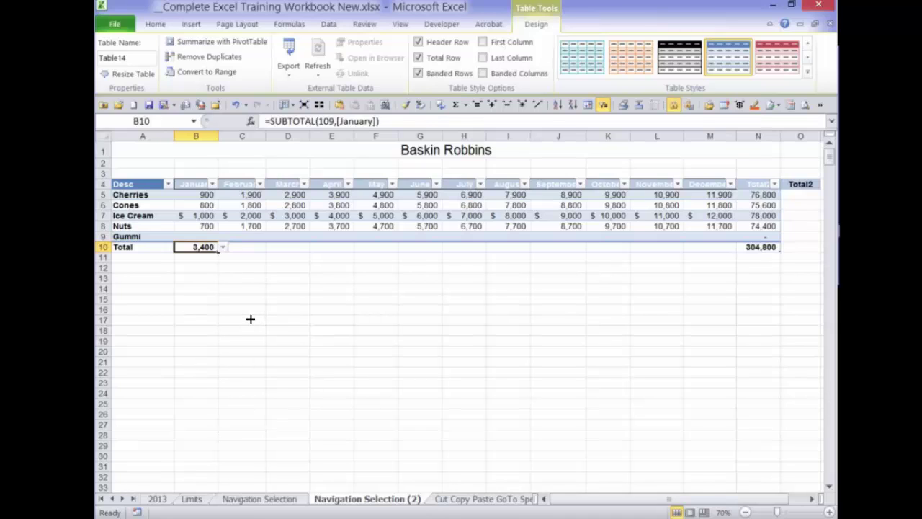
drag(250, 317, 893, 319)
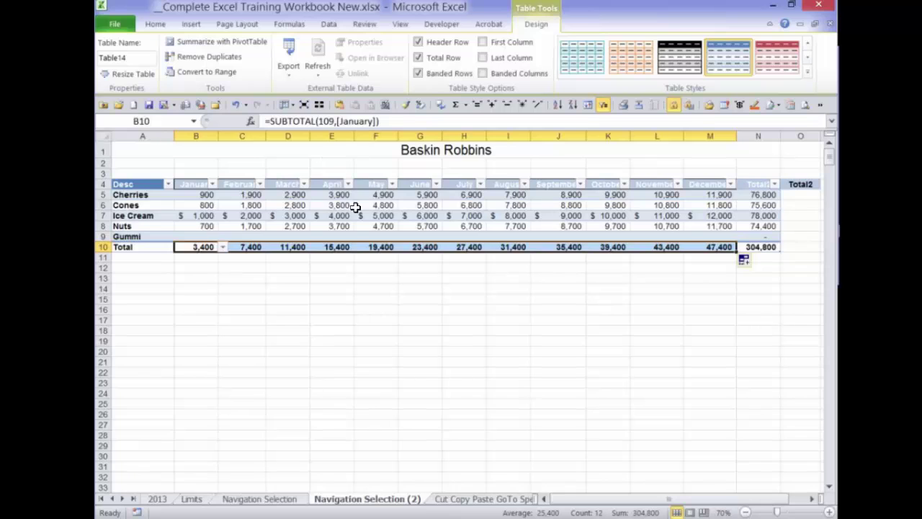
Set the summary function of the January total in B10 to Average.
key(shift+BackSpace)
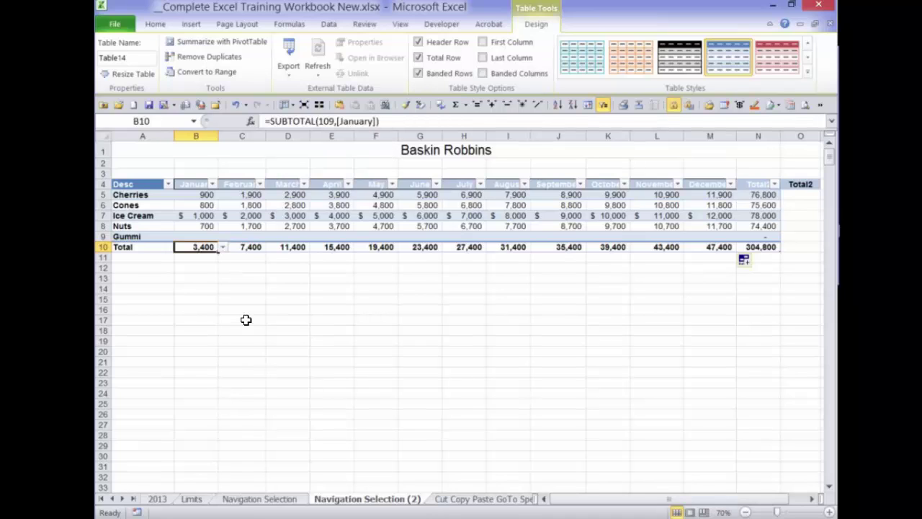
key(alt+Down)
key(Up)
key(Up)
key(Up)
key(Up)
key(Up)
key(Up)
key(Down)
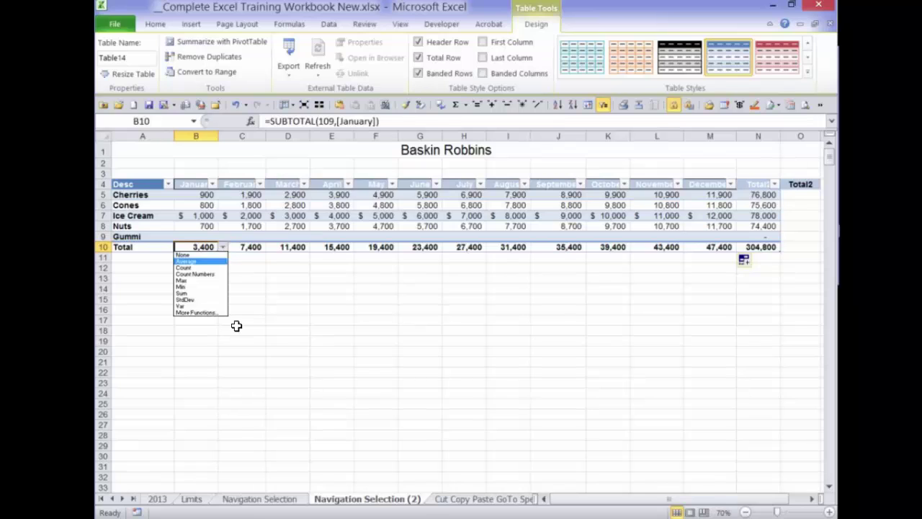
key(Return)
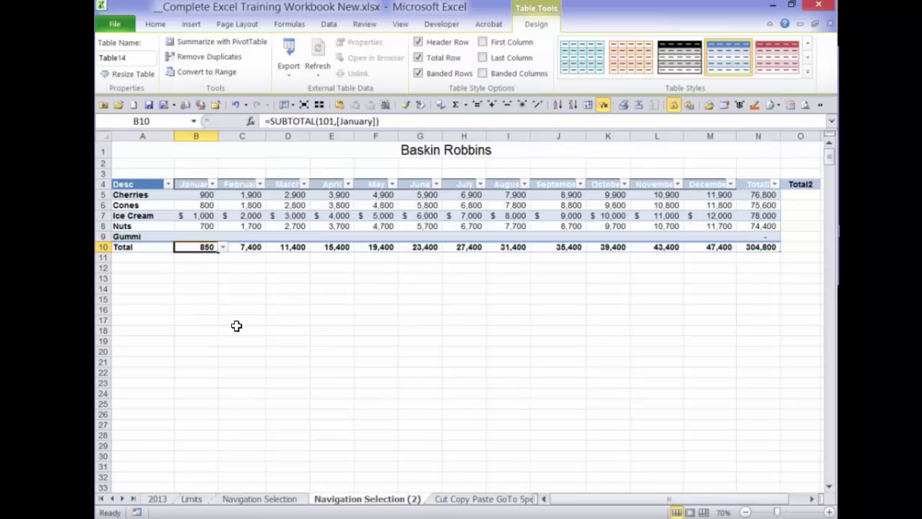
Change the January total's summary function in B10 to Count Numbers.
key(alt+Down)
key(Down)
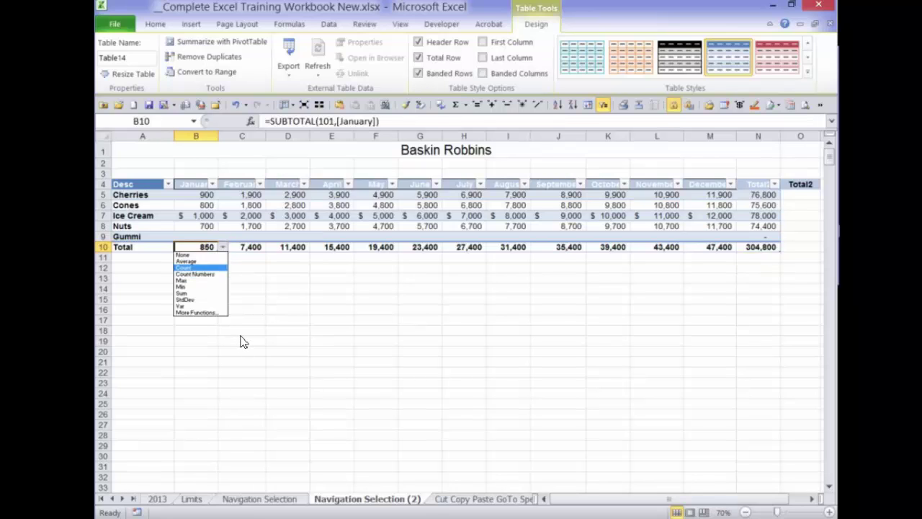
key(Return)
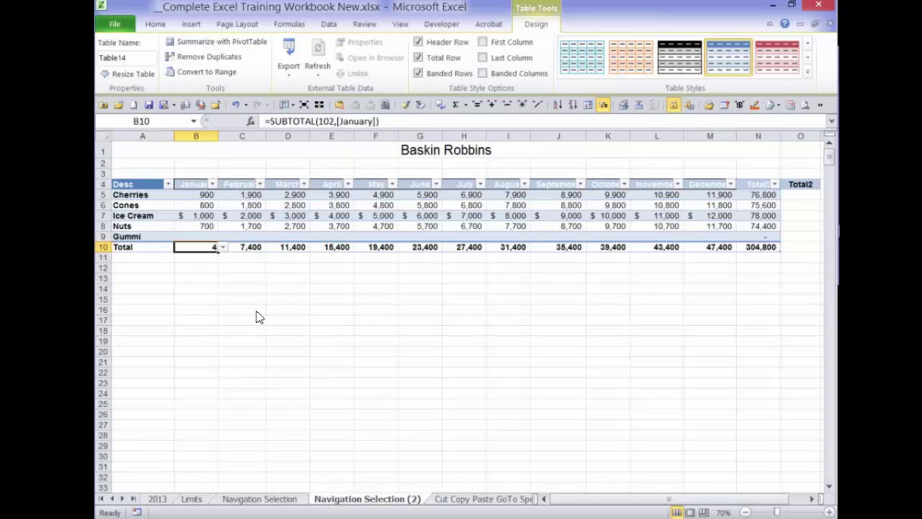
Set the summary function of the January total in B10 to Sum.
key(alt+Down)
key(Up)
key(Down)
key(Down)
key(Down)
key(Down)
key(Down)
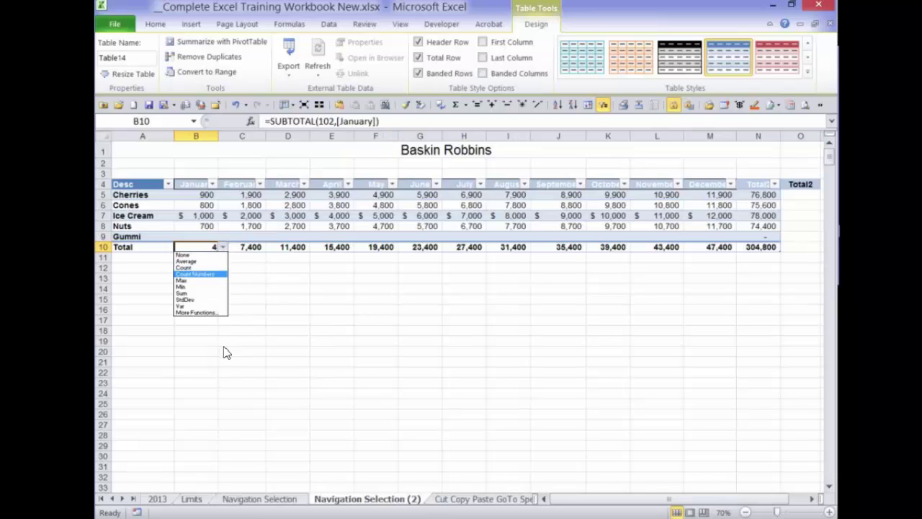
key(Return)
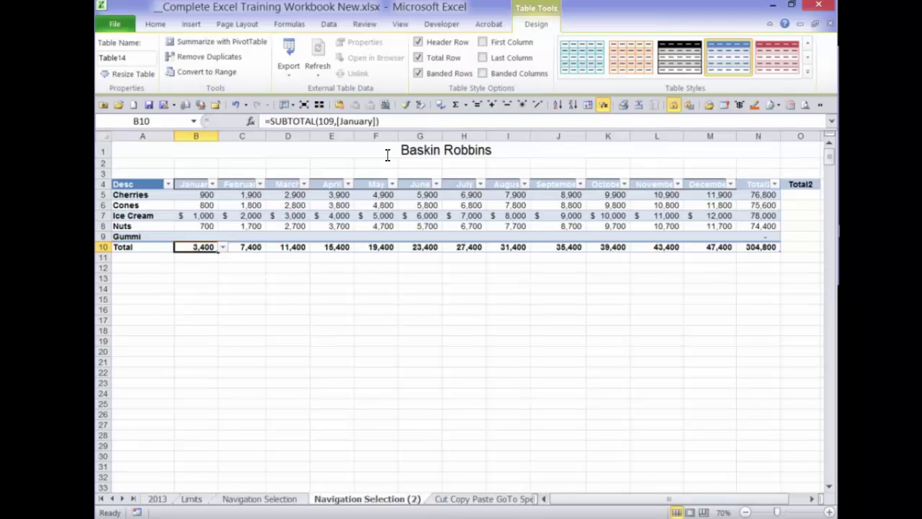
Examine the function number in the January total's SUBTOTAL formula in B10, leaving the formula as it is.
drag(329, 121, 324, 121)
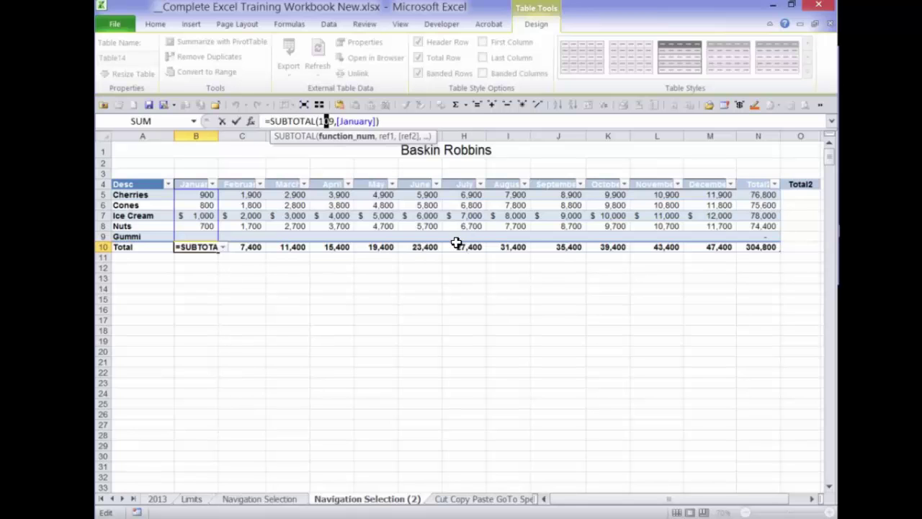
key(ctrl+Return)
drag(331, 362, 331, 372)
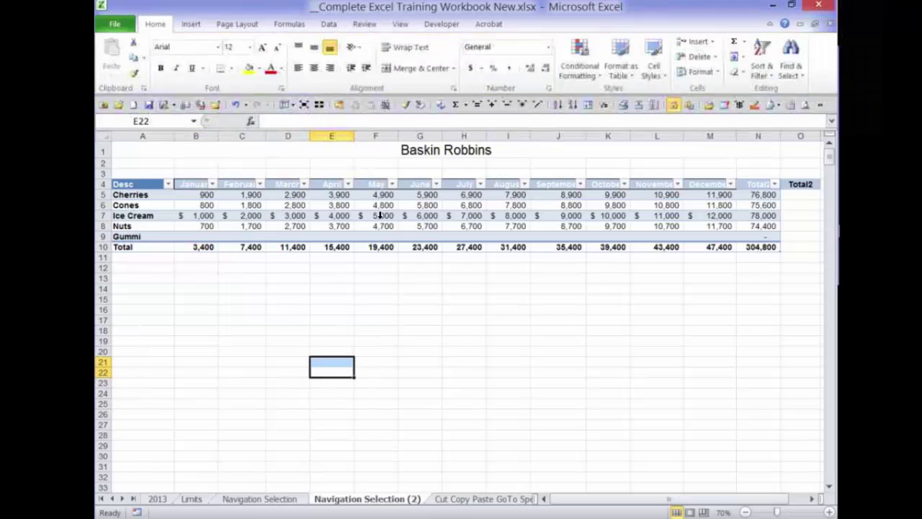
Hide the Ice Cream row, row 7, of the table.
key(ctrl+z)
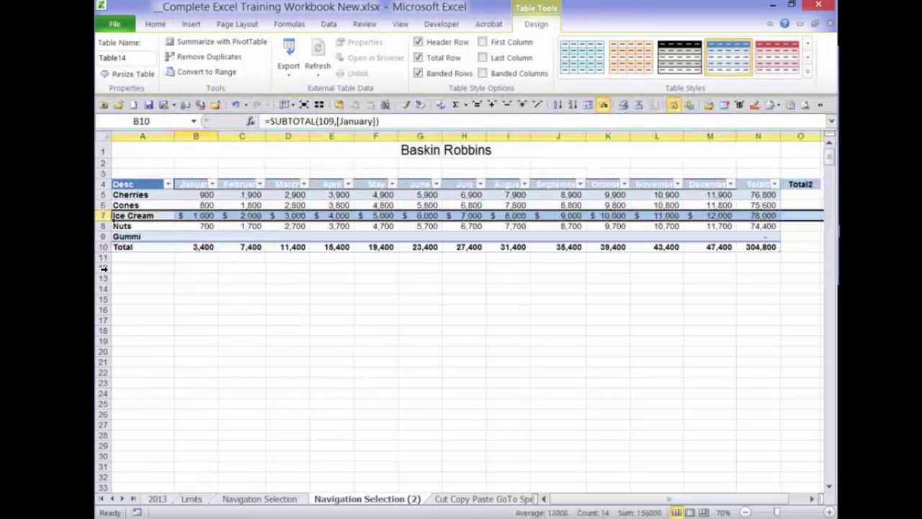
key(shift+space)
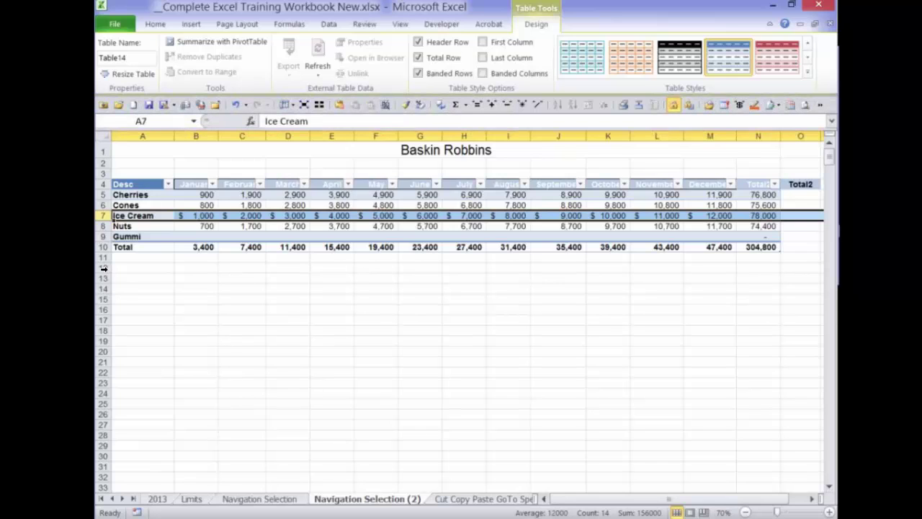
key(shift+F10)
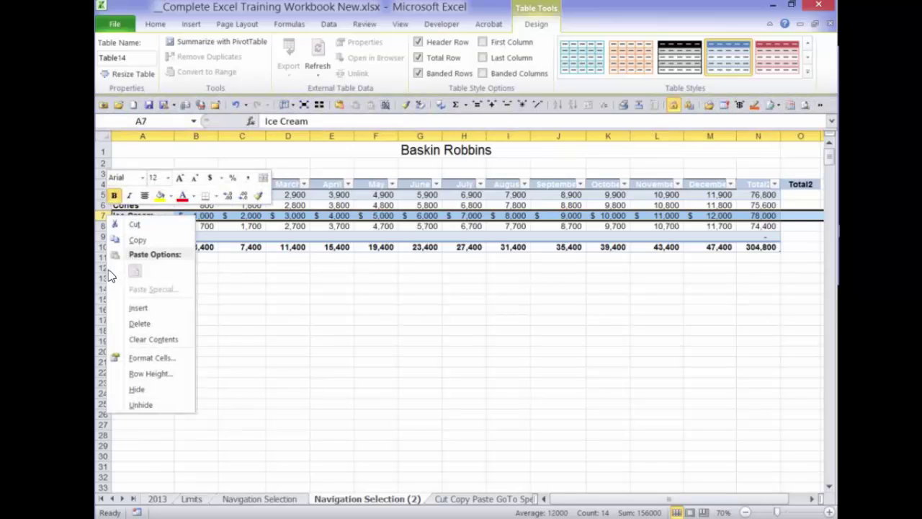
key(Down)
key(Down)
key(Down)
key(Down)
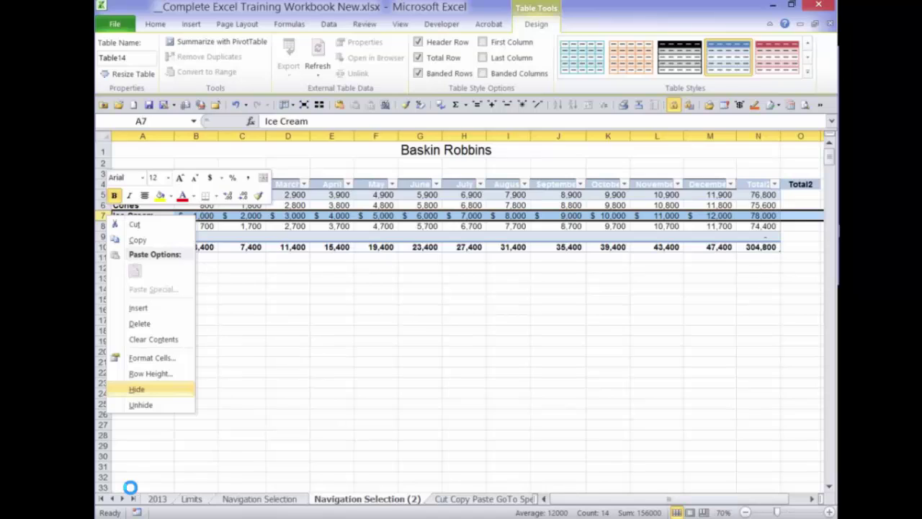
key(Return)
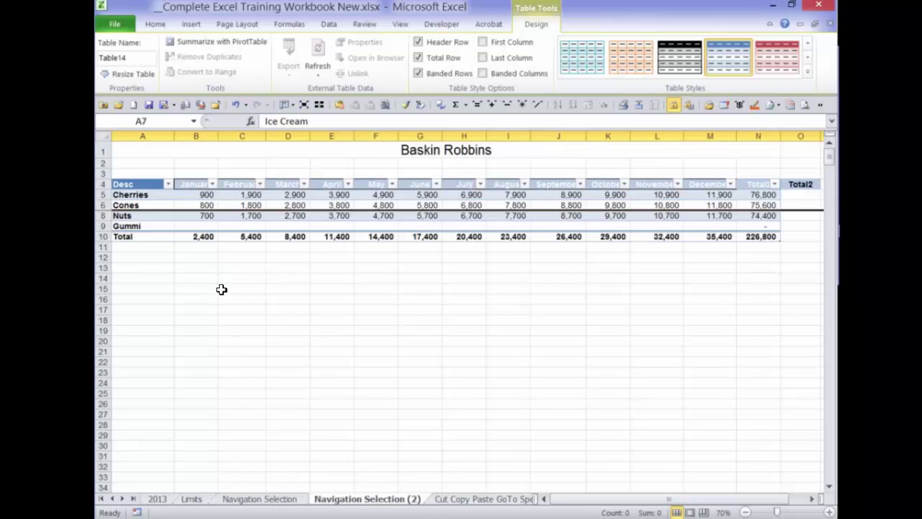
Try function number 9 in the January total's SUBTOTAL formula in B10 and undo the change.
click(197, 237)
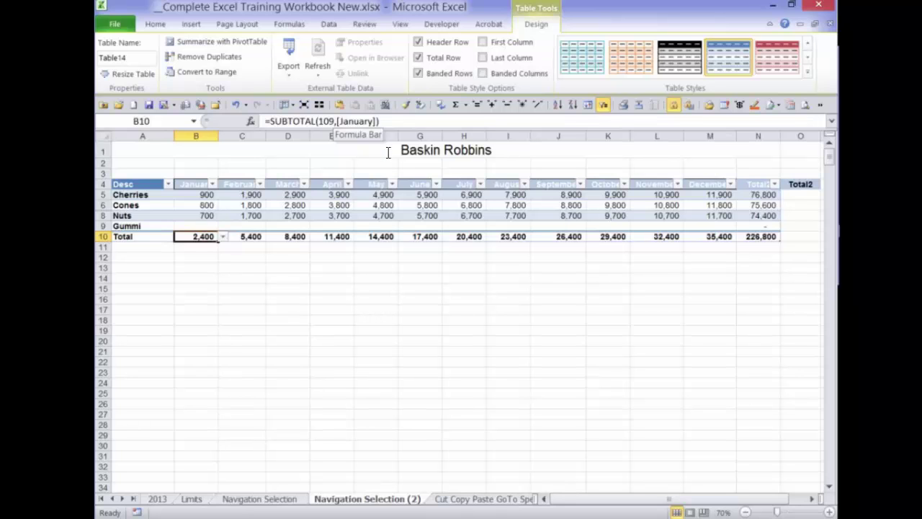
key(F2)
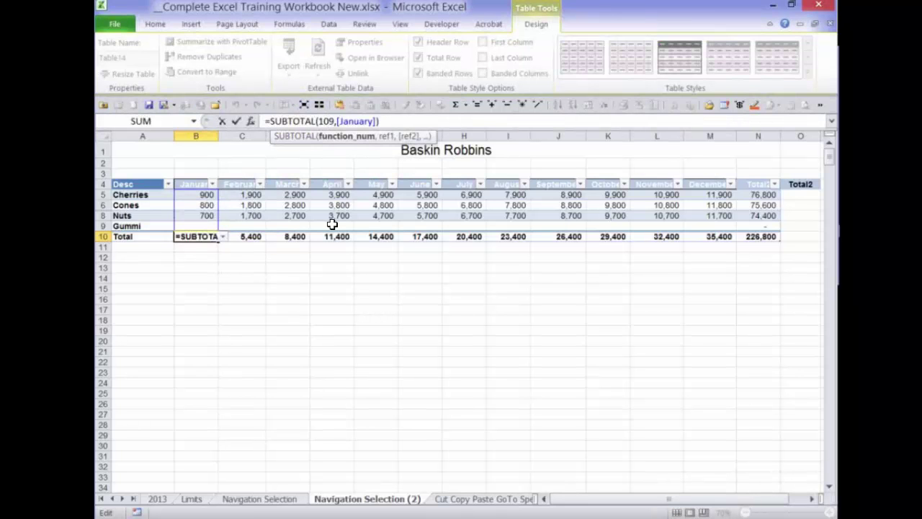
key(BackSpace)
key(BackSpace)
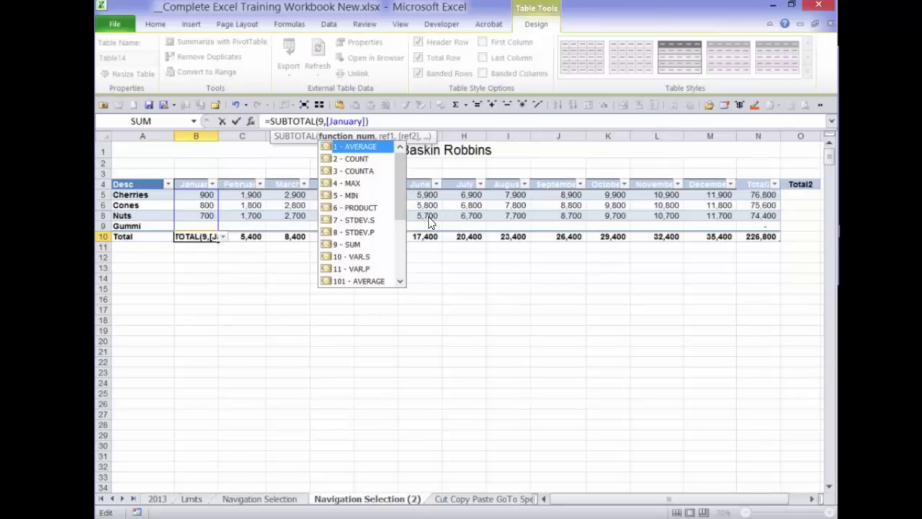
key(Return)
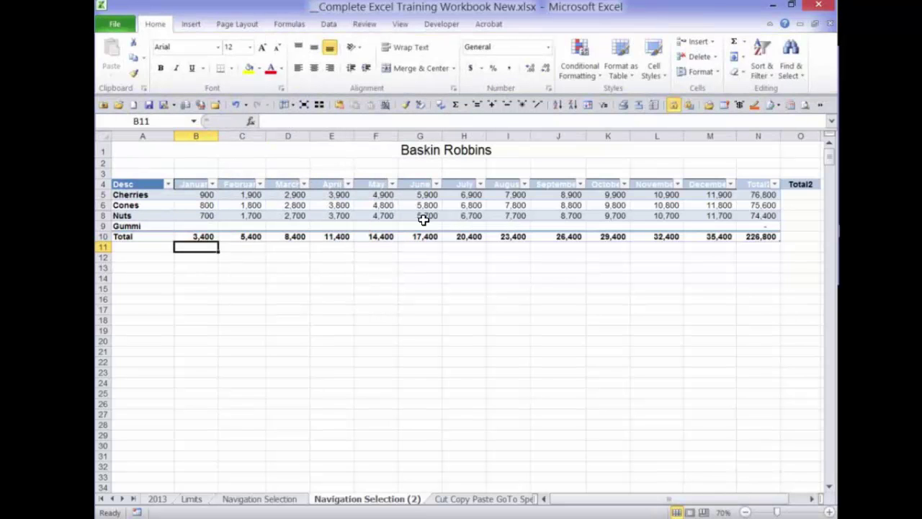
key(Up)
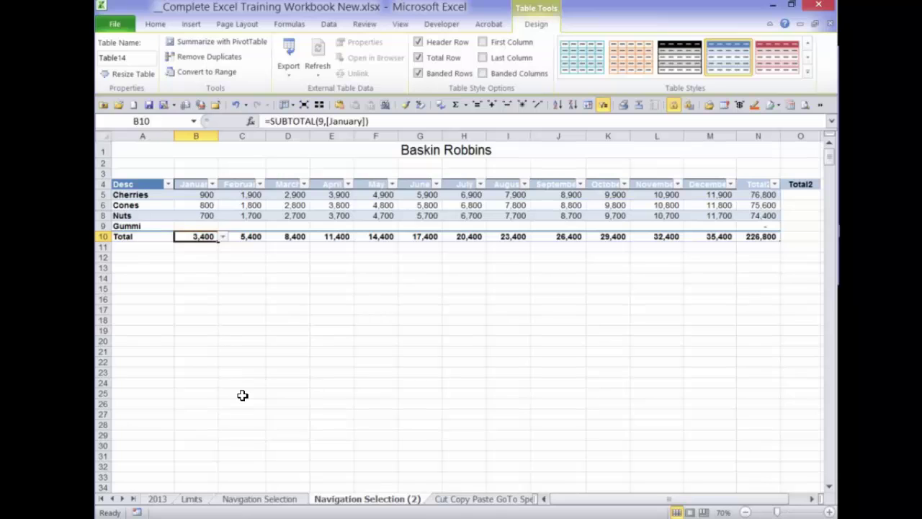
key(ctrl+z)
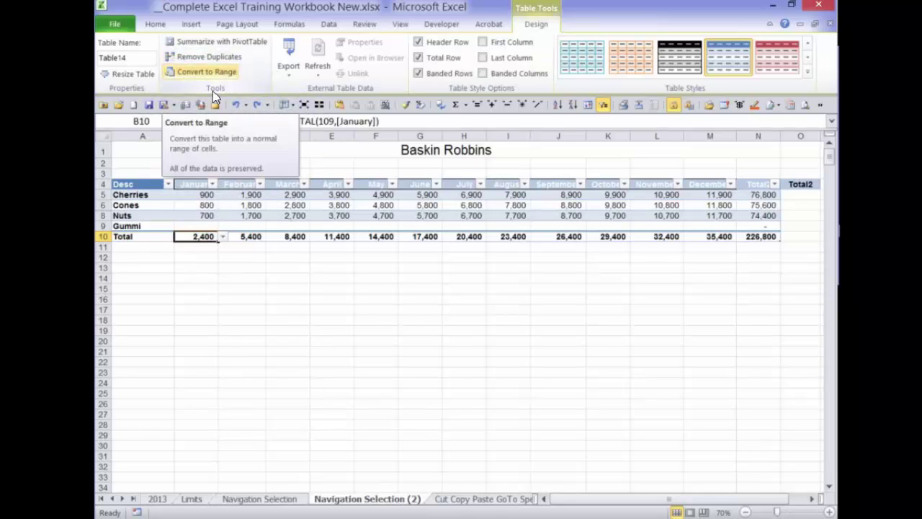
Convert the table to a normal range of cells and undo the conversion.
click(206, 72)
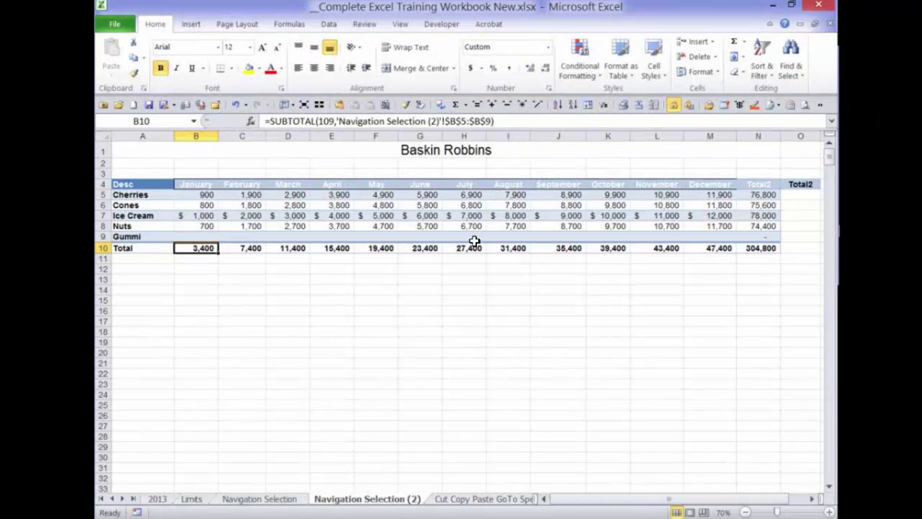
click(245, 206)
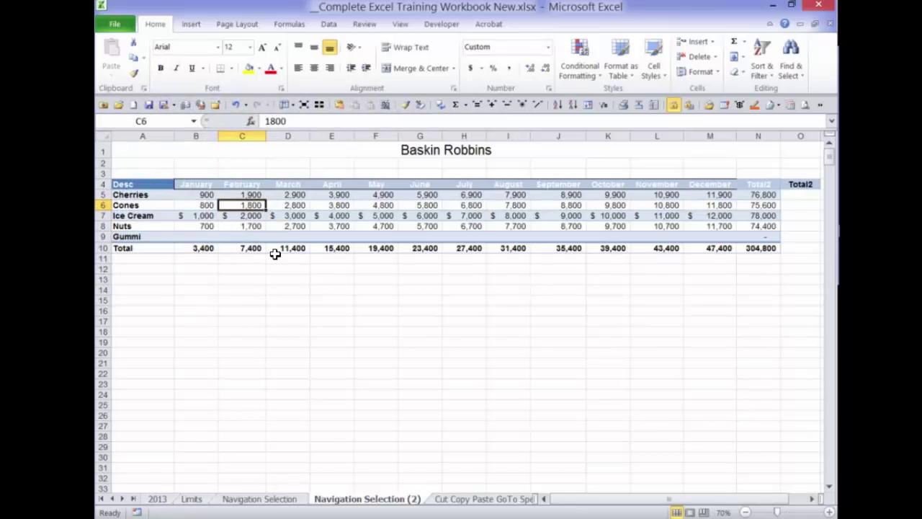
key(ctrl+z)
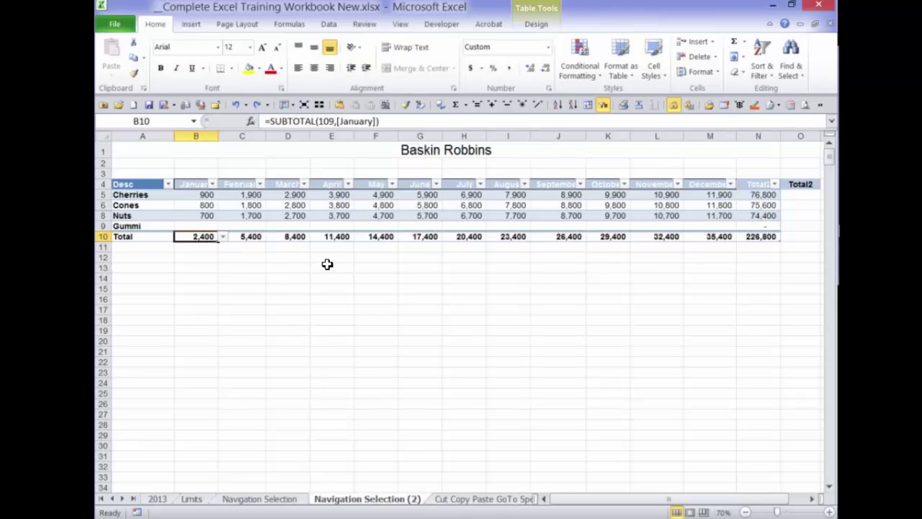
key(ctrl+z)
Try the table style with Banded Rows off and with First Column and Banded Columns on, and restore only Banded Rows.
click(537, 24)
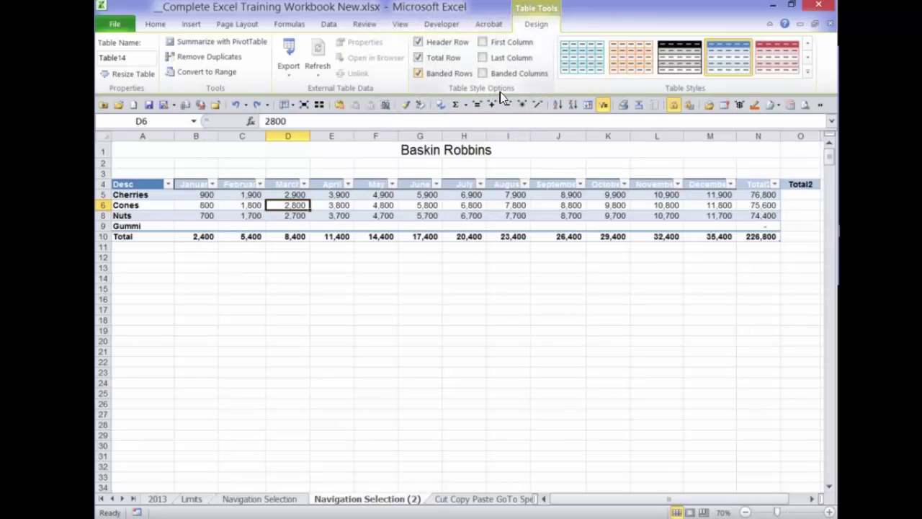
click(440, 73)
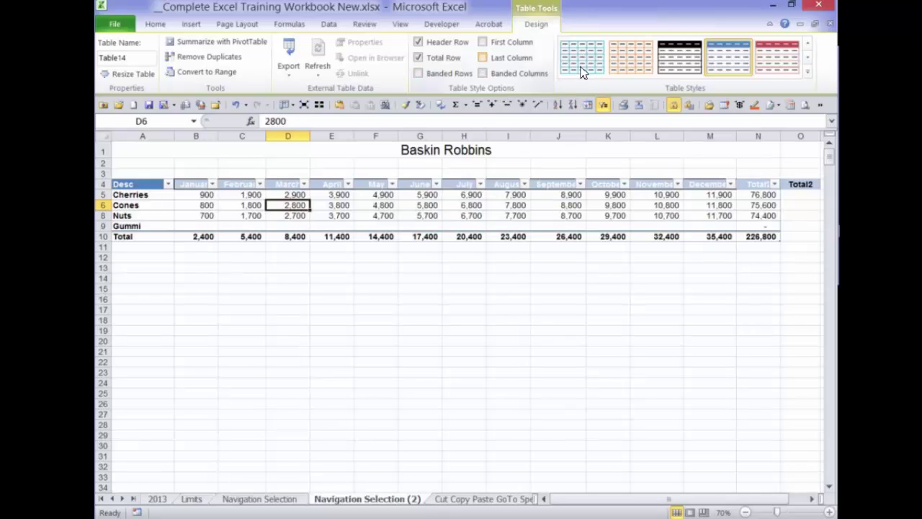
click(482, 42)
click(483, 42)
click(483, 73)
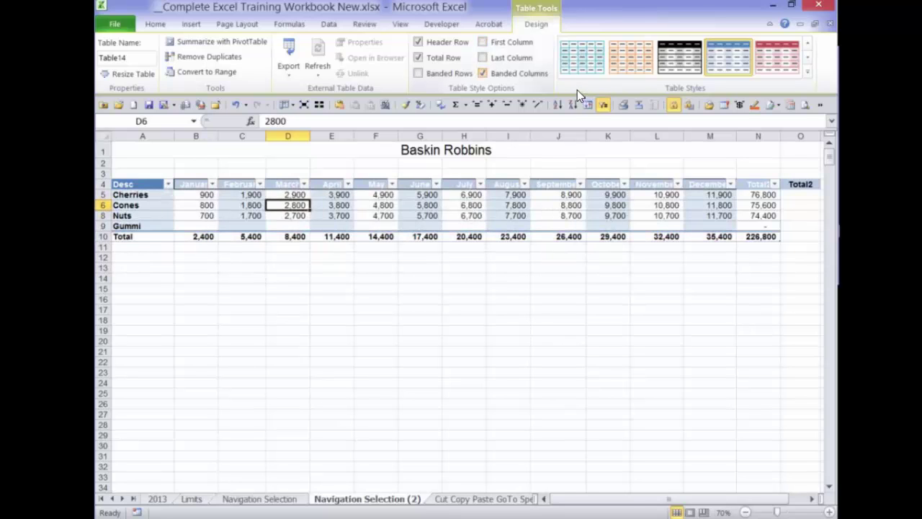
click(483, 74)
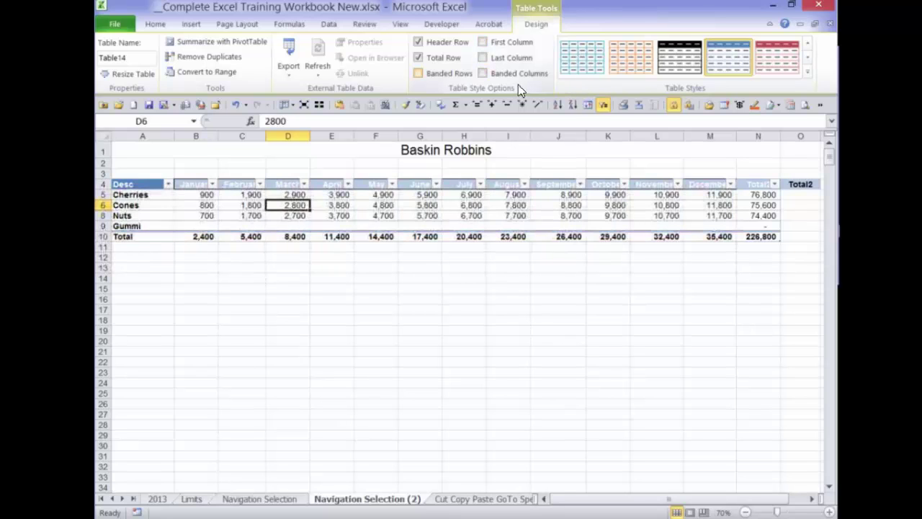
click(418, 74)
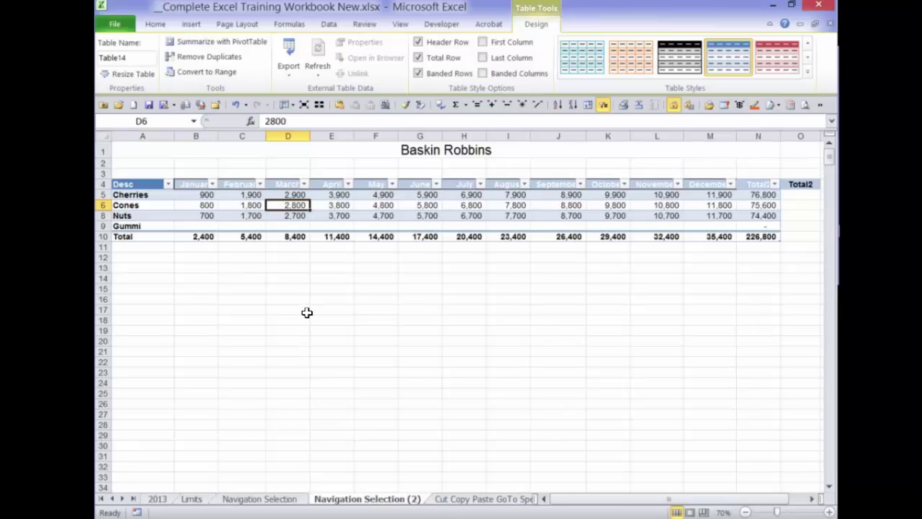
click(123, 499)
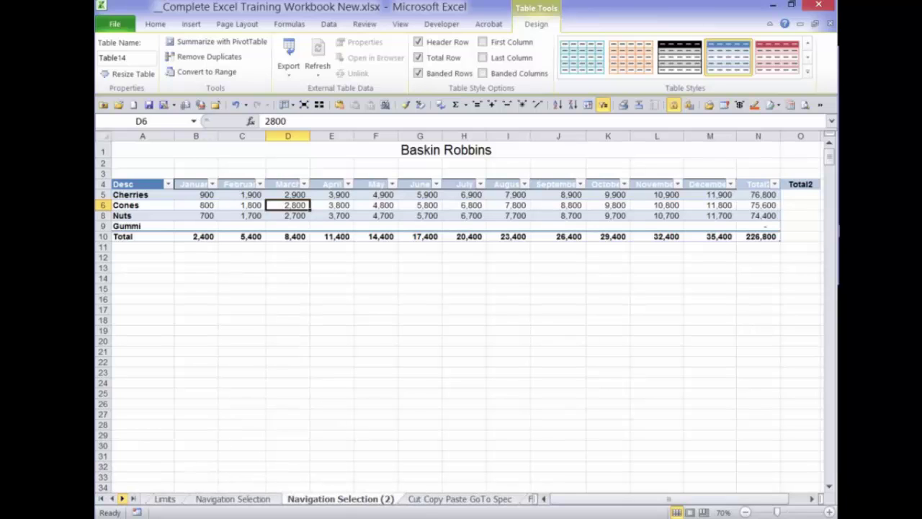
click(123, 499)
click(123, 499)
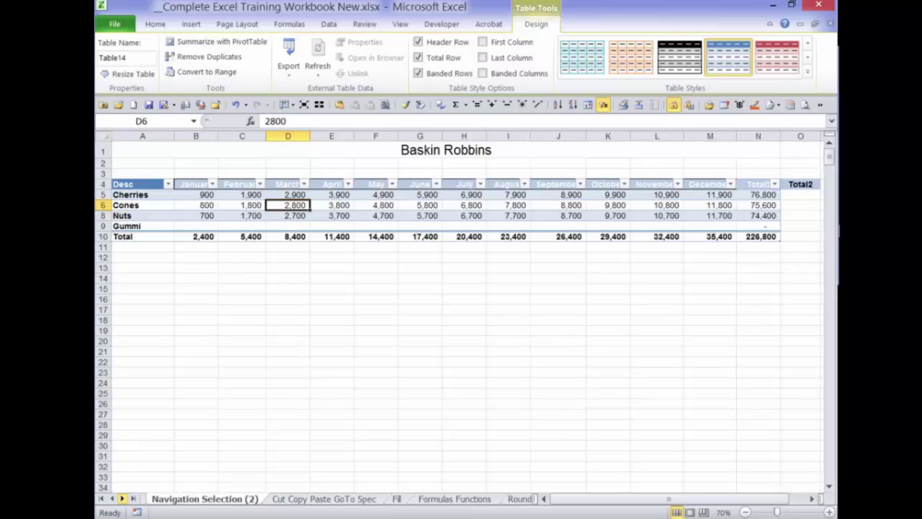
click(122, 499)
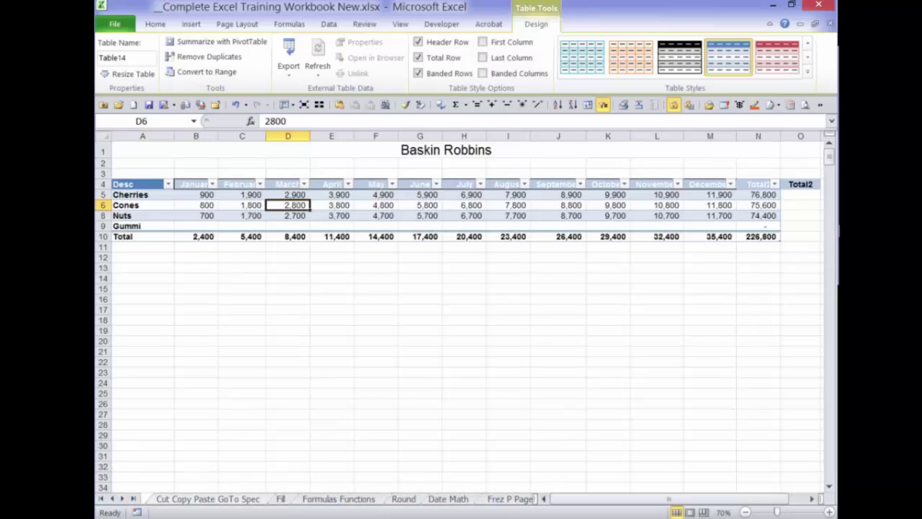
click(256, 502)
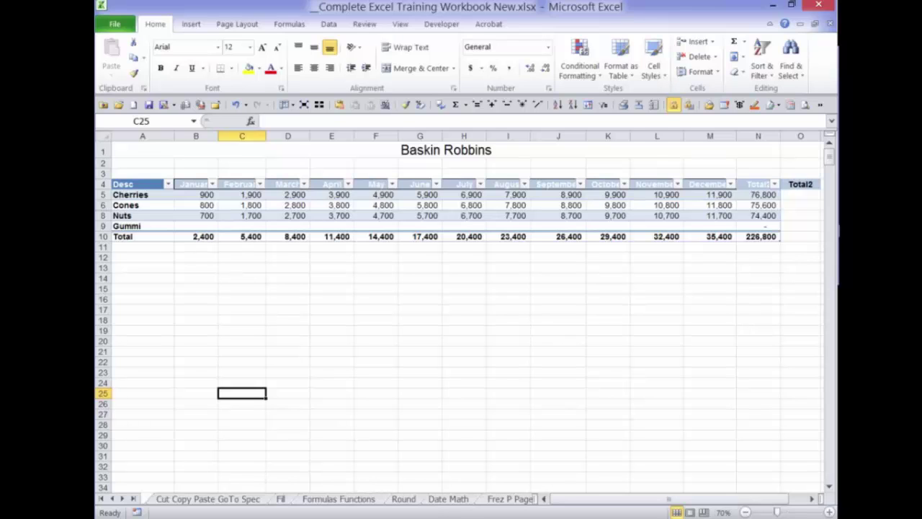
Select the table from its header row through the Gummi row, A4:N9, to check its extent, and clear the selection.
key(ctrl+Up)
key(ctrl+Up)
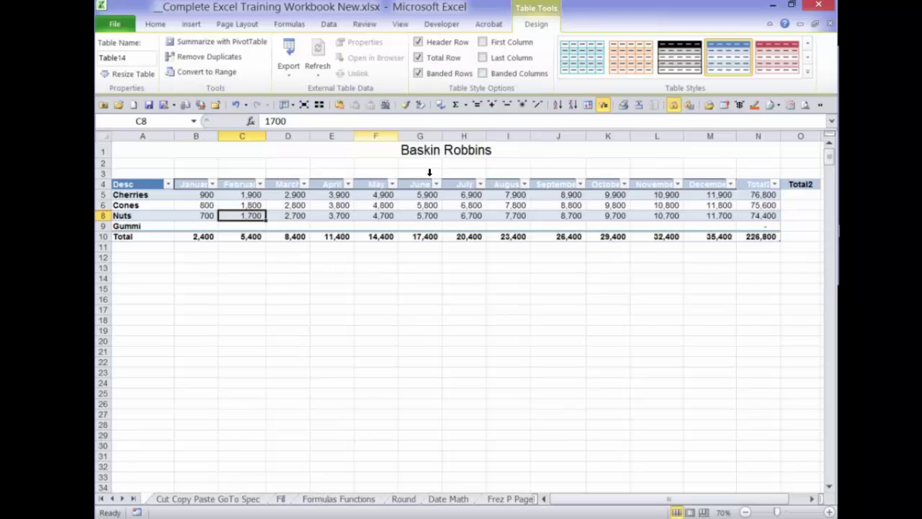
key(ctrl+Up)
key(ctrl+Left)
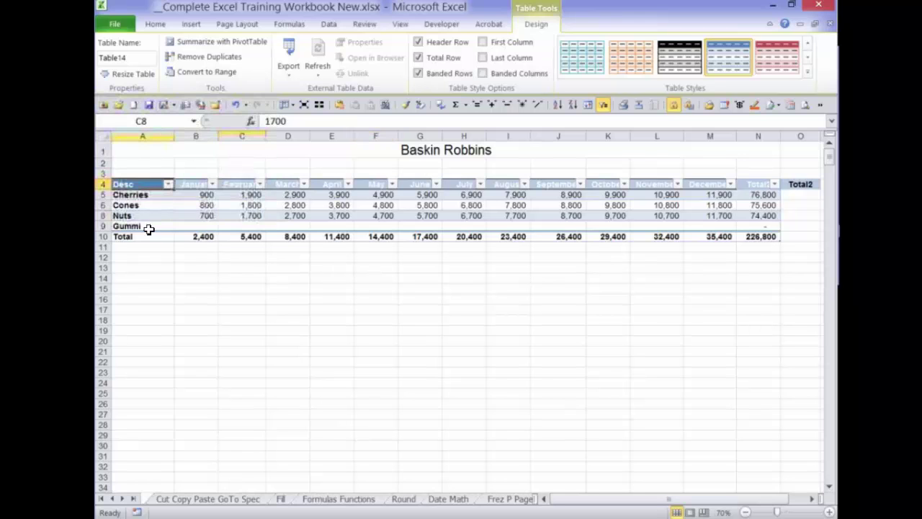
drag(148, 230, 903, 287)
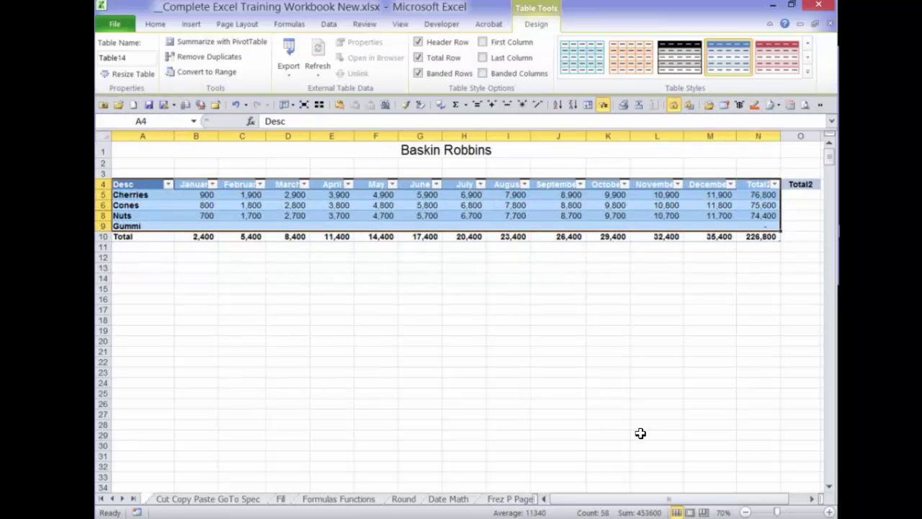
click(558, 351)
Enter 75 as the January value of the Gummi row in B9.
click(196, 226)
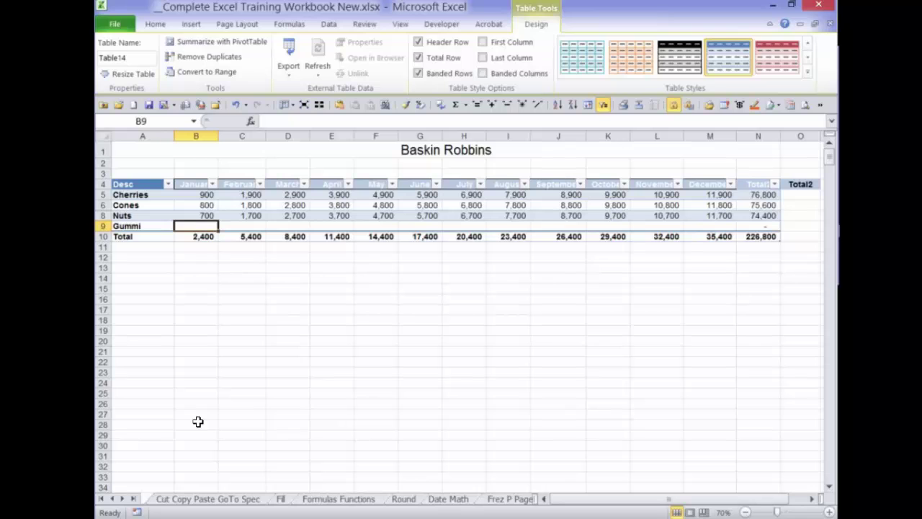
text(75)
key(Return)
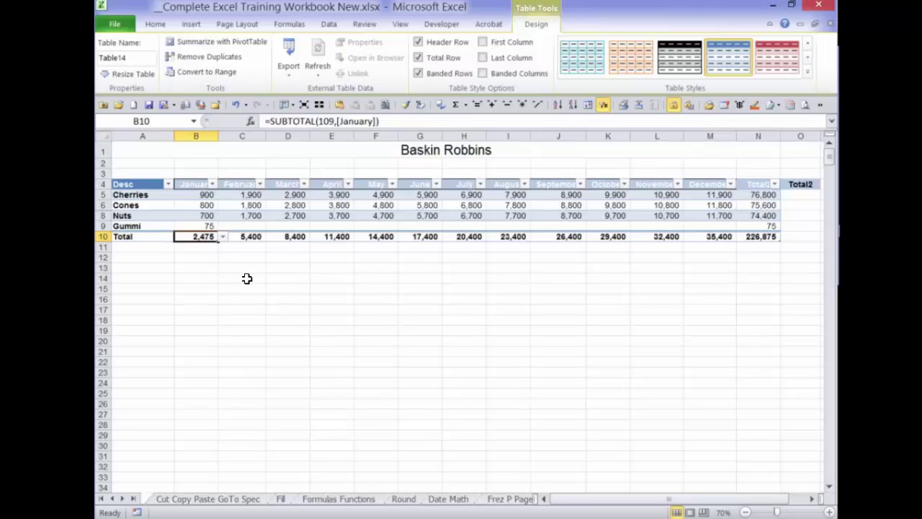
Add a new blank row to the table below the Gummi row, starting from its last cell N9.
key(Up)
key(Right)
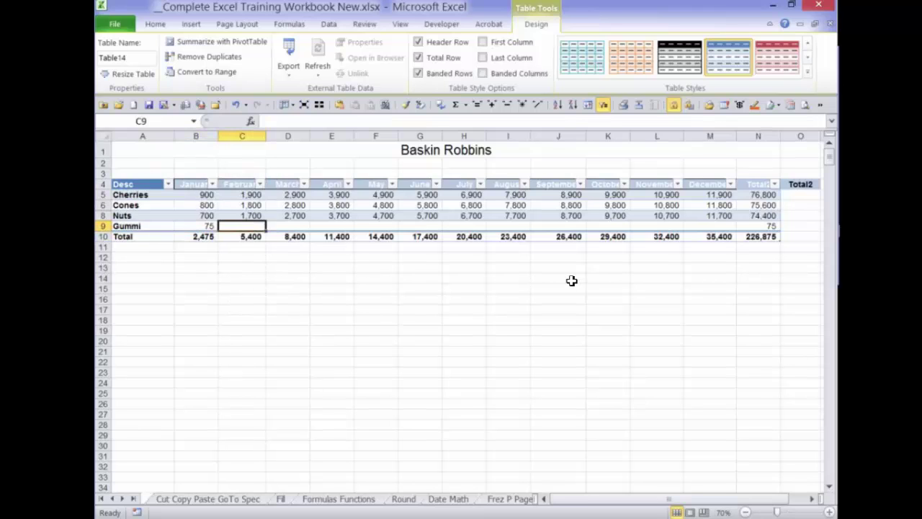
key(ctrl+Right)
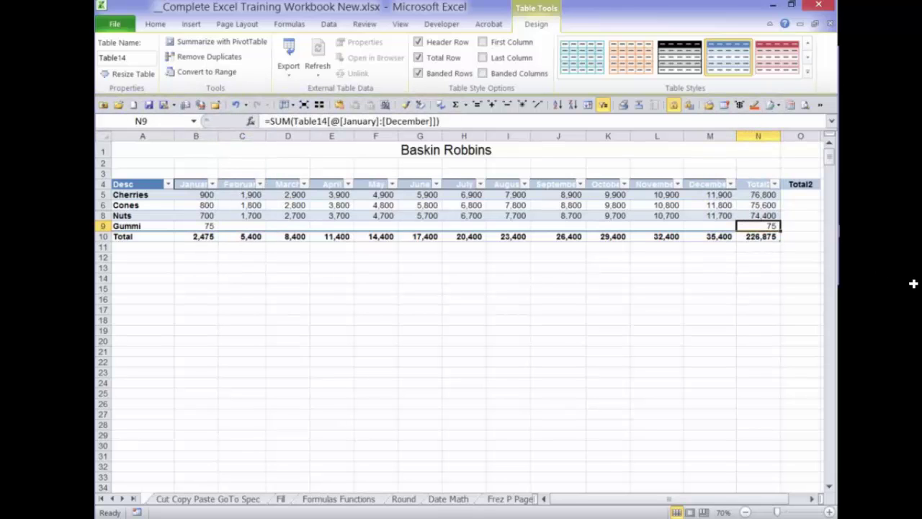
key(Tab)
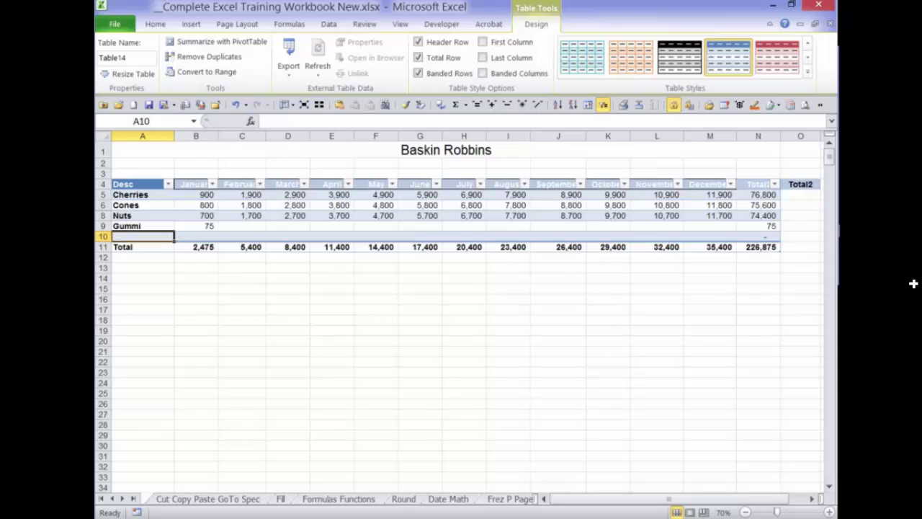
Enter Whip as the description in A10 with a January value of 10, and check the table's grand total in N11.
text(Whip)
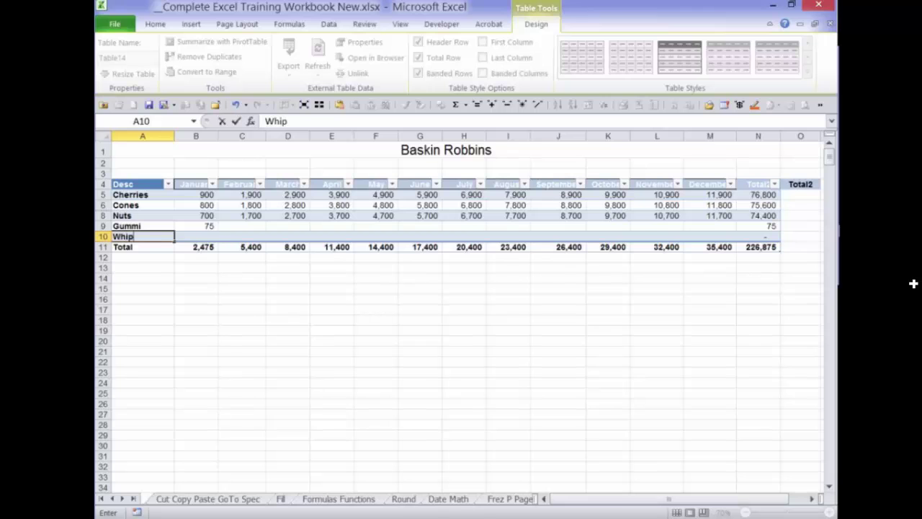
key(Tab)
text(10)
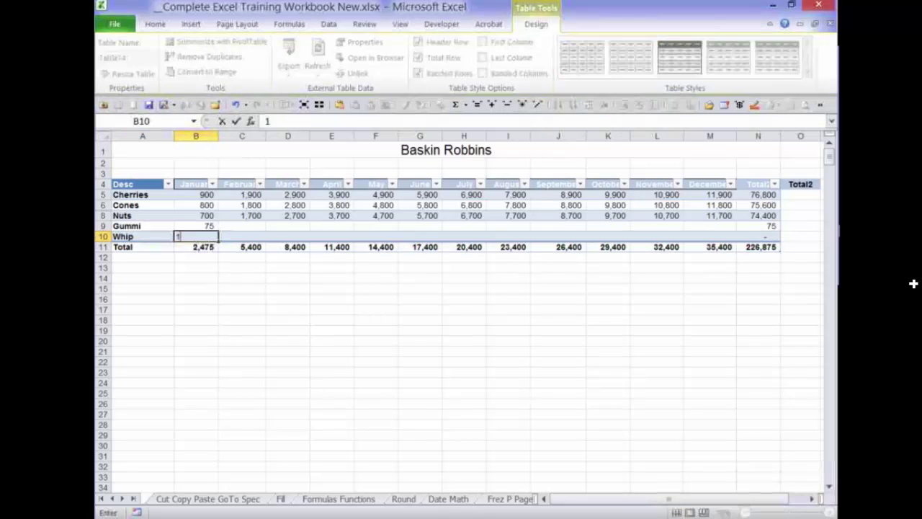
key(Return)
key(ctrl+Right)
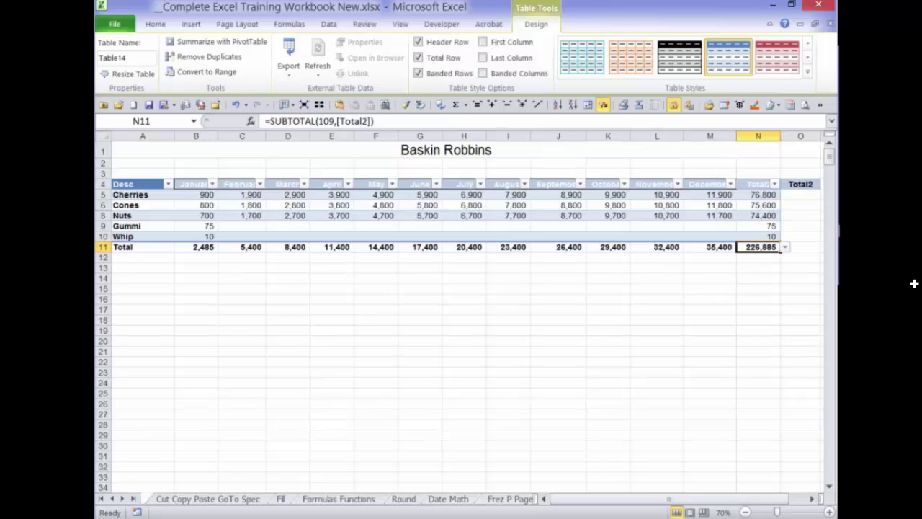
key(Left)
key(Up)
key(Up)
key(Up)
key(Up)
key(Left)
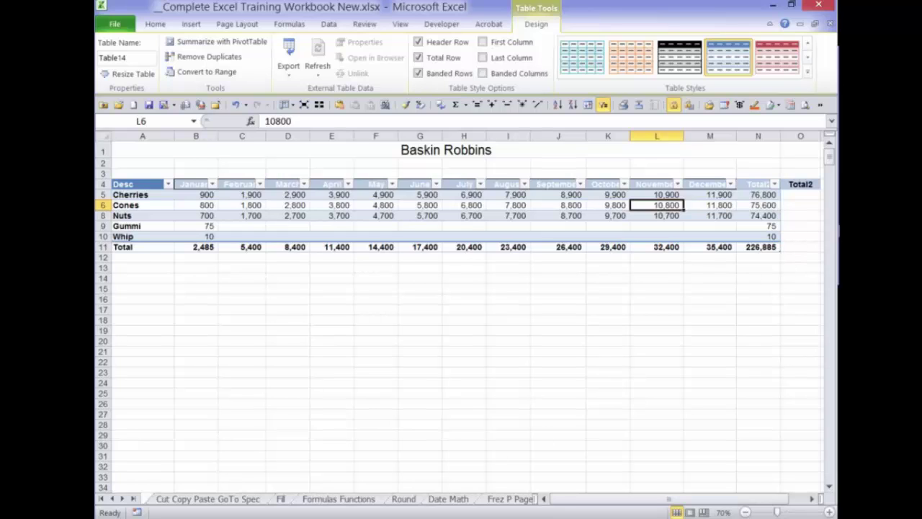
Switch to the Parse Concatenate Paste Values sheet through the workbook's full sheet list.
right_click(123, 499)
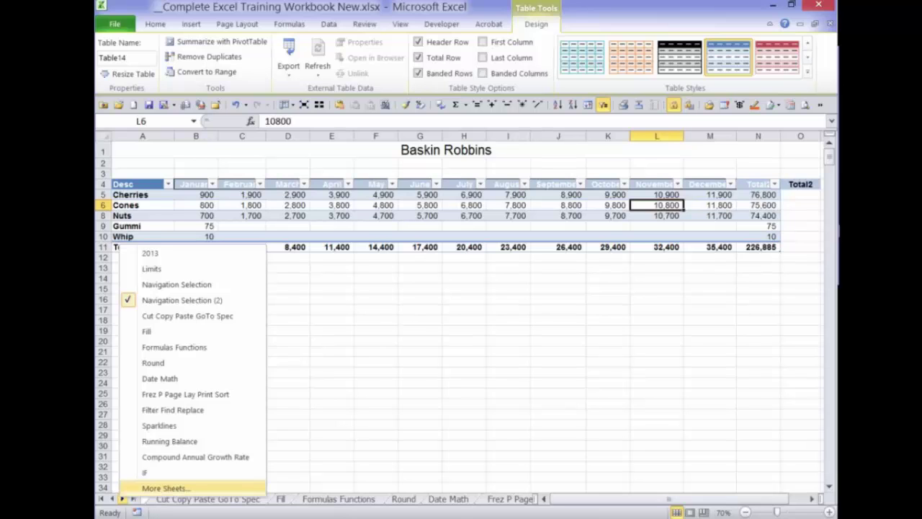
click(166, 488)
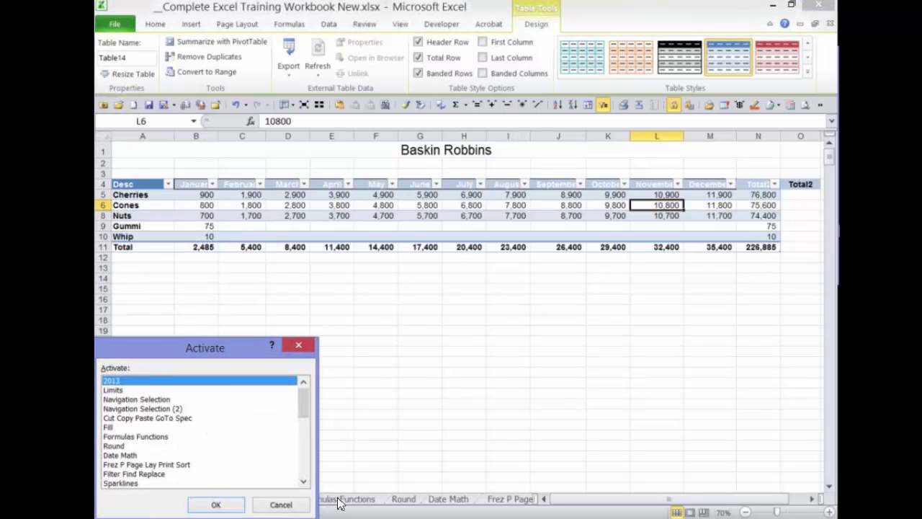
drag(304, 404, 303, 461)
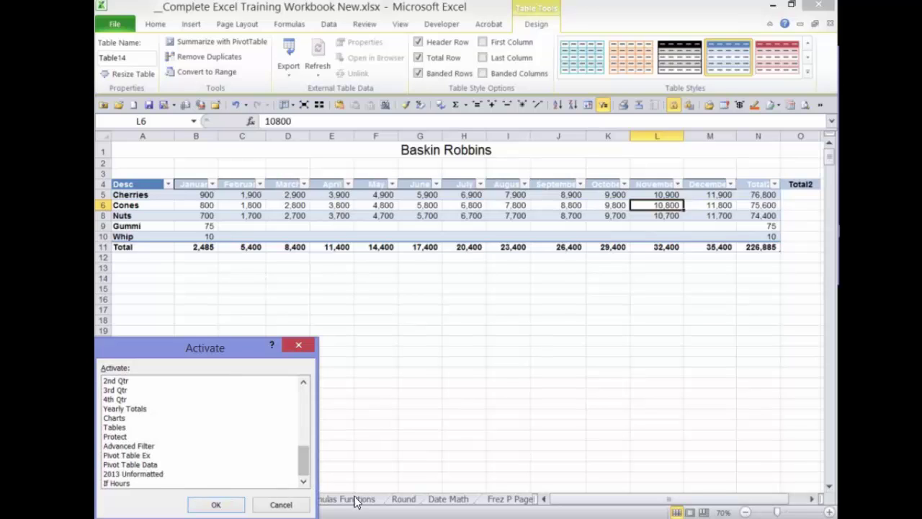
click(304, 382)
click(303, 382)
click(304, 382)
click(304, 382)
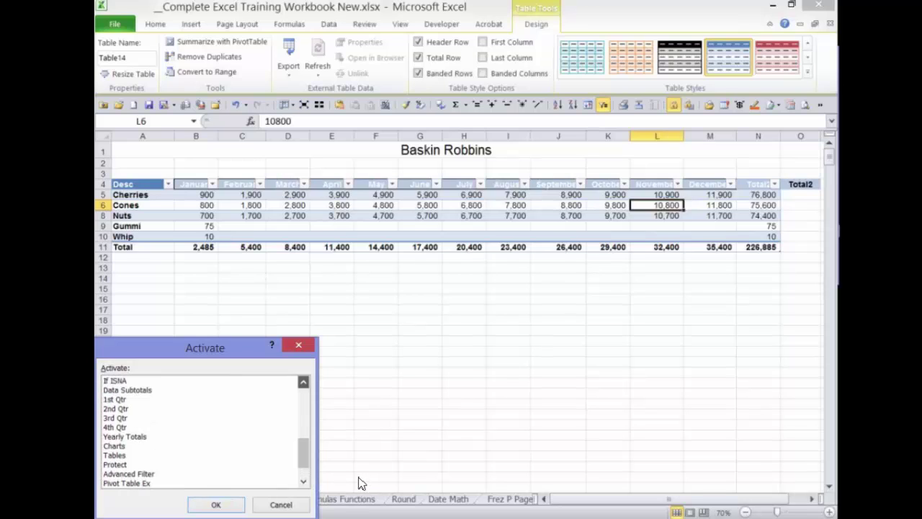
click(303, 382)
click(304, 382)
click(303, 382)
click(304, 382)
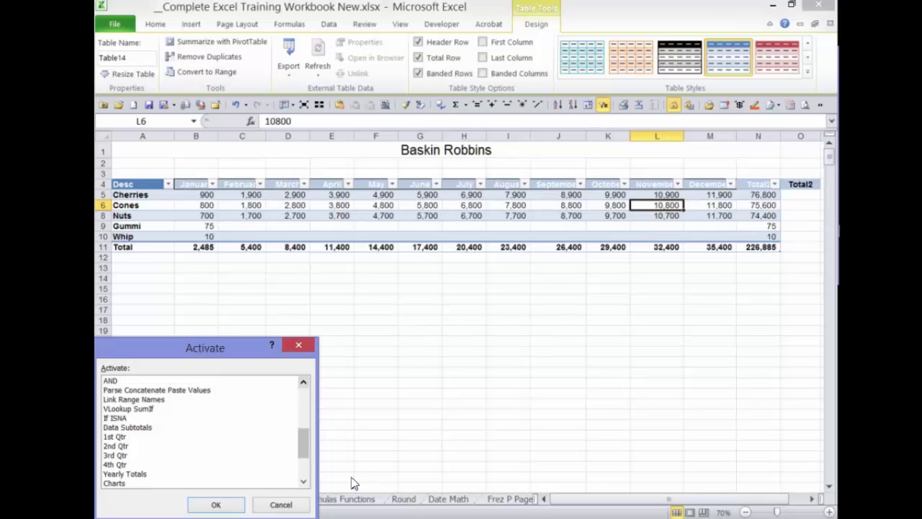
click(158, 390)
click(217, 504)
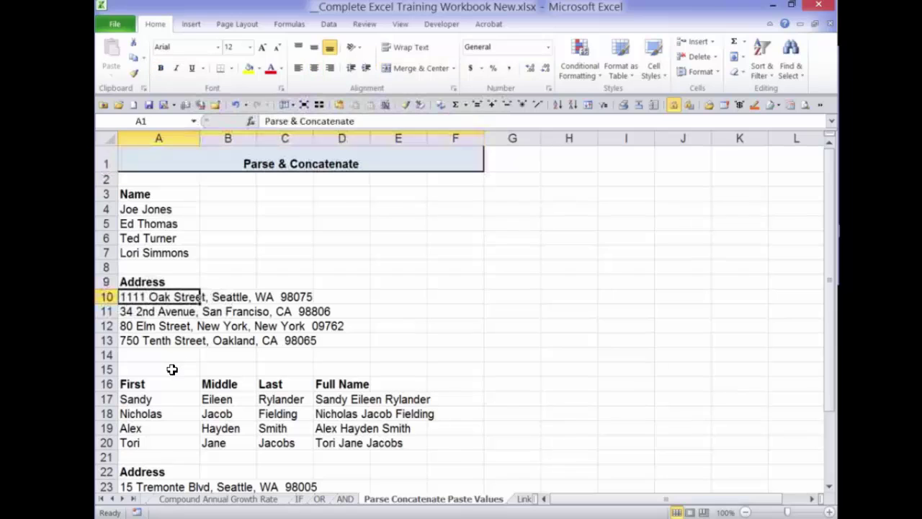
Highlight the full addresses in A10:A13 to examine how each cell combines several parts.
click(165, 297)
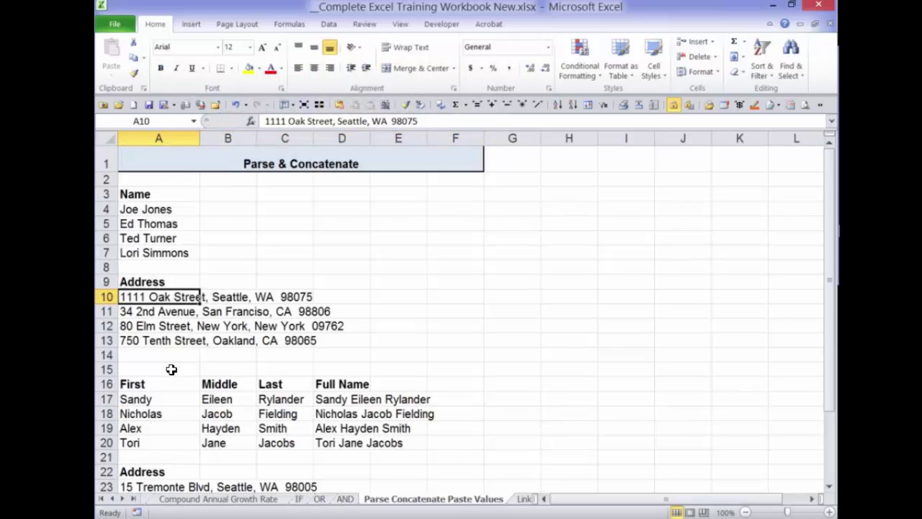
key(shift+Down)
key(shift+Down)
key(shift+Down)
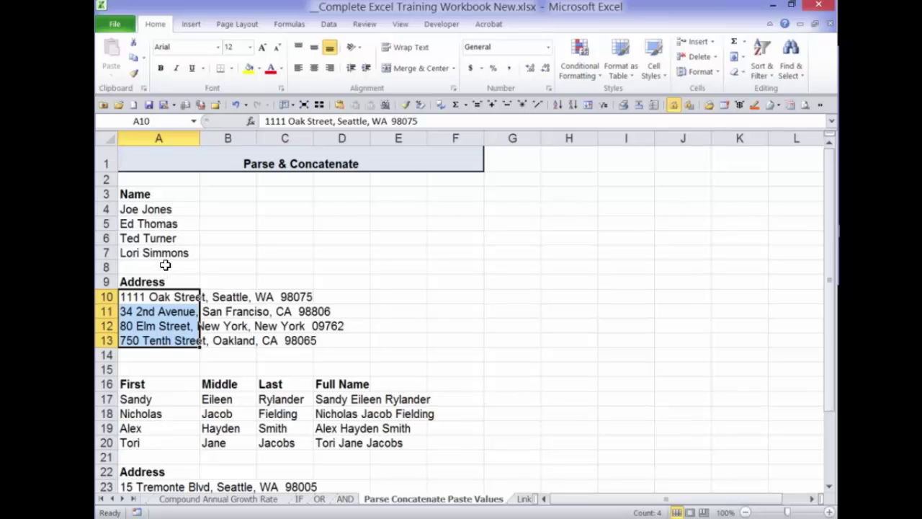
Select the full names in A4:A7 and start the Convert Text to Columns Wizard on them.
drag(166, 267, 165, 308)
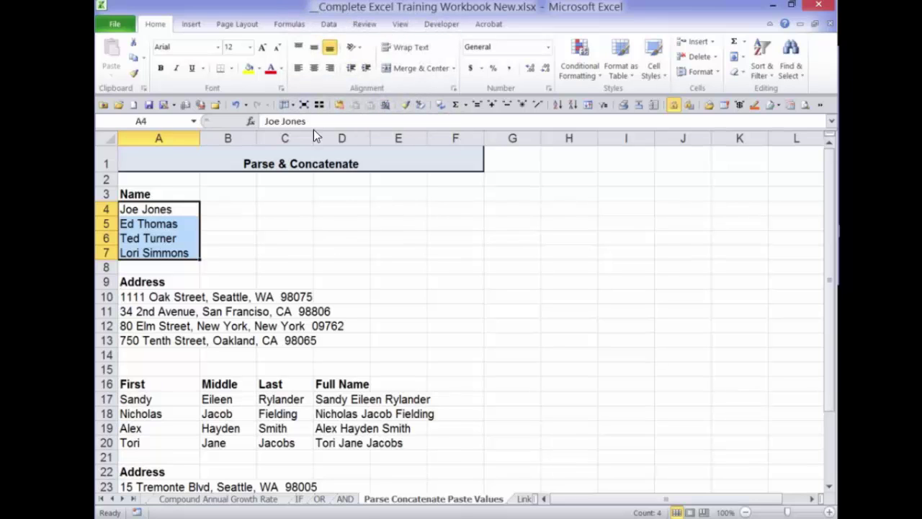
key(super+c)
key(Escape)
scroll(398, 36, down, 4)
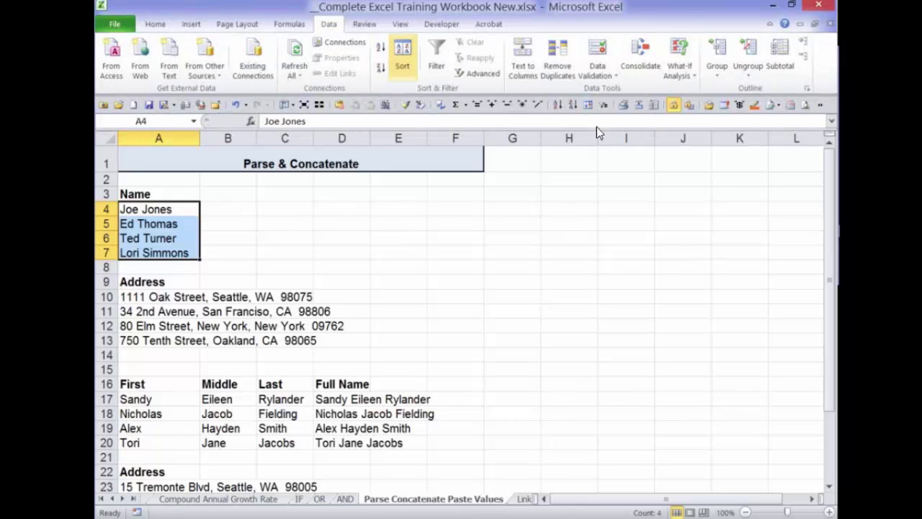
click(523, 58)
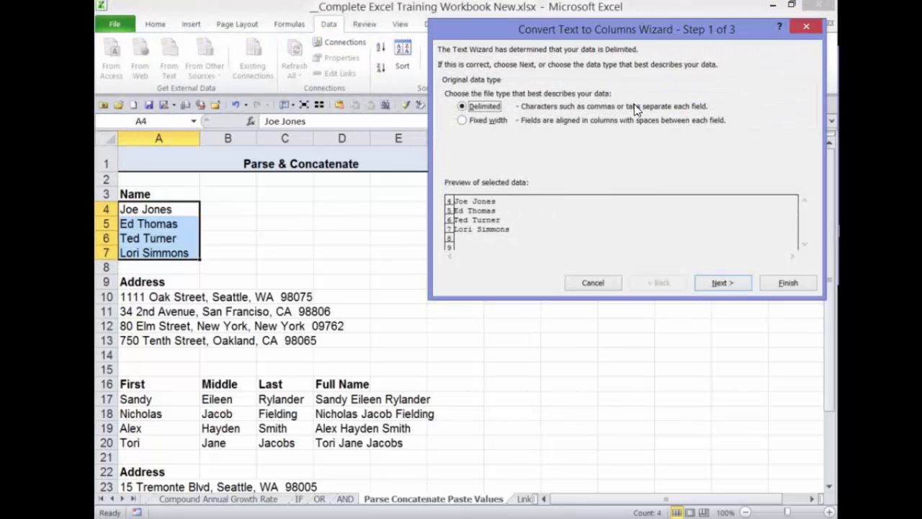
key(super+c)
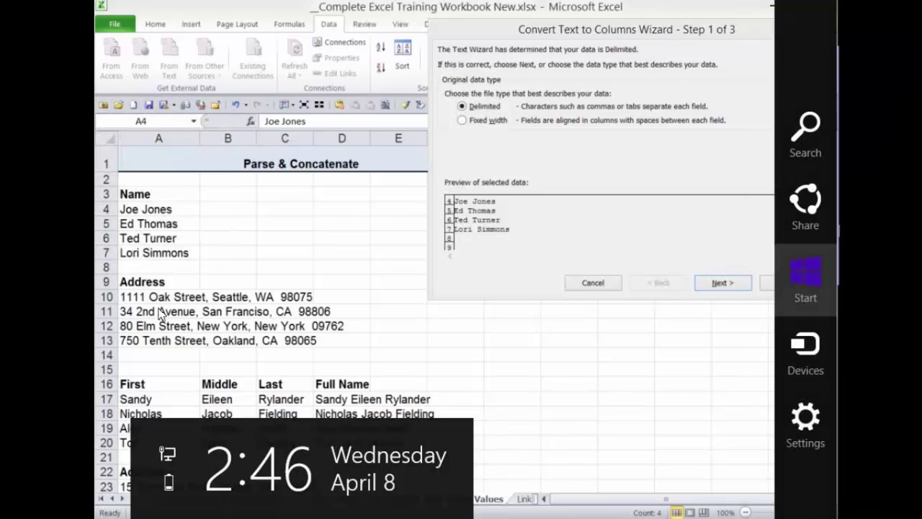
click(599, 199)
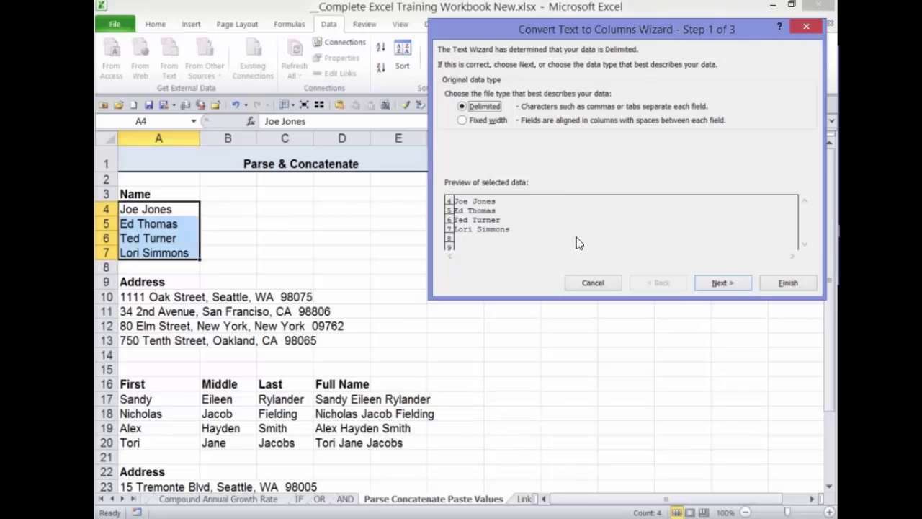
Try the Fixed width option, moving and deleting the column break line, and return to the wizard's data type choice.
key(Down)
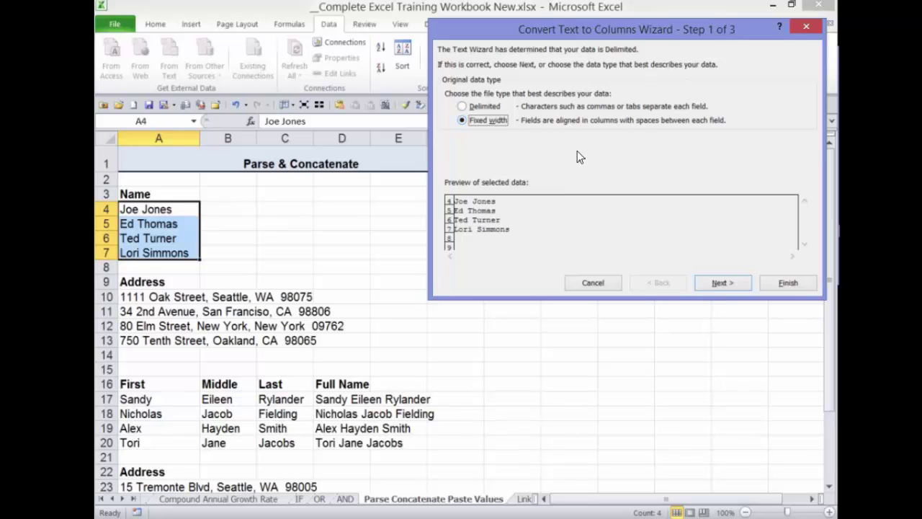
click(721, 283)
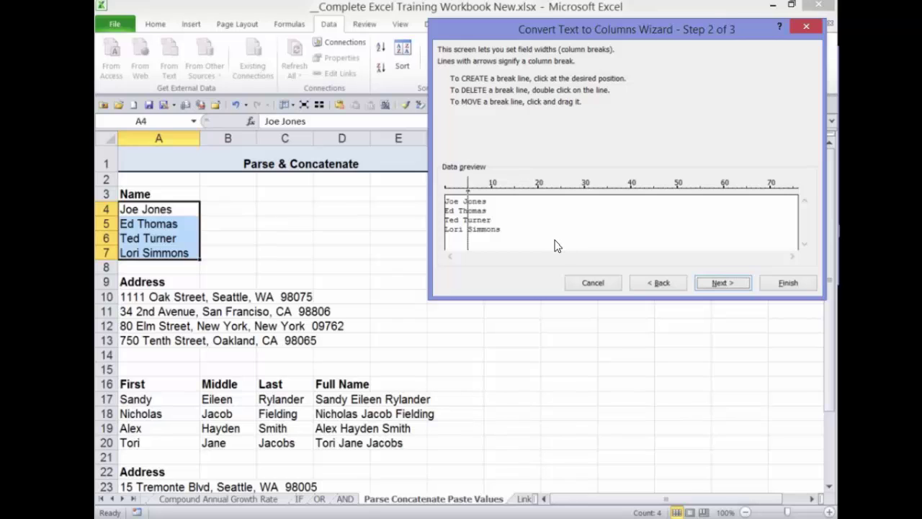
drag(468, 223, 459, 224)
double_click(459, 241)
click(659, 283)
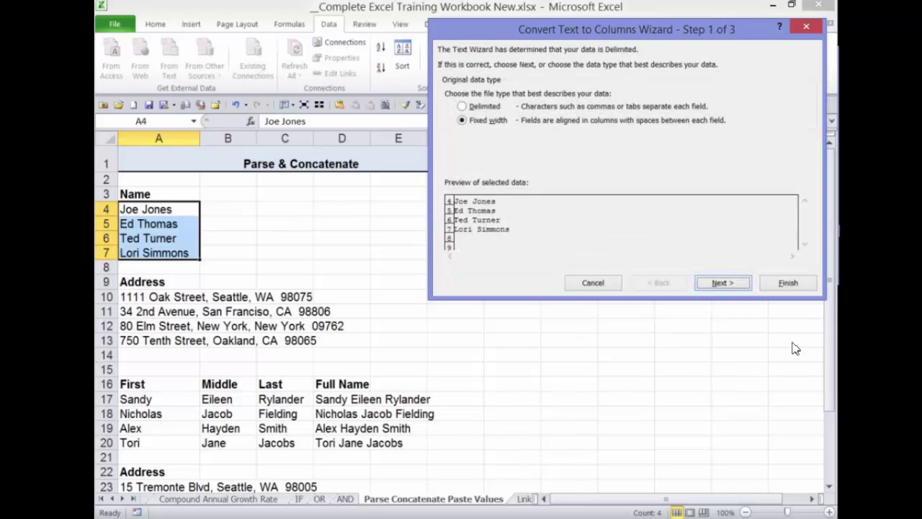
Split the names in A4:A7 into first and last name columns as Delimited text, with Space instead of Tab as the delimiter.
key(alt+d)
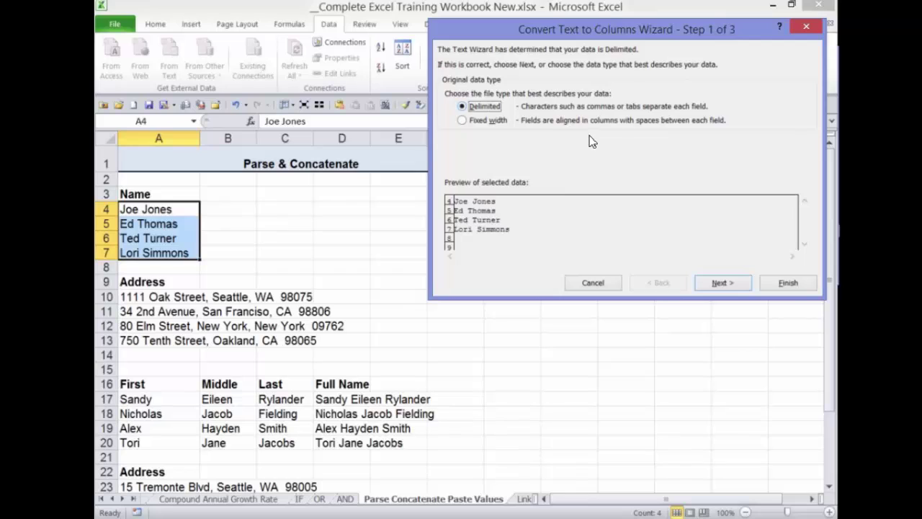
click(749, 286)
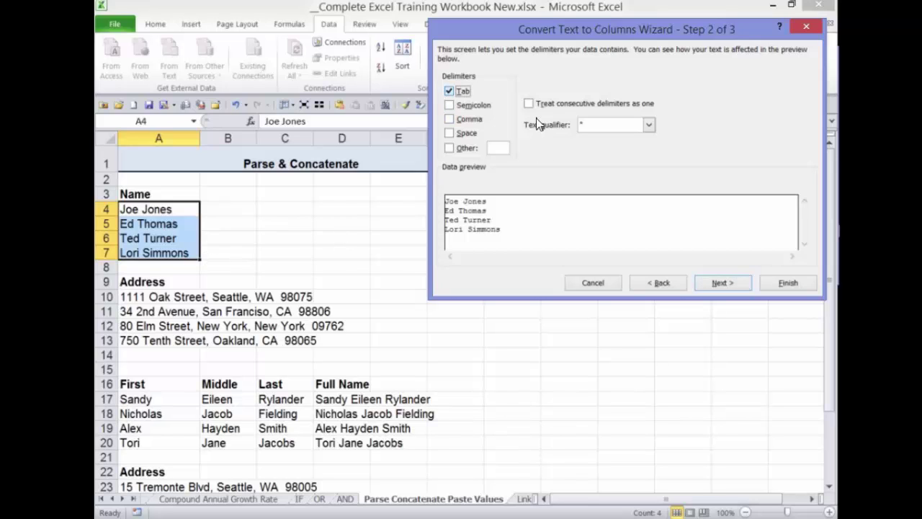
key(alt+t)
key(alt+s)
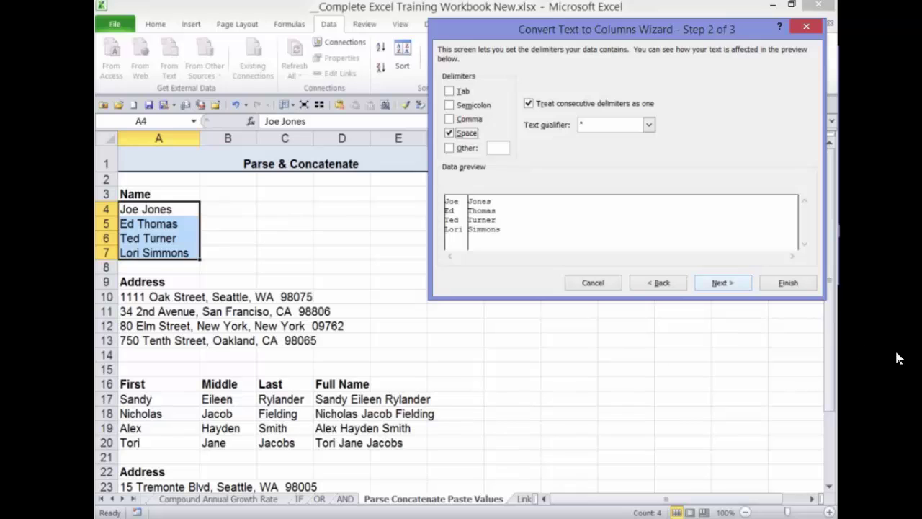
click(788, 282)
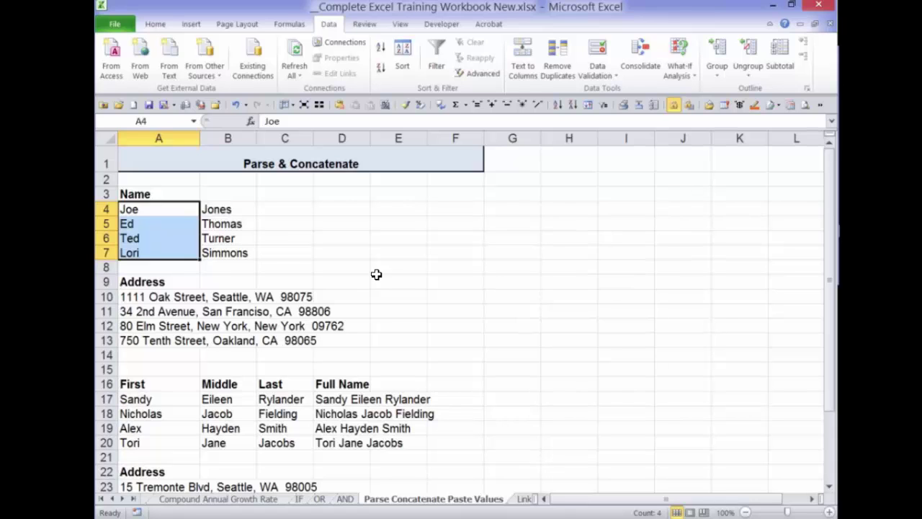
Enter =CONCATENATE(B4,", ",A4) in C4 to join the last and first names with a comma and space, and reselect C4.
key(Right)
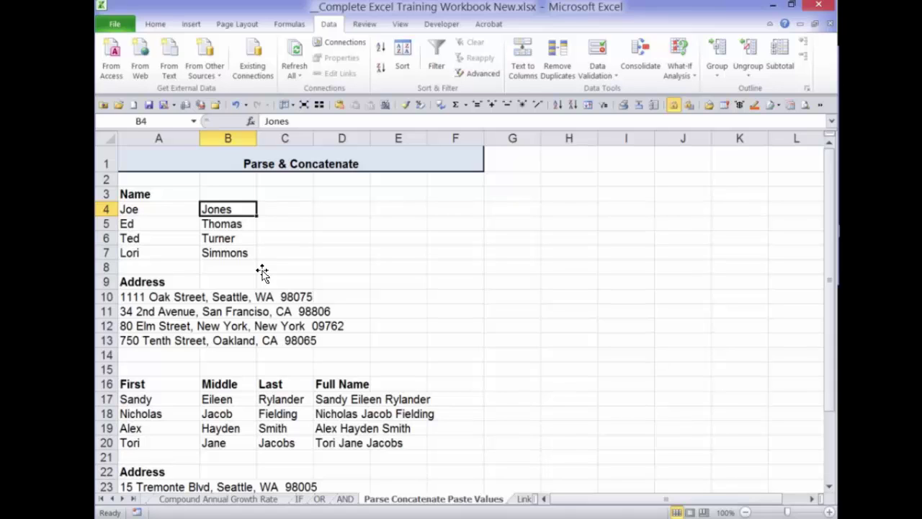
key(Right)
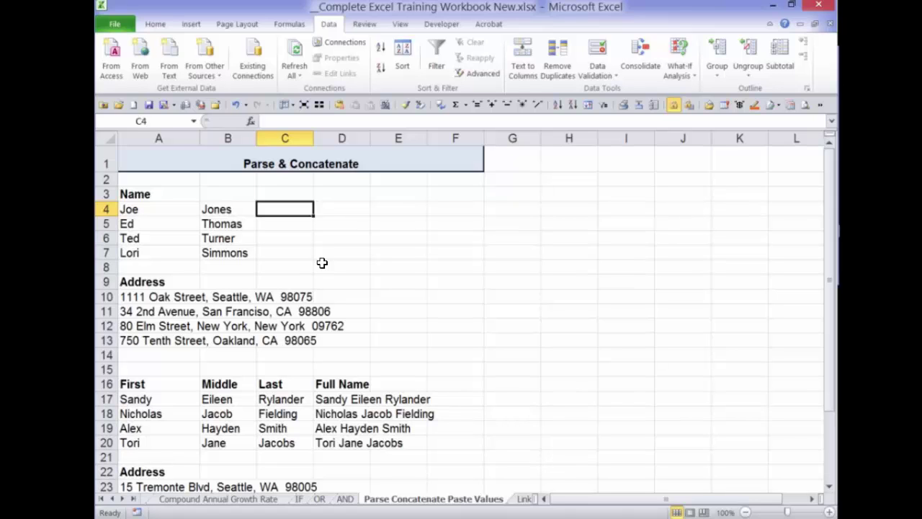
text(=)
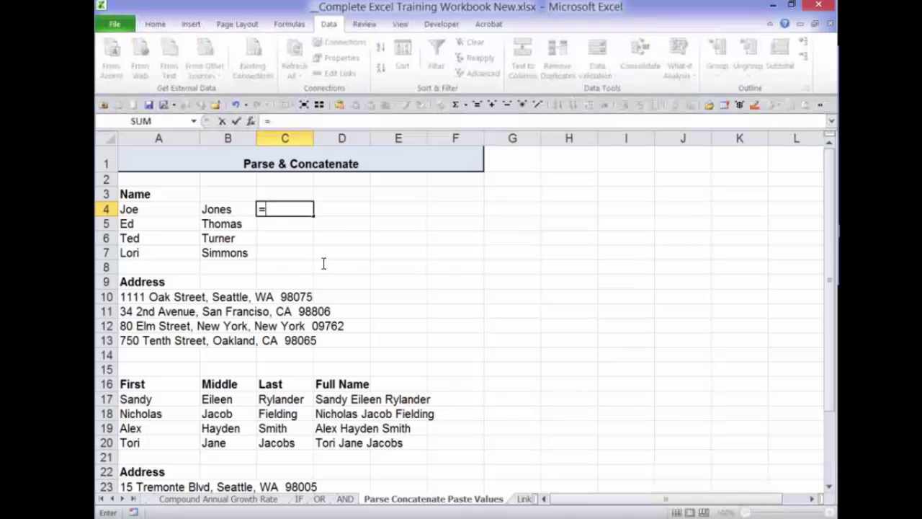
text(con)
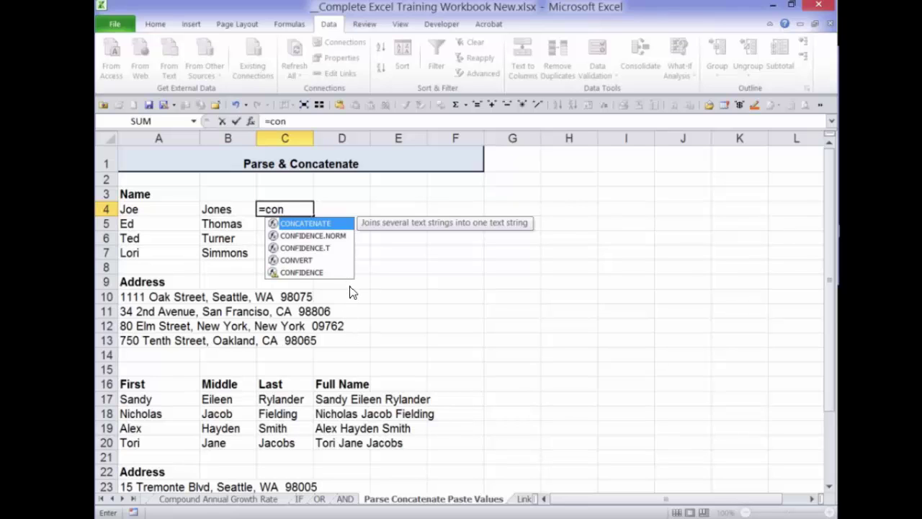
key(Tab)
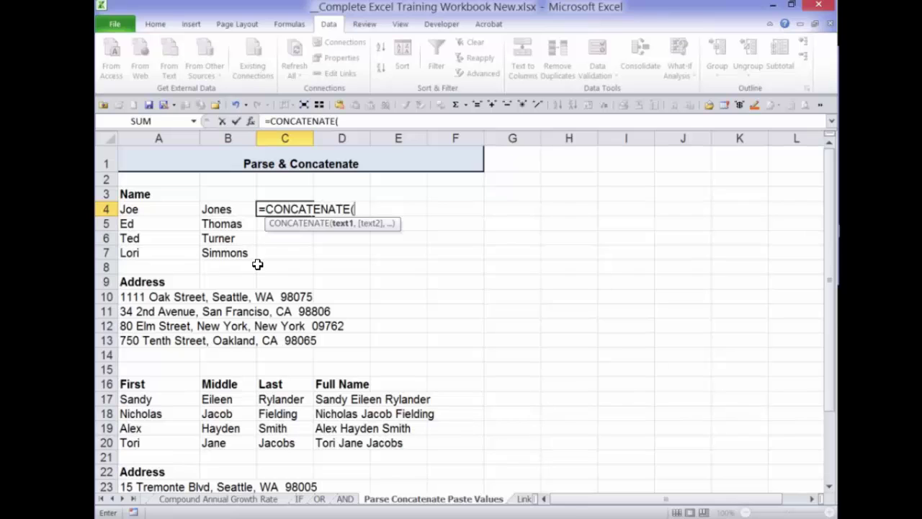
key(Left)
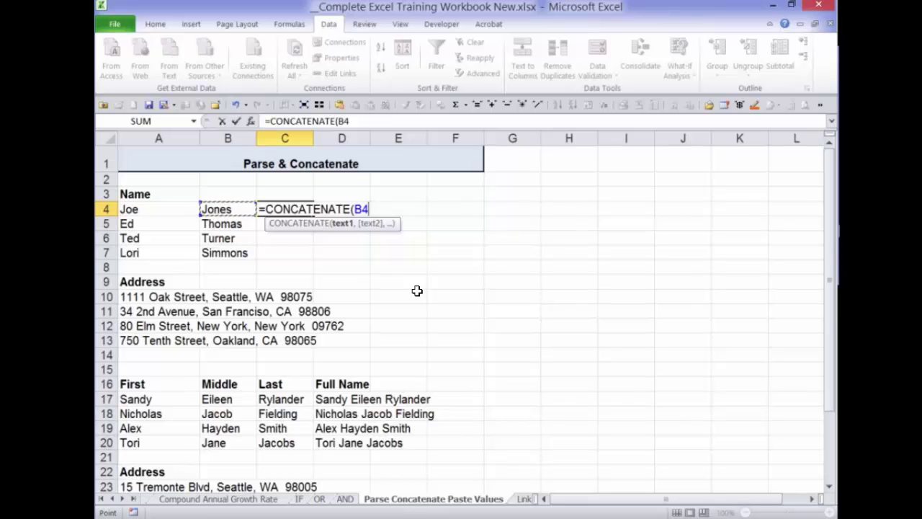
text(,)
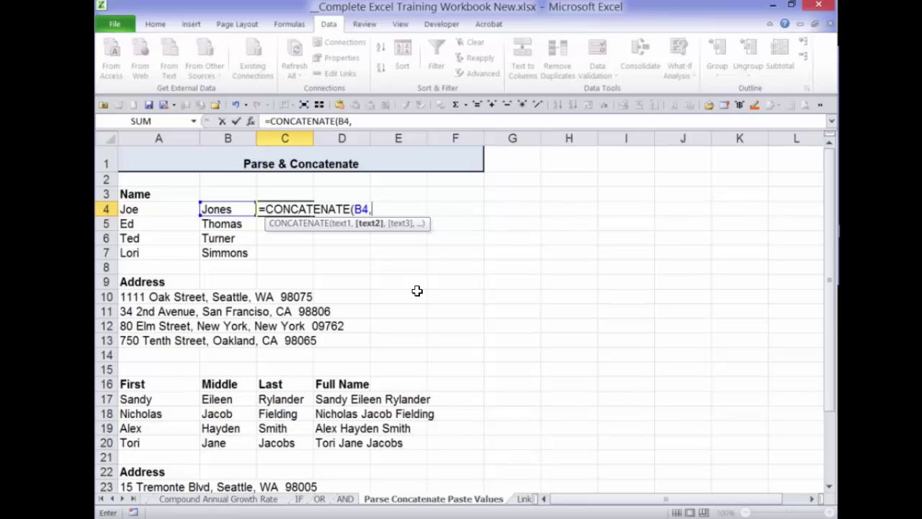
text(", ")
text(,)
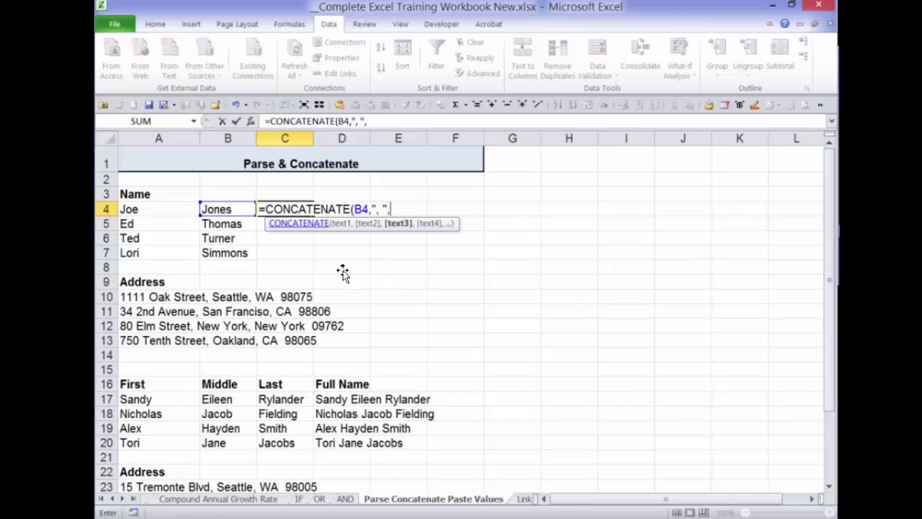
key(Left)
key(Left)
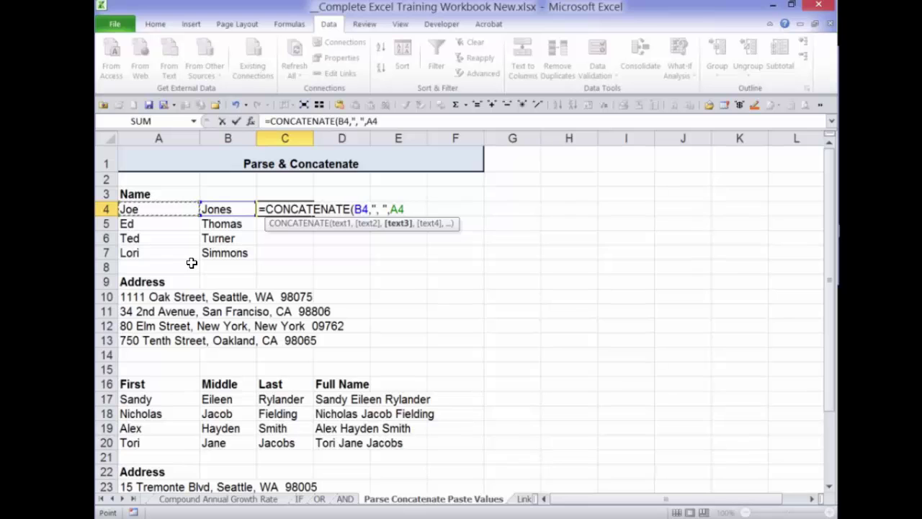
key(Return)
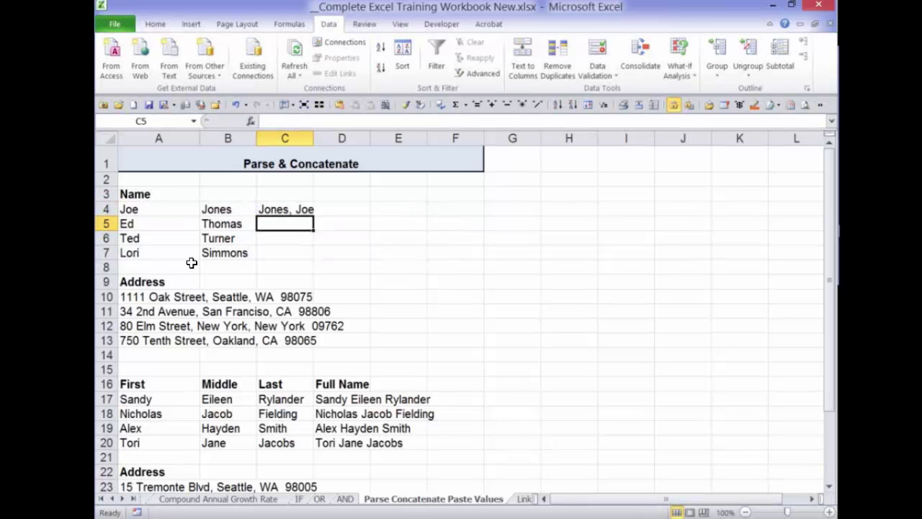
key(Up)
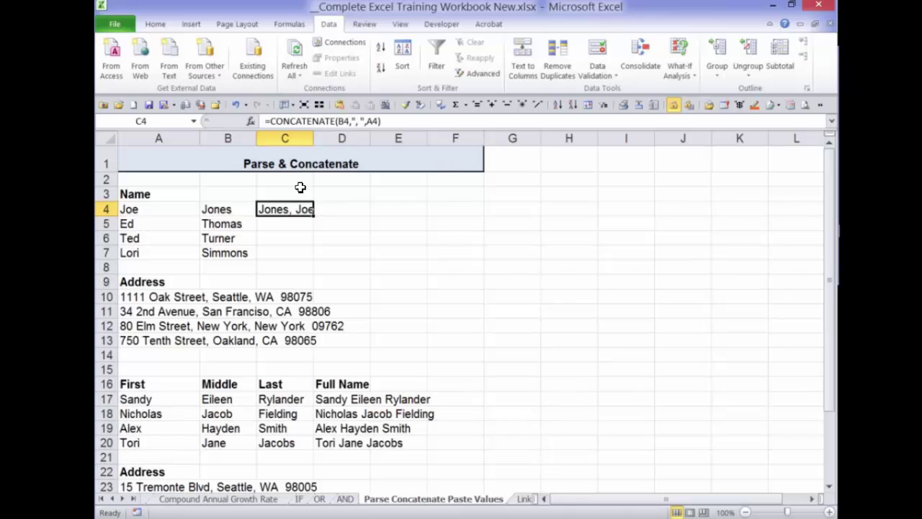
Widen column B slightly and enter =CONCATENATE(B5,", ",A5) in C5 to join the last and first names.
drag(299, 171, 314, 176)
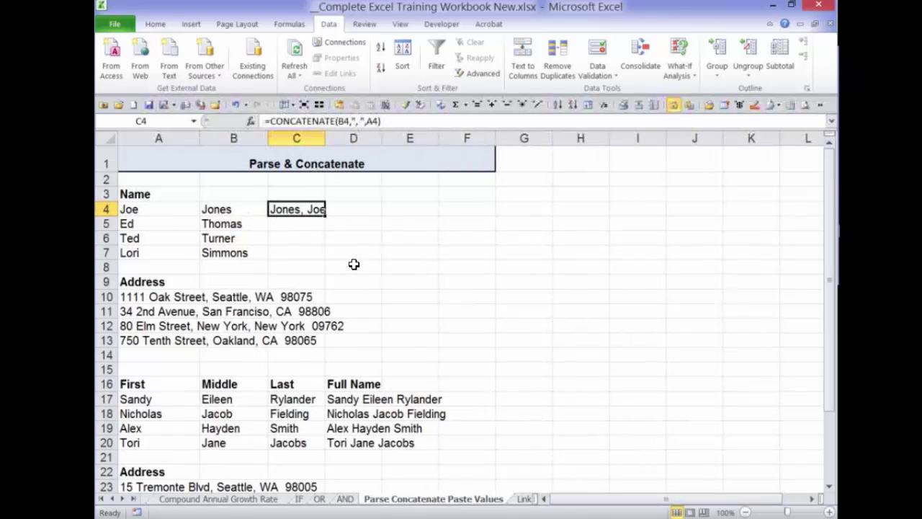
key(Return)
text(=con)
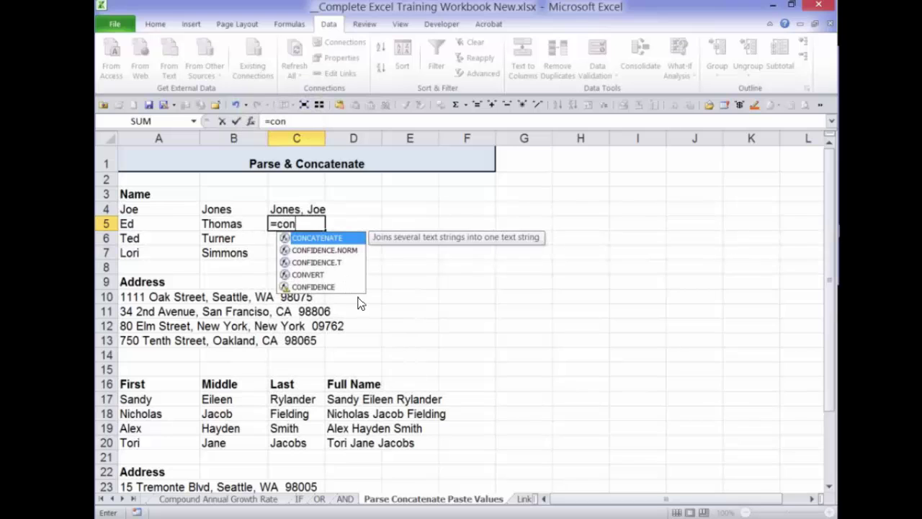
key(Tab)
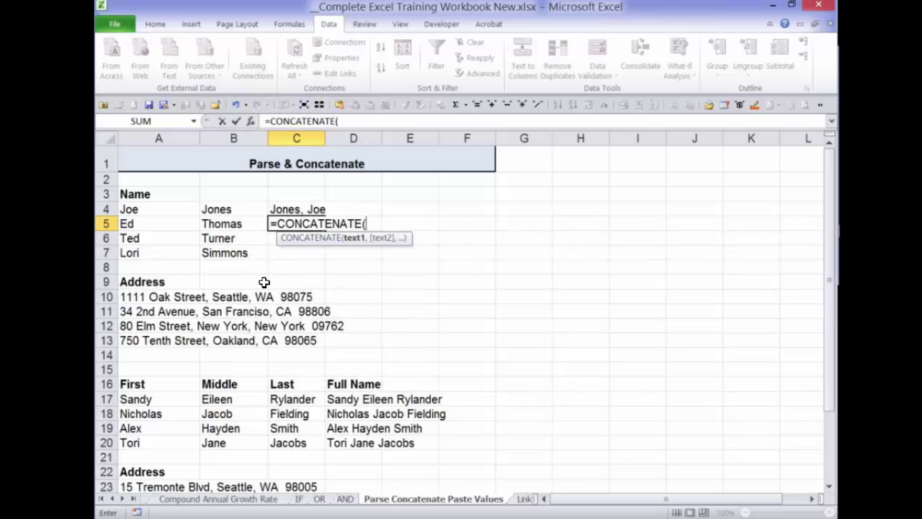
key(Left)
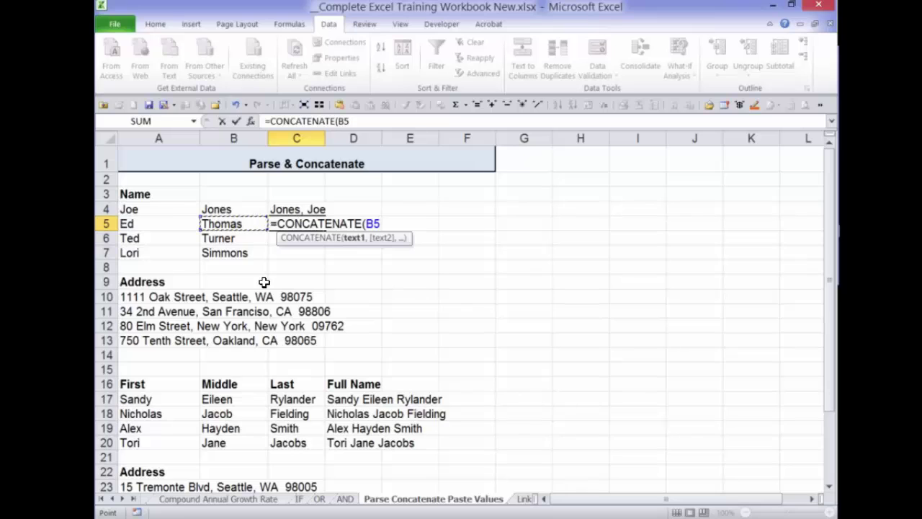
text(,)
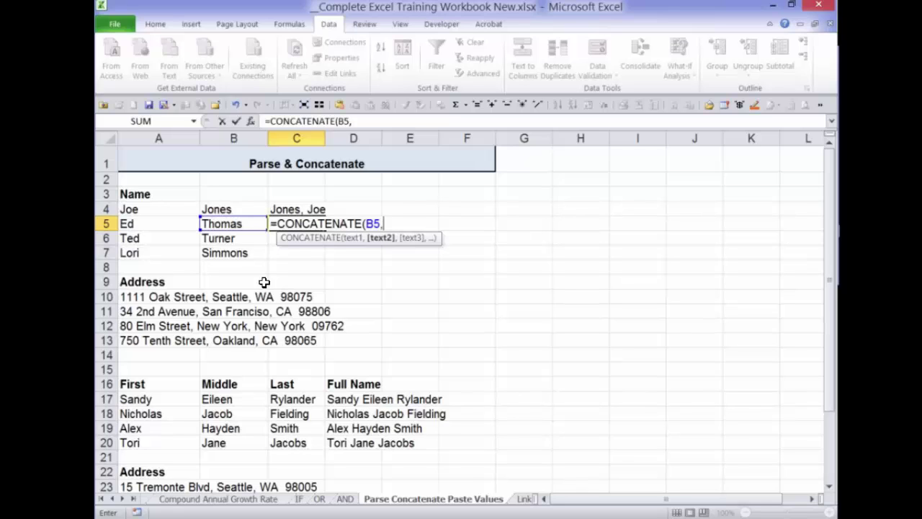
text(", ")
text(,)
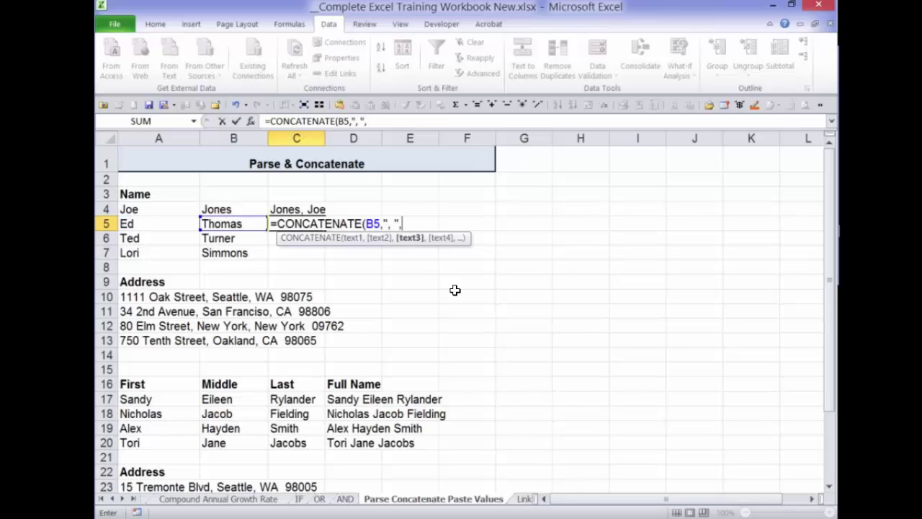
key(Left)
key(Left)
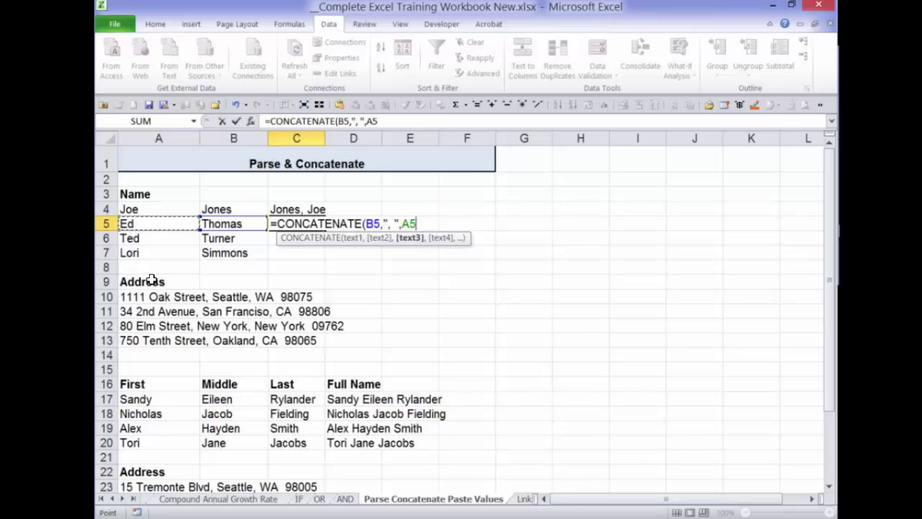
key(Return)
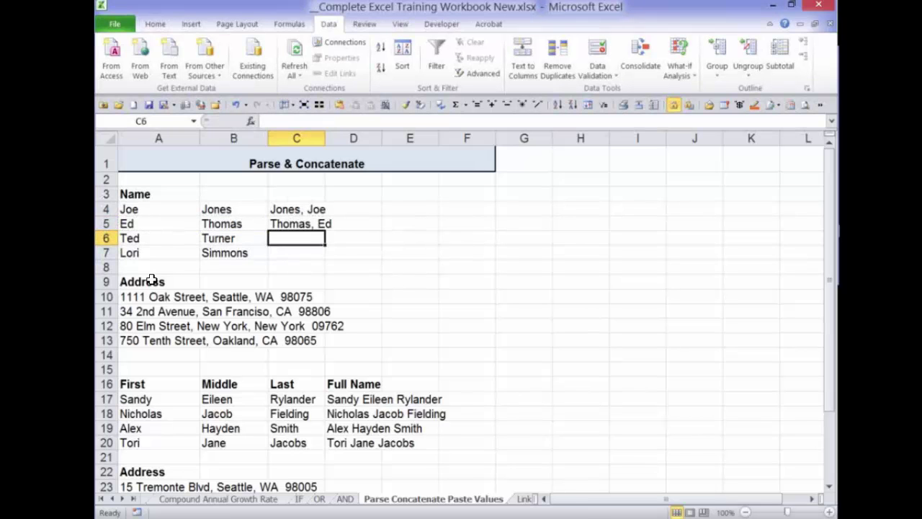
Clear the formula in C5 and fill the C4 CONCATENATE formula down through C7.
key(Up)
key(BackSpace)
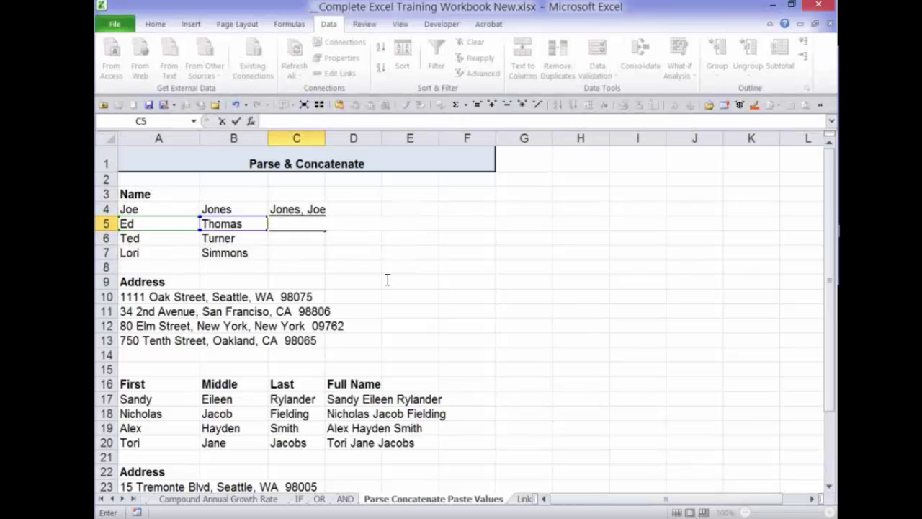
key(Escape)
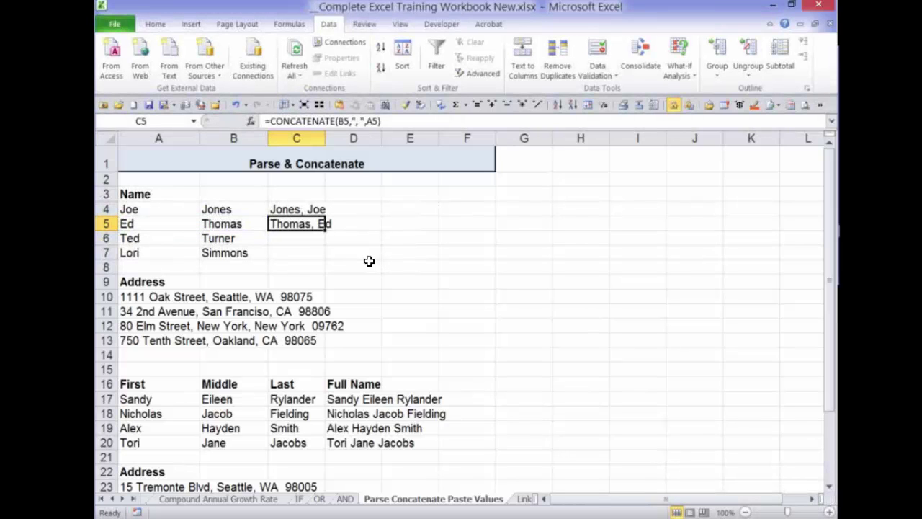
key(Delete)
key(Up)
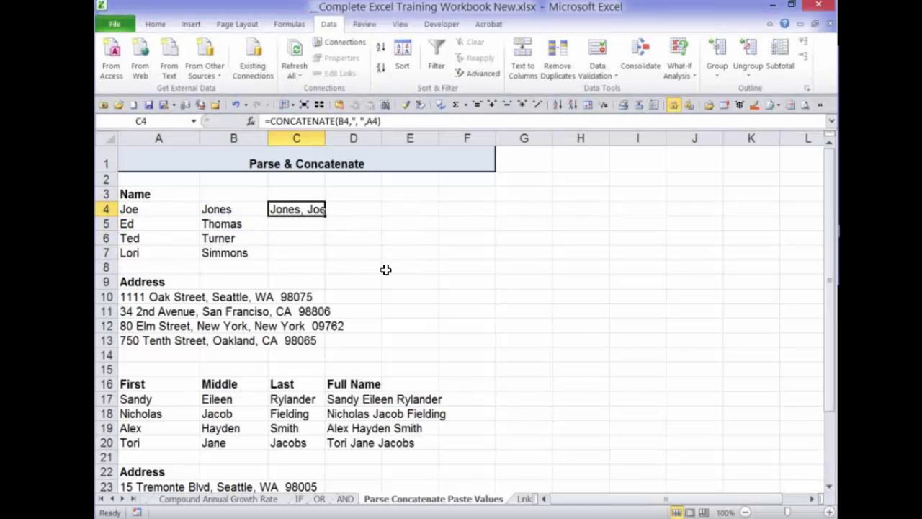
mouse_move(386, 270)
mouse_down()
mouse_move(385, 313)
mouse_move(385, 269)
mouse_up()
double_click(384, 271)
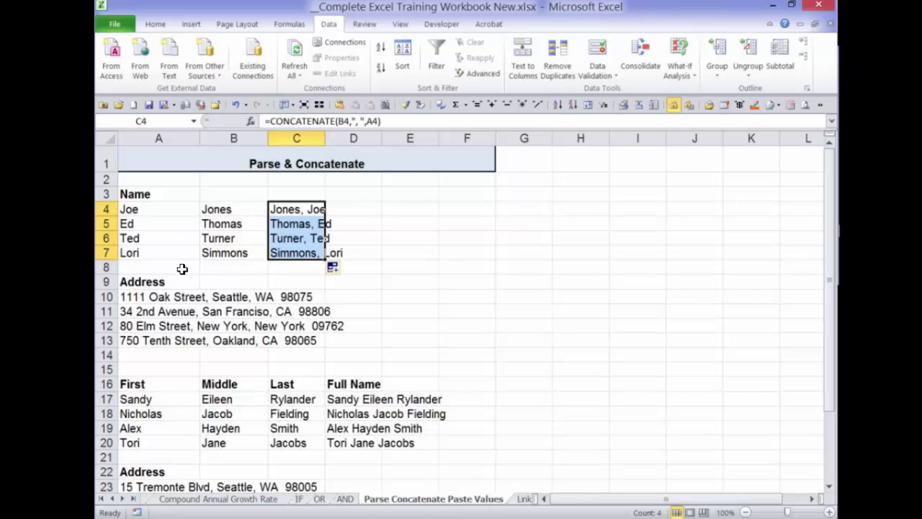
click(410, 238)
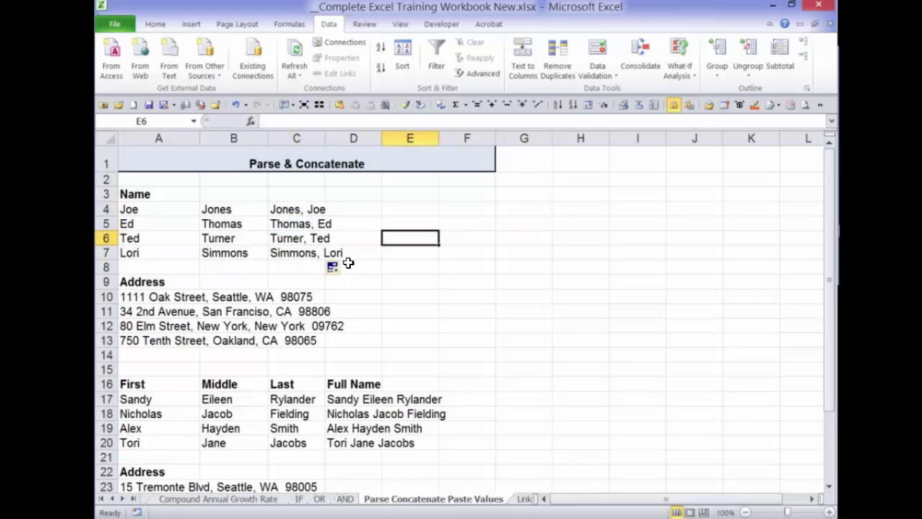
Clear the first and last names in A4:B7, and undo the deletion.
drag(137, 209, 223, 254)
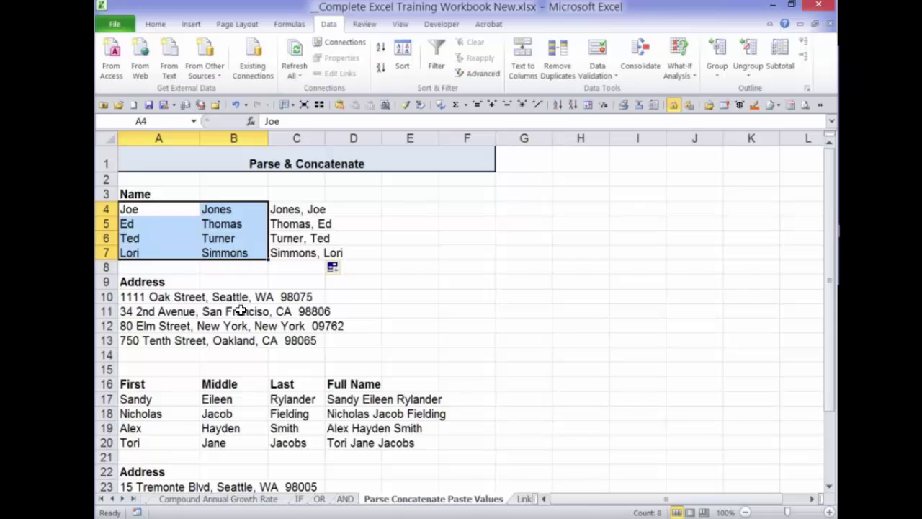
key(Delete)
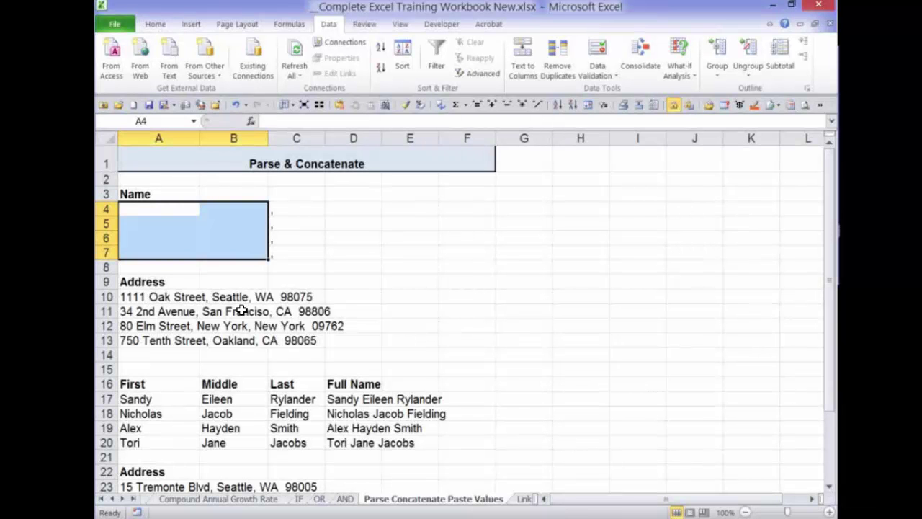
key(ctrl+z)
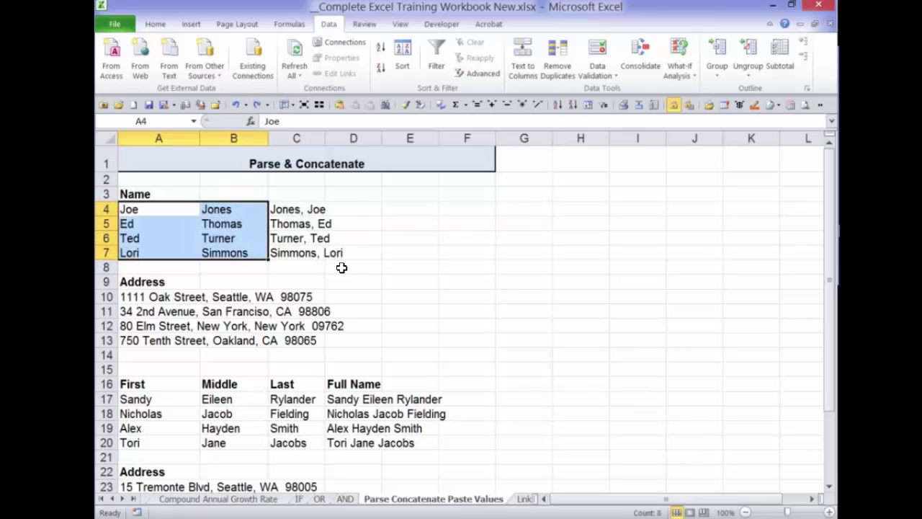
Convert the CONCATENATE formulas in C4:C7 to values by copying and pasting them in place, and clear the source names in A4:B7.
key(Right)
key(Right)
key(shift+Down)
key(shift+Down)
key(shift+Down)
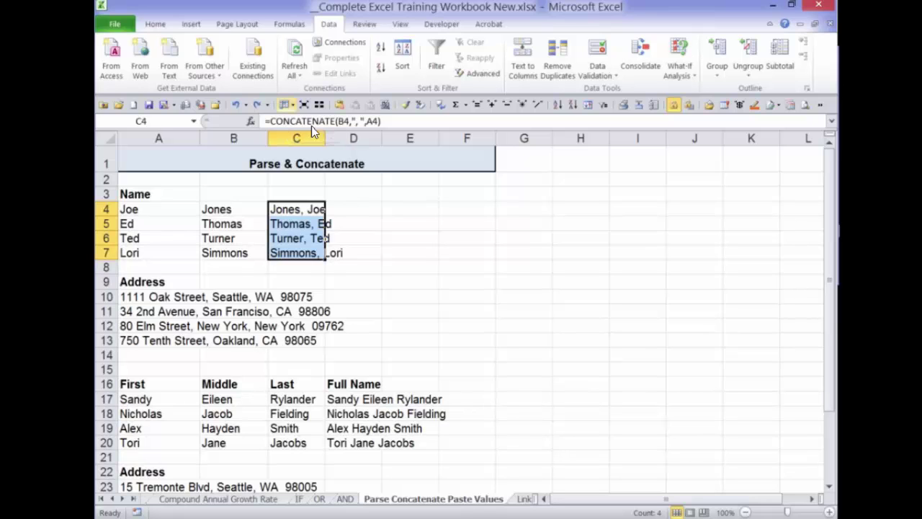
click(156, 24)
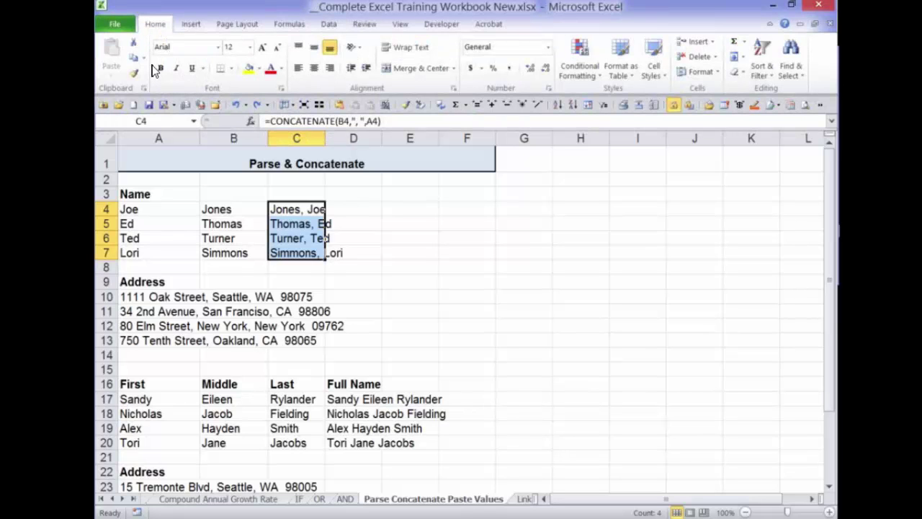
click(133, 57)
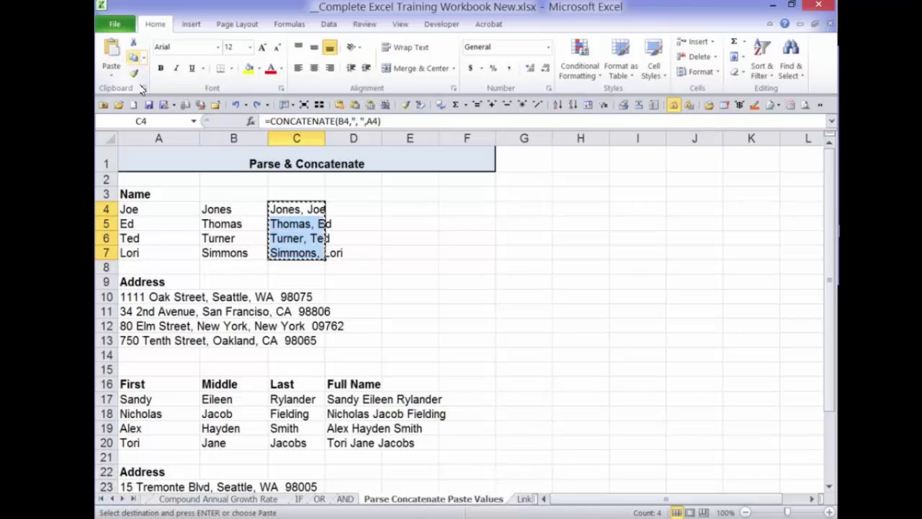
click(112, 72)
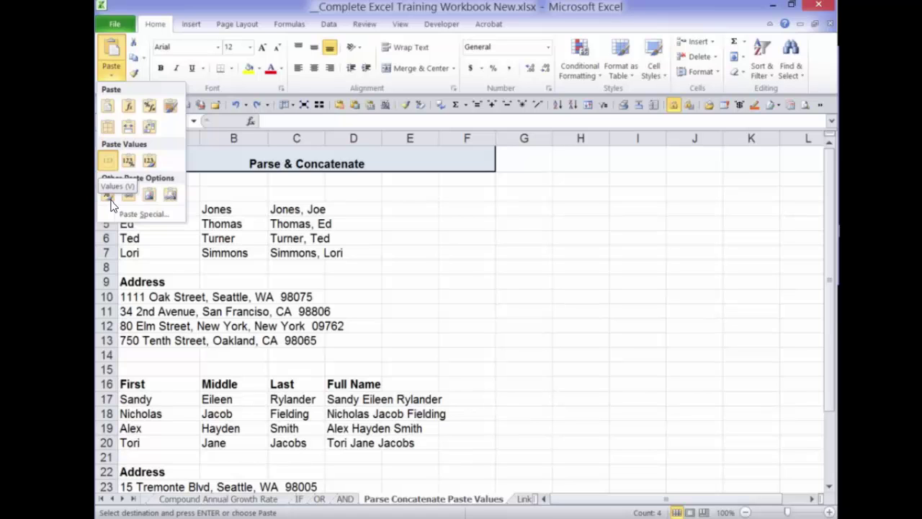
click(107, 160)
key(shift+BackSpace)
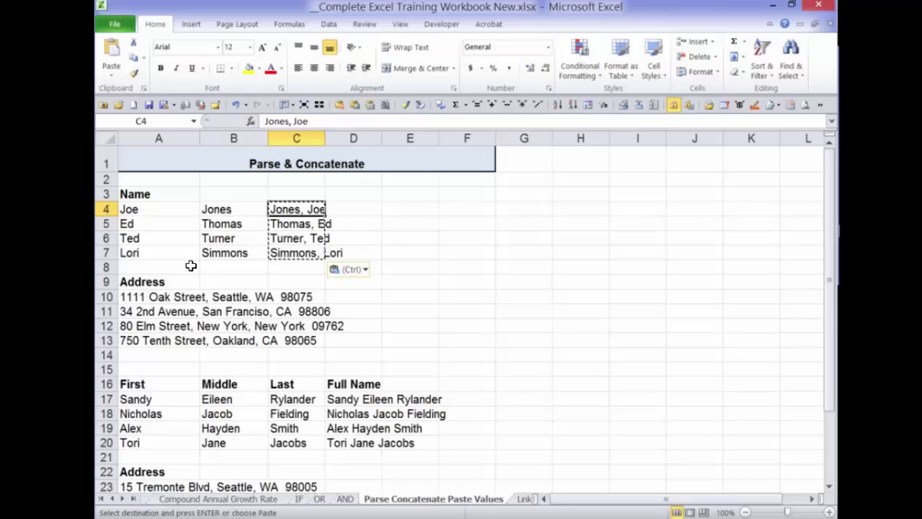
drag(130, 209, 231, 253)
key(Delete)
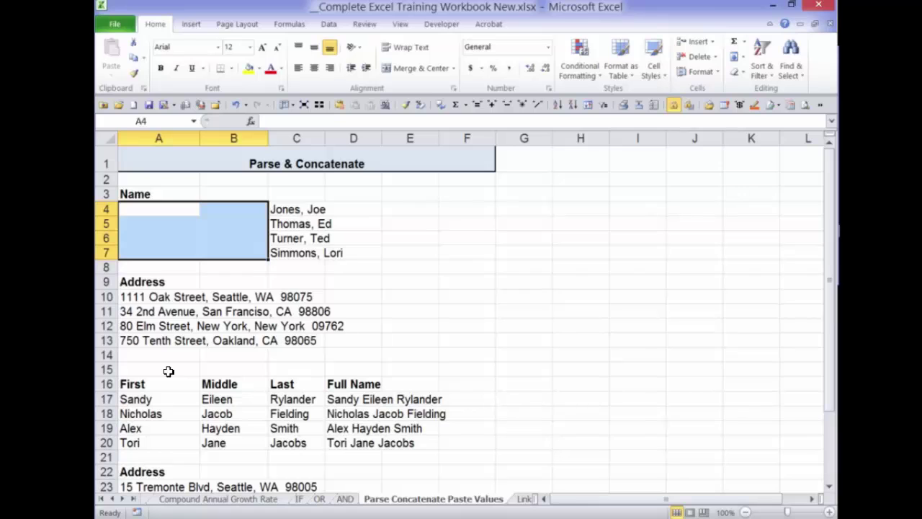
Select the addresses in A10:A13.
key(Down)
key(Down)
key(Down)
key(Down)
key(Down)
key(Down)
key(shift+Down)
key(shift+Down)
key(shift+Down)
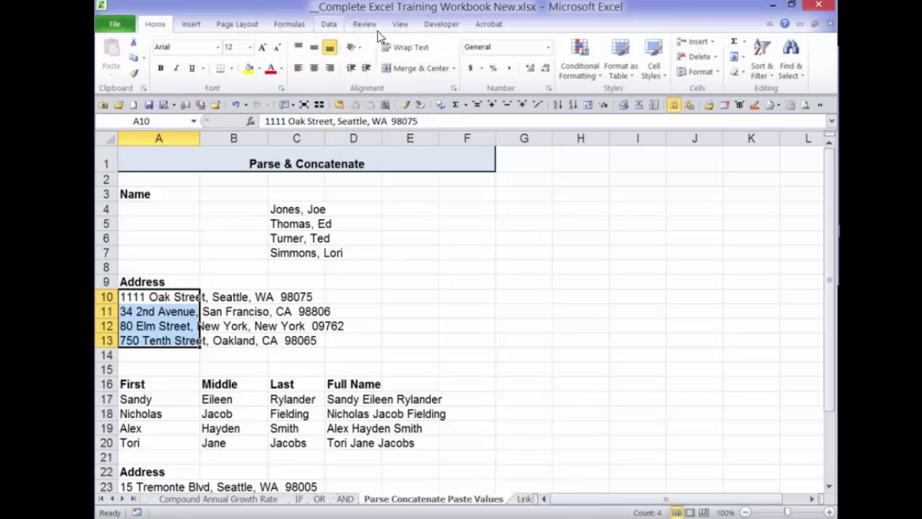
Try the Convert Text to Columns Wizard on A10:A13 as Delimited text with Comma instead of Space, and cancel it.
click(329, 23)
click(523, 57)
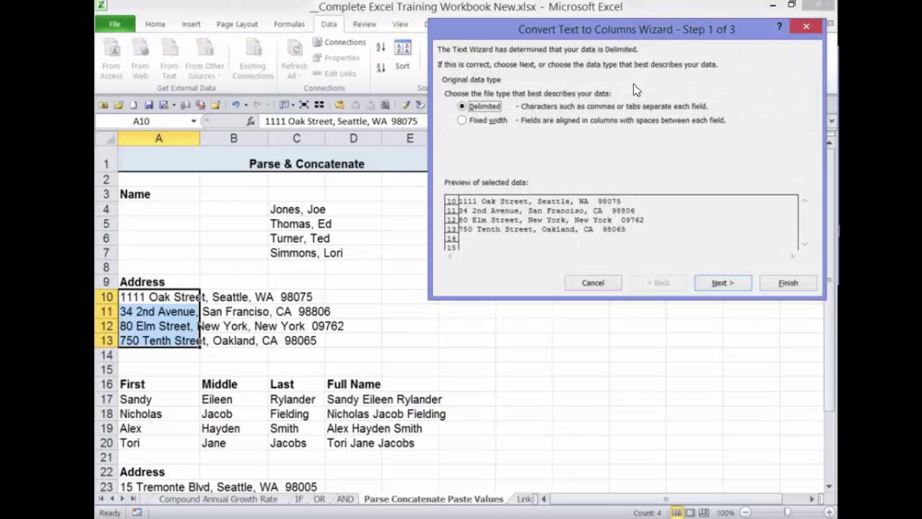
key(Return)
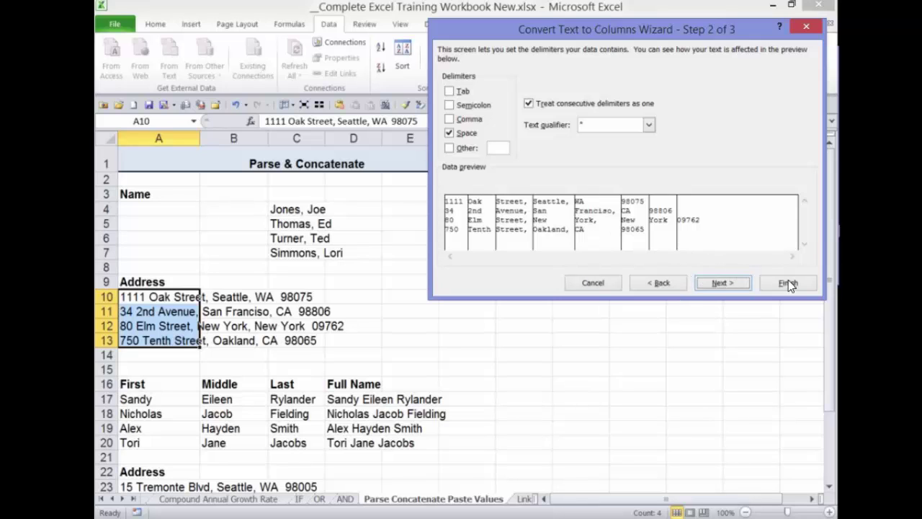
key(alt+s)
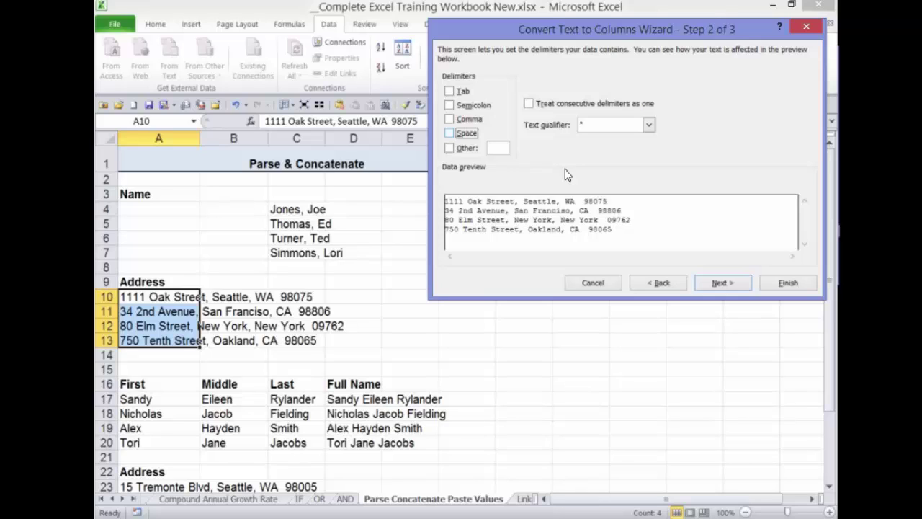
key(alt+c)
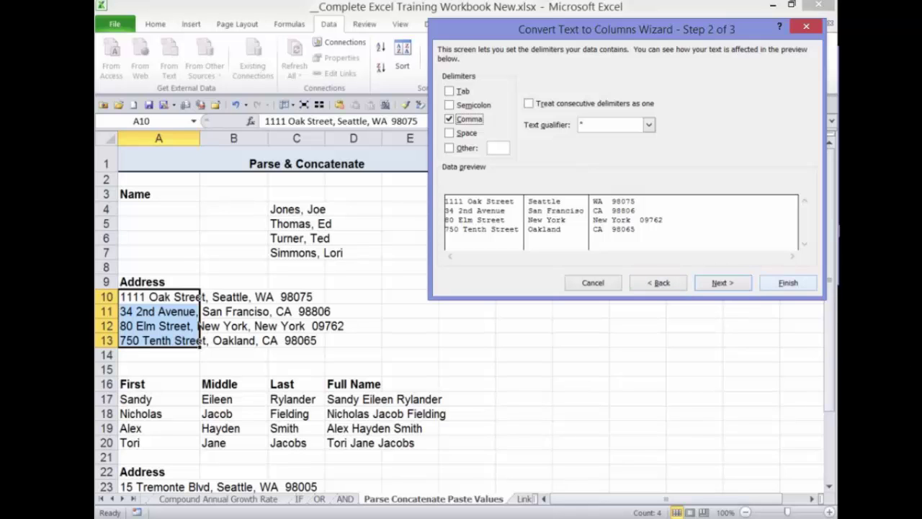
key(Escape)
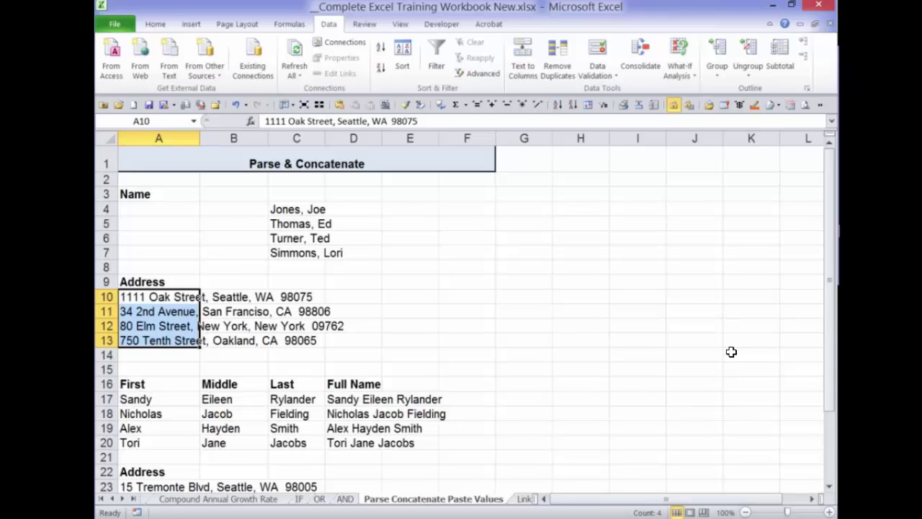
Replace every comma followed by a space with a plain comma in the addresses in A10:A13.
click(170, 25)
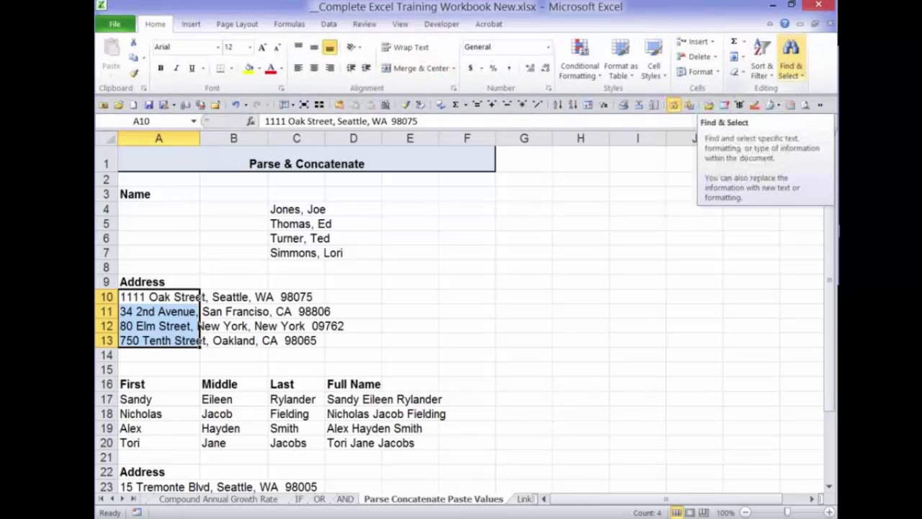
click(791, 60)
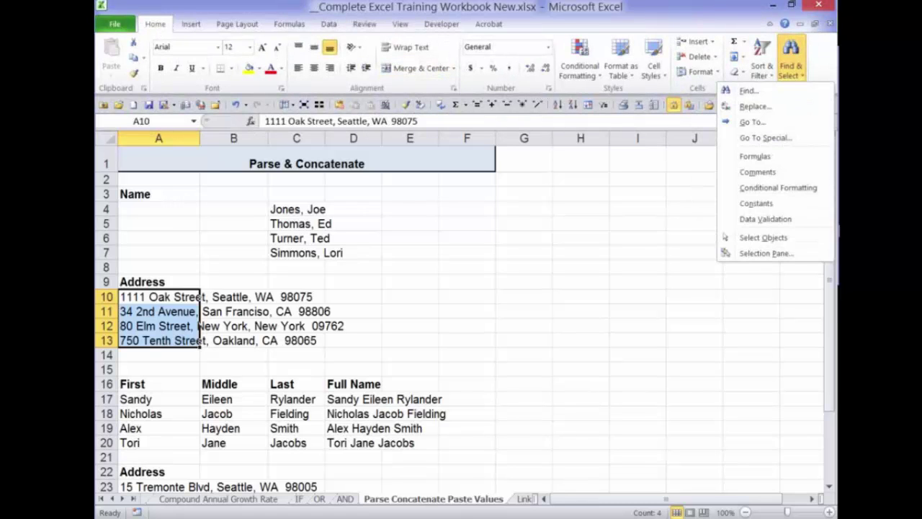
click(791, 59)
click(791, 59)
click(742, 105)
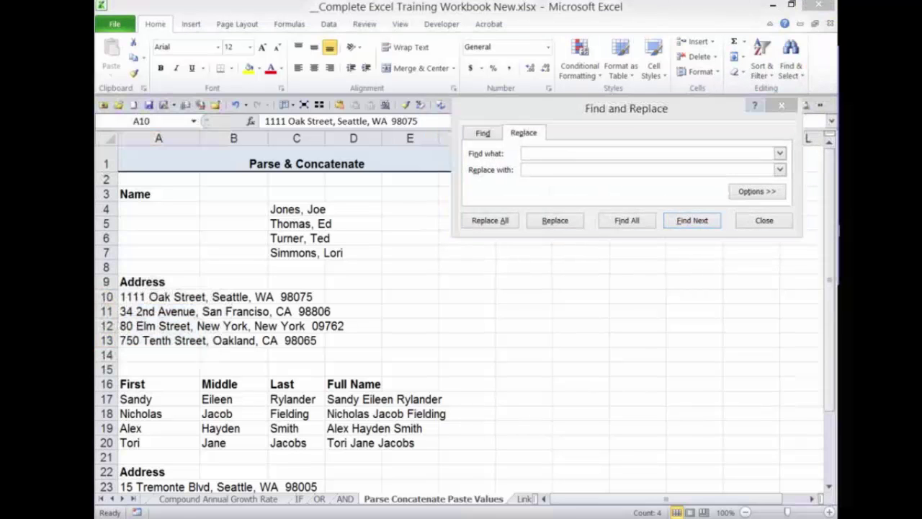
key(super+c)
key(Escape)
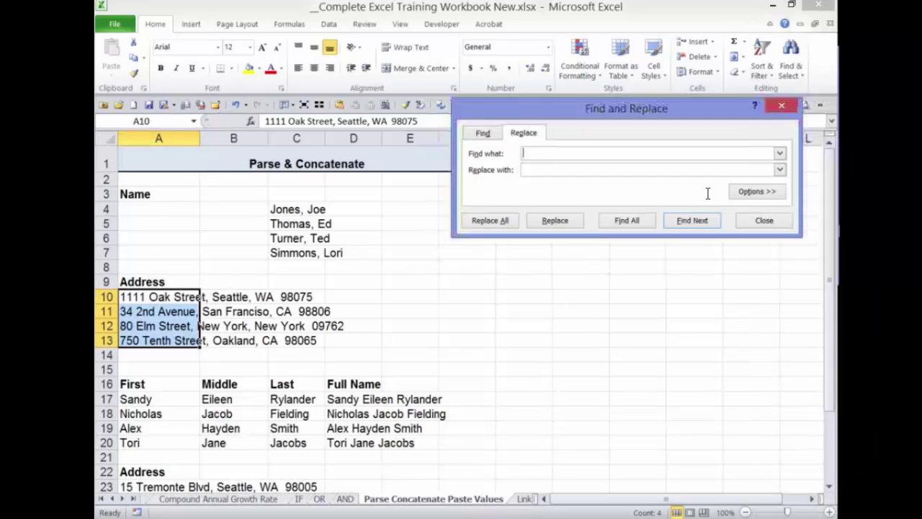
text(,)
key(Tab)
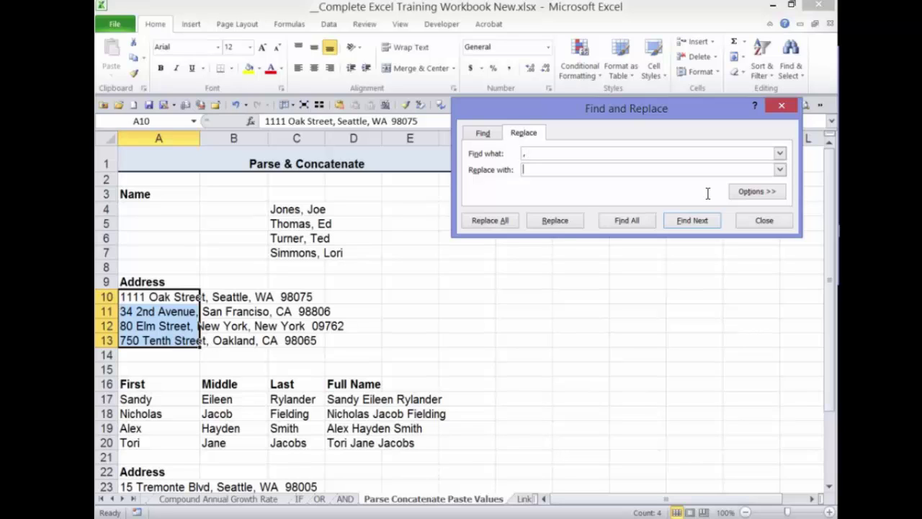
text(,)
key(alt+a)
key(Return)
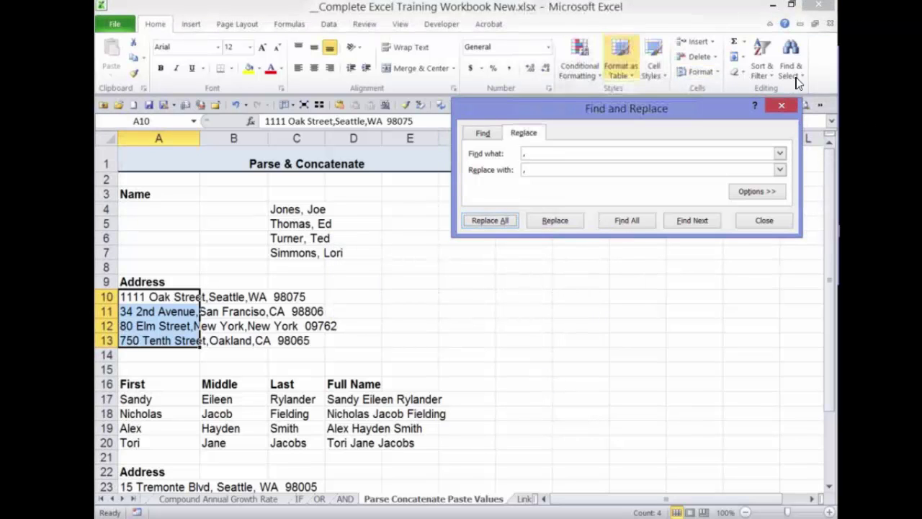
click(328, 24)
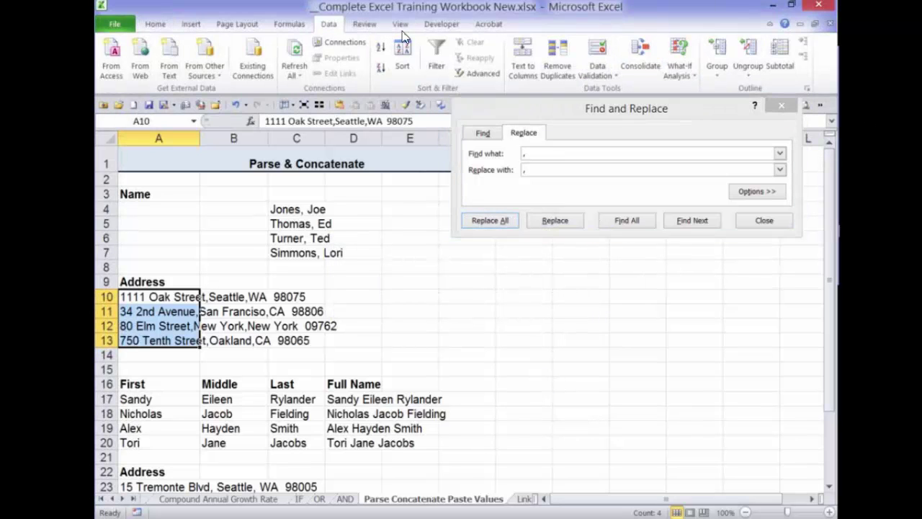
click(523, 61)
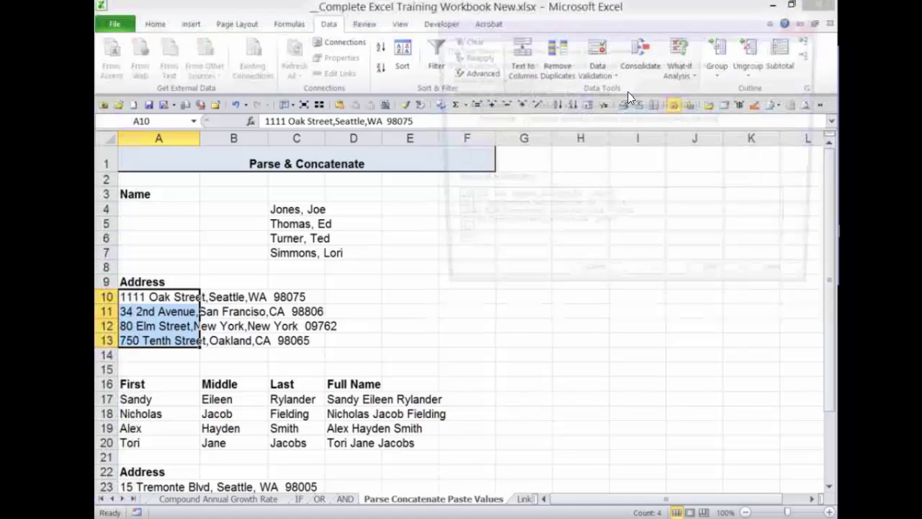
key(Return)
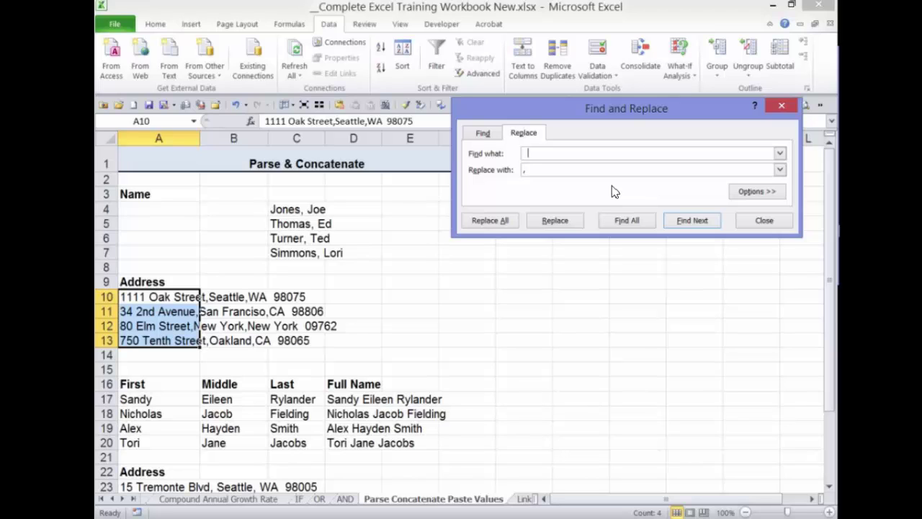
Replace the double space before each ZIP code in A10:A13 with a comma.
key(alt+a)
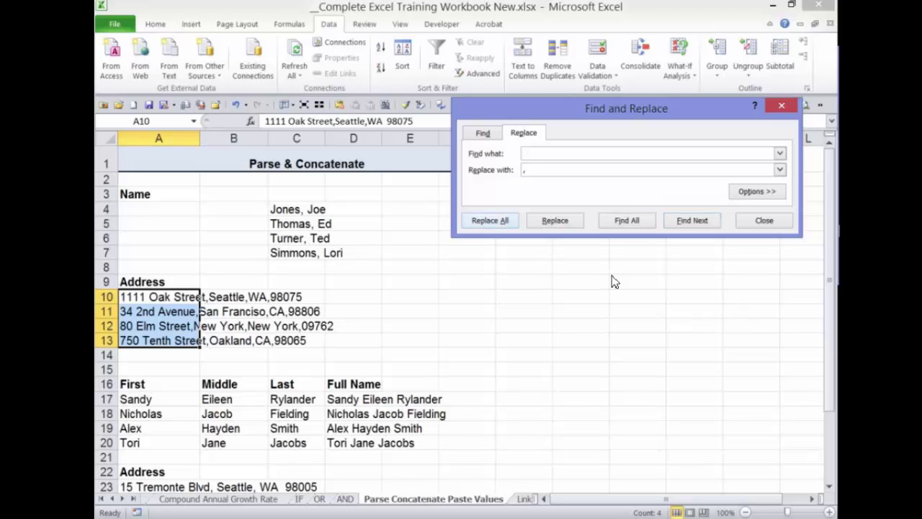
key(Return)
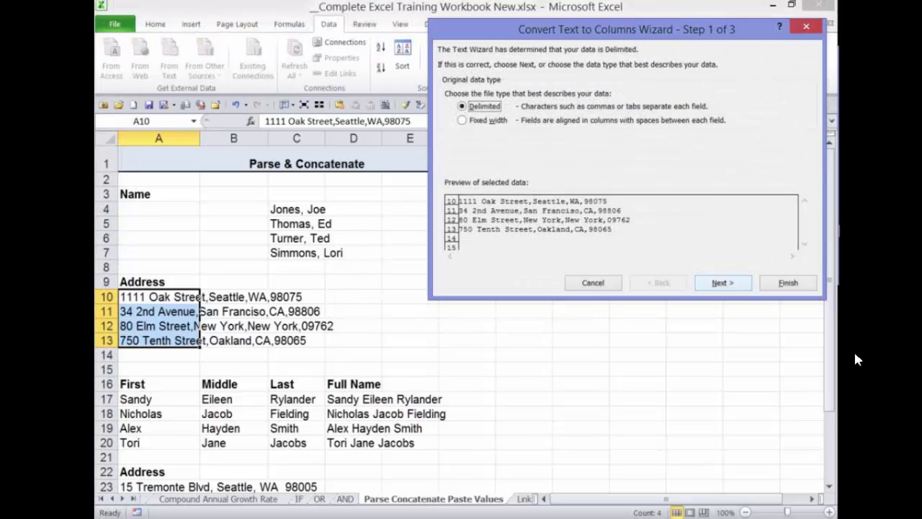
Split the addresses in A10:A13 into columns as comma-delimited text, formatting the ZIP code column as Text.
key(Return)
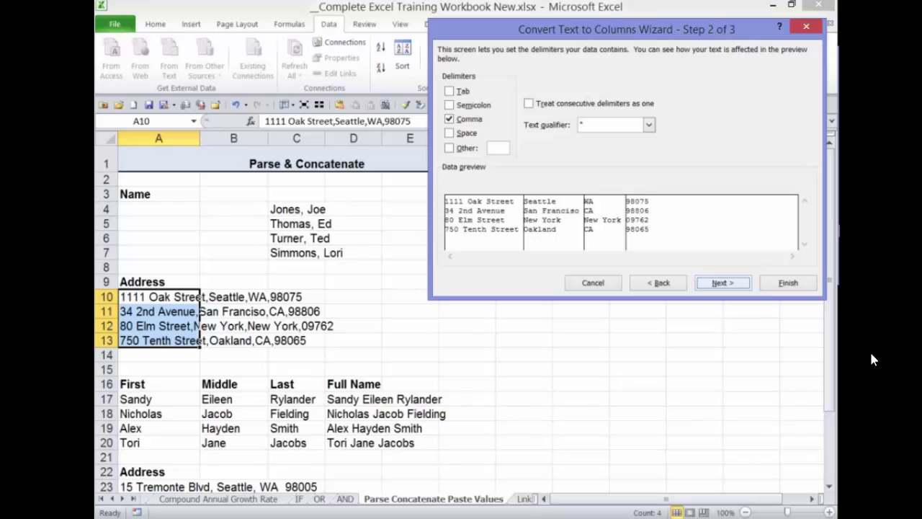
key(Return)
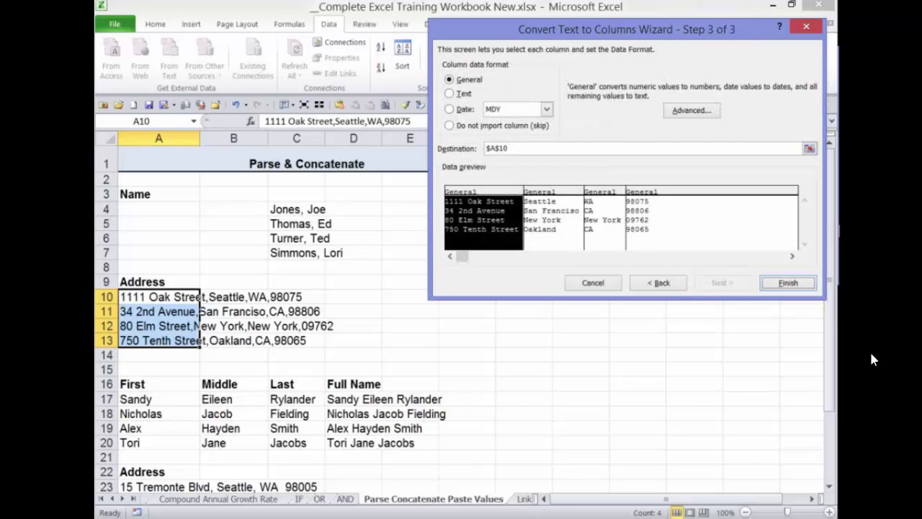
click(782, 241)
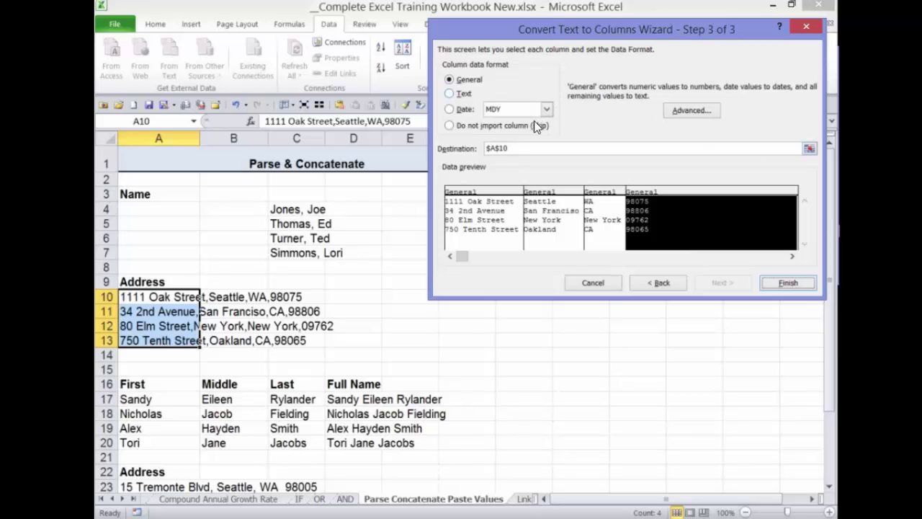
key(alt+t)
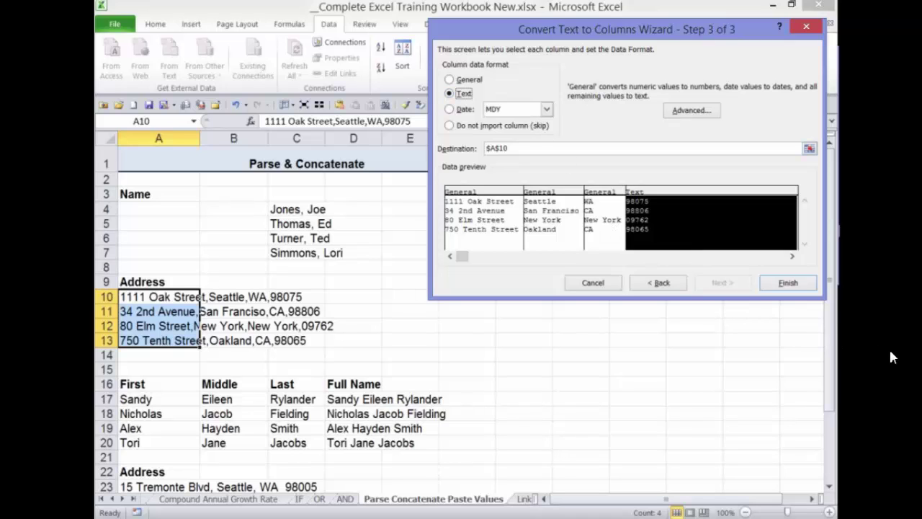
click(788, 283)
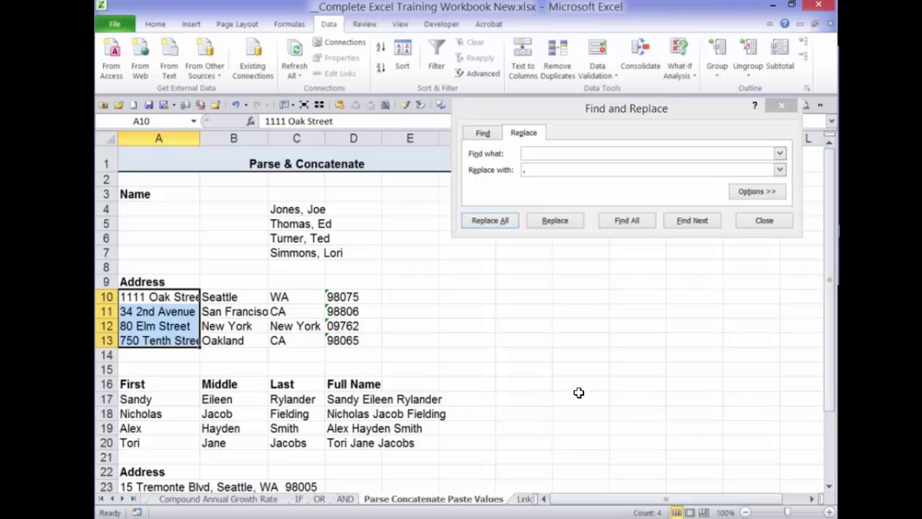
Examine the error-checking options for the ZIP code stored as text in D10 without applying any.
key(Right)
key(Right)
key(Right)
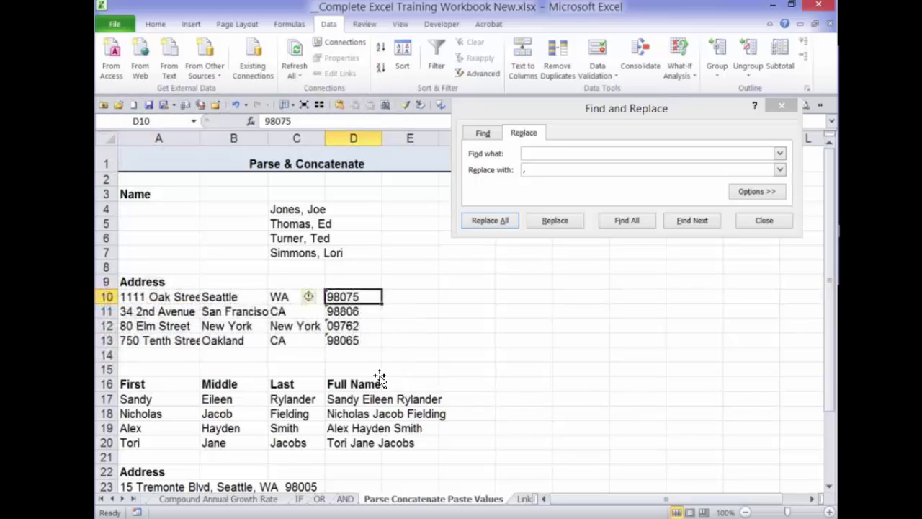
key(alt+shift+F10)
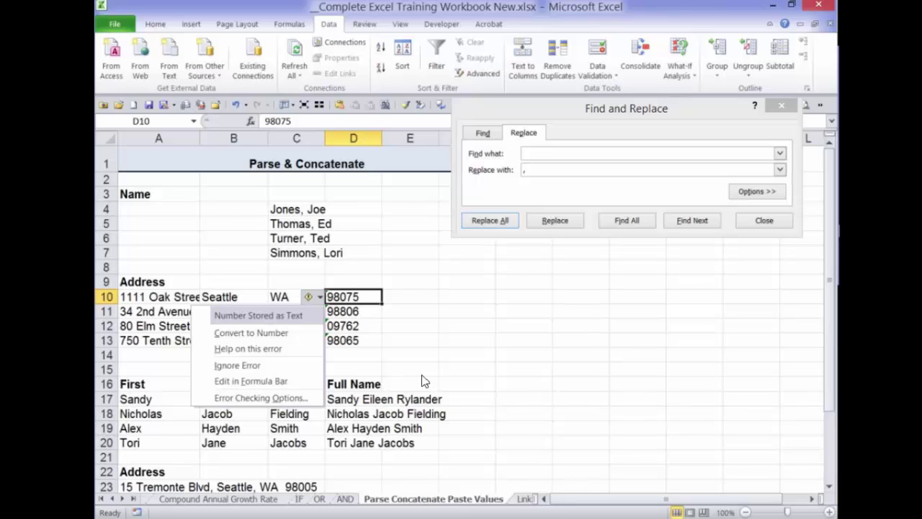
key(Down)
key(Down)
key(Down)
key(Up)
key(Down)
click(410, 369)
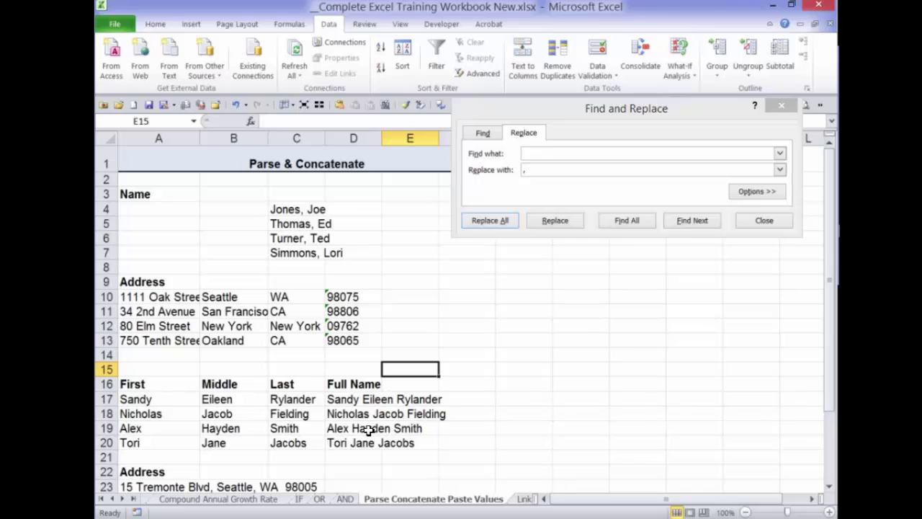
click(353, 297)
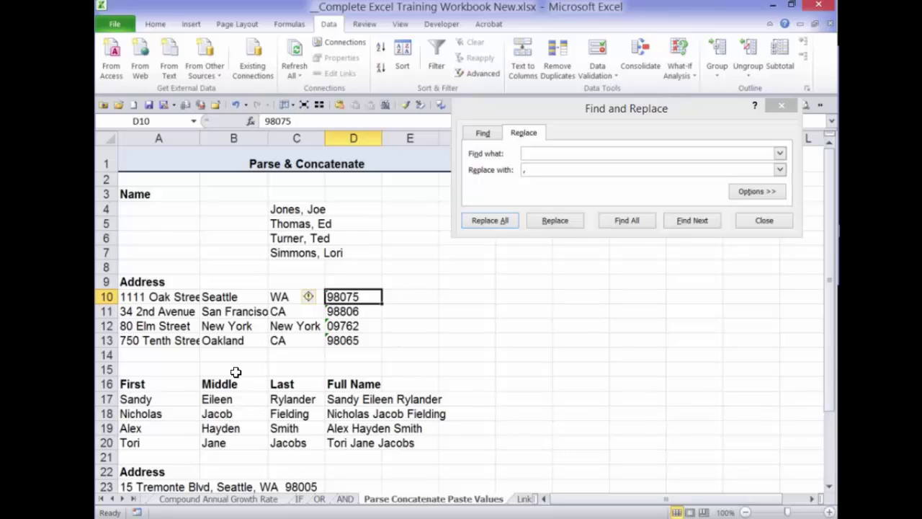
Create a new blank workbook and enter the labels B, S, T and J in A5:A8.
click(133, 105)
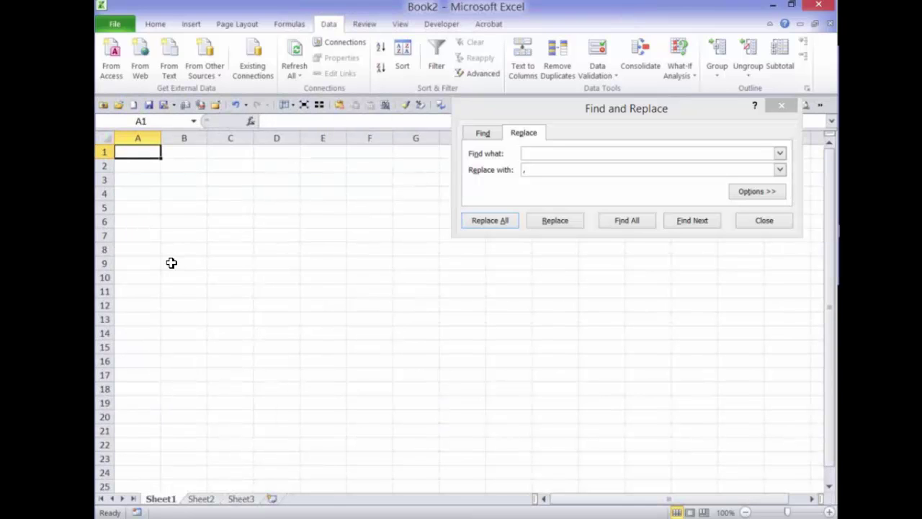
click(152, 207)
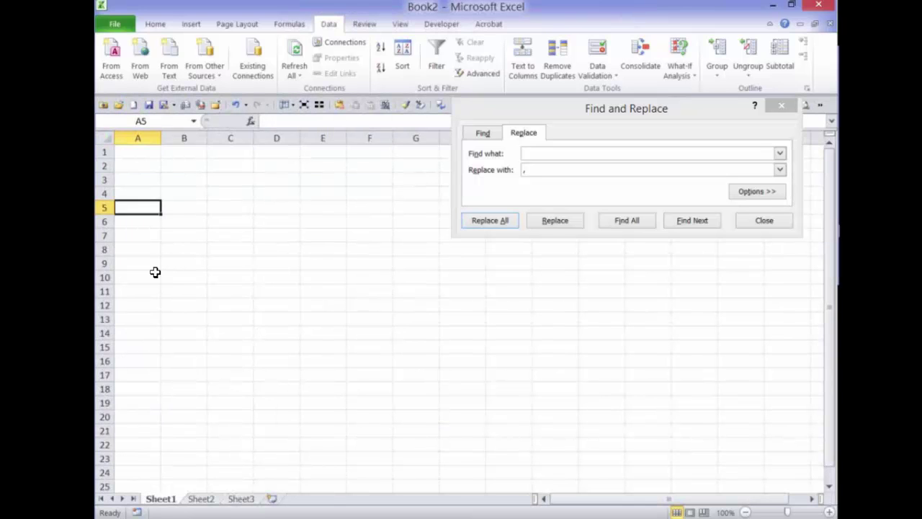
text(B)
key(Return)
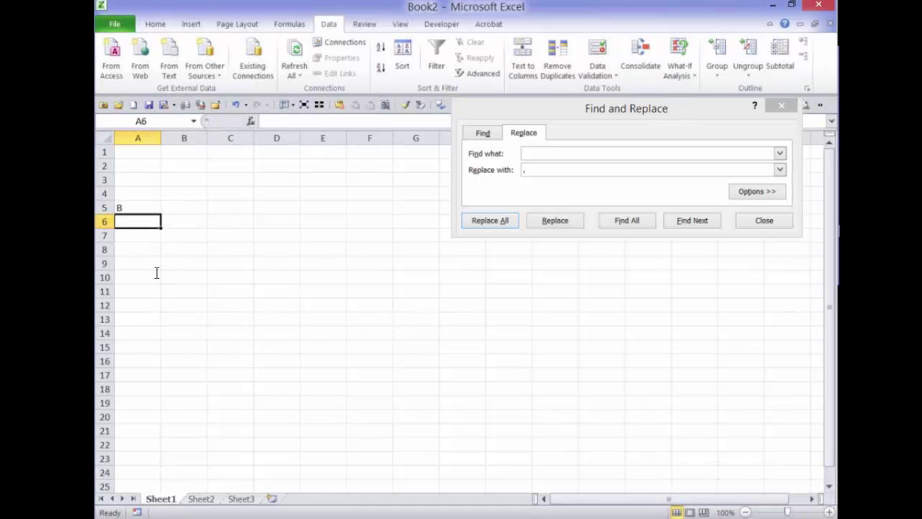
text(S)
key(Return)
text(T)
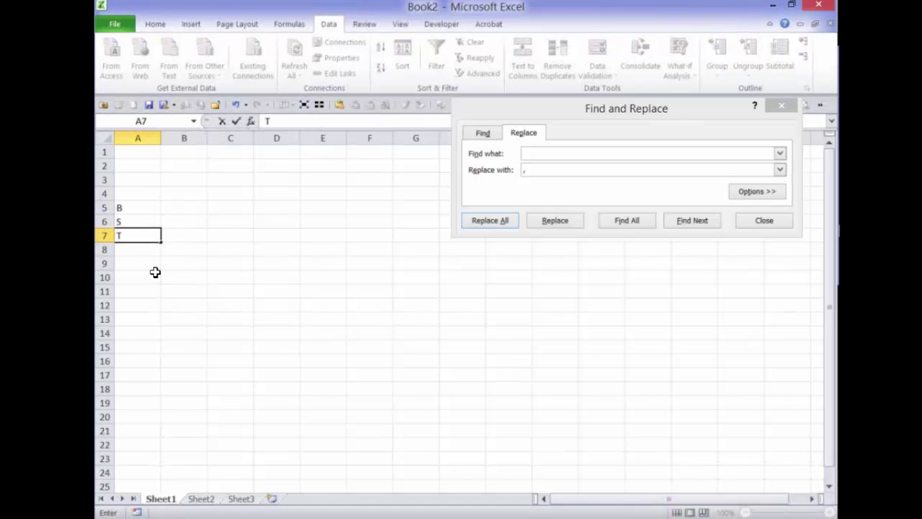
key(Return)
text(J)
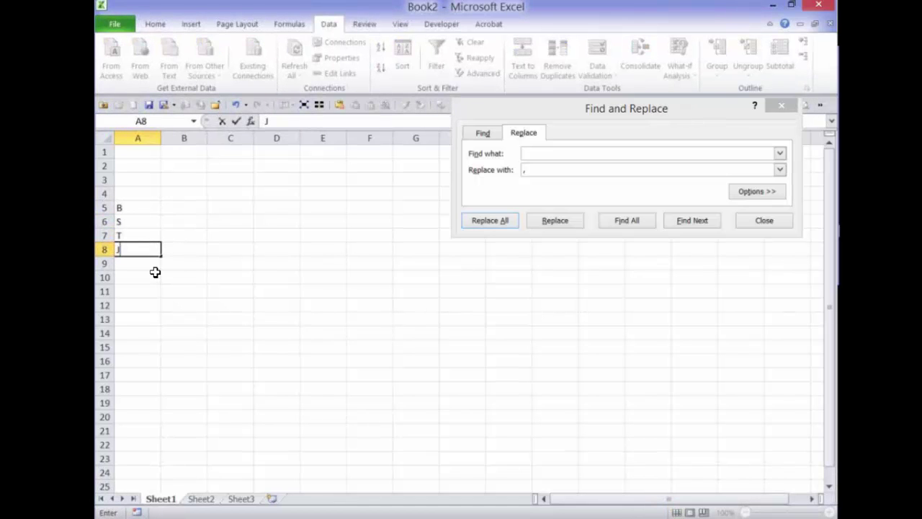
key(Up)
Enter the amounts 10000, 200, 10 and 3000 in B5:B8 beside the labels.
key(Up)
key(Up)
key(Right)
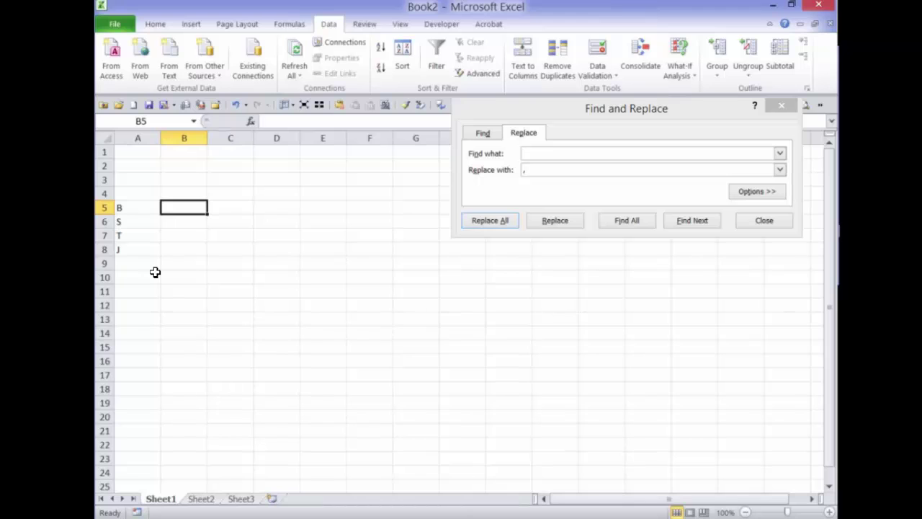
text(10000)
key(Return)
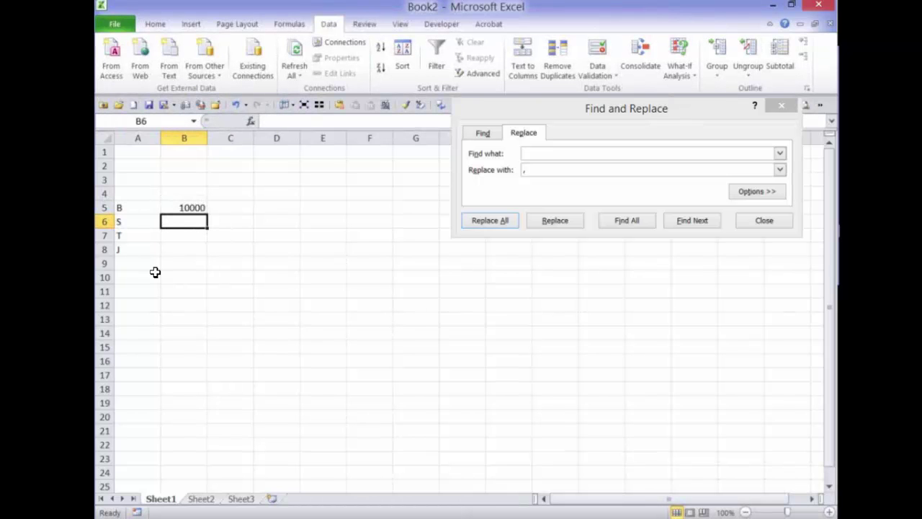
text(200)
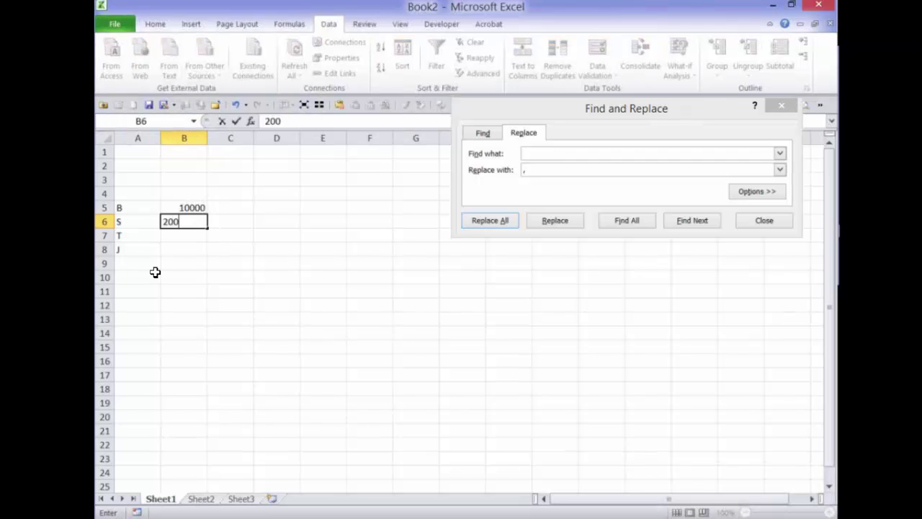
key(Return)
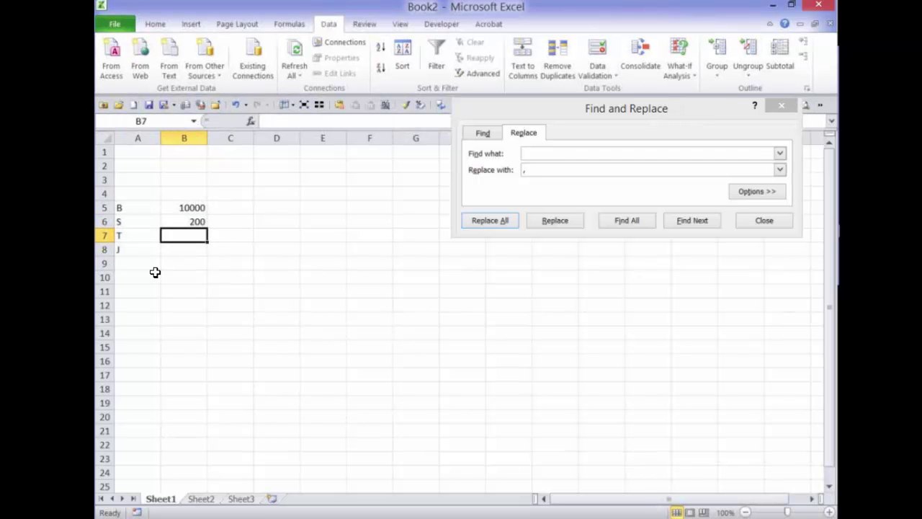
text(10)
key(Return)
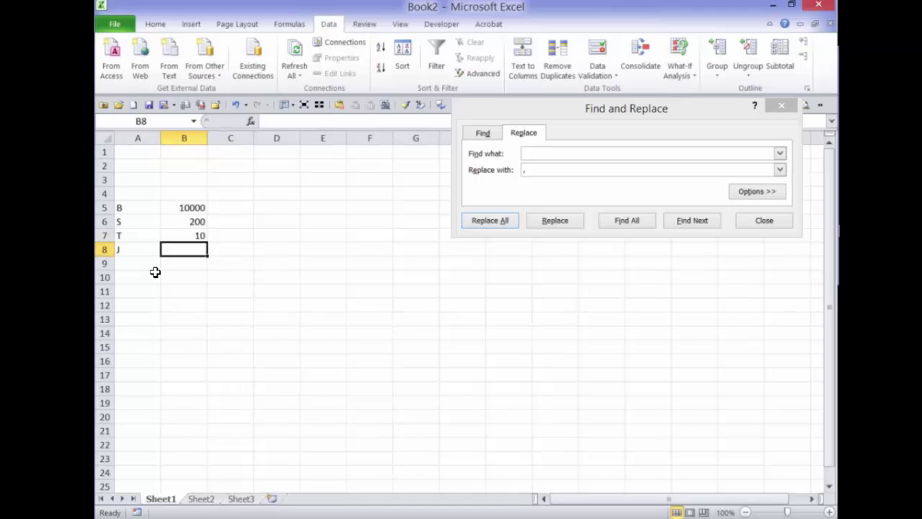
text(3000)
key(Return)
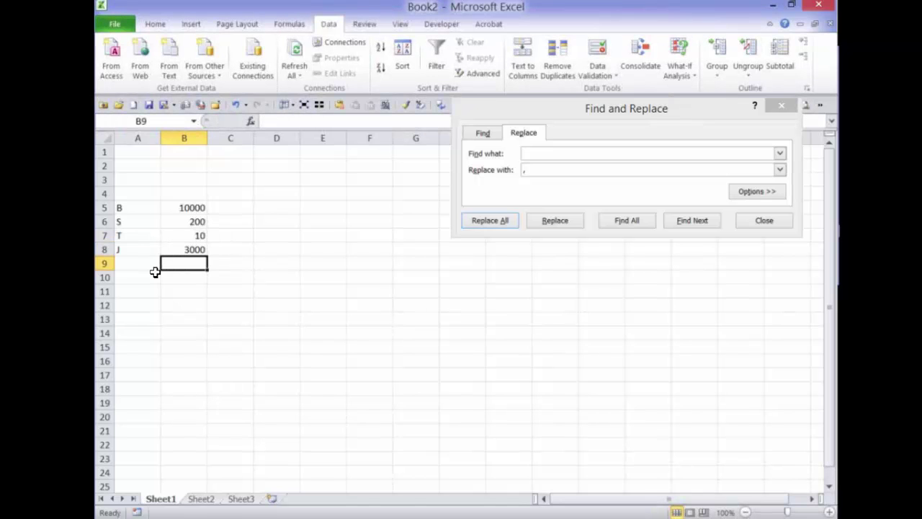
Enter an x in each of the cells C5:C8 beside the amounts.
key(Up)
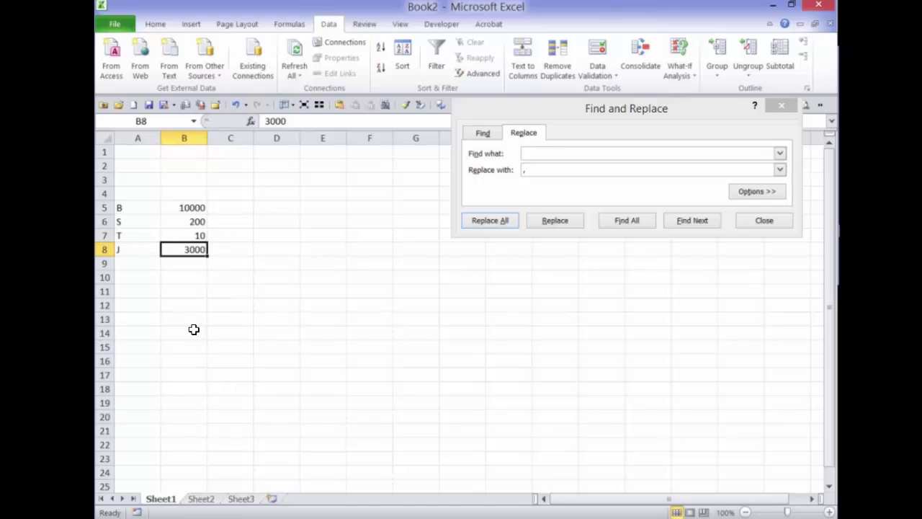
key(Down)
key(Up)
key(Up)
key(Up)
key(Up)
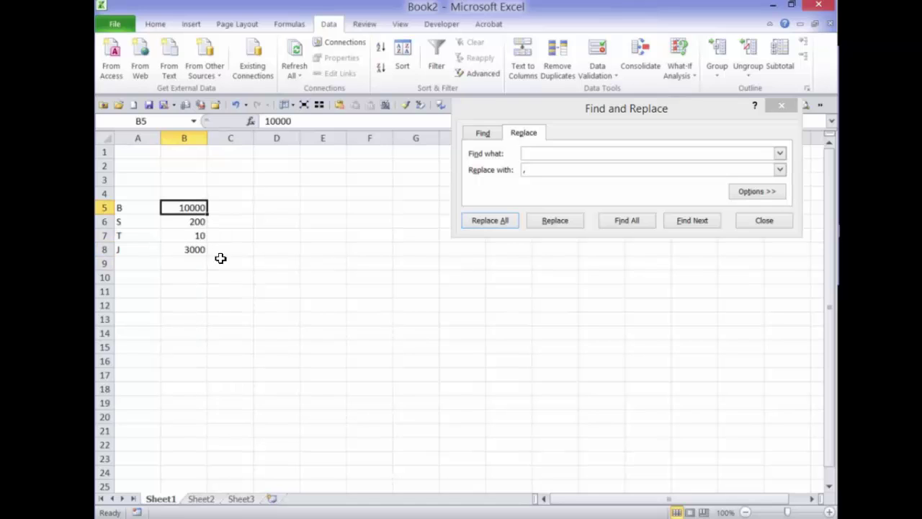
key(Right)
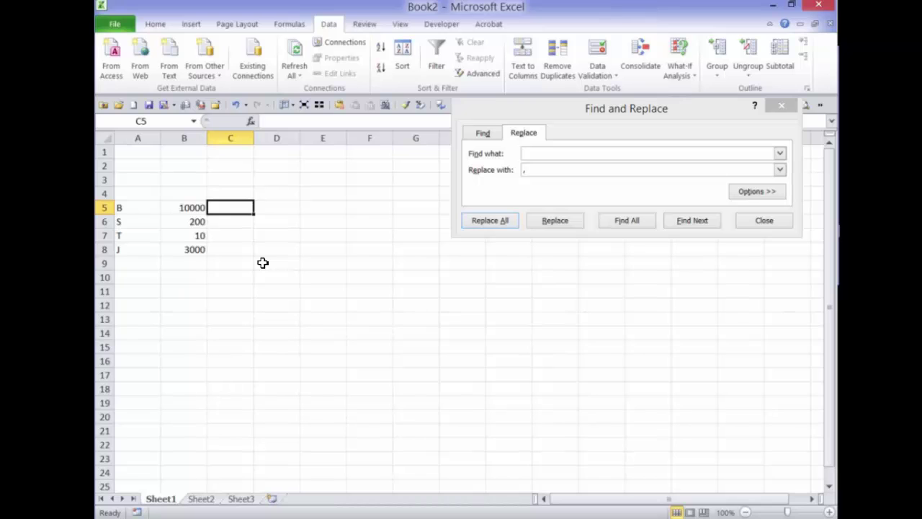
text(x)
key(Return)
text(x)
key(Return)
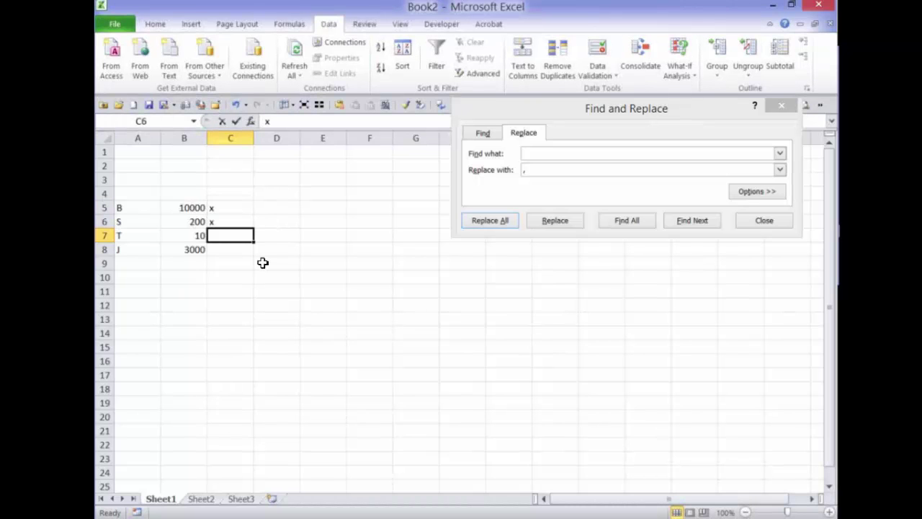
text(x)
key(Return)
text(x)
key(Return)
Clear the amount in B7 and the x in C7 from the T row.
key(Up)
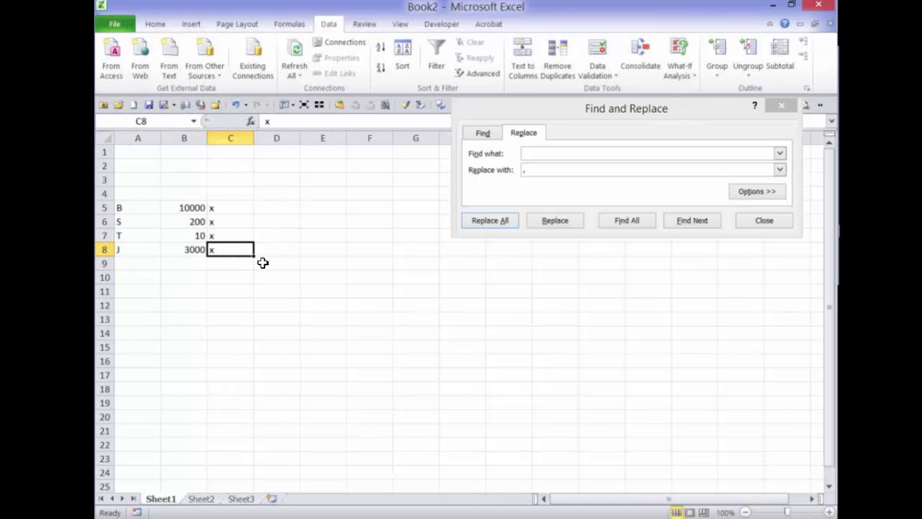
key(Up)
key(Left)
key(Delete)
key(Right)
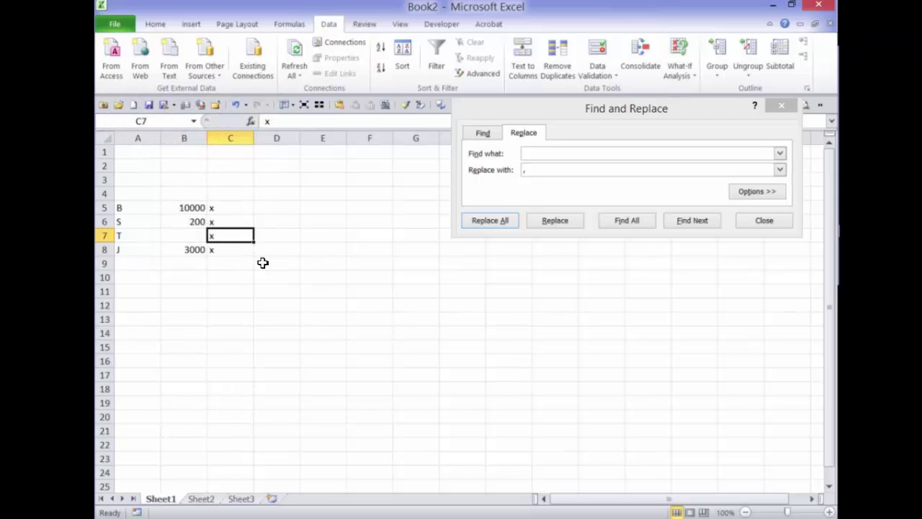
key(Delete)
Enter a COUNT formula in B9 that counts the numeric amounts in B5:B8.
key(Down)
key(Down)
key(Left)
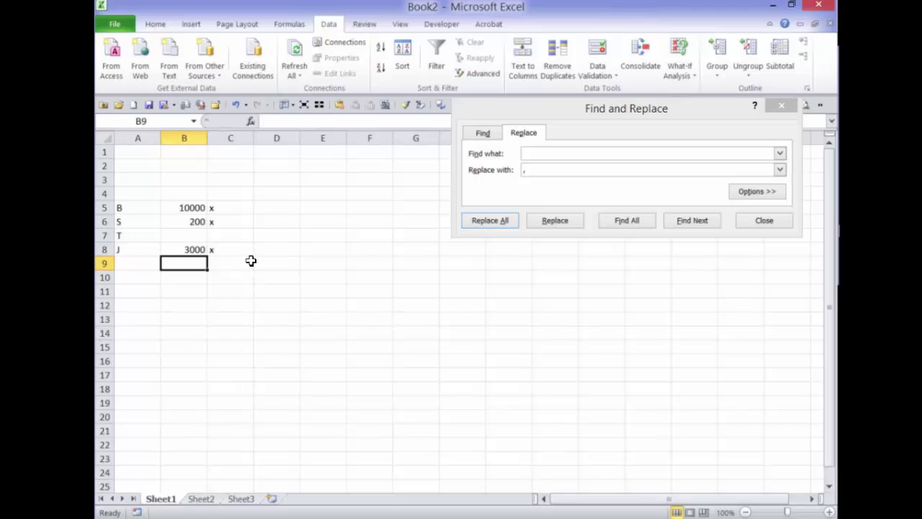
drag(184, 208, 199, 250)
key(Down)
key(Down)
key(Down)
key(Down)
text(=coun)
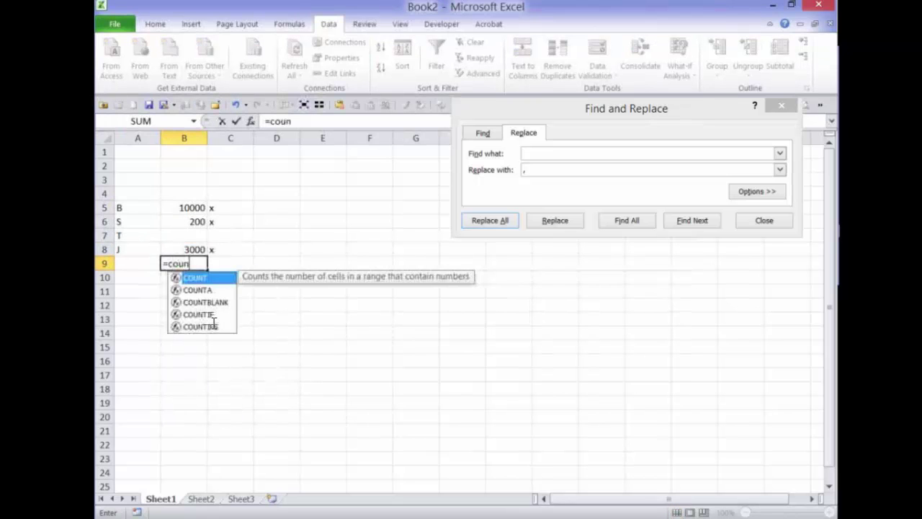
text(t()
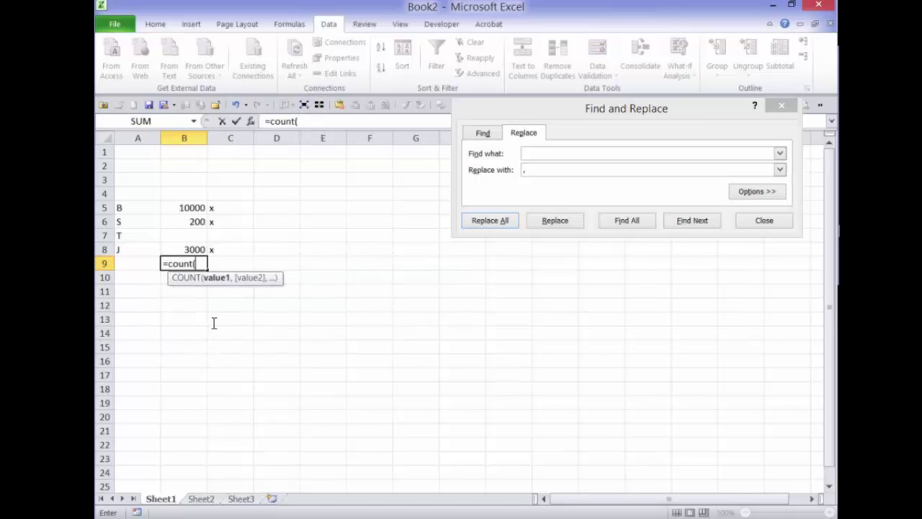
key(Up)
key(shift+Up)
key(shift+Up)
key(shift+Up)
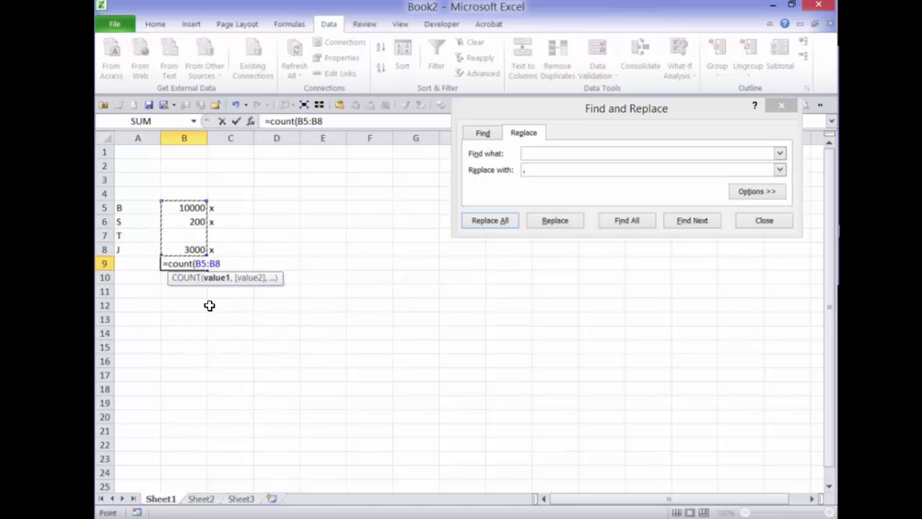
key(Return)
Enter a COUNTA formula in C9 that counts the x entries in C5:C8.
key(Up)
key(Right)
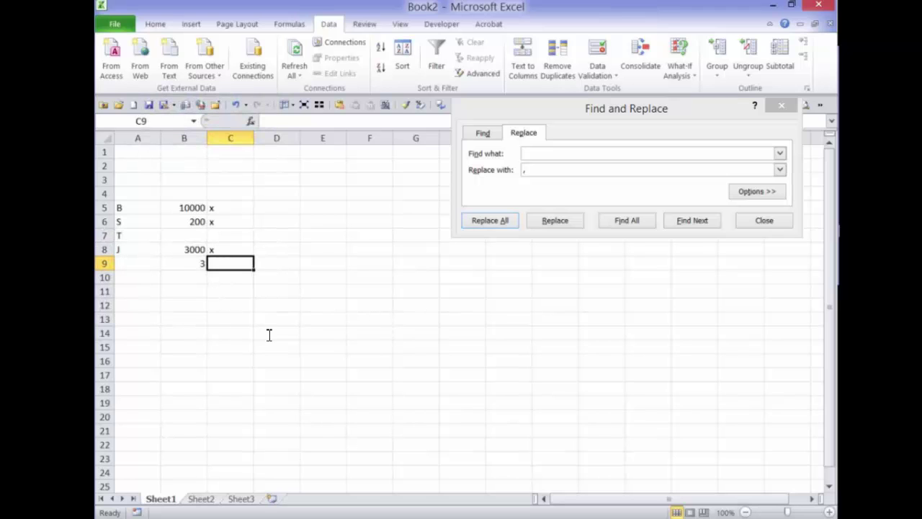
text(=cpim)
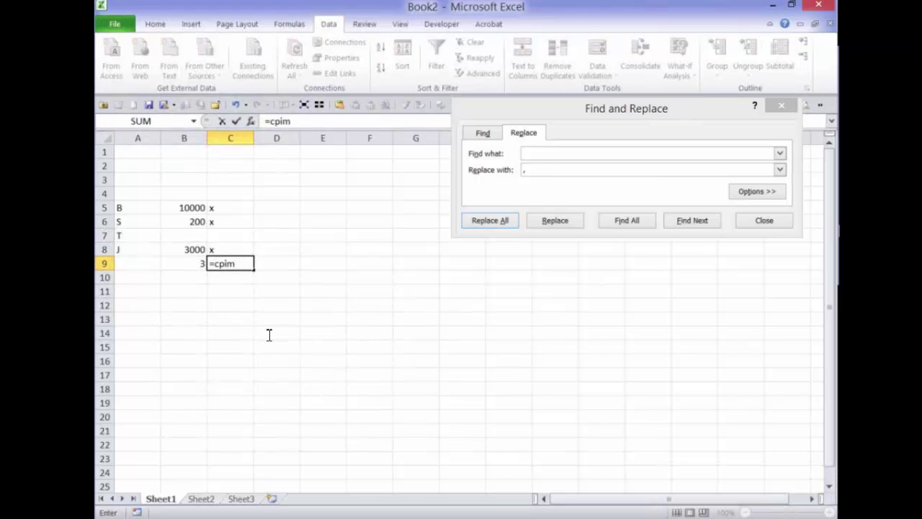
key(BackSpace)
key(BackSpace)
key(BackSpace)
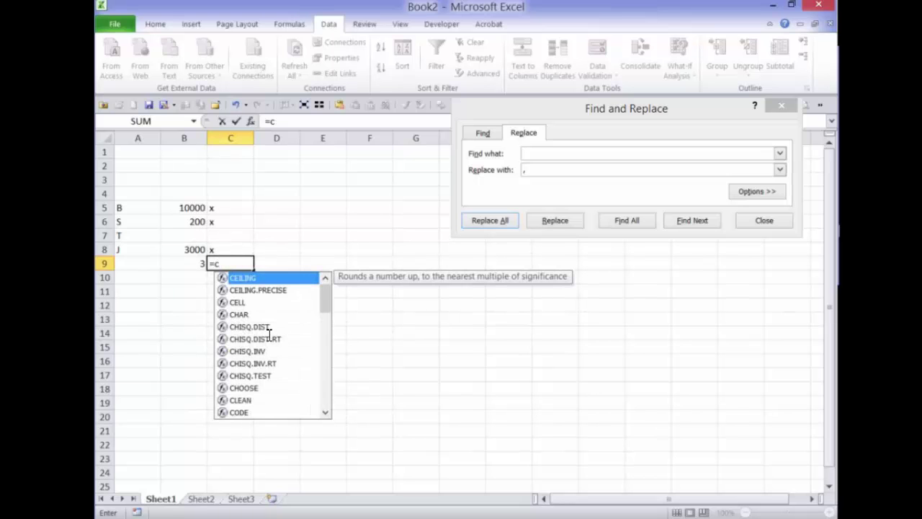
text(ou)
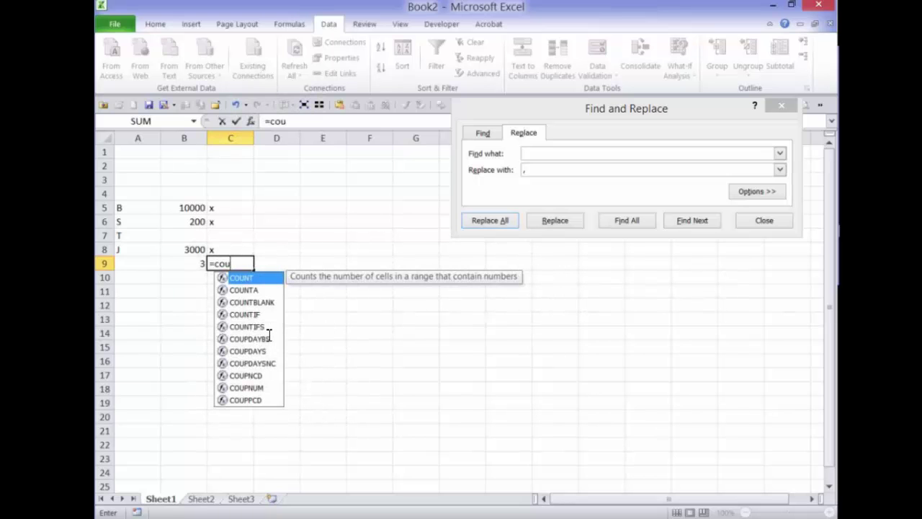
key(Down)
key(Tab)
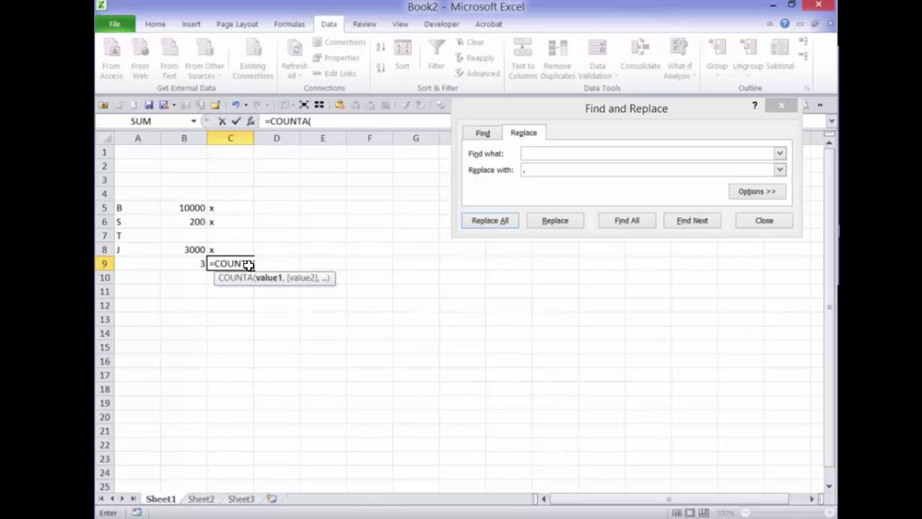
drag(245, 207, 245, 250)
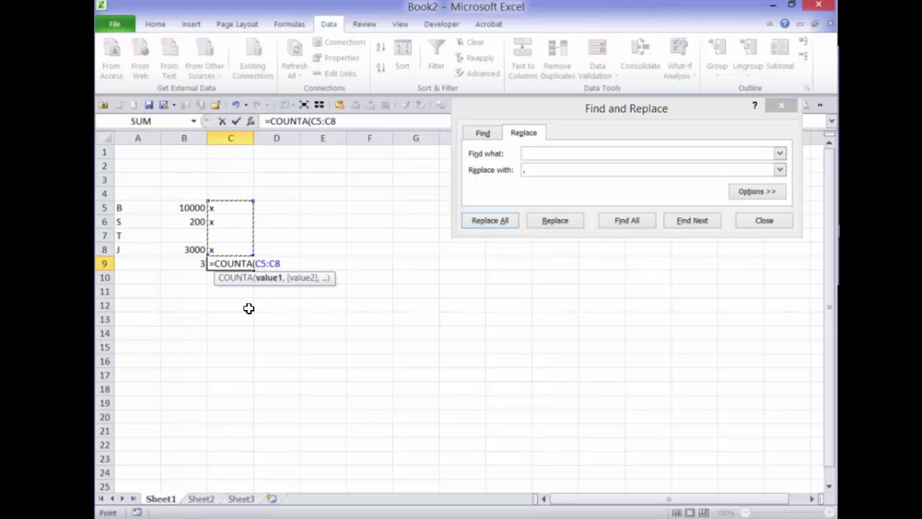
key(Return)
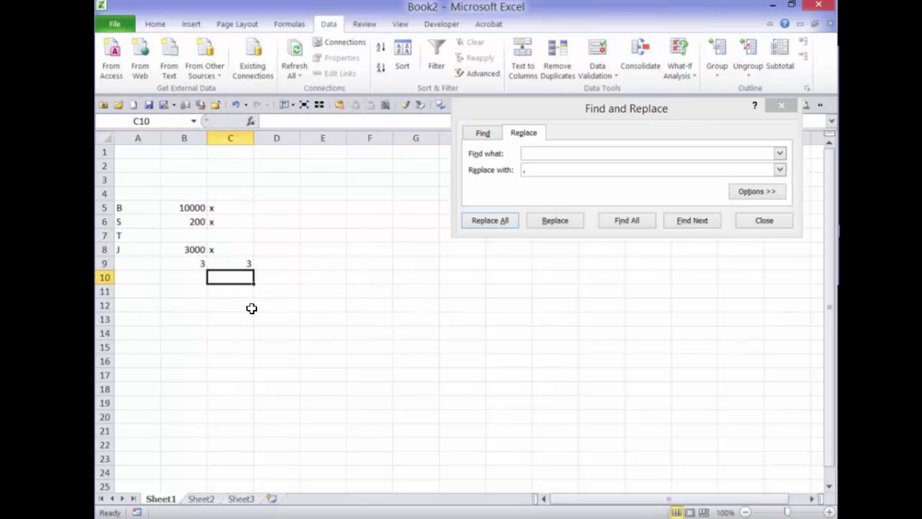
Close the Book2 workbook without saving its changes and return to the Complete Excel Training Workbook.
drag(130, 207, 130, 249)
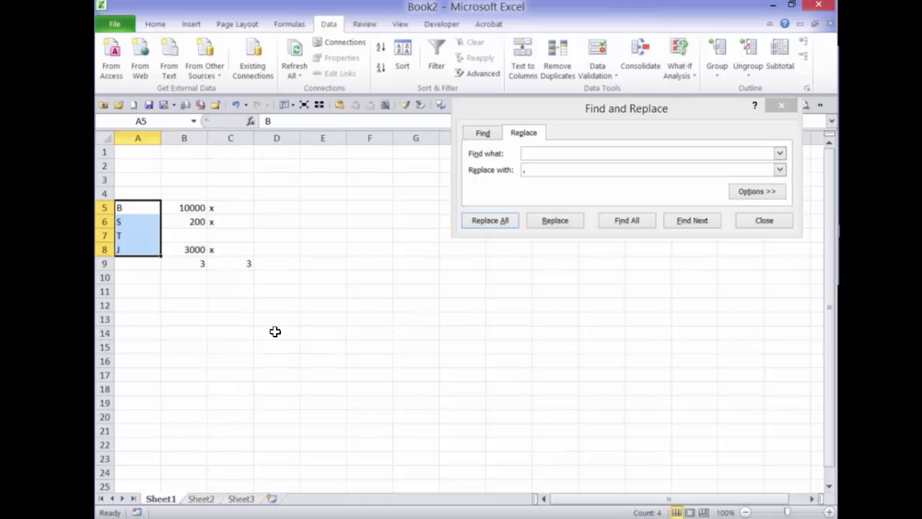
key(ctrl+End)
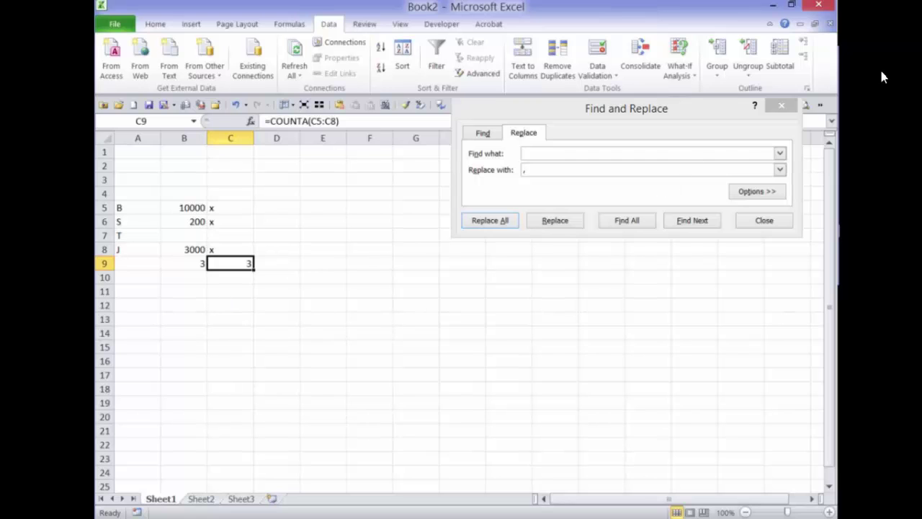
click(830, 24)
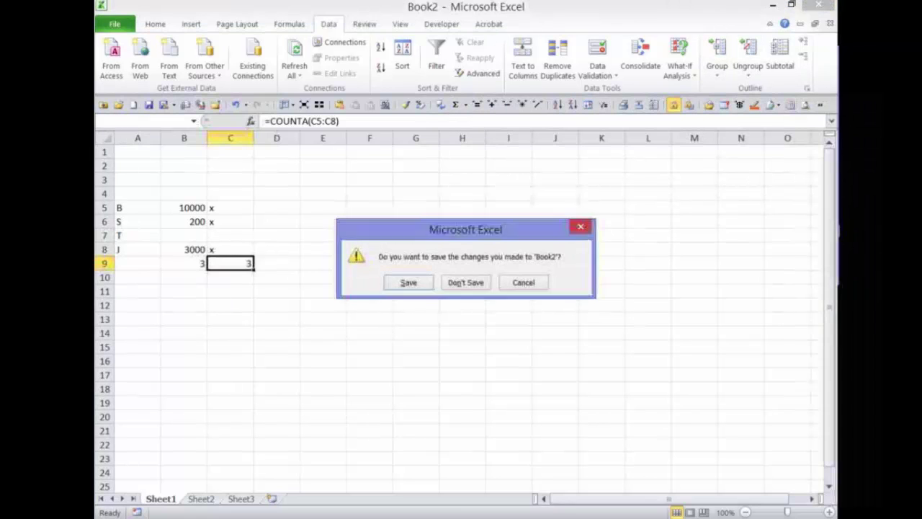
mouse_move(837, 2)
click(805, 281)
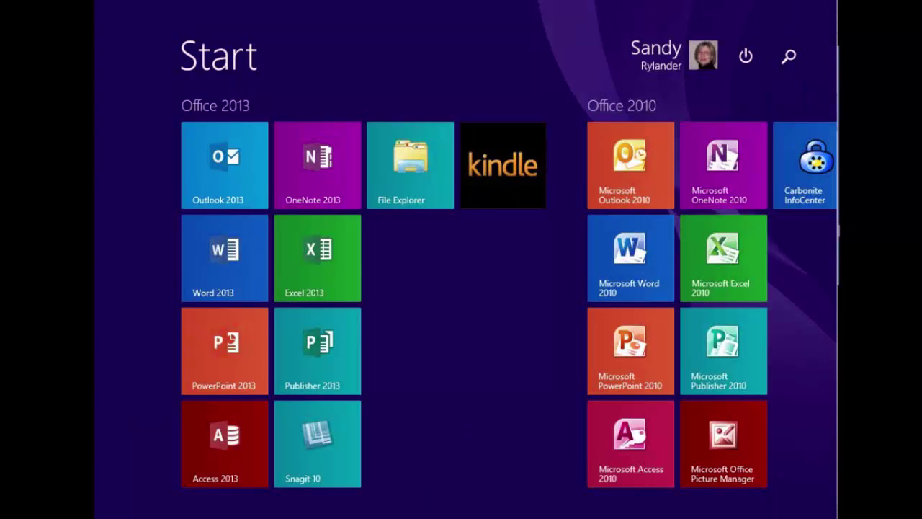
key(super)
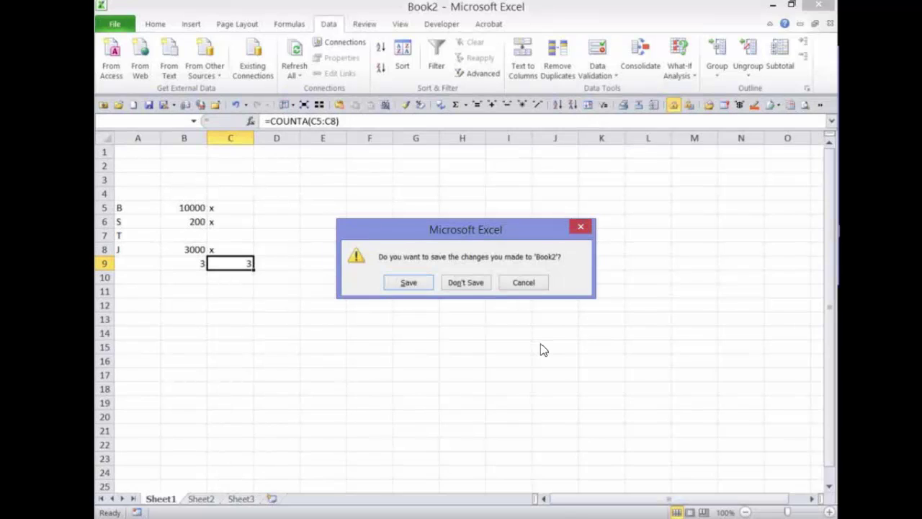
key(Tab)
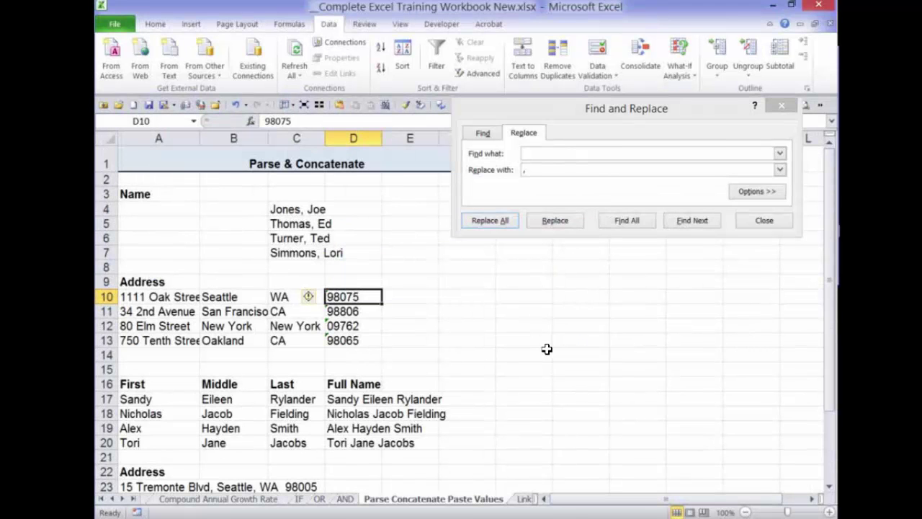
On the IF sheet, examine the monthly figures and total in row 4 and the IF formula behind the accolade in G4.
key(Left)
key(Left)
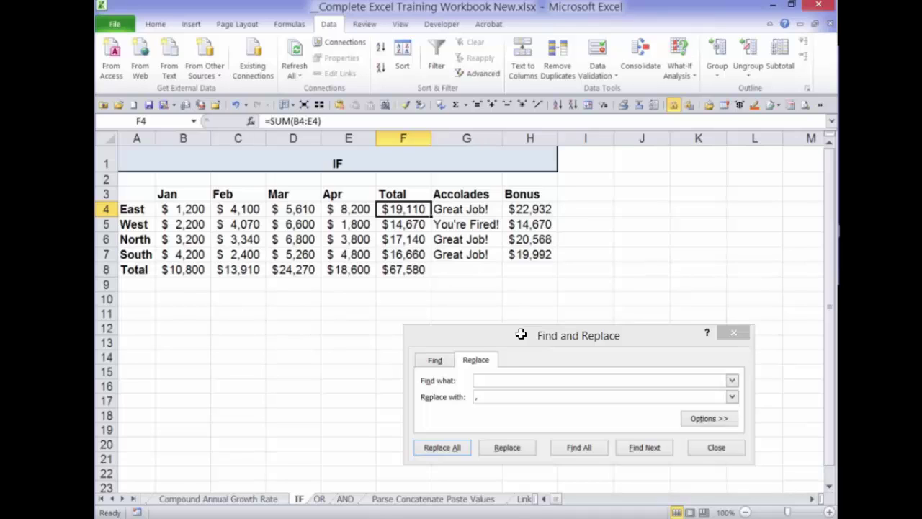
key(Right)
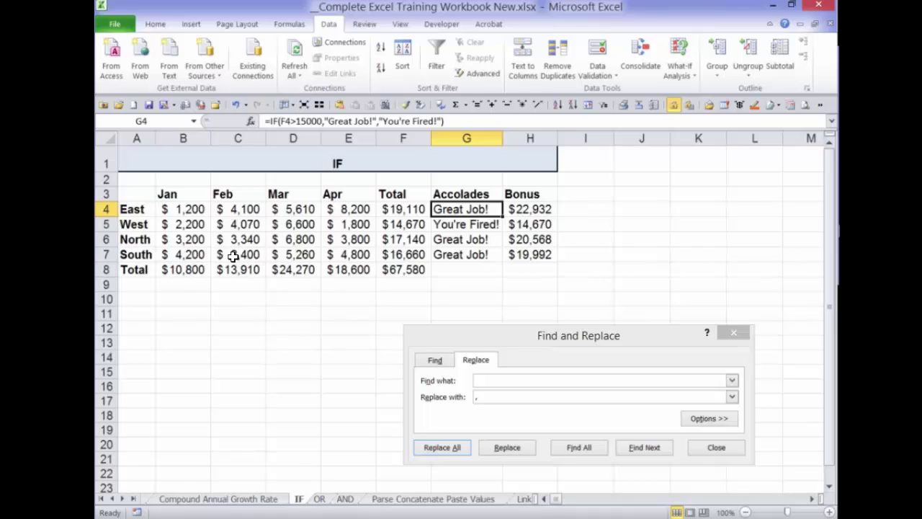
key(Left)
key(Left)
key(Left)
key(Left)
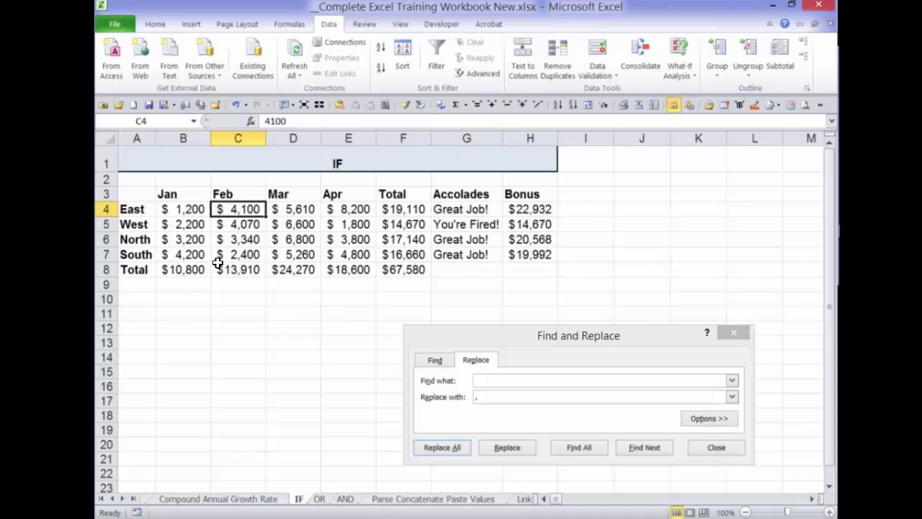
key(Left)
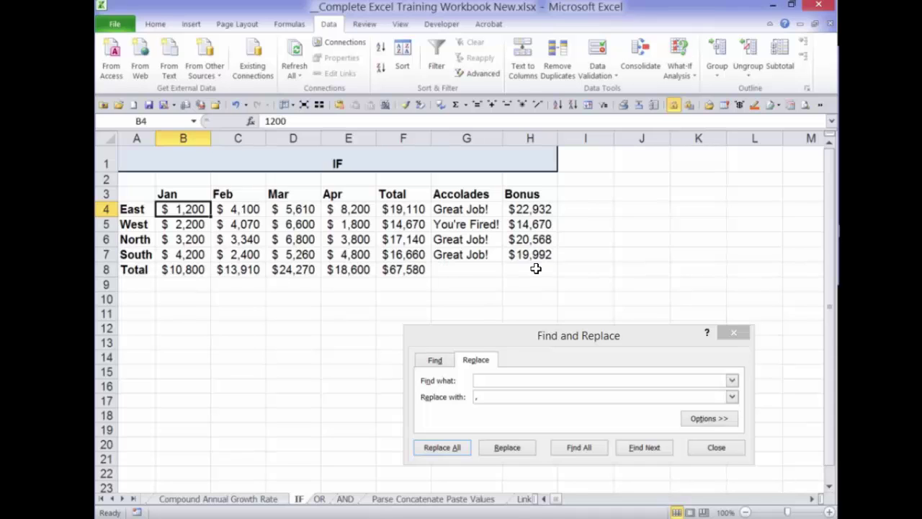
key(Right)
key(Right)
key(Right)
key(Right)
key(Right)
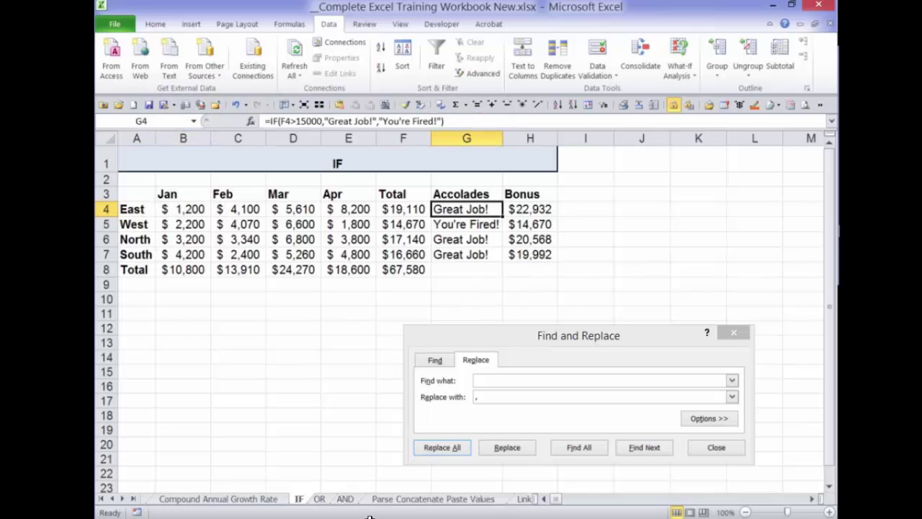
On the Parse Concatenate Paste Values sheet, undo the last four changes, back through the address split and the values pasted over C4:C7.
key(ctrl+Page_Down)
key(ctrl+Page_Down)
key(ctrl+Page_Down)
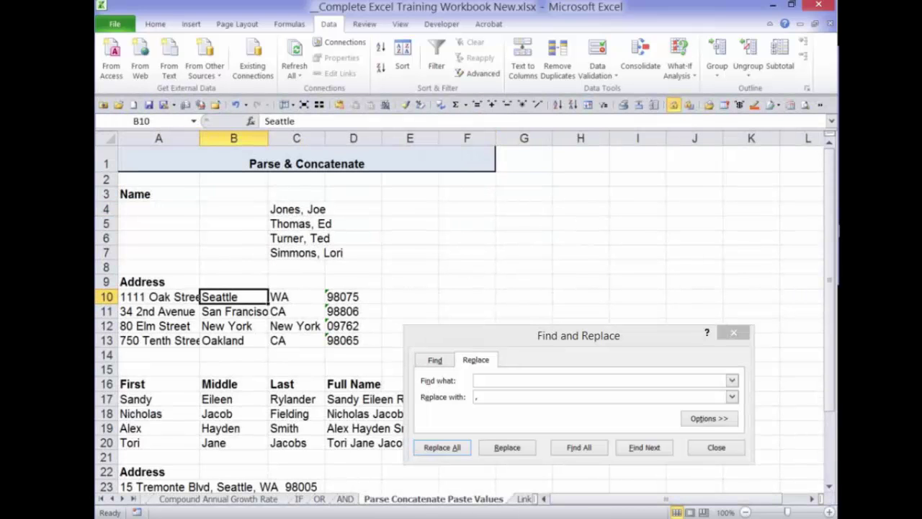
key(Up)
key(Up)
key(Up)
key(Up)
key(Up)
key(Up)
key(Right)
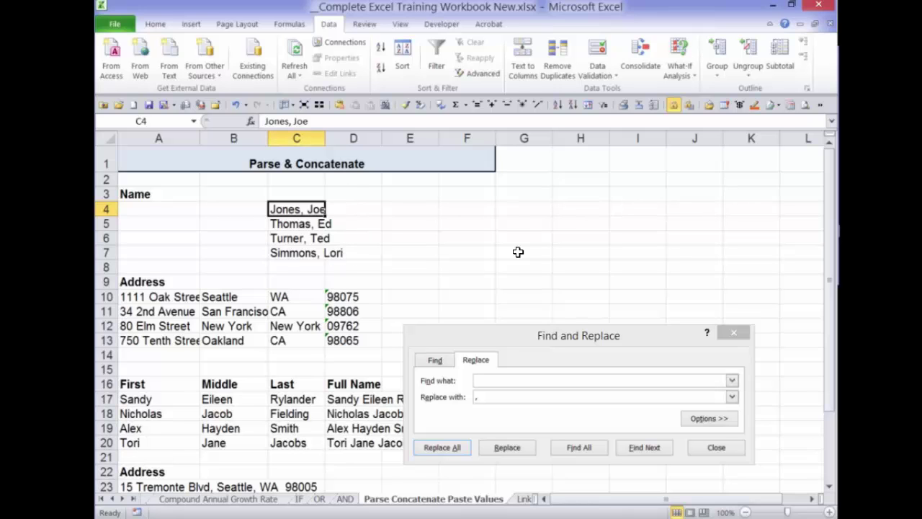
key(ctrl+z)
key(ctrl+z)
key(ctrl+z)
key(ctrl+z)
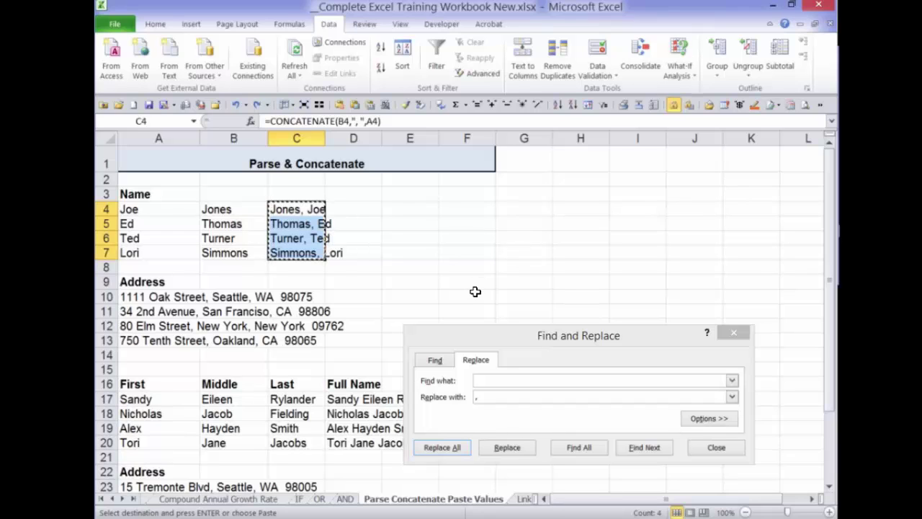
key(Escape)
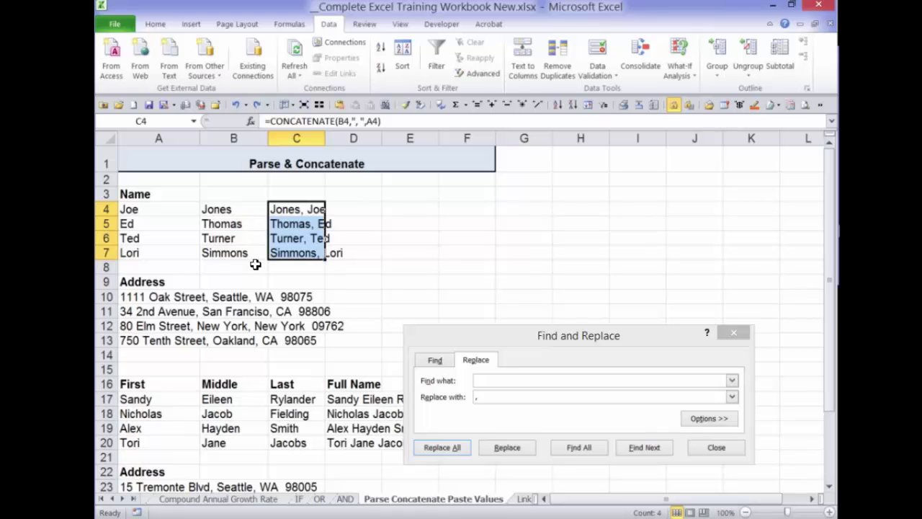
Clear the combined names in C4:C7 and insert a blank column before the last names in column B.
key(Delete)
key(Left)
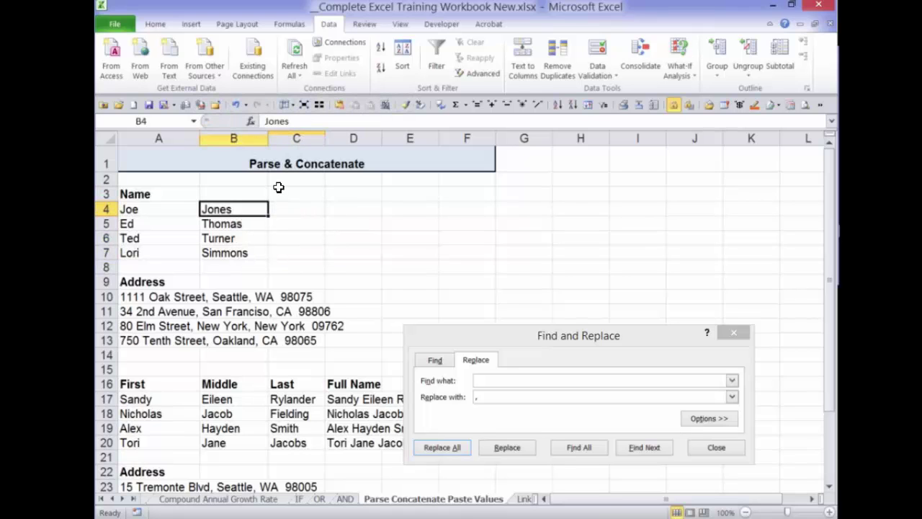
click(264, 169)
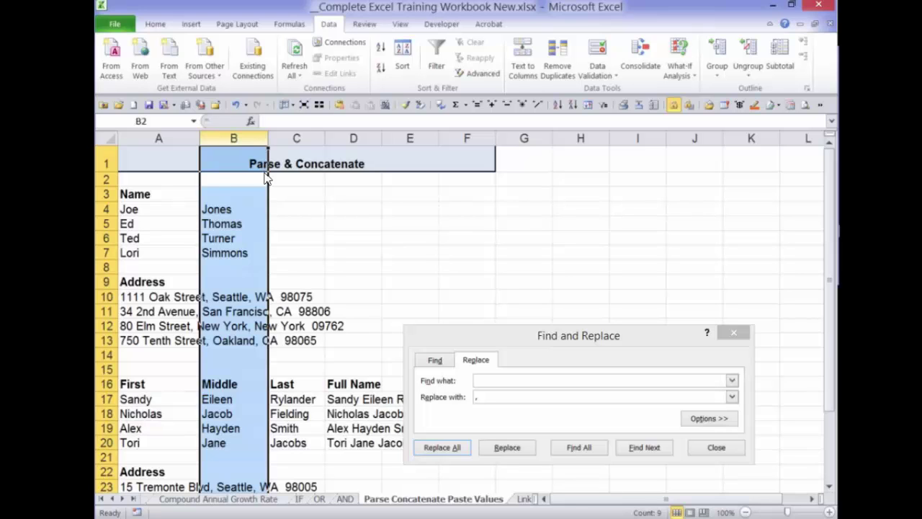
right_click(266, 180)
click(263, 230)
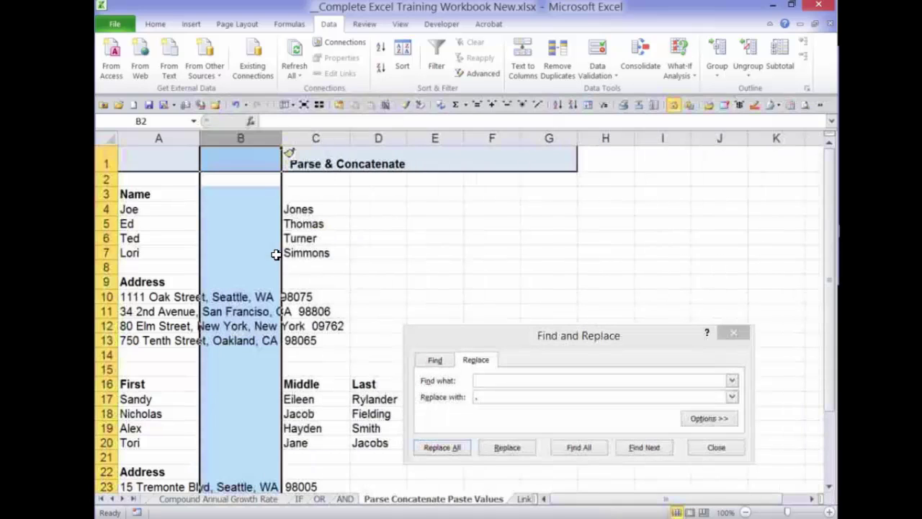
Enter the middle initials P in B4 and J in B6 in the new blank column.
key(Down)
key(Down)
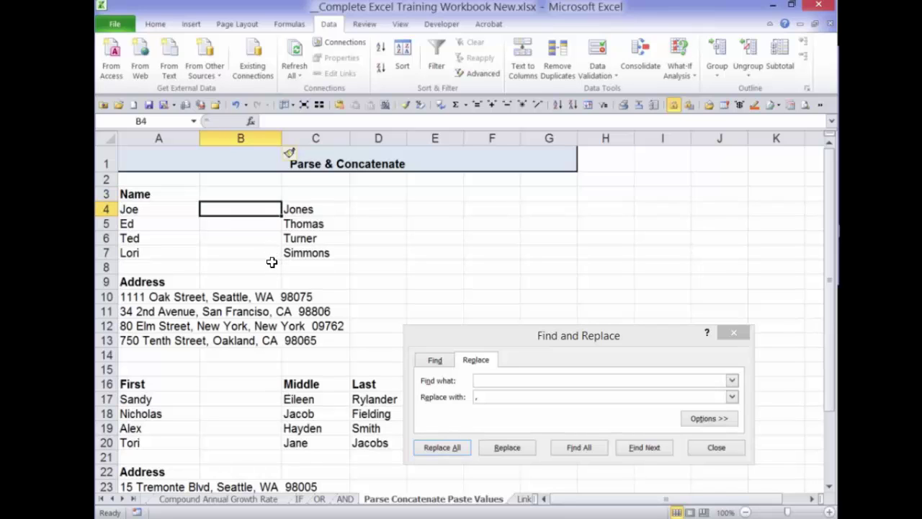
text(P)
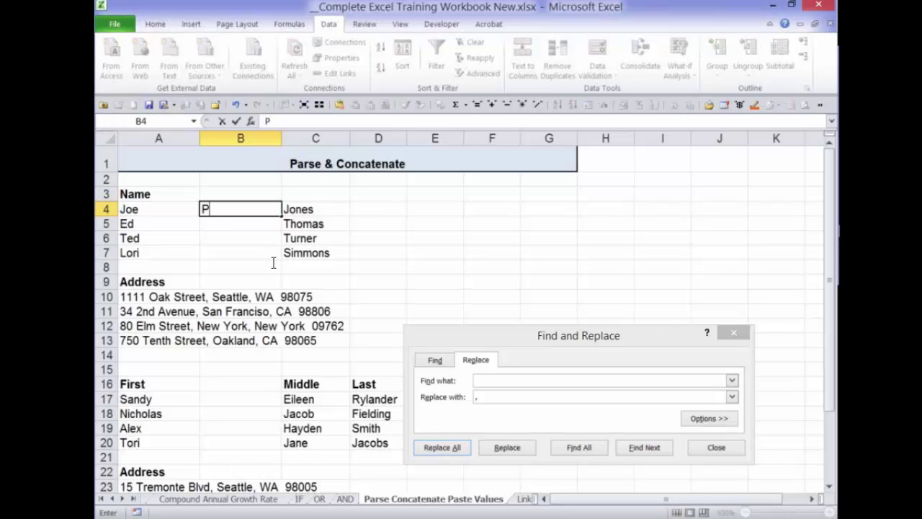
key(Return)
key(Return)
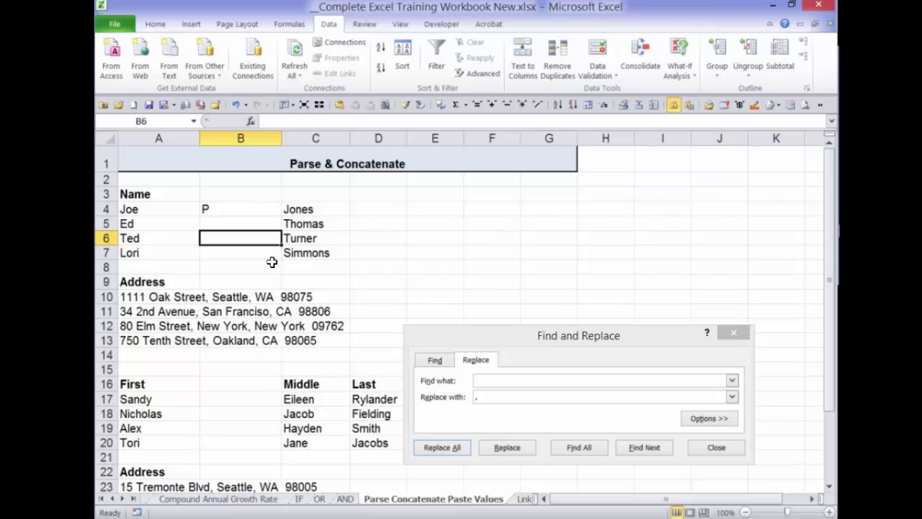
text(J)
key(Return)
Start a formula in D4 that joins the first name in A4 to a space: =A4&" "&.
key(Up)
key(Up)
key(Up)
key(Right)
key(Right)
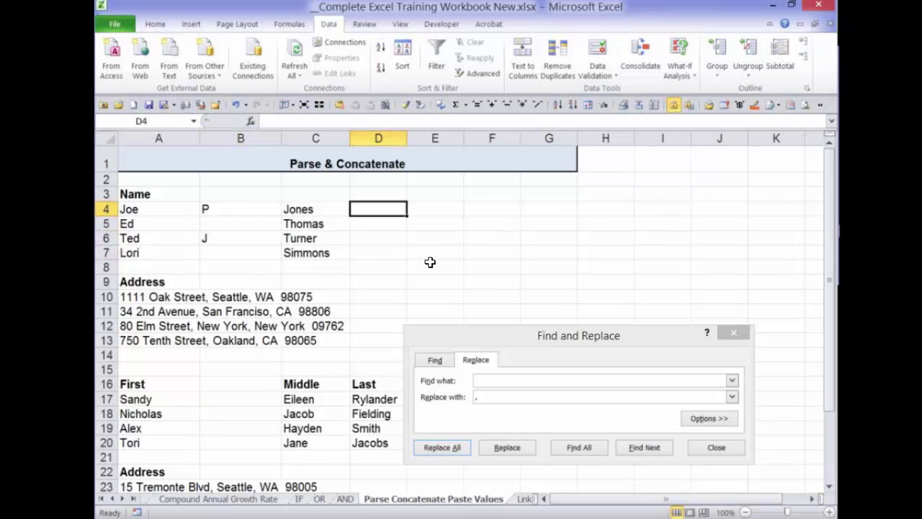
text(=)
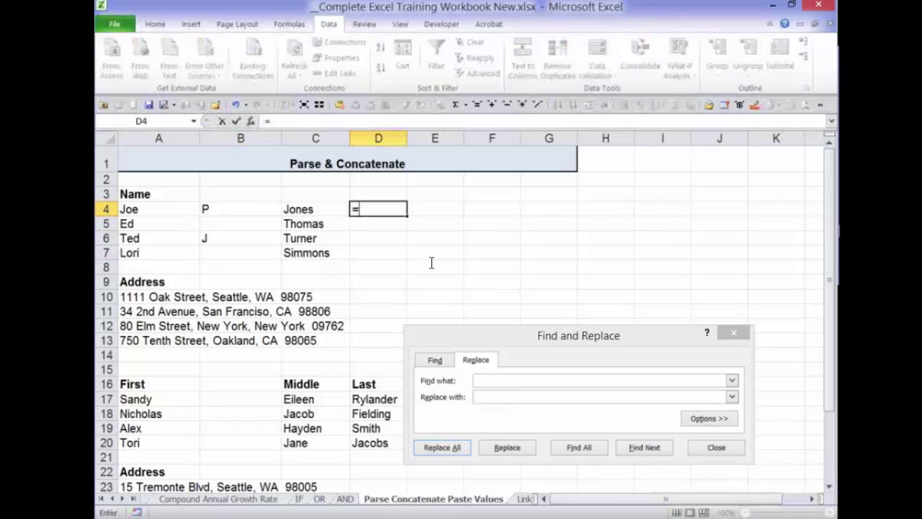
key(Left)
key(Left)
key(Left)
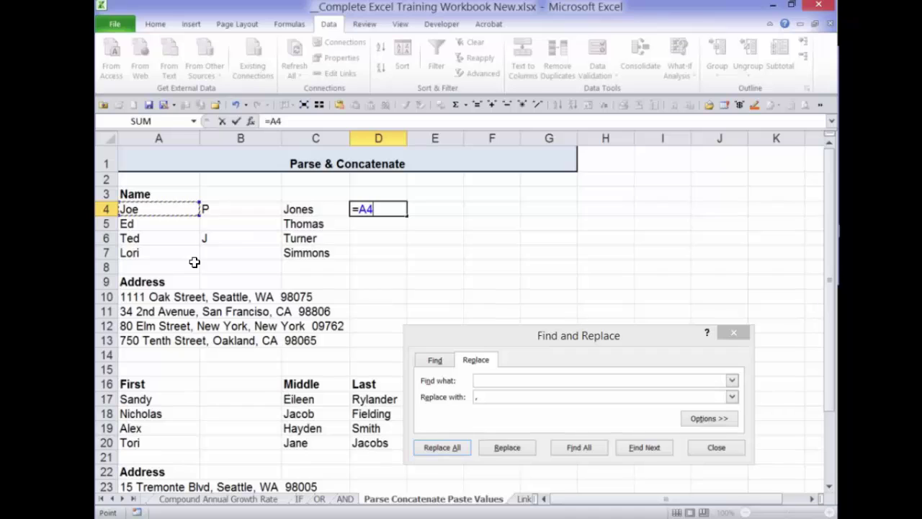
text(&" "&)
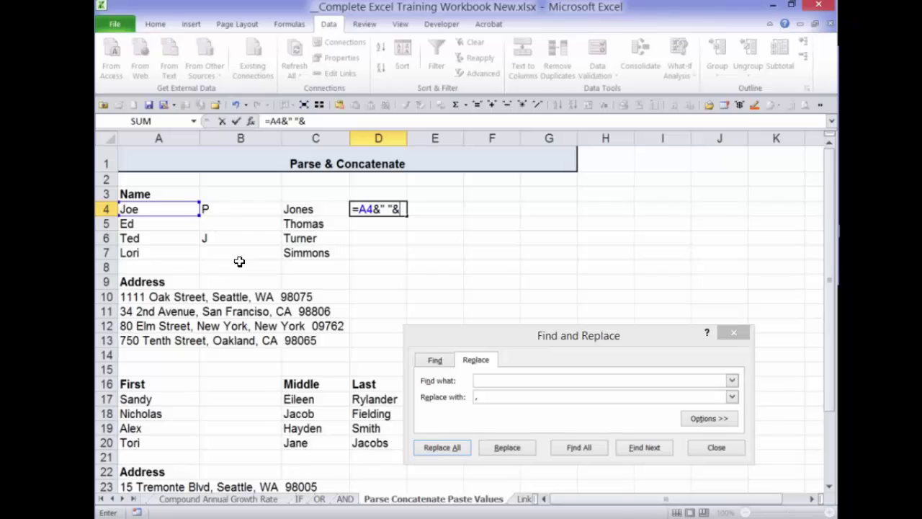
Extend the D4 formula with the middle initial, a space and the last name, and enter =A4&" "&B4&" "&C4.
key(Left)
key(Left)
text(&)
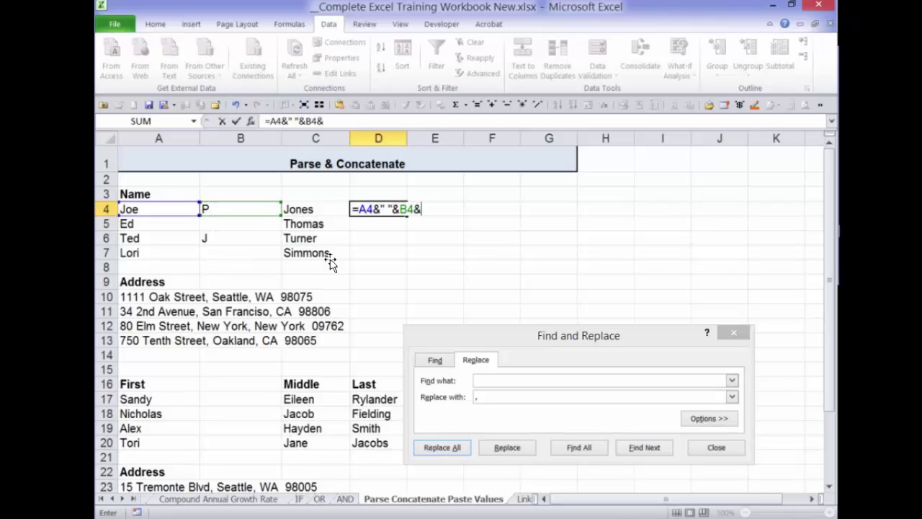
key(Left)
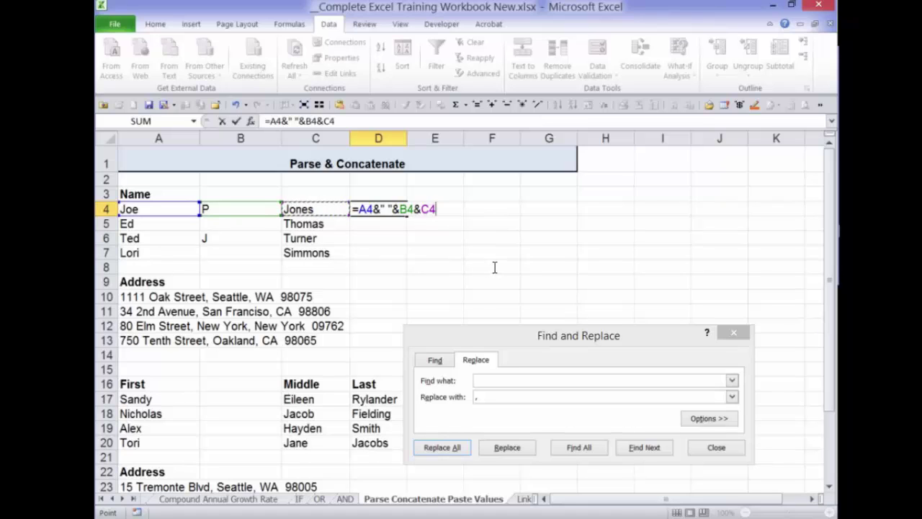
key(F2)
text(" ")
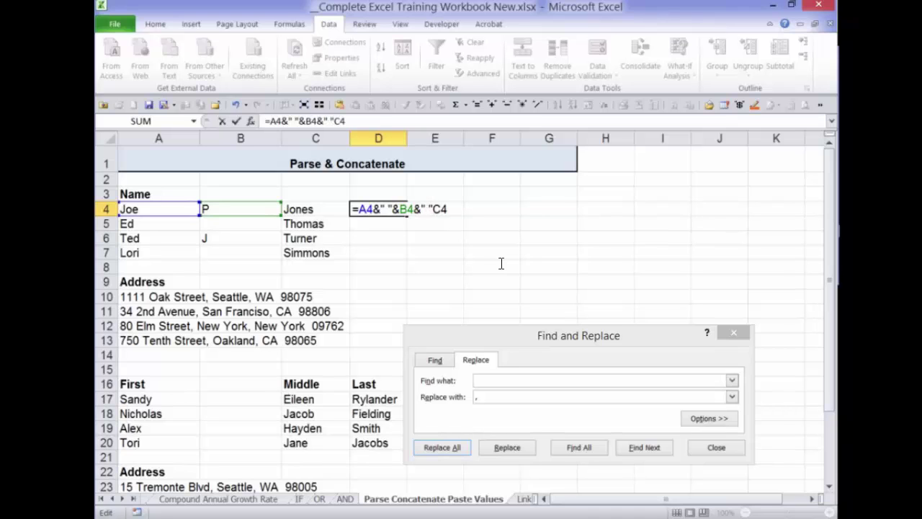
text(&)
key(Return)
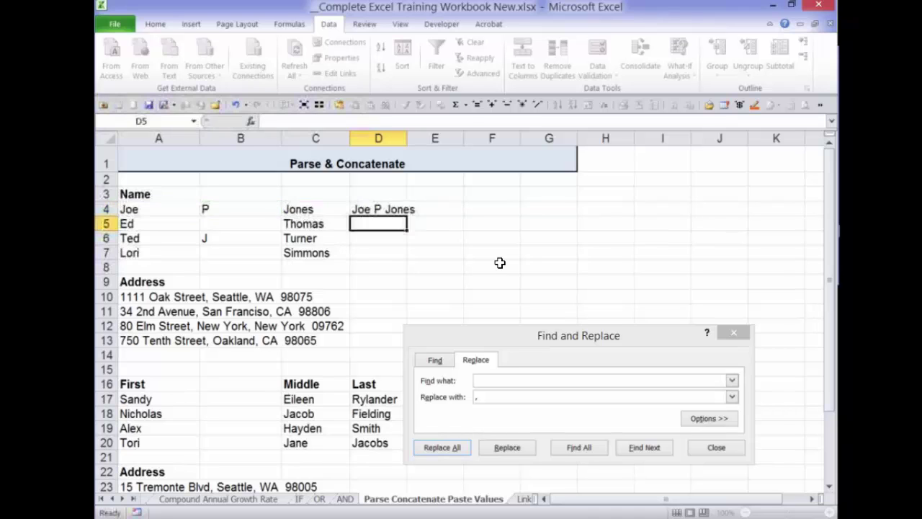
Fill the full-name formula from D4 down through D7.
key(Up)
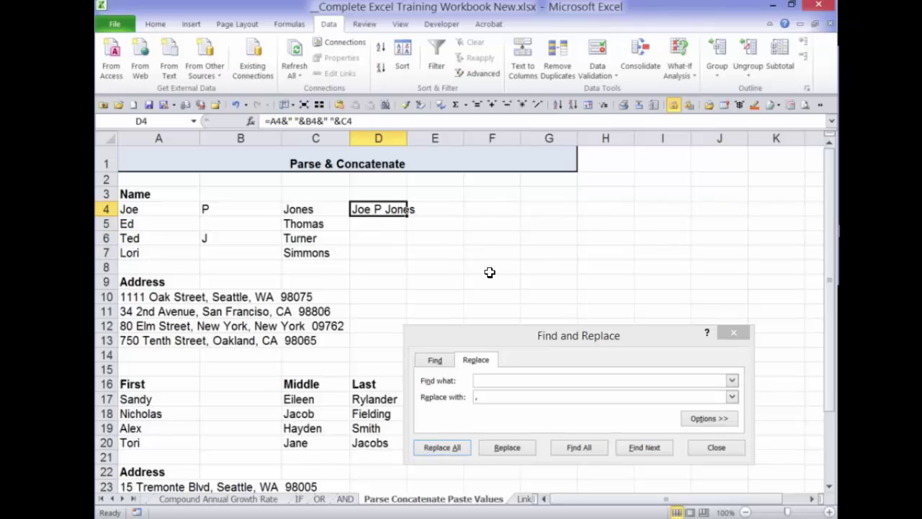
drag(407, 216, 408, 260)
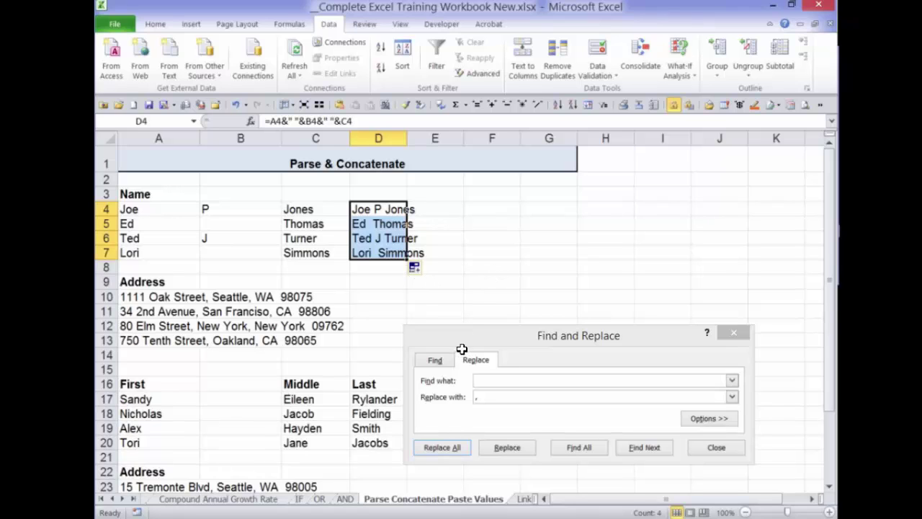
key(shift+BackSpace)
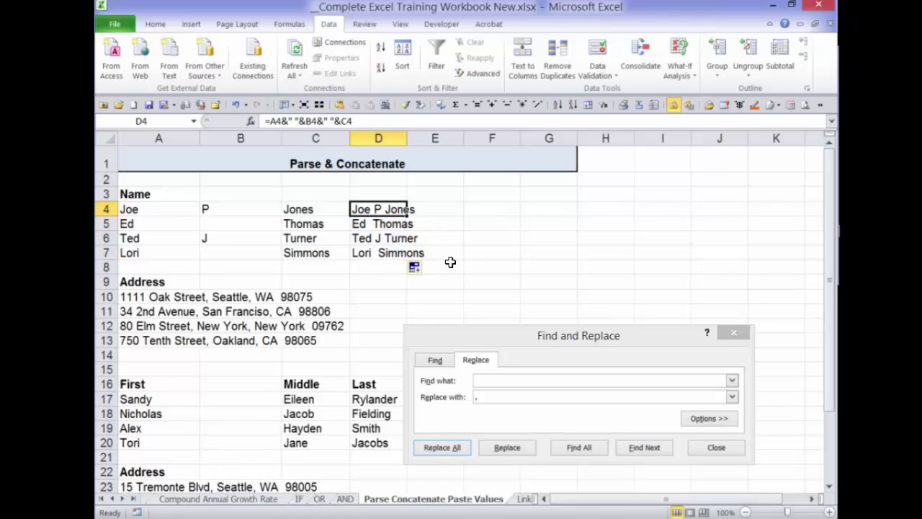
In the D4 formula, insert an IF function before the second space that tests whether B4<>"".
key(F2)
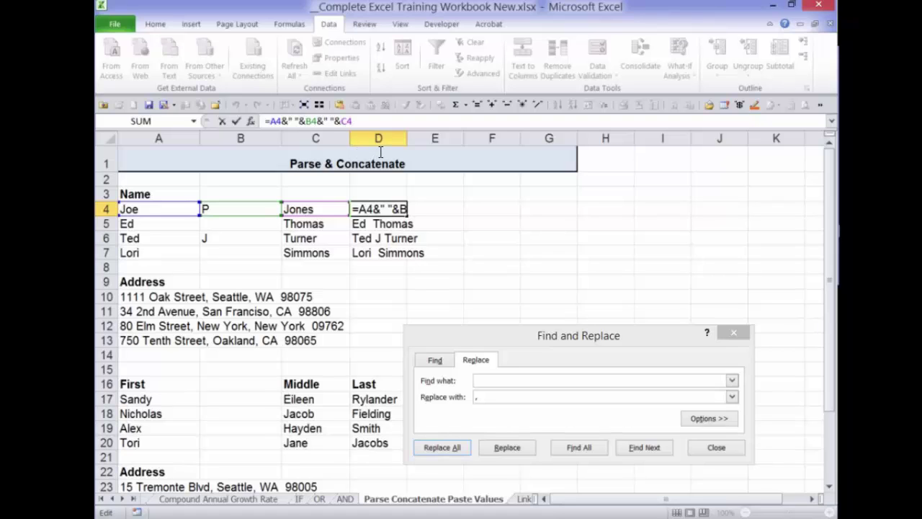
key(Right)
key(Right)
key(Right)
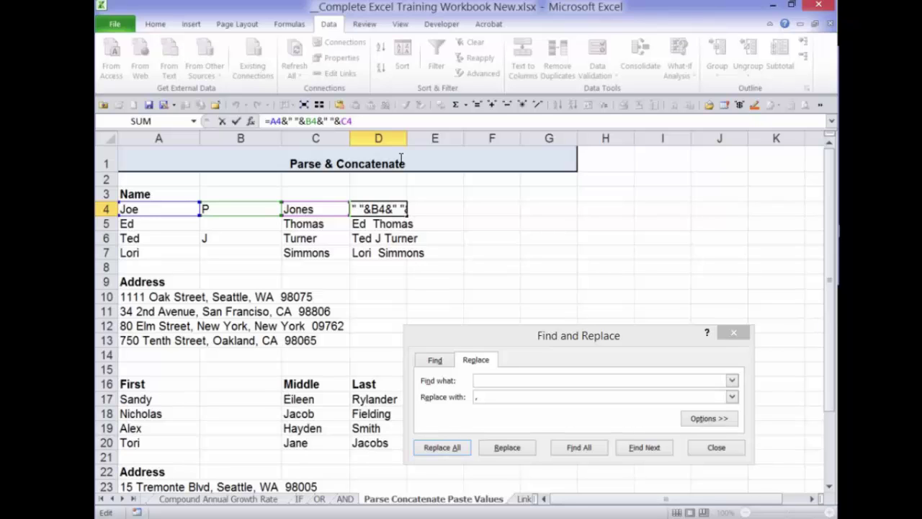
text(if)
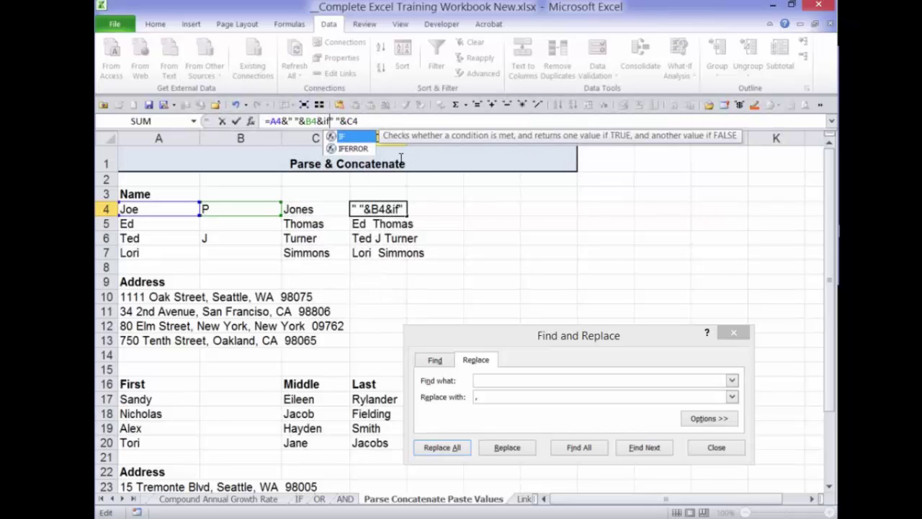
text(()
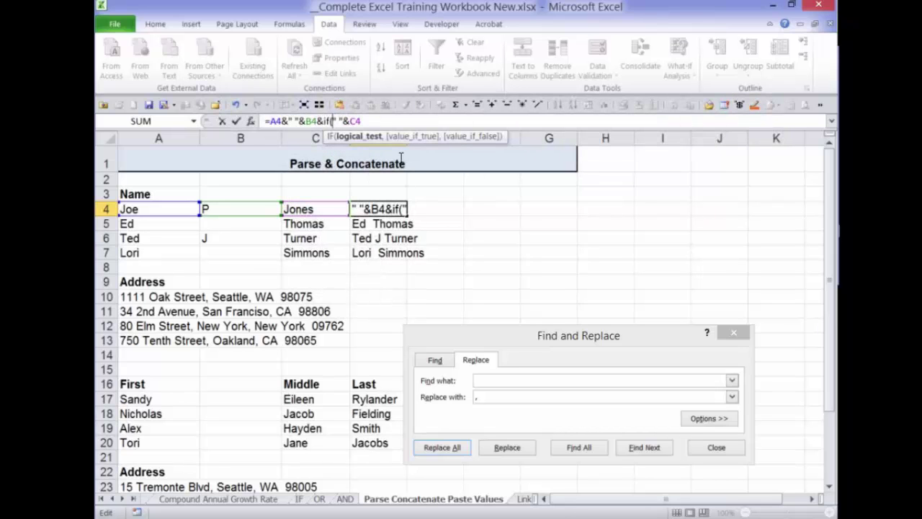
click(245, 209)
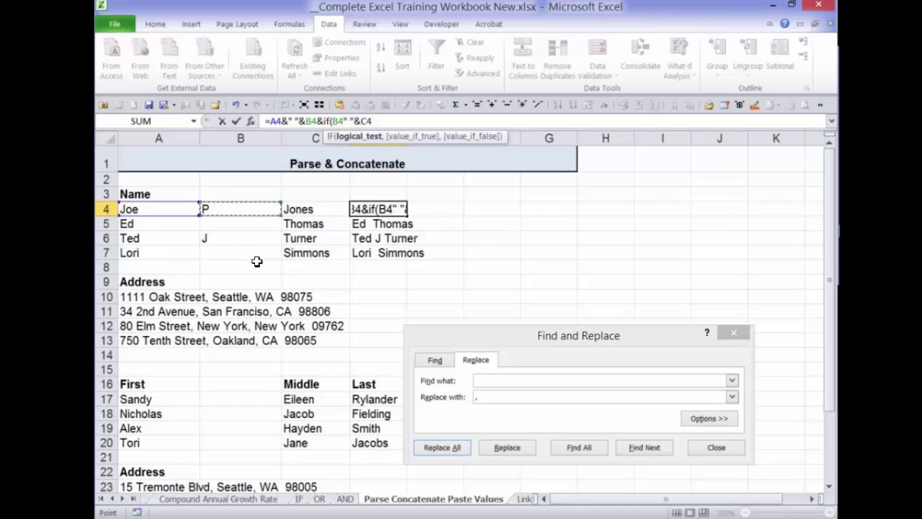
text(<>)
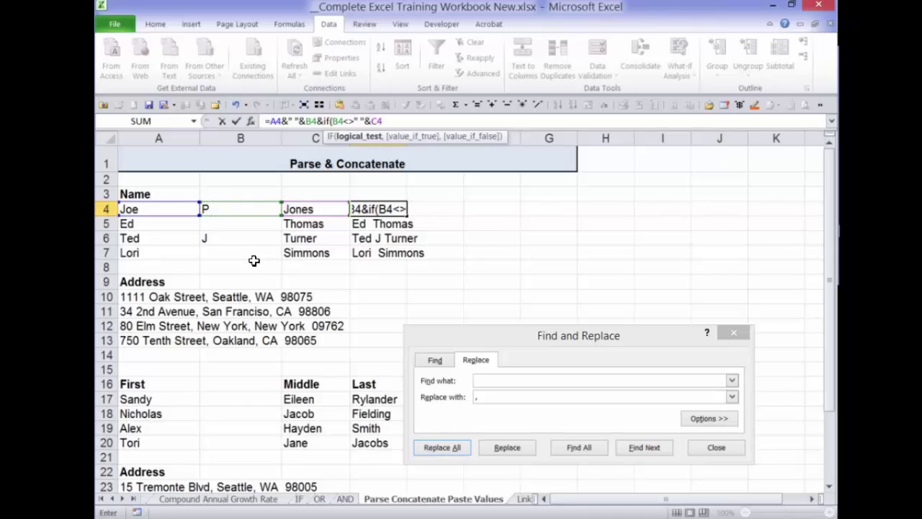
text("")
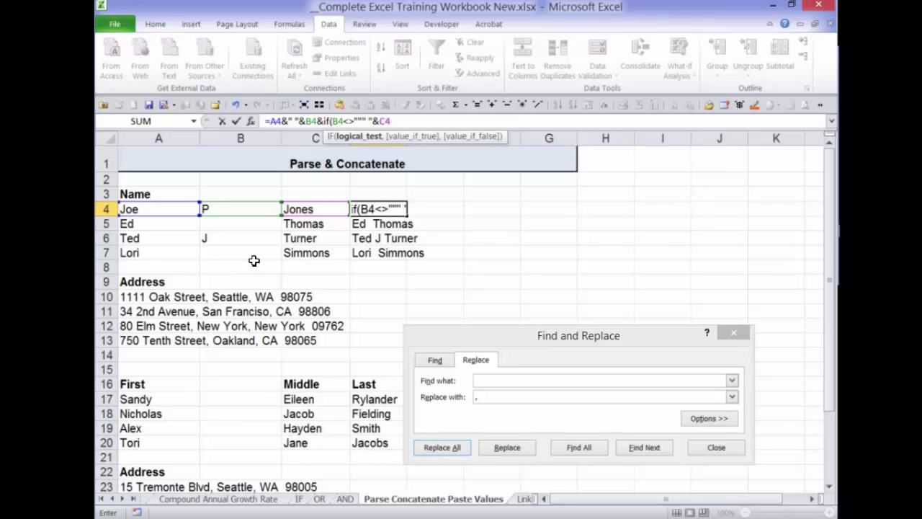
text(,)
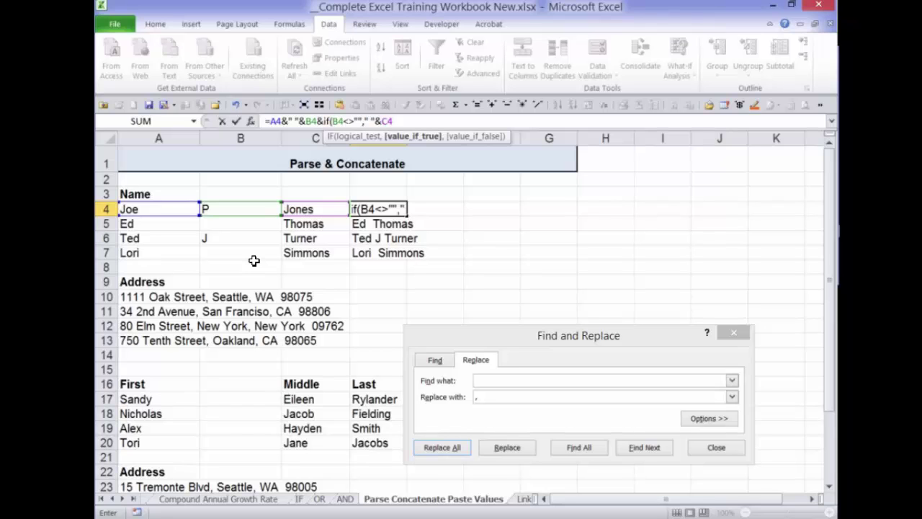
key(Right)
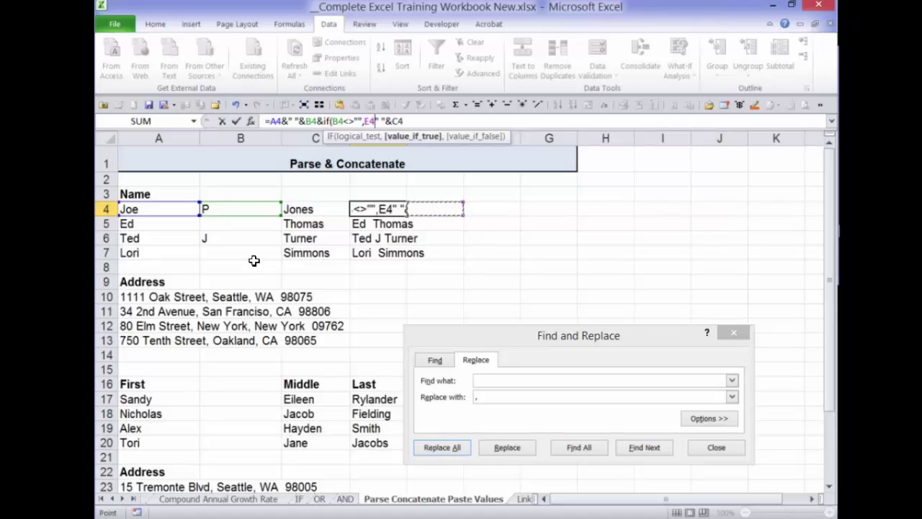
key(BackSpace)
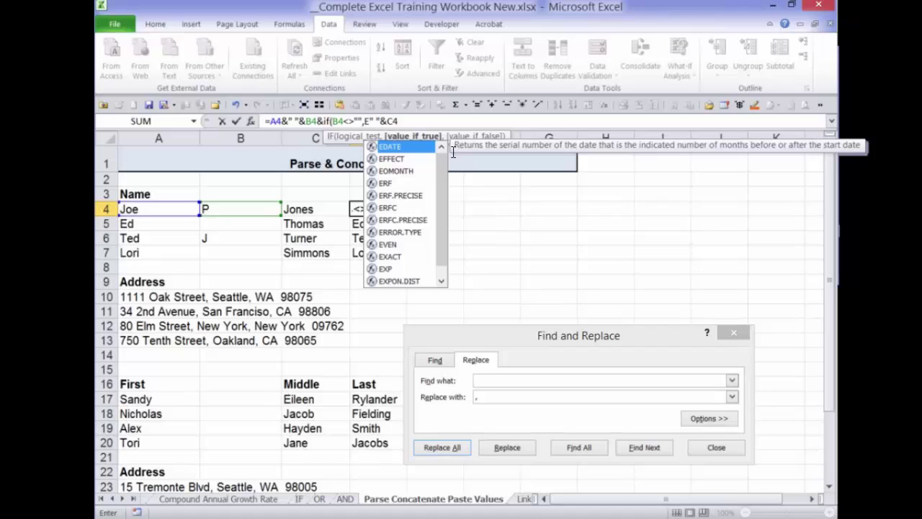
key(F2)
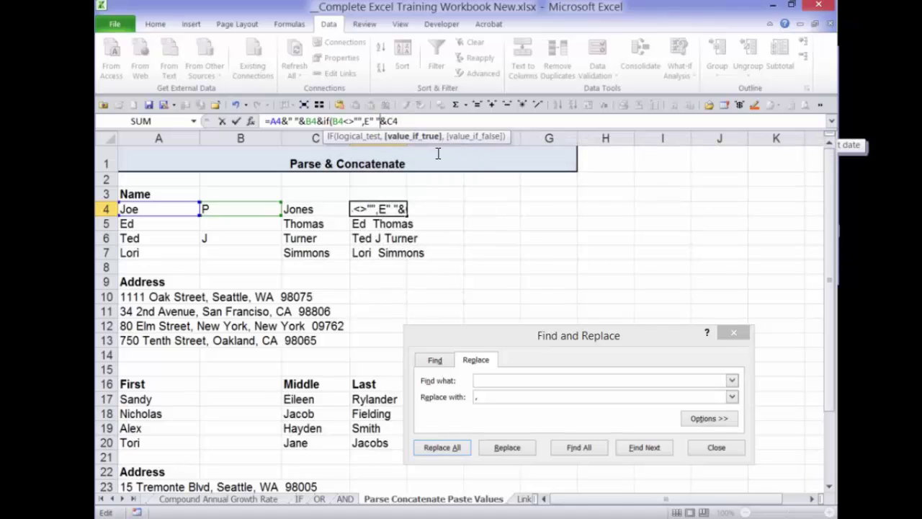
key(Left)
key(Left)
key(Left)
key(BackSpace)
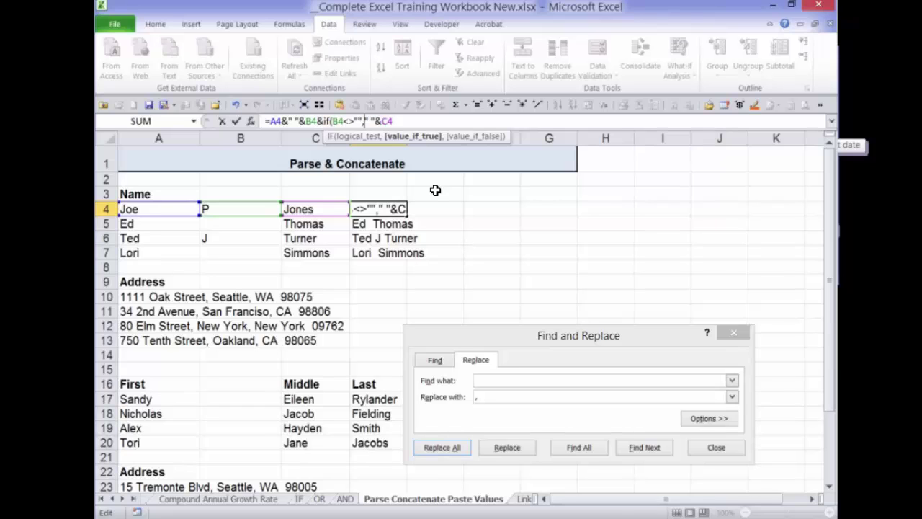
Complete the IF in D4 with the existing space as the true value and "" as the false value, and enter the formula.
key(Right)
key(Right)
key(Right)
text(,)
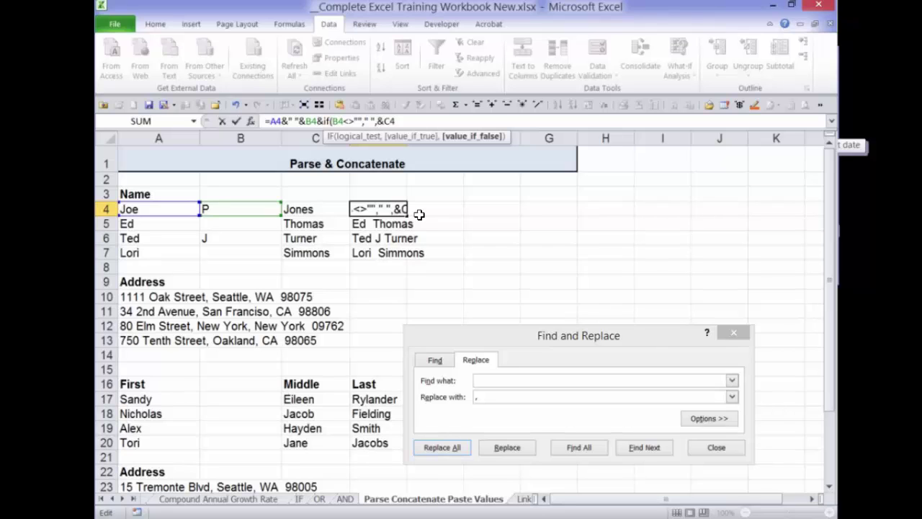
text("")
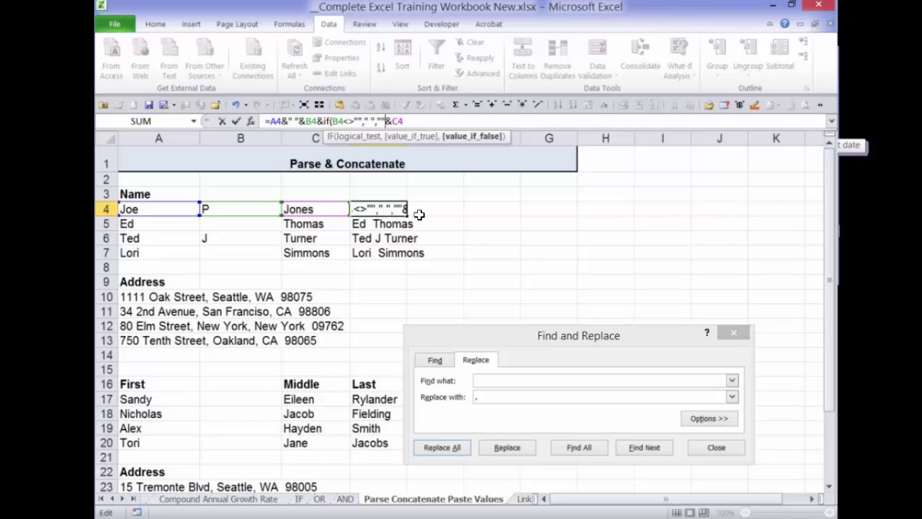
text())
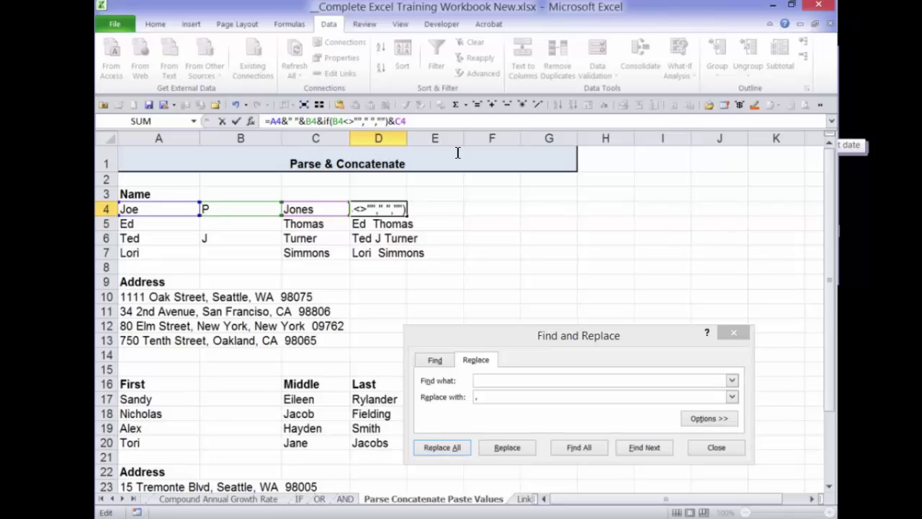
key(Return)
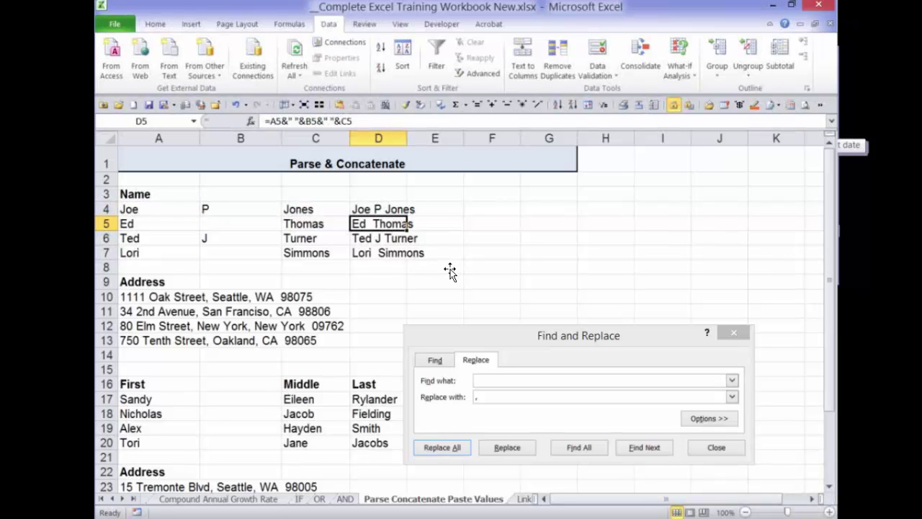
Fill the revised D4 formula down through D7 and review its B4<>"" logical test.
key(Up)
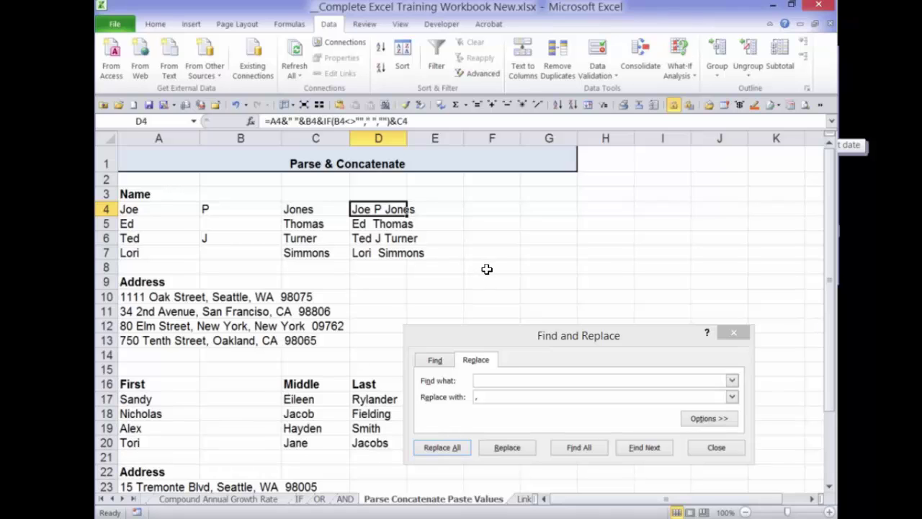
drag(488, 271, 477, 320)
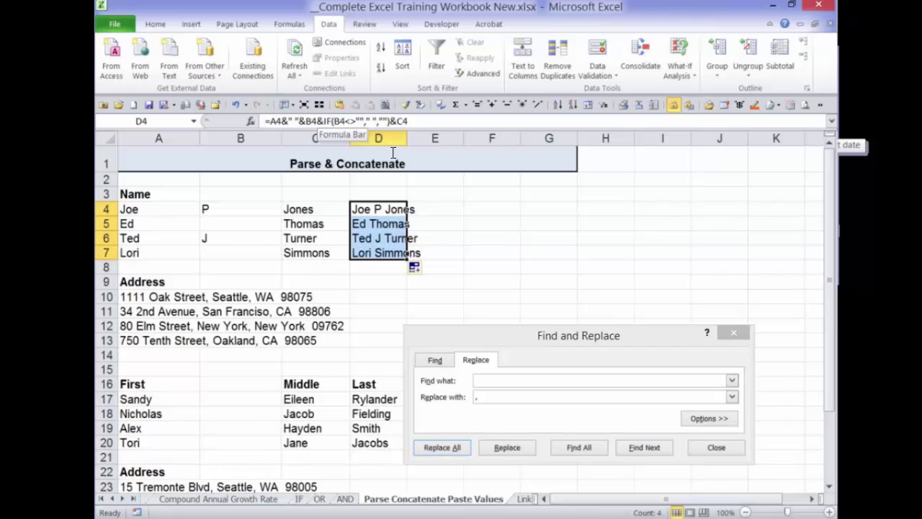
key(F2)
double_click(337, 121)
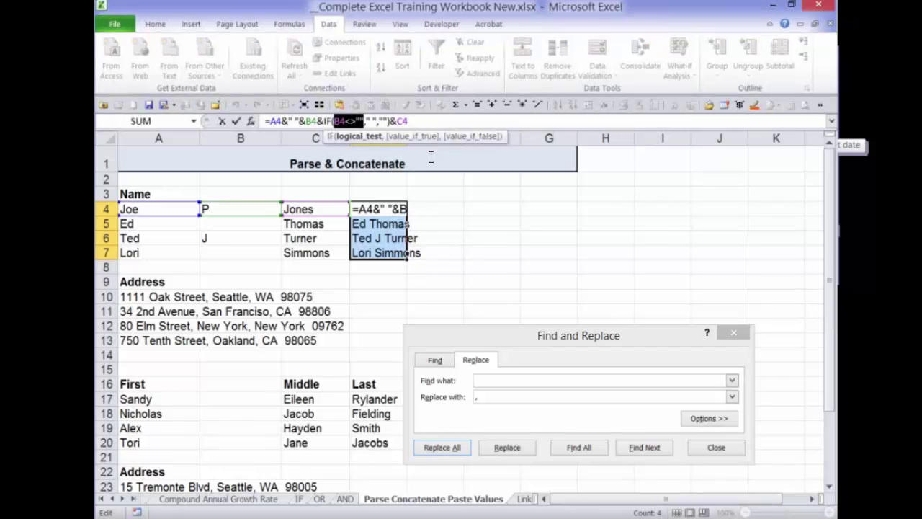
key(Escape)
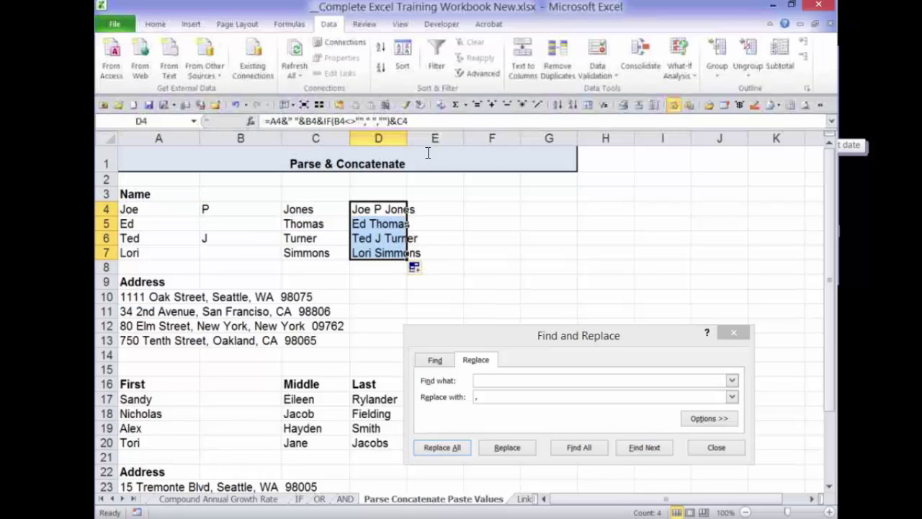